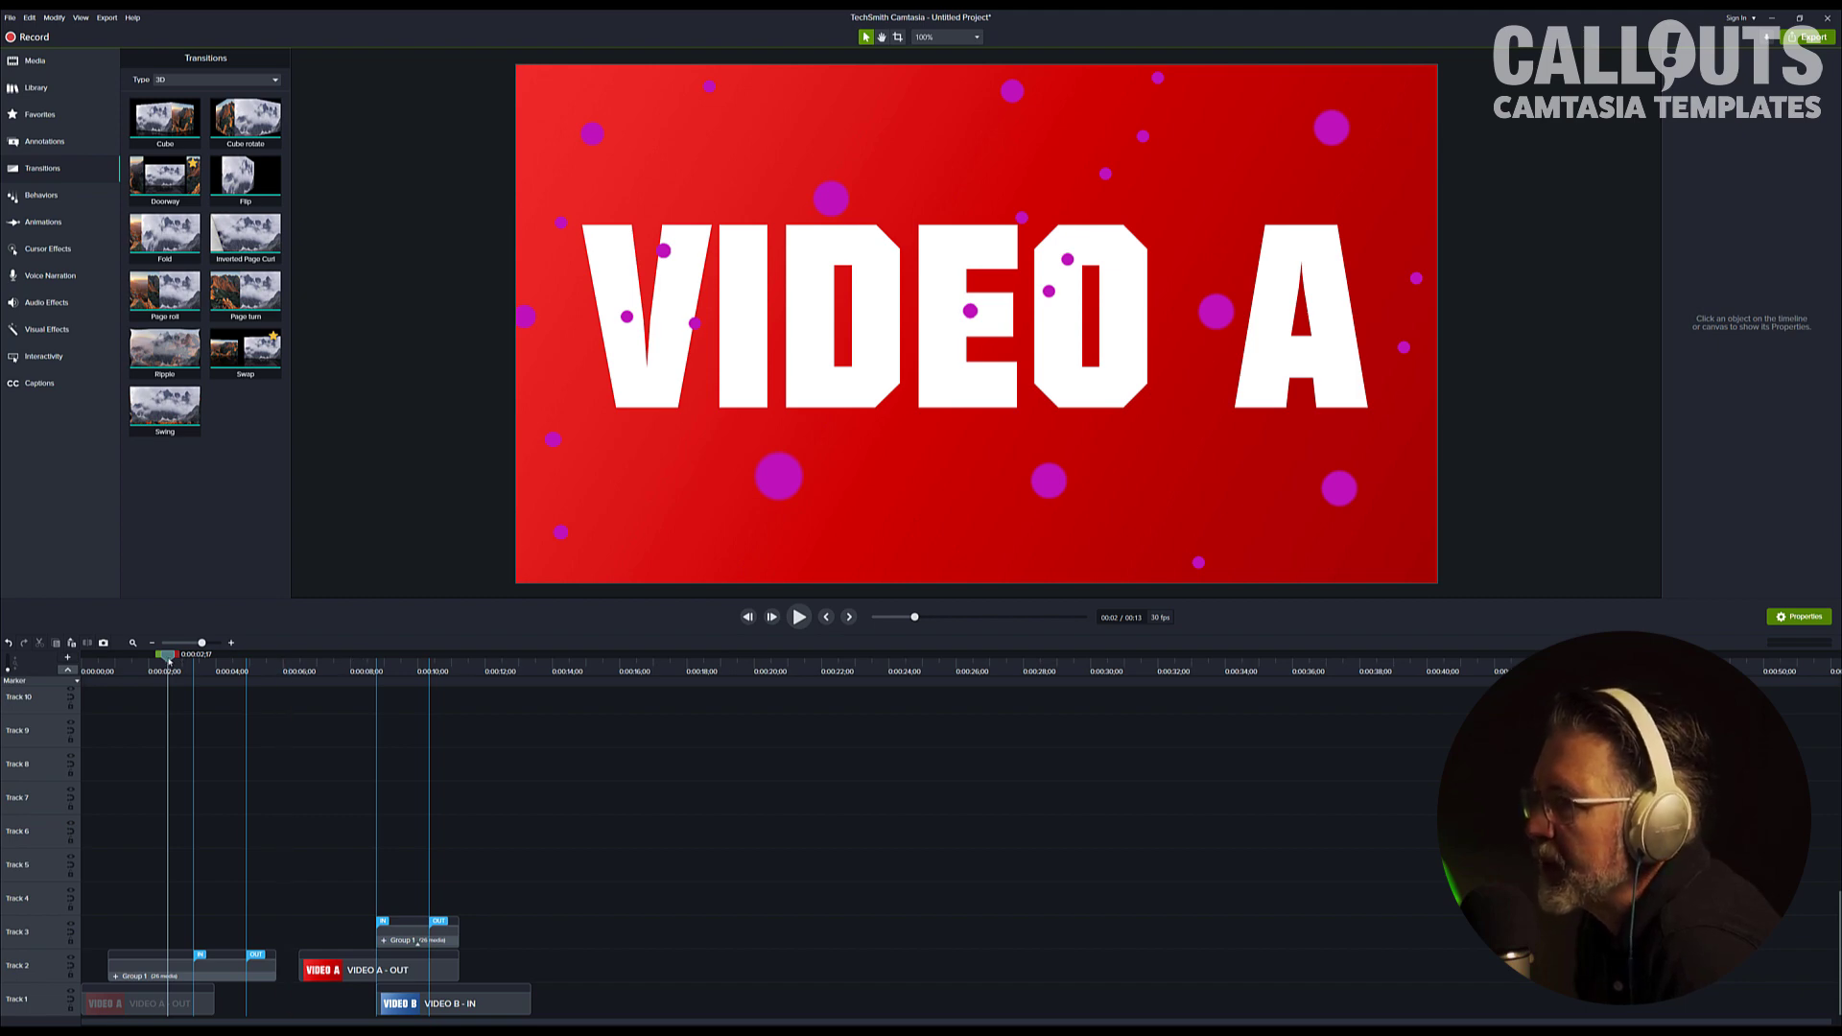
drag(167, 660, 160, 660)
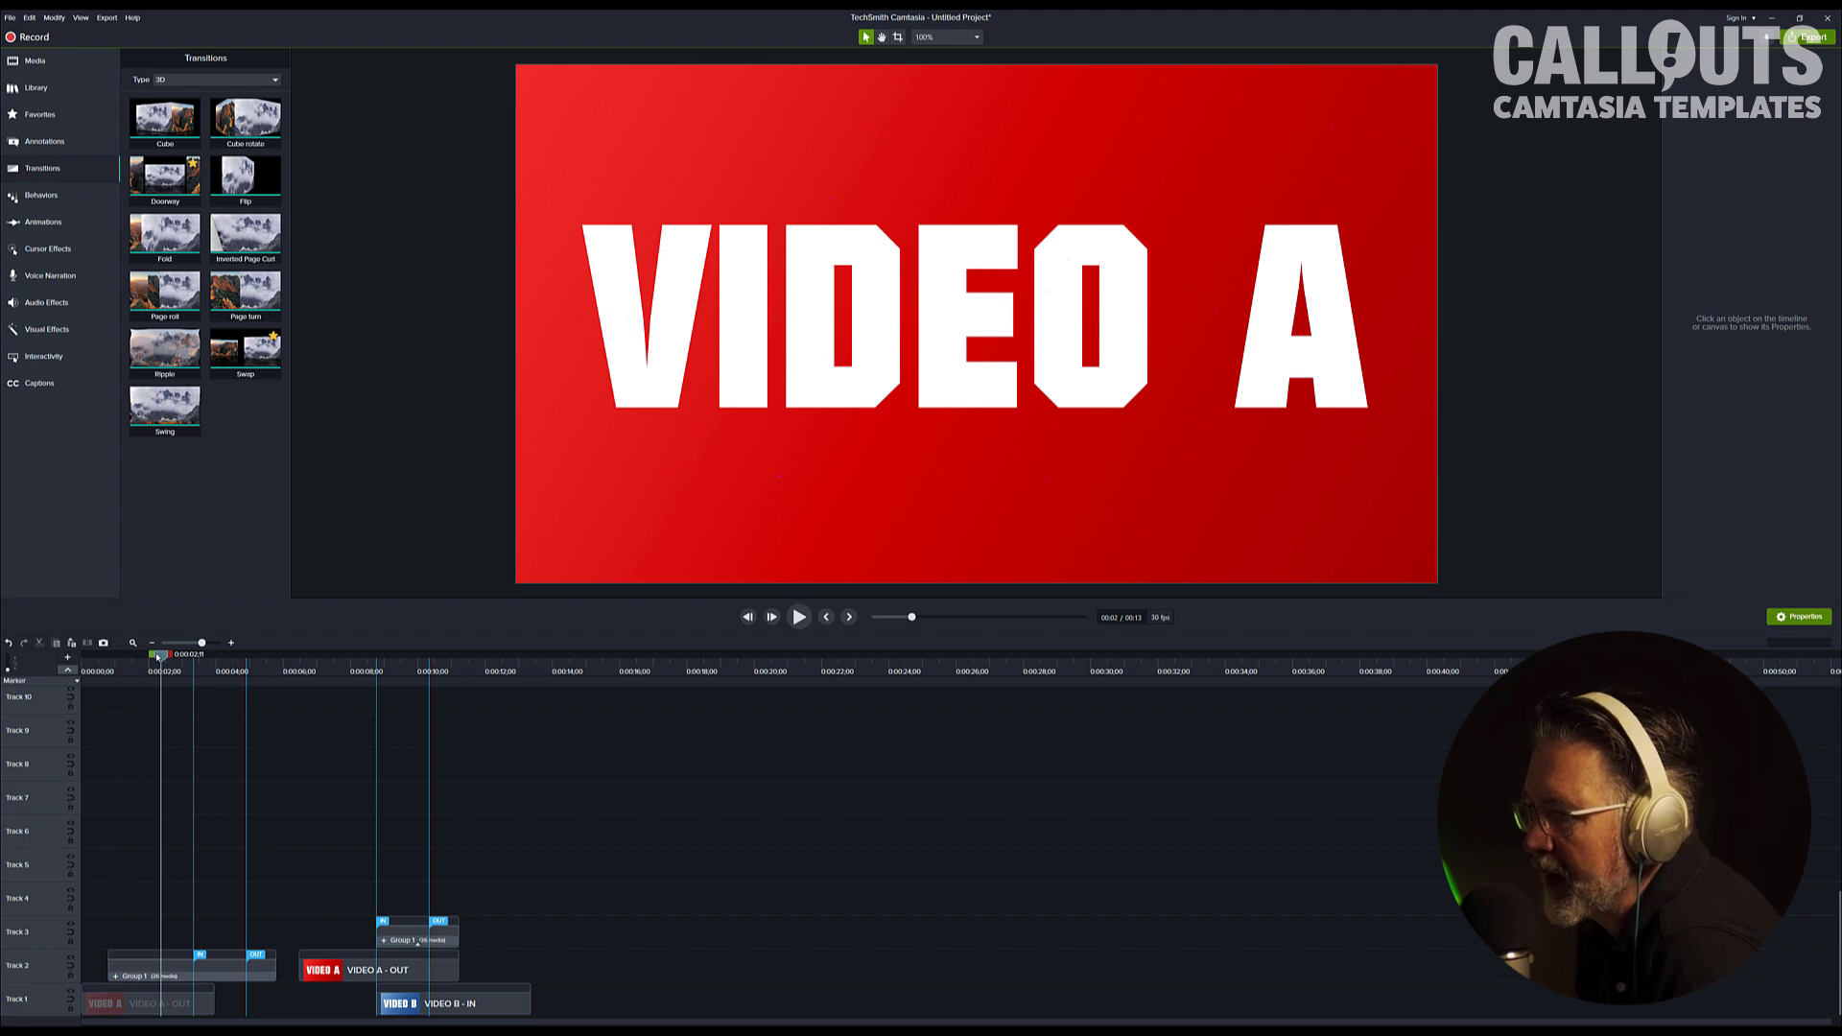
drag(160, 655, 92, 671)
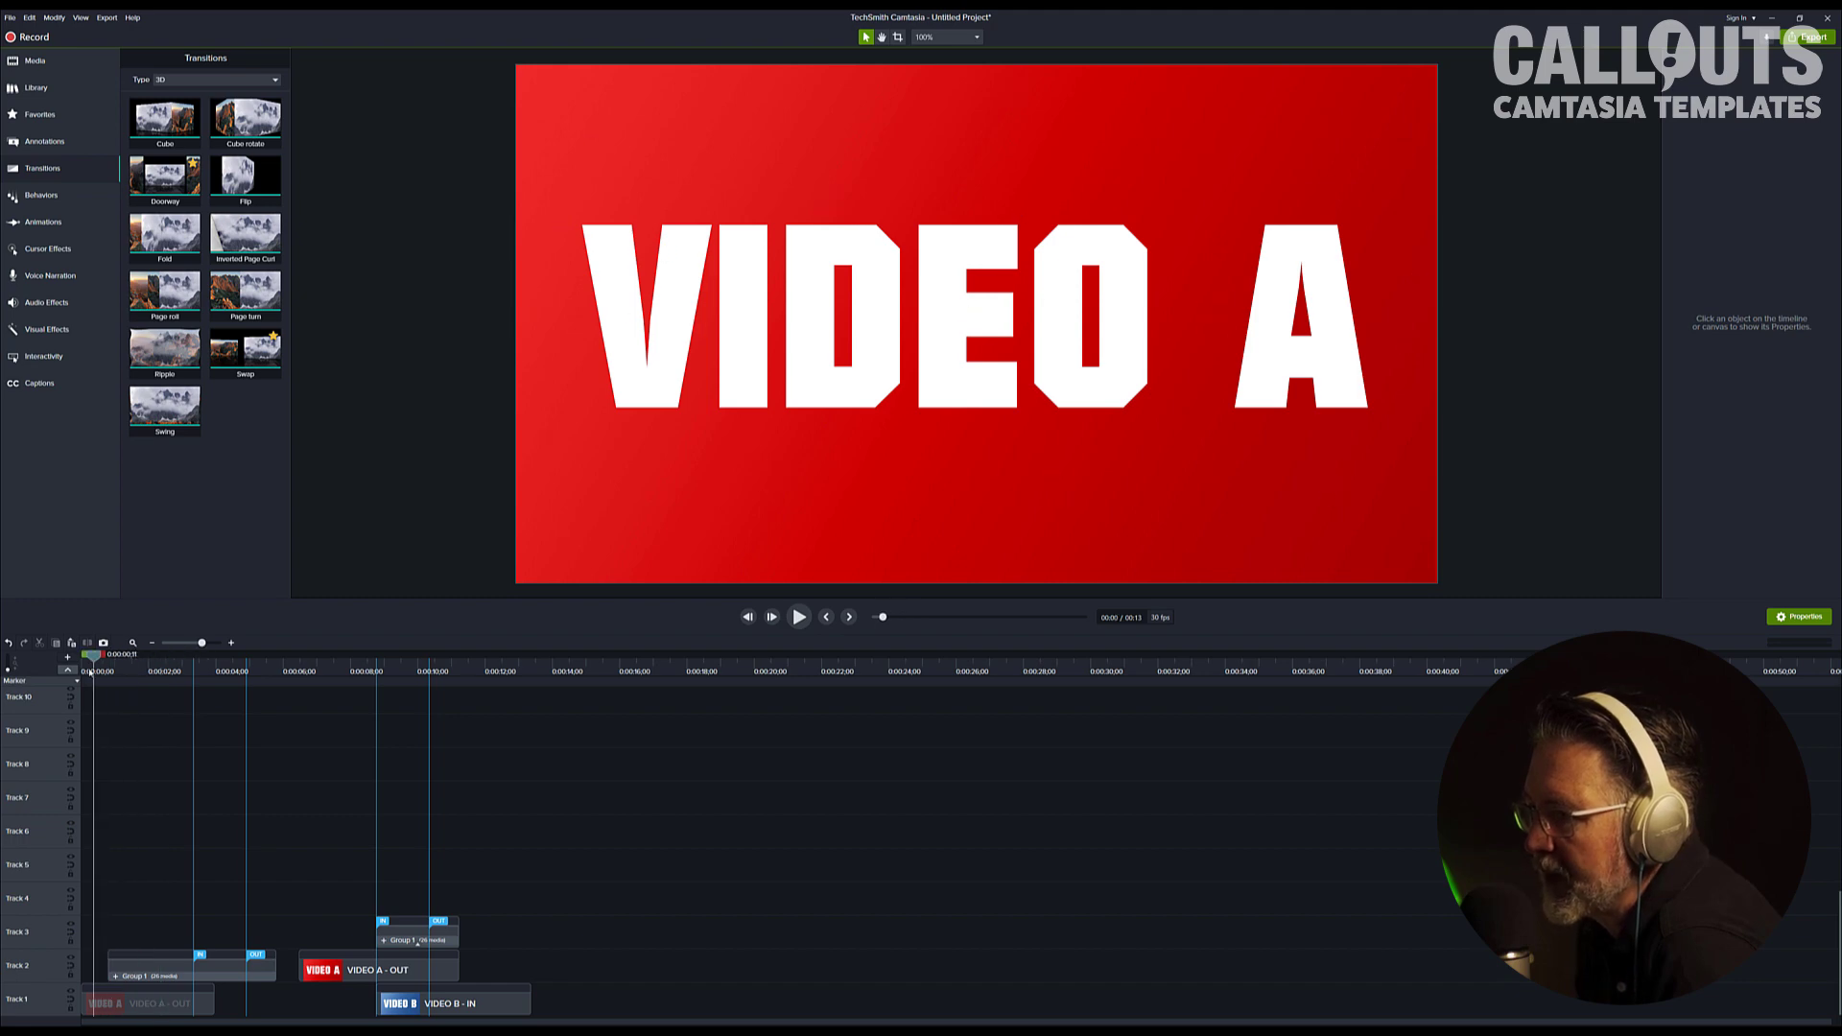
click(115, 1003)
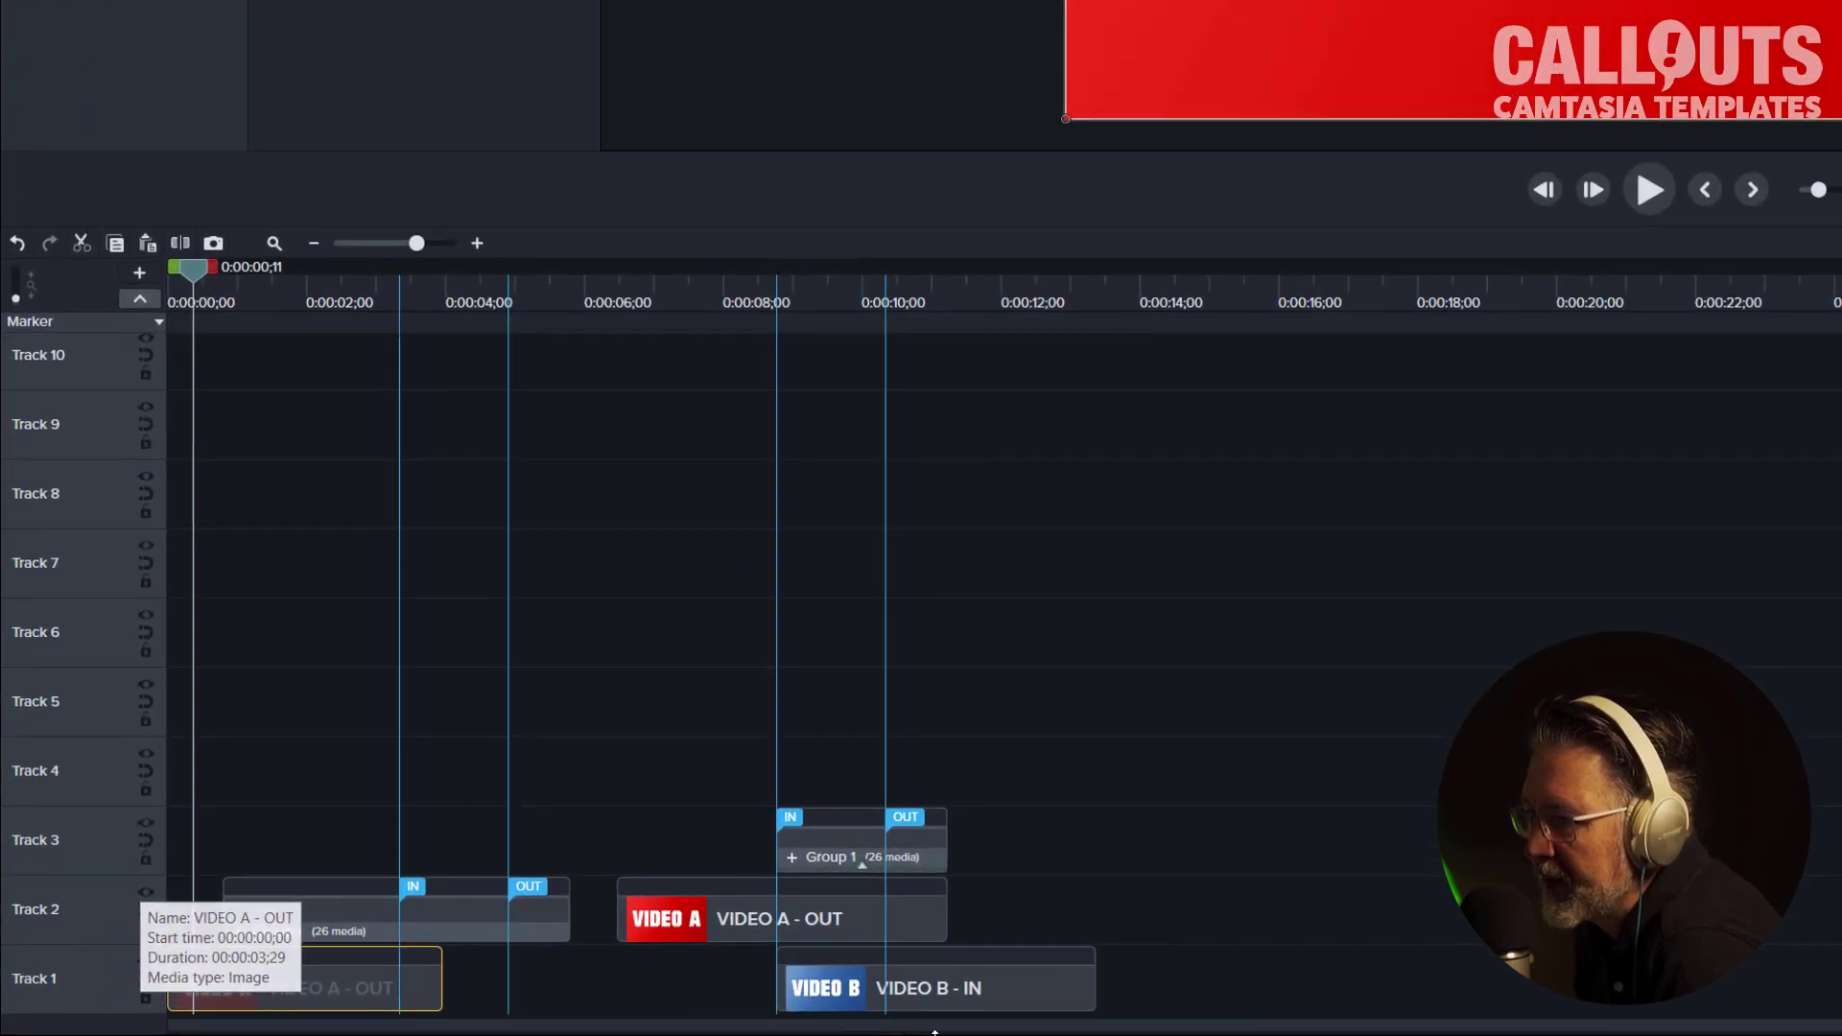
mouse_move(745, 998)
mouse_down()
mouse_move(514, 994)
mouse_move(600, 986)
mouse_move(452, 967)
mouse_move(573, 633)
mouse_move(906, 668)
mouse_move(950, 714)
mouse_up()
click(418, 290)
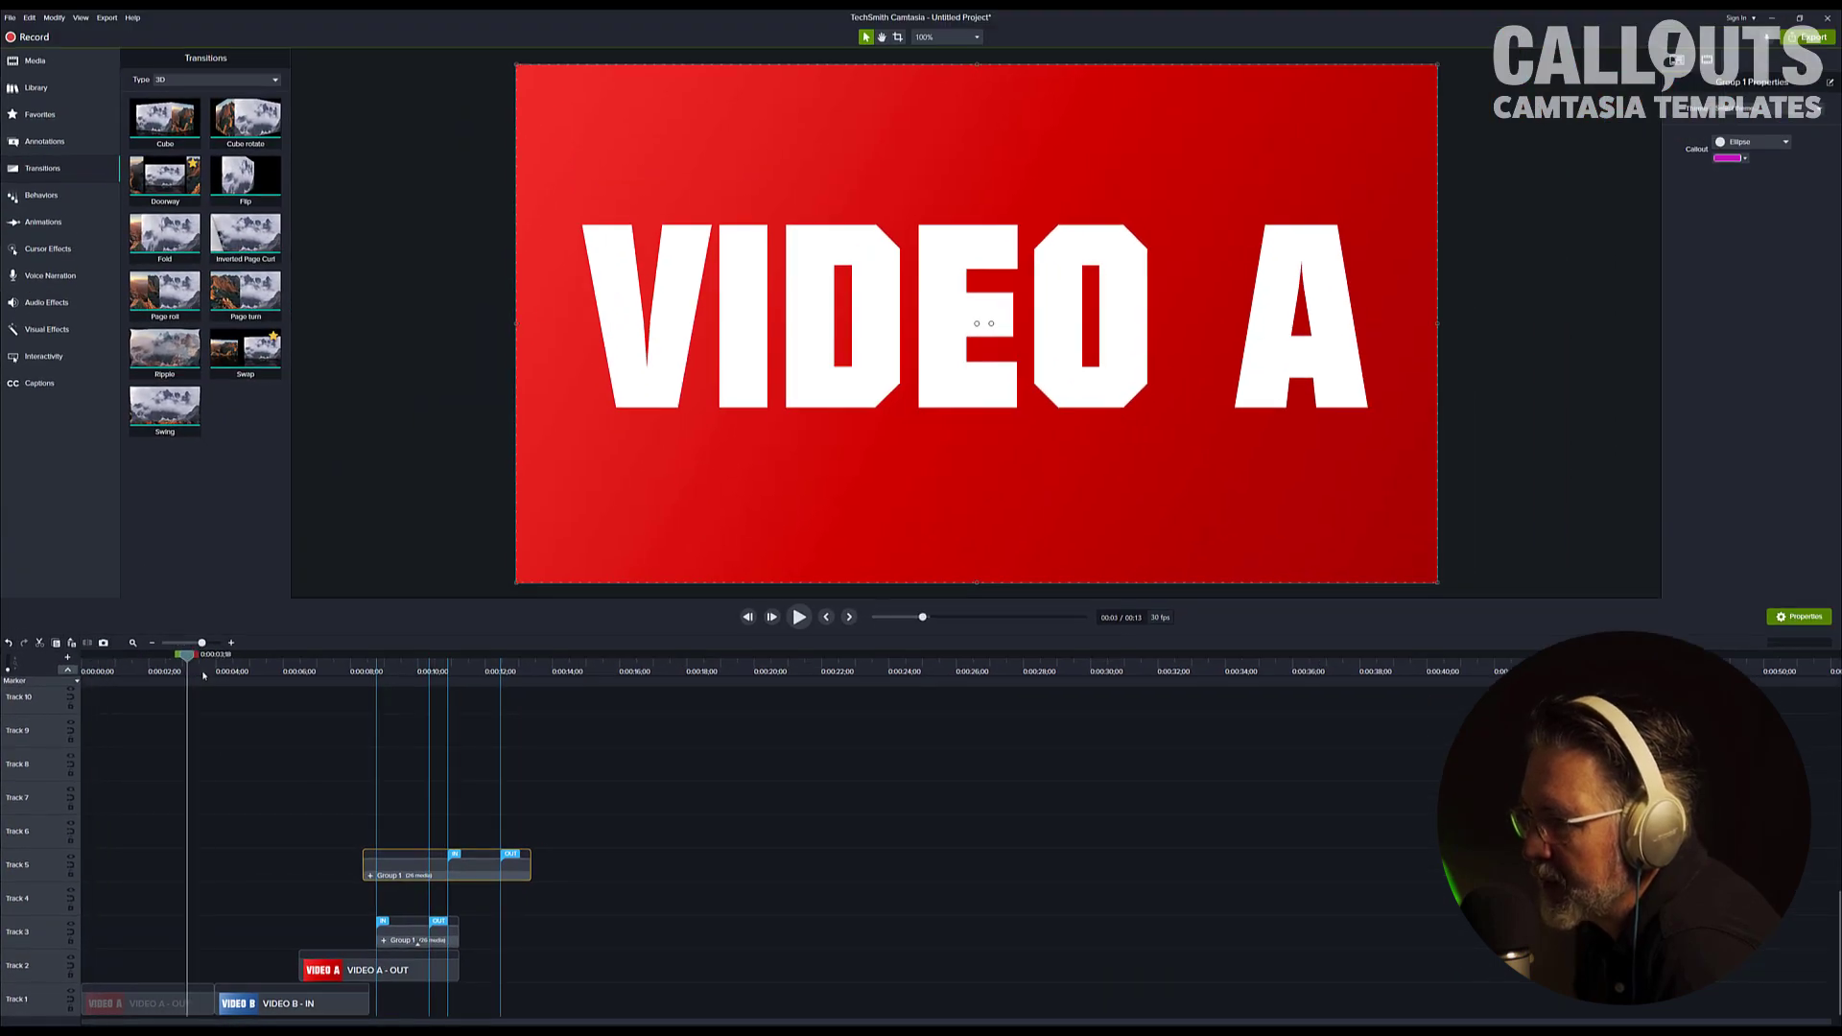
drag(205, 674, 230, 684)
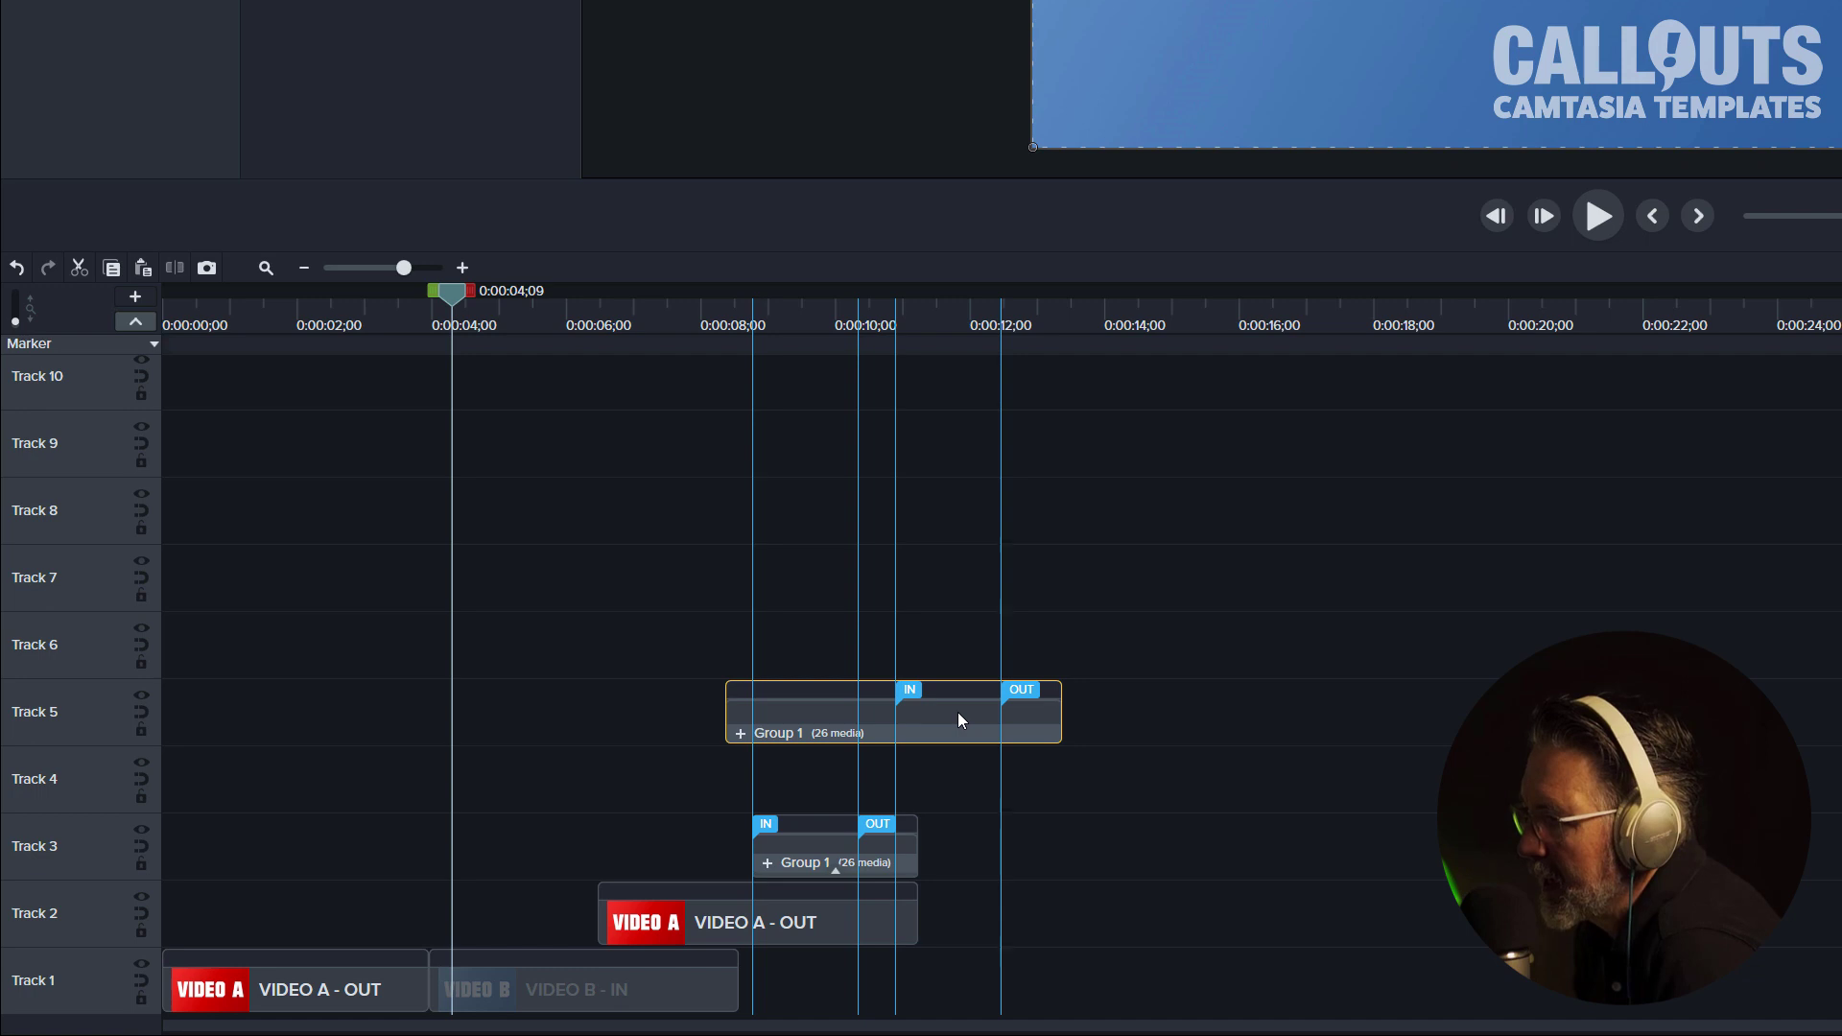
drag(478, 864, 235, 876)
drag(469, 735, 447, 940)
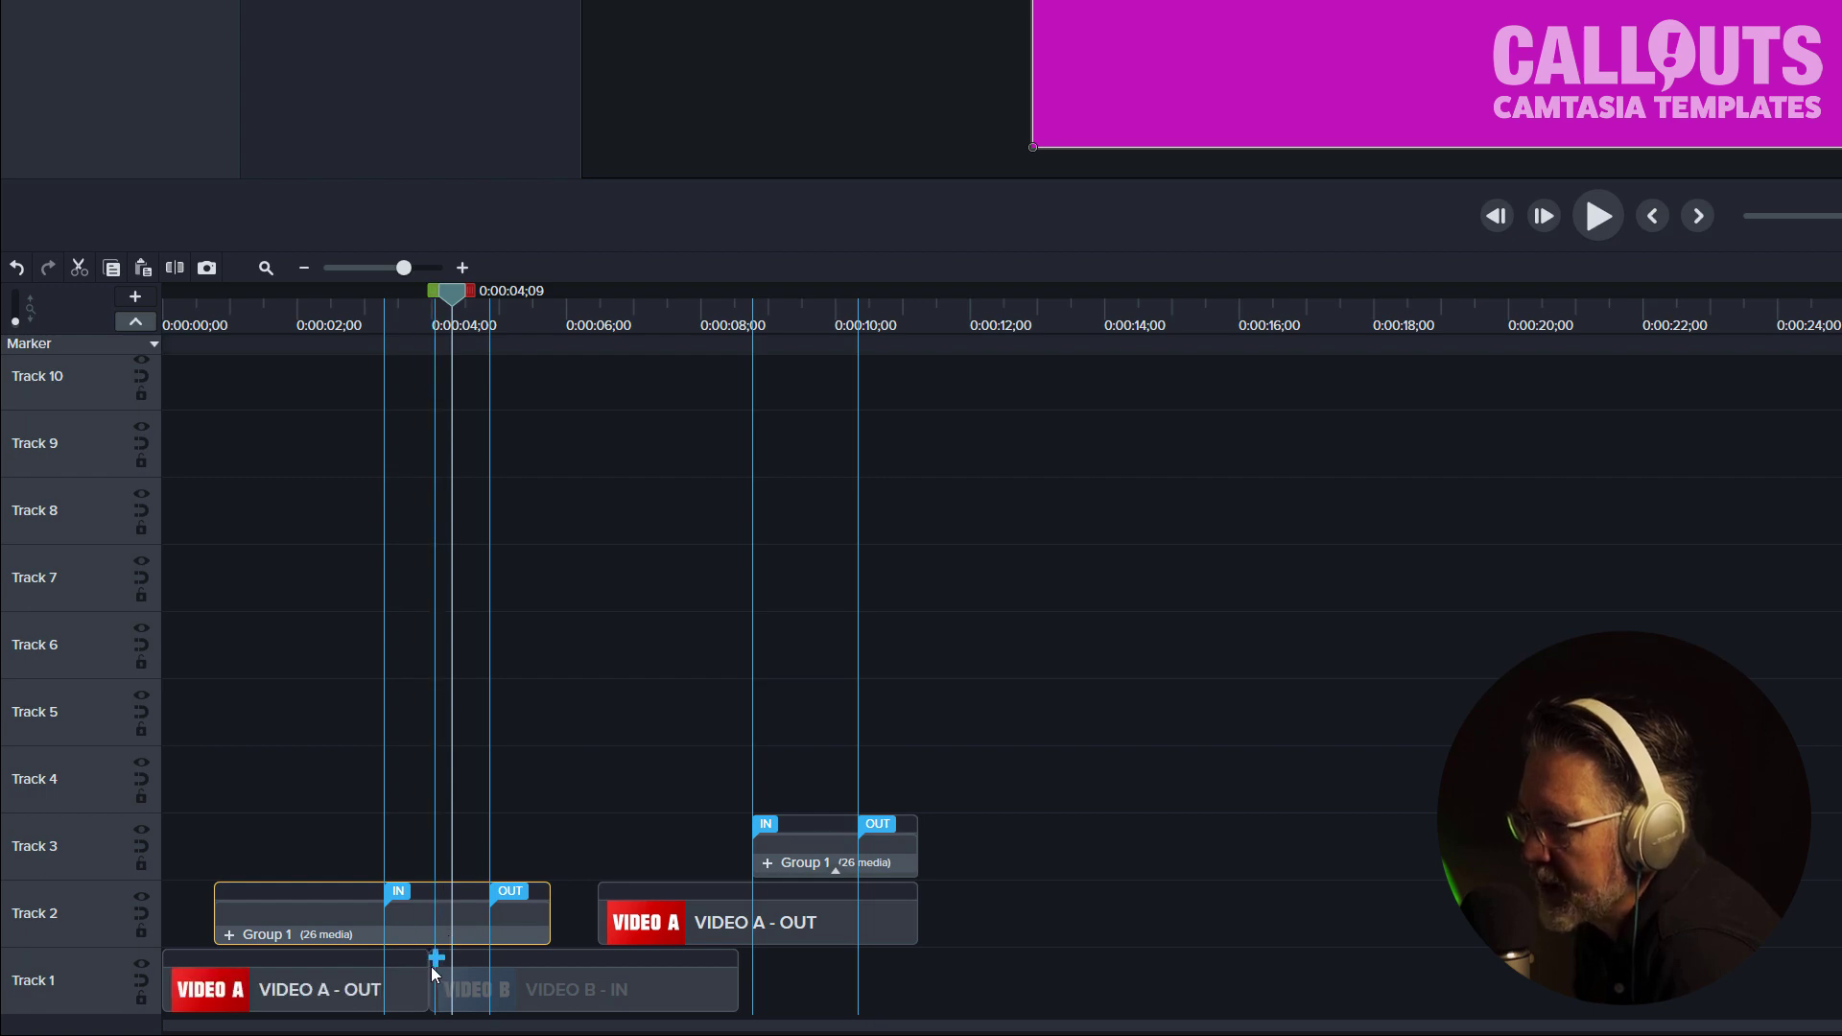
drag(445, 308, 277, 316)
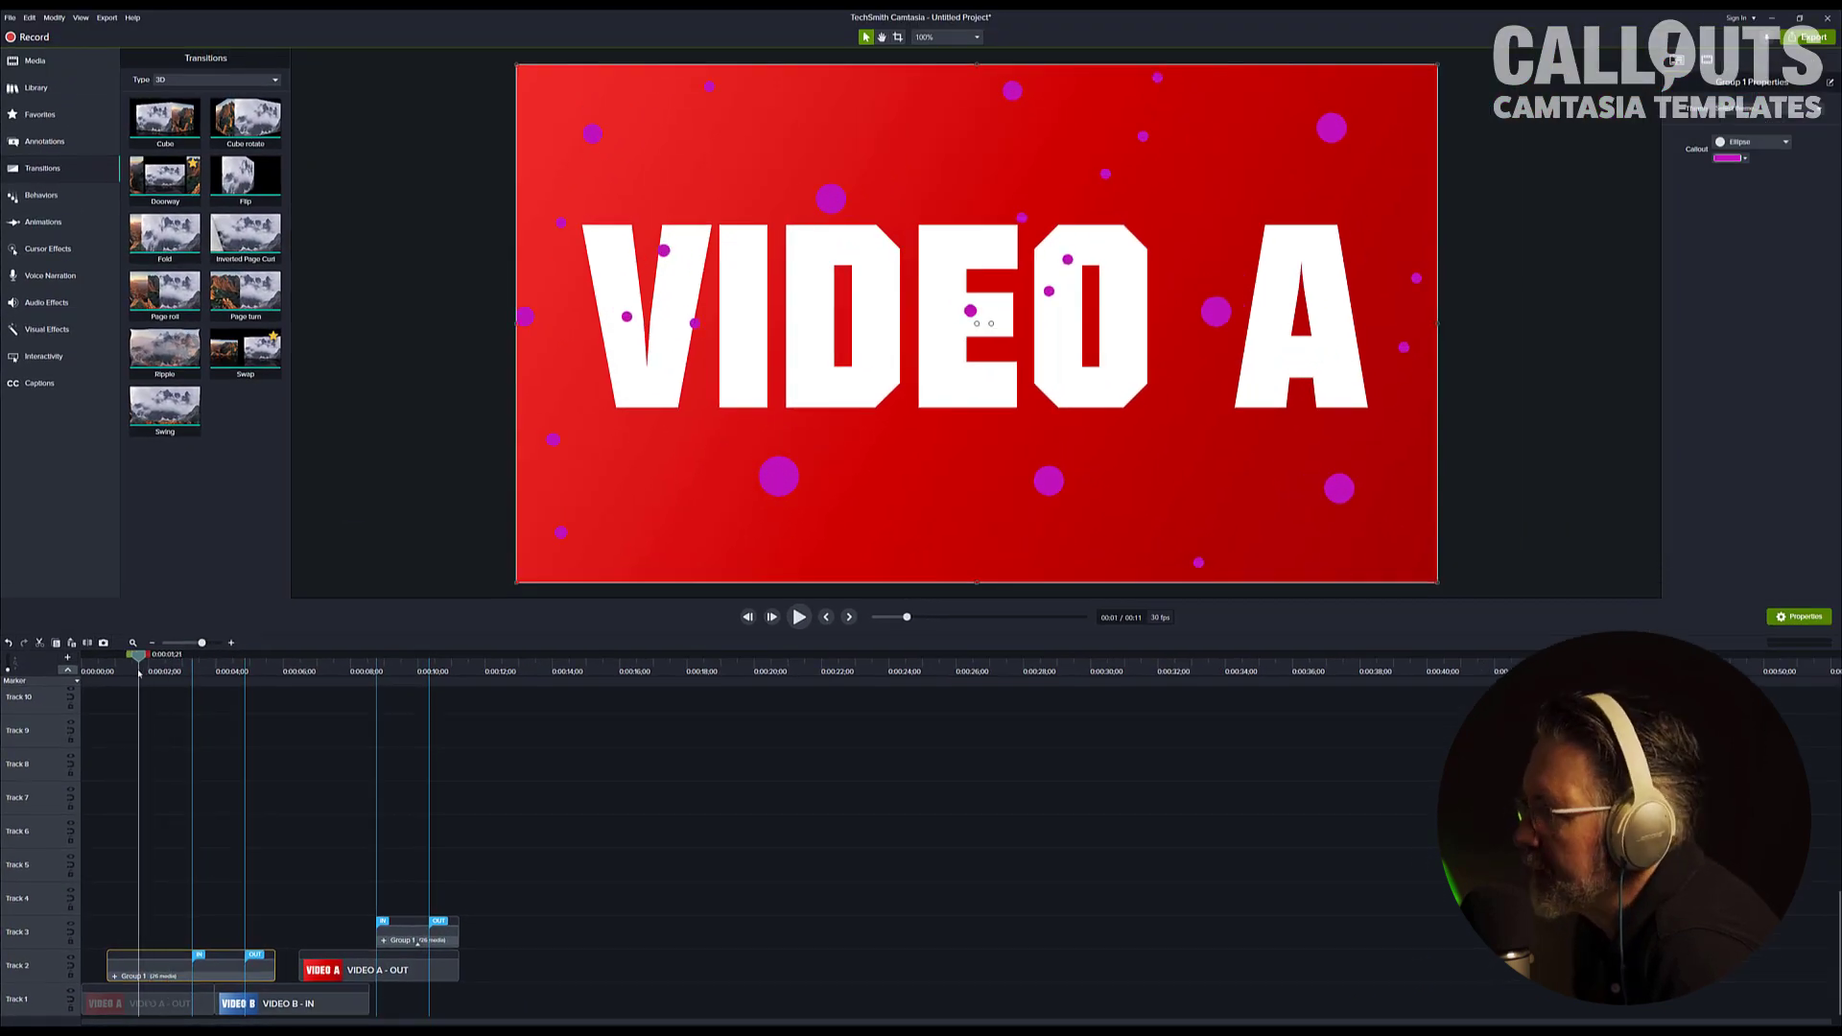
drag(139, 675, 275, 744)
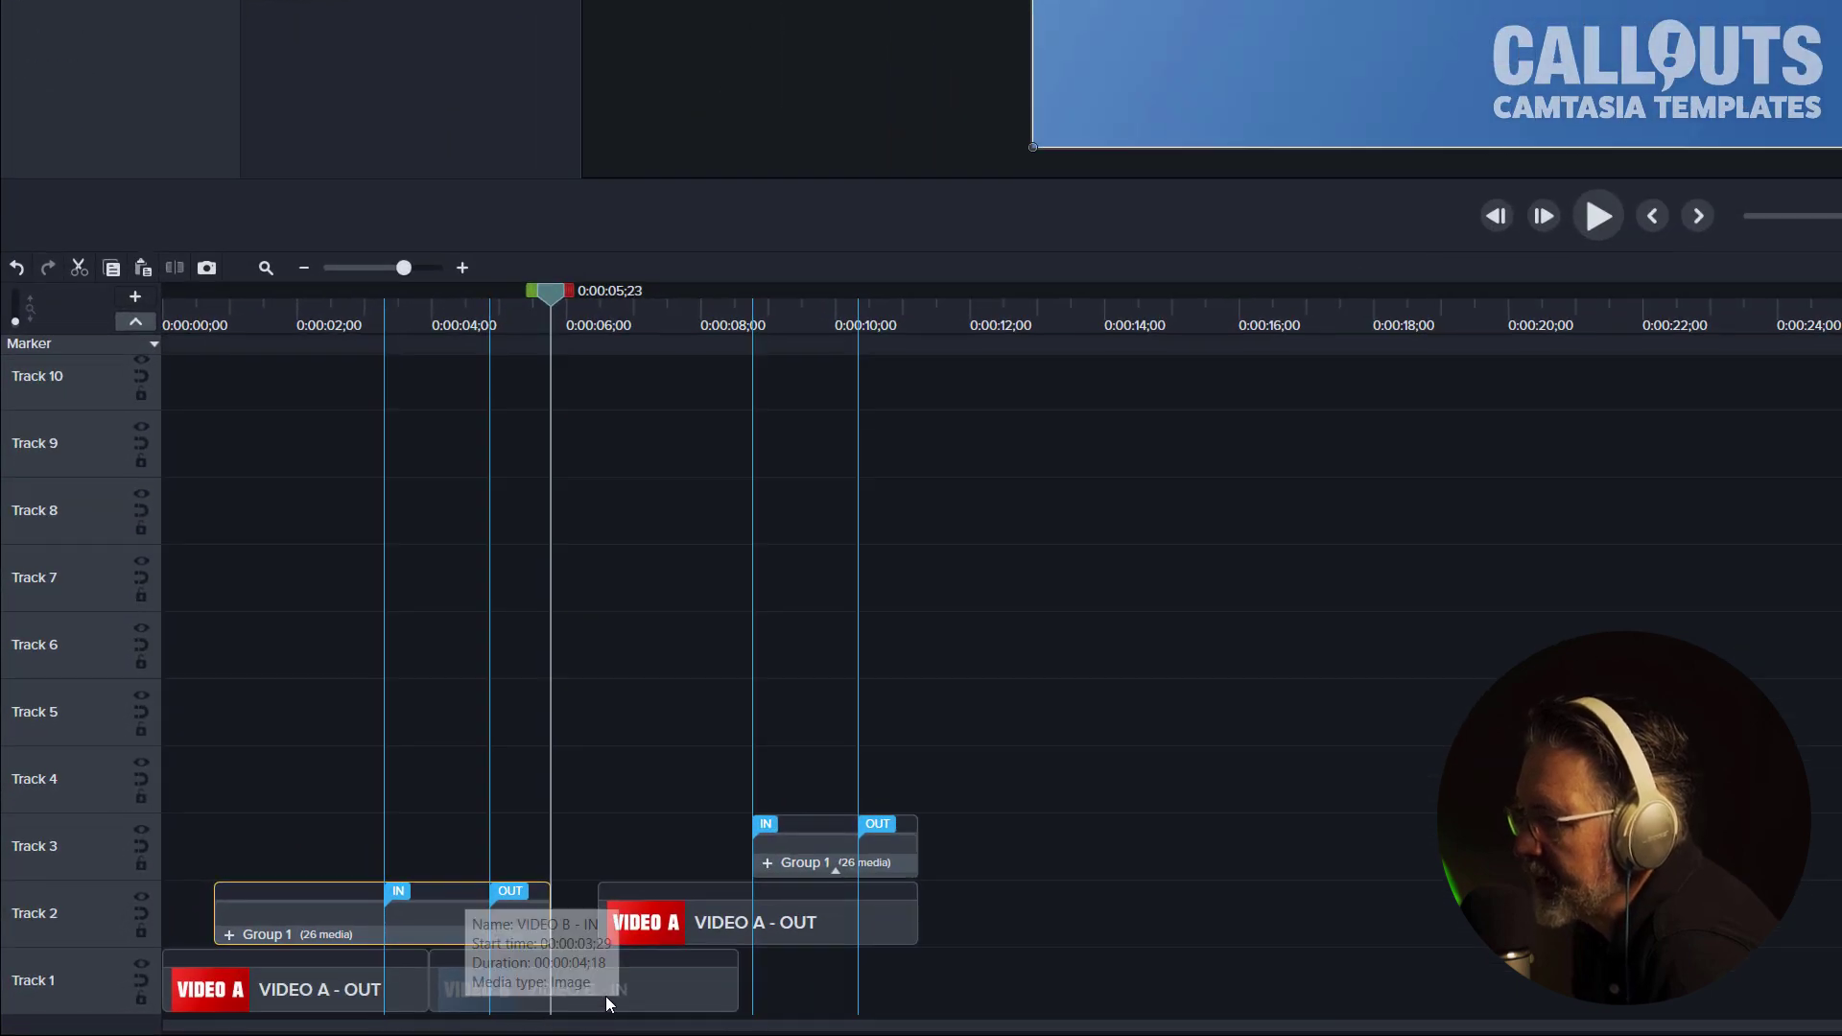
drag(609, 995, 940, 994)
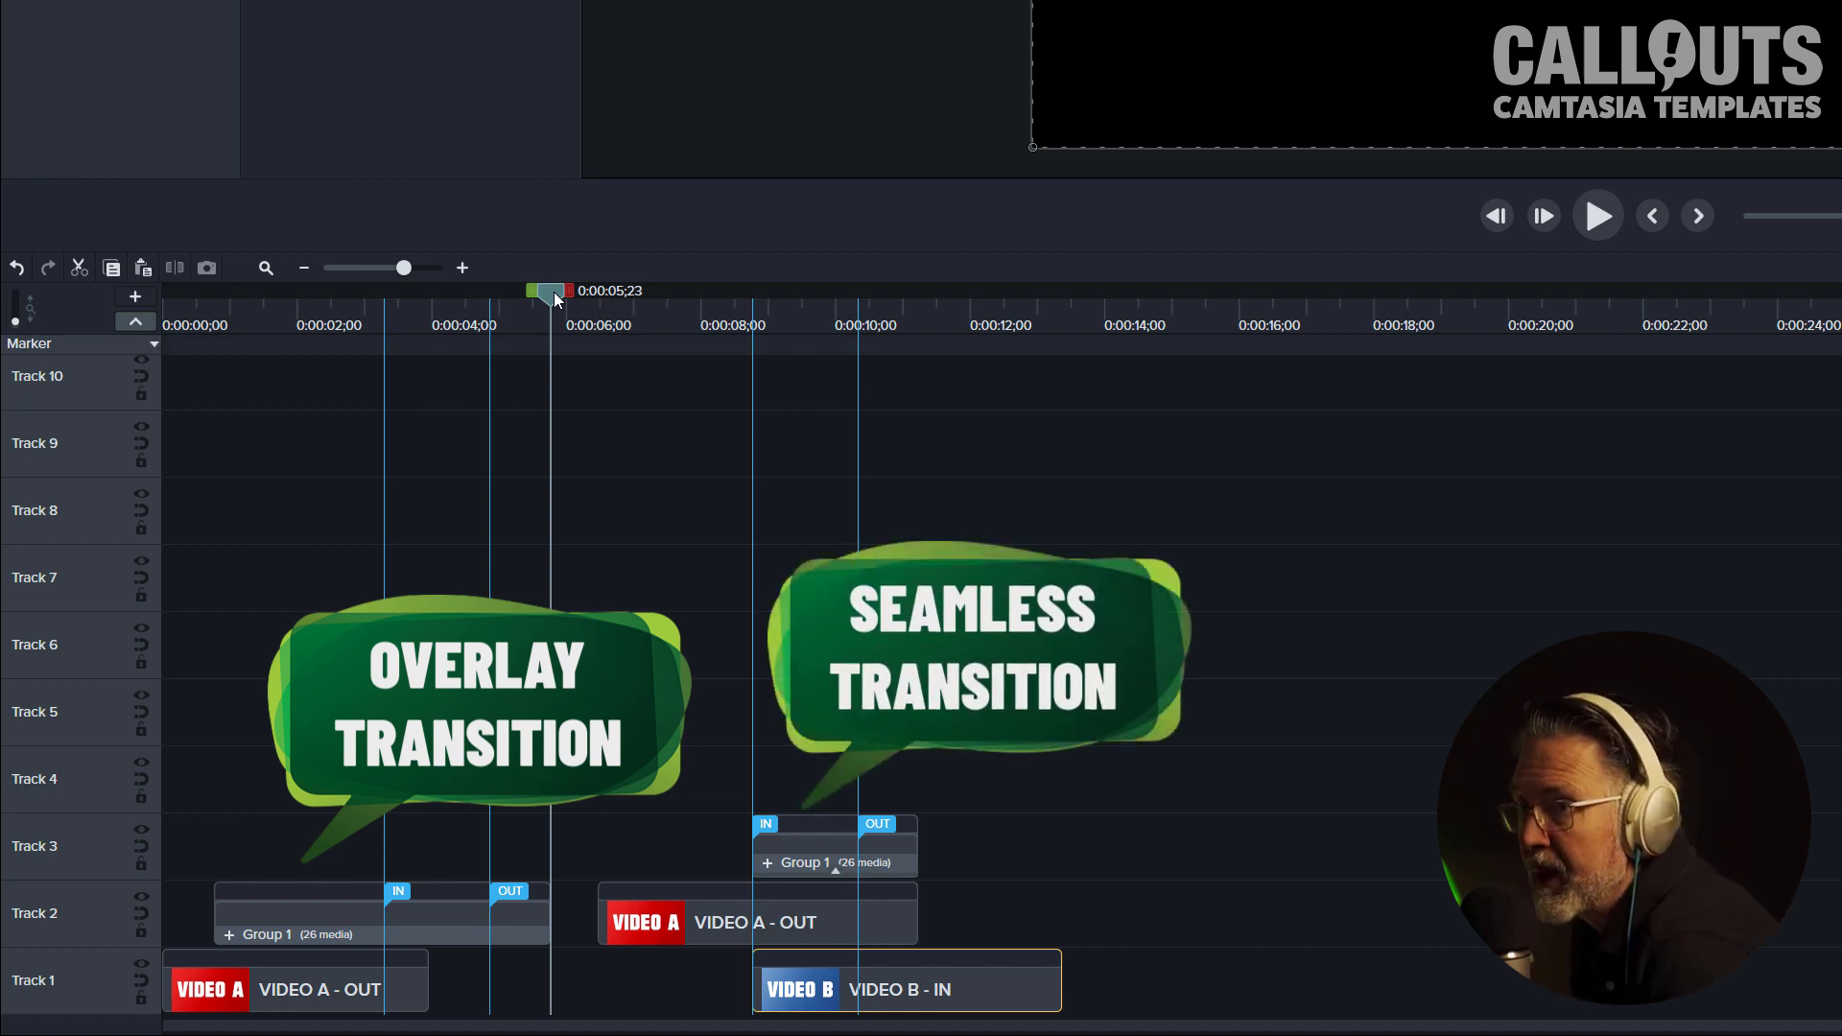
drag(550, 291, 626, 292)
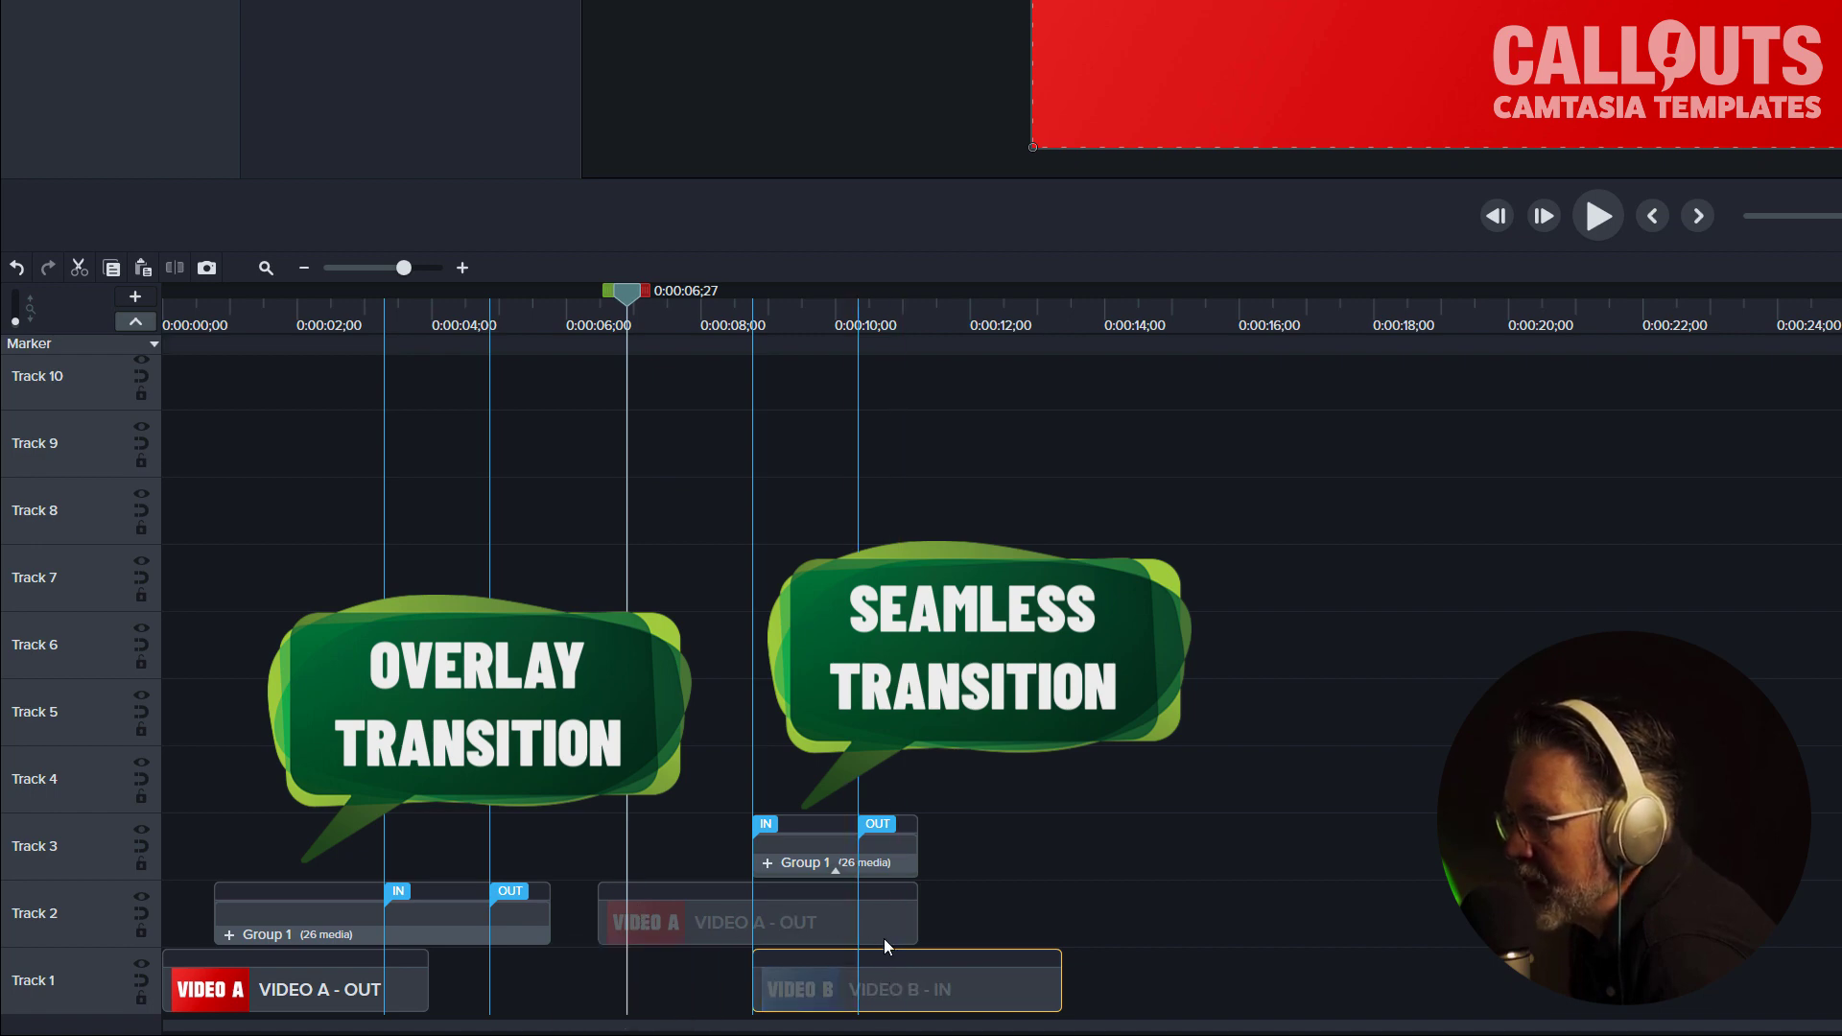
drag(633, 303, 752, 351)
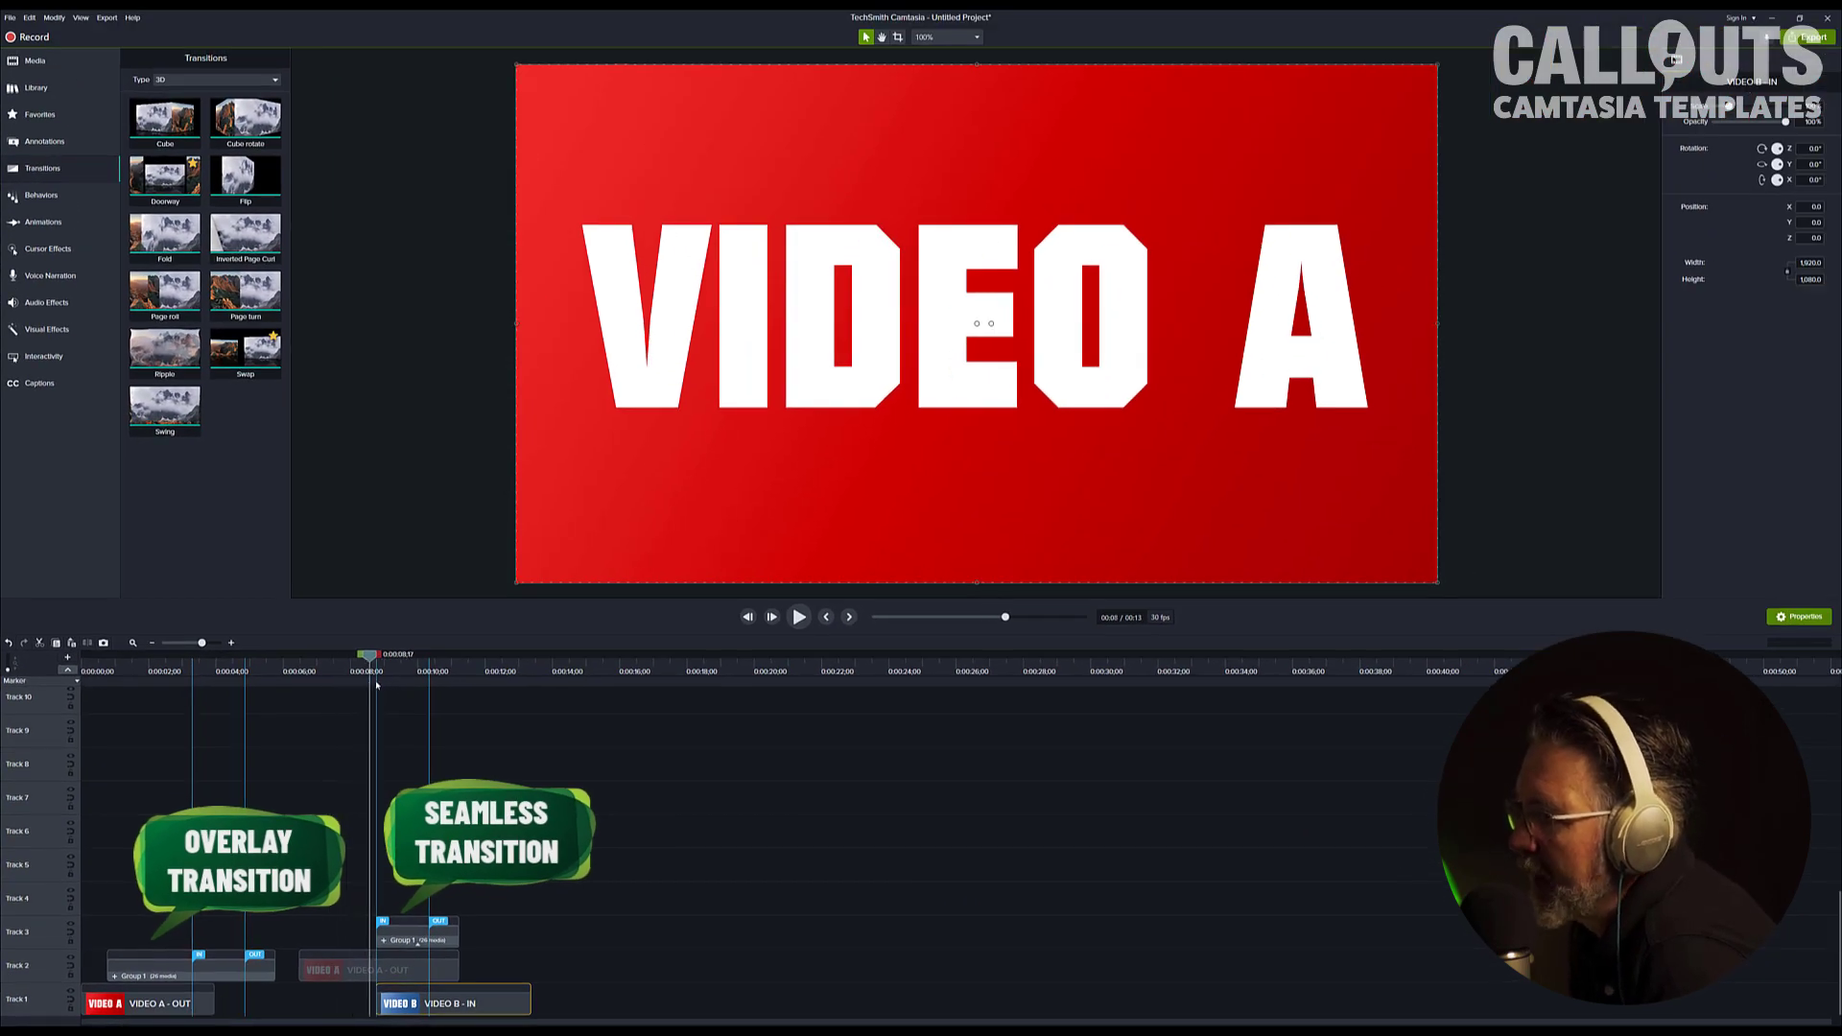
drag(376, 684, 473, 767)
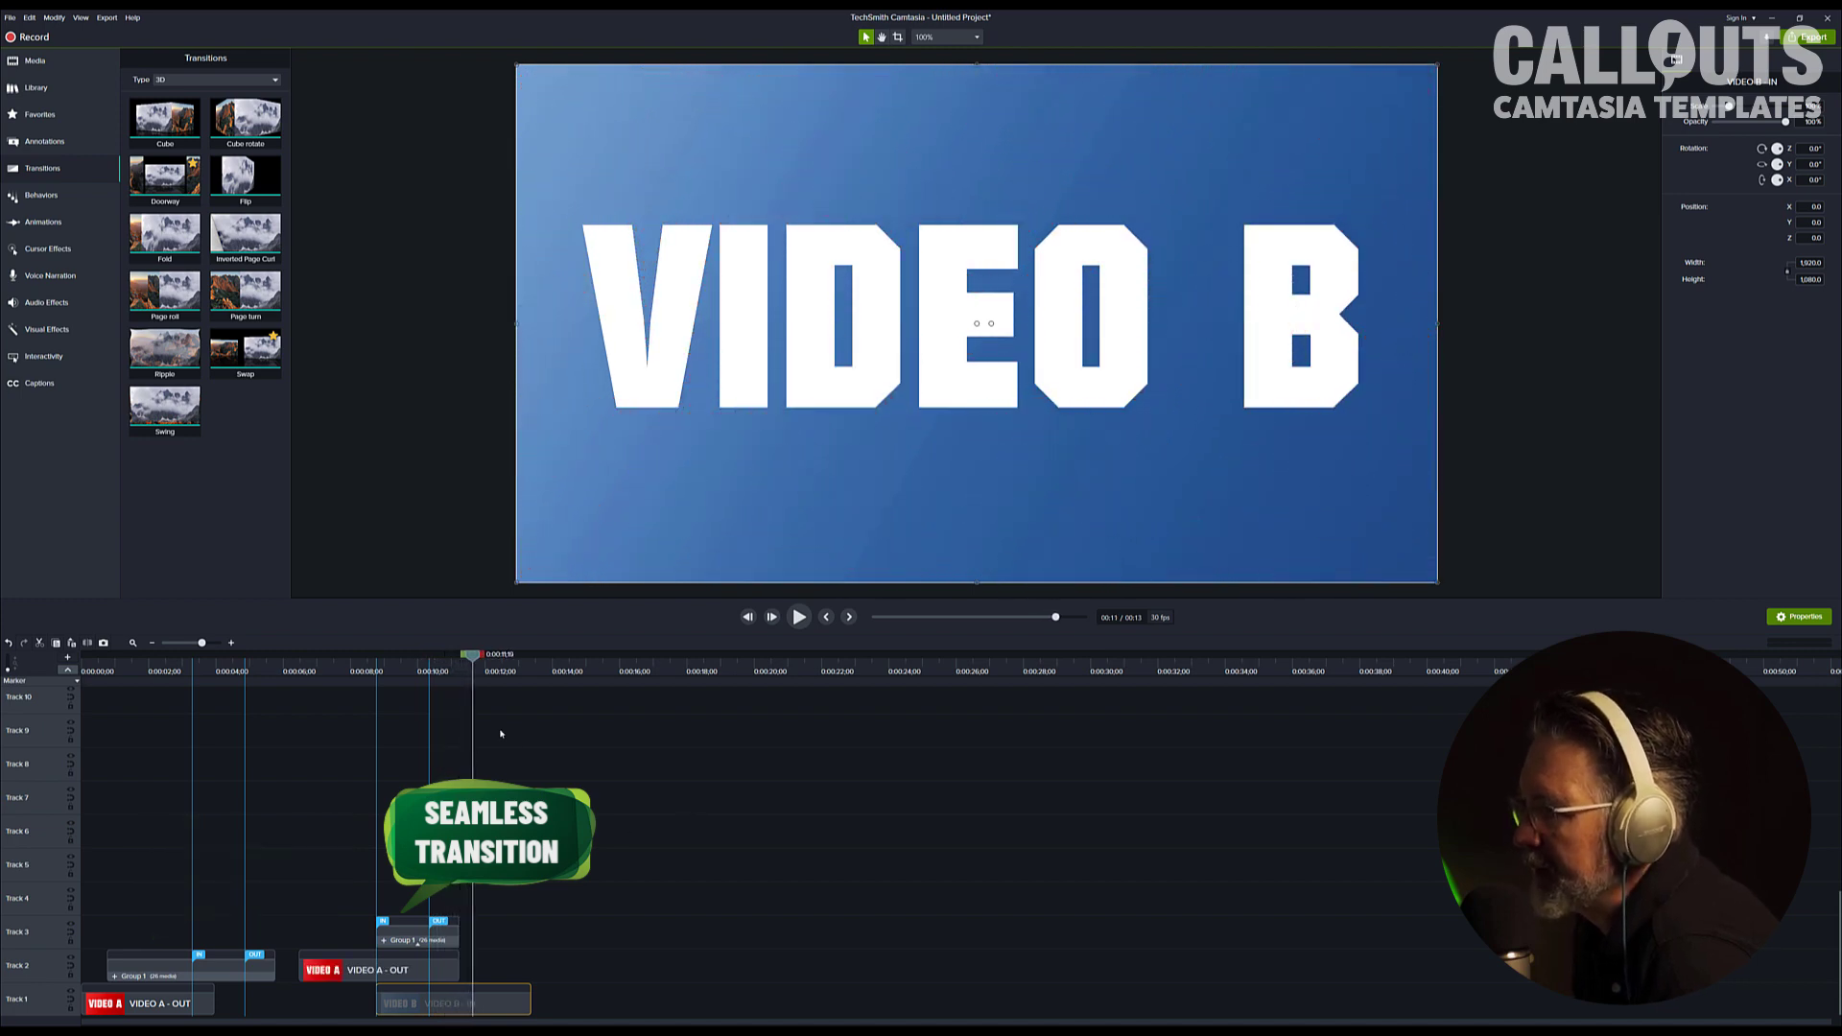
drag(471, 660, 601, 711)
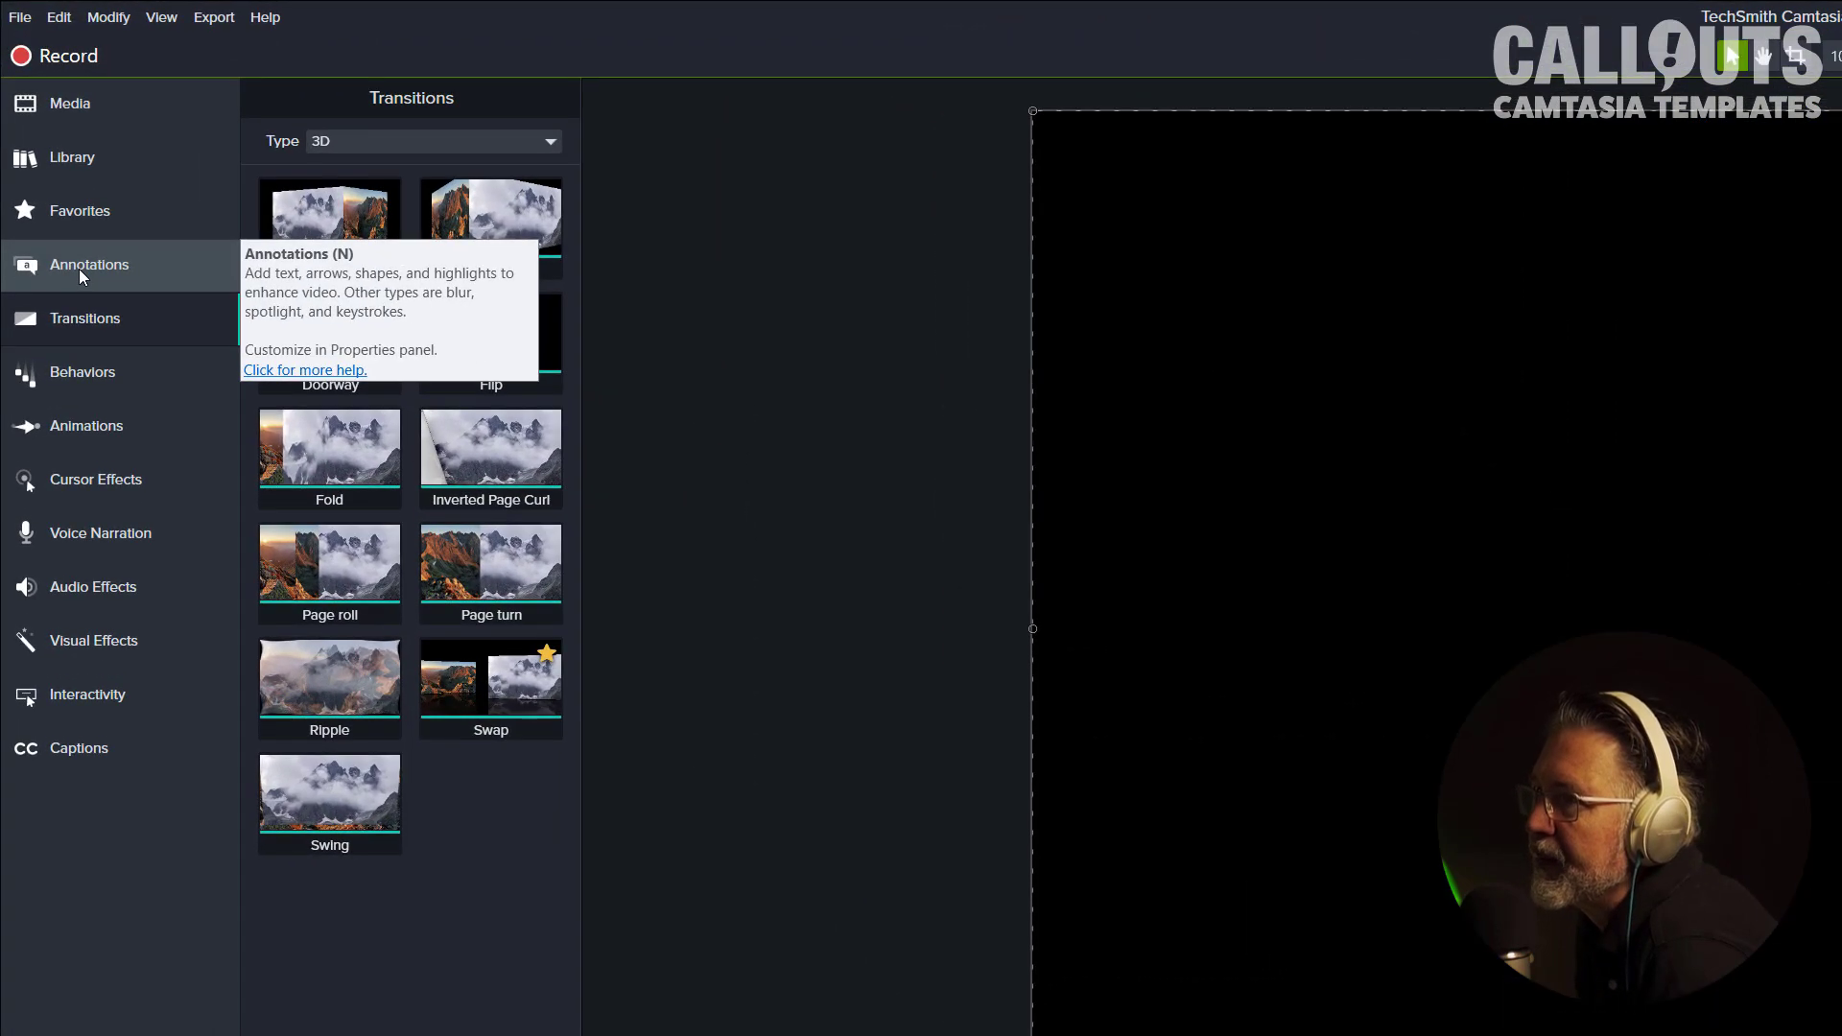
- Add a yellow circle Shape at 0:00:15 and enlarge it to about 500 px wide
click(78, 269)
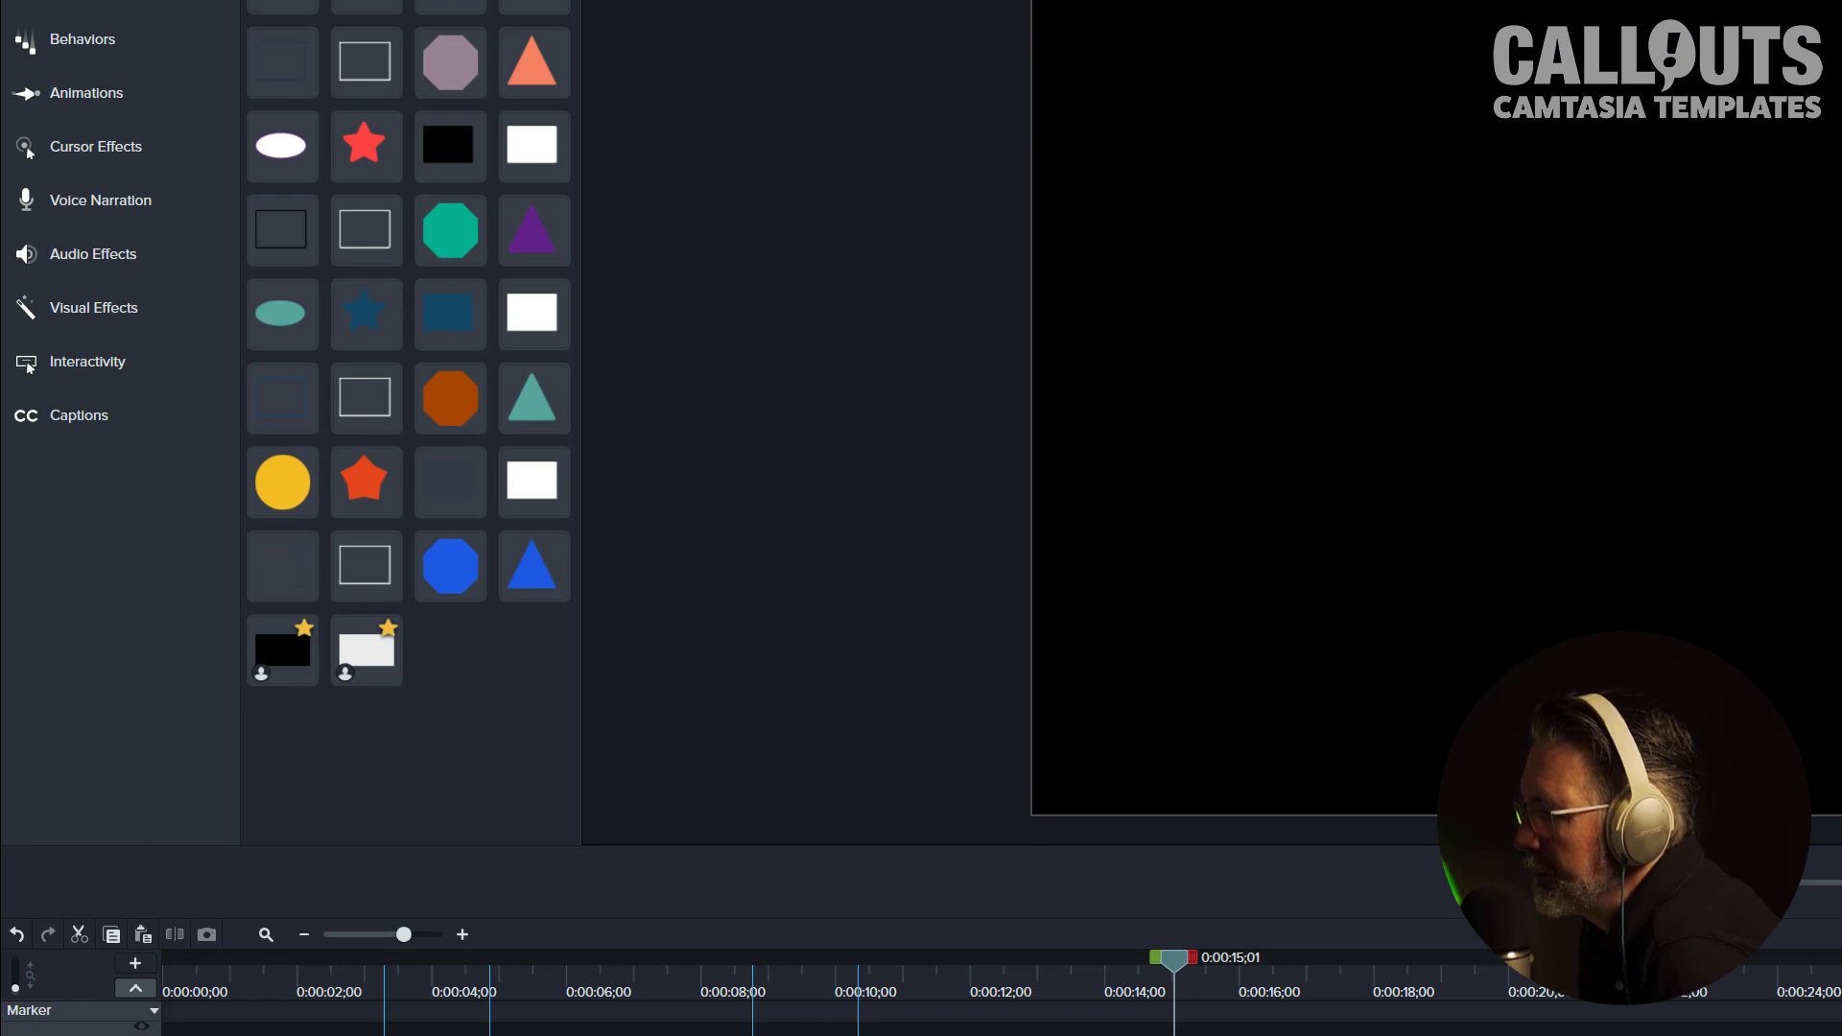
drag(282, 482, 732, 982)
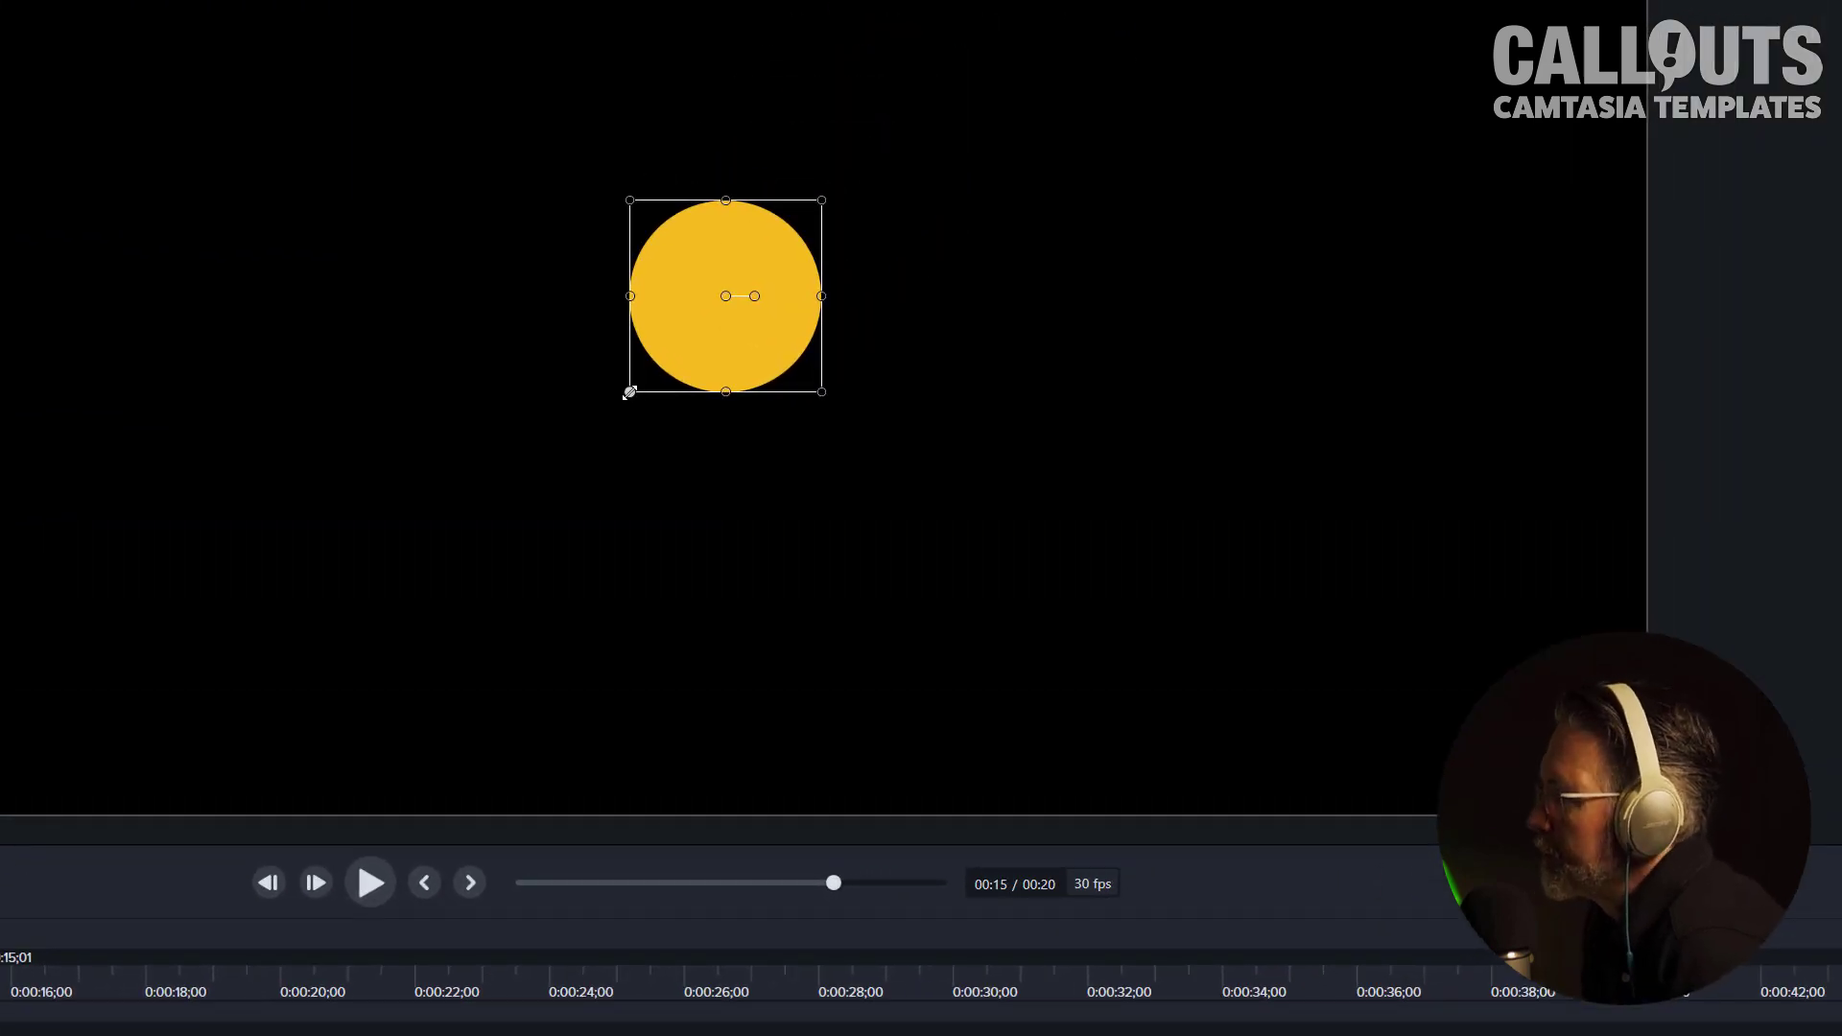
drag(630, 393, 336, 676)
drag(477, 589, 154, 782)
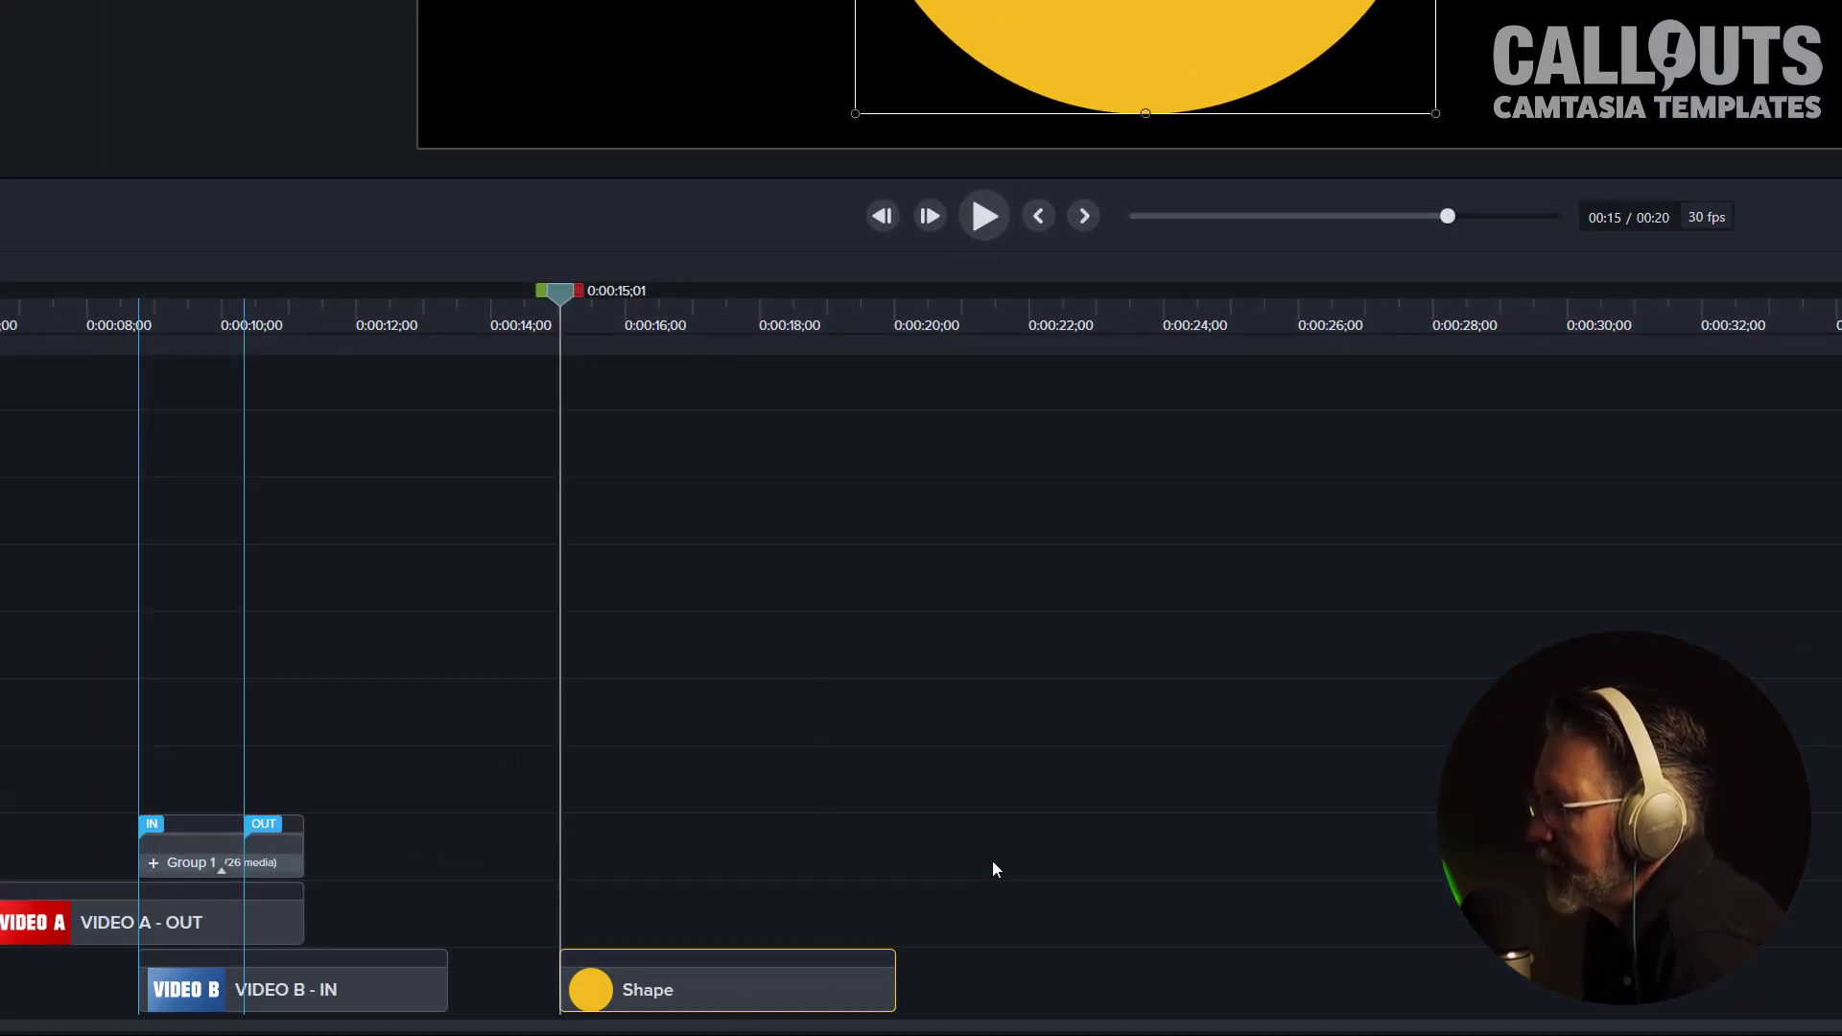
- Duplicate the yellow circle onto Track 2, shrink the copy, and move a clip onto Track 3
key(ctrl+c)
key(ctrl+v)
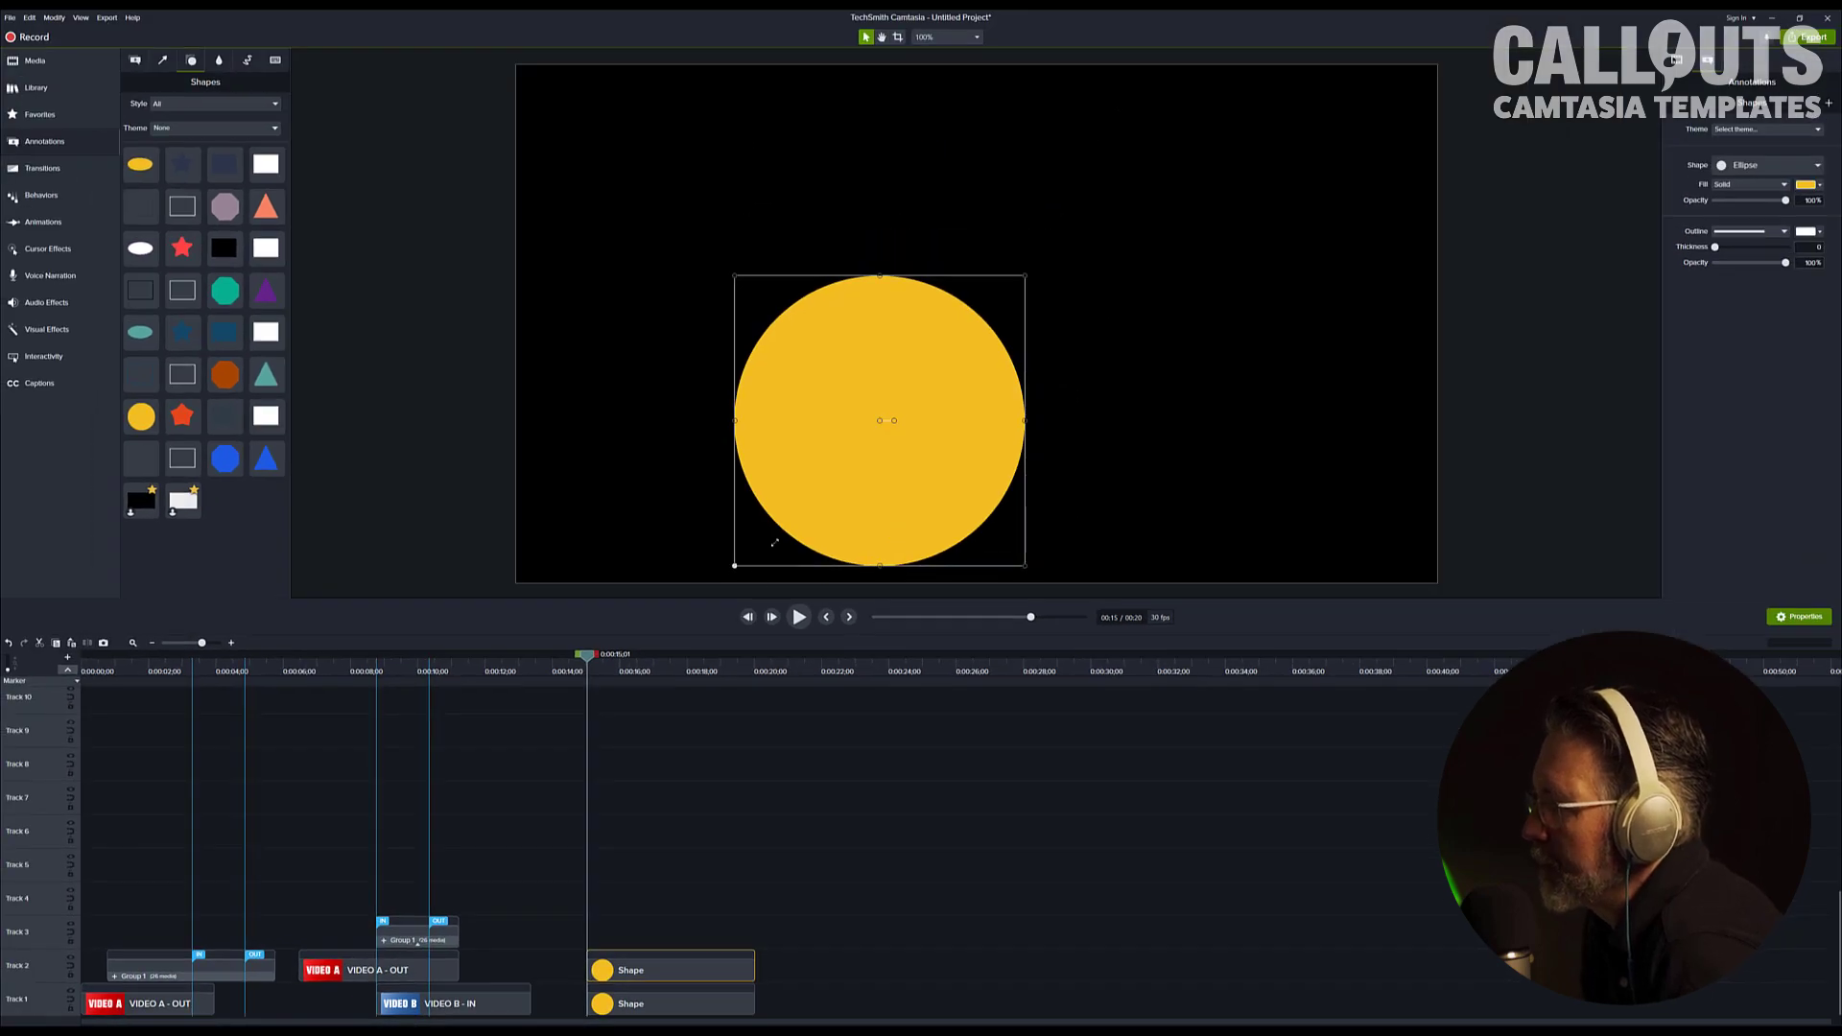
drag(777, 541, 787, 533)
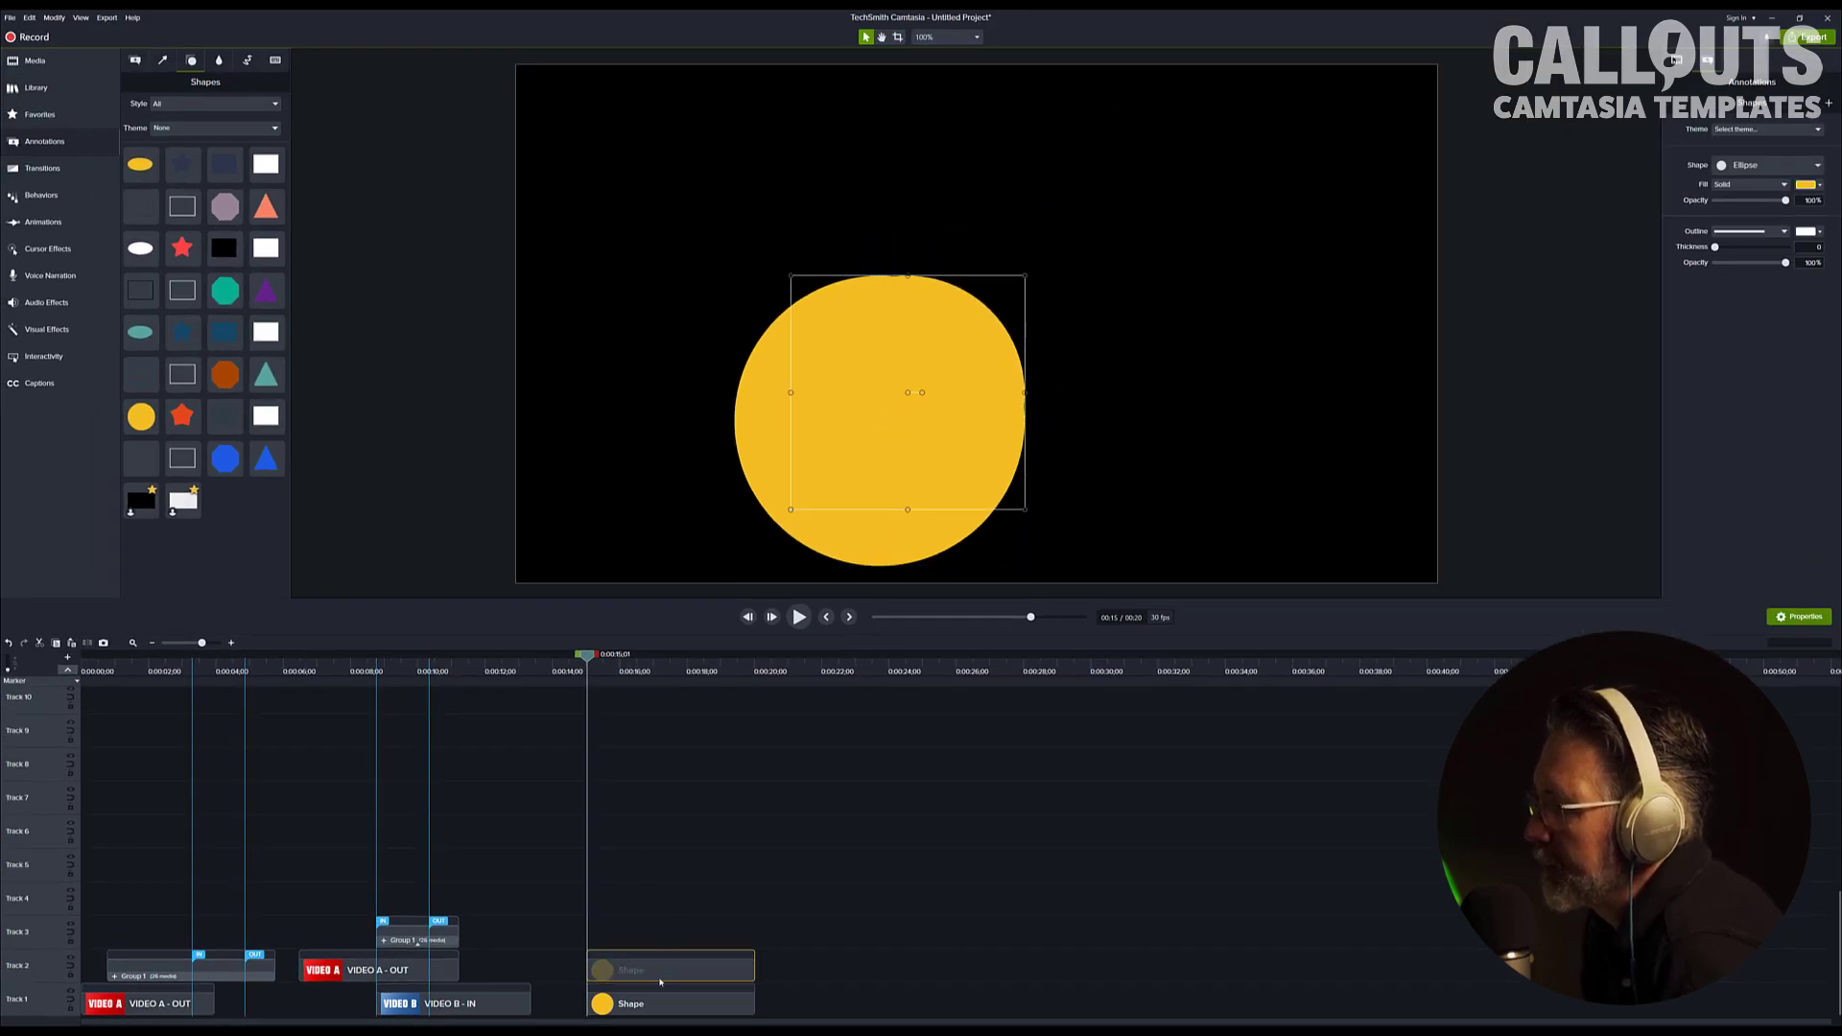
scroll(820, 902, up, 1)
drag(637, 1000, 652, 952)
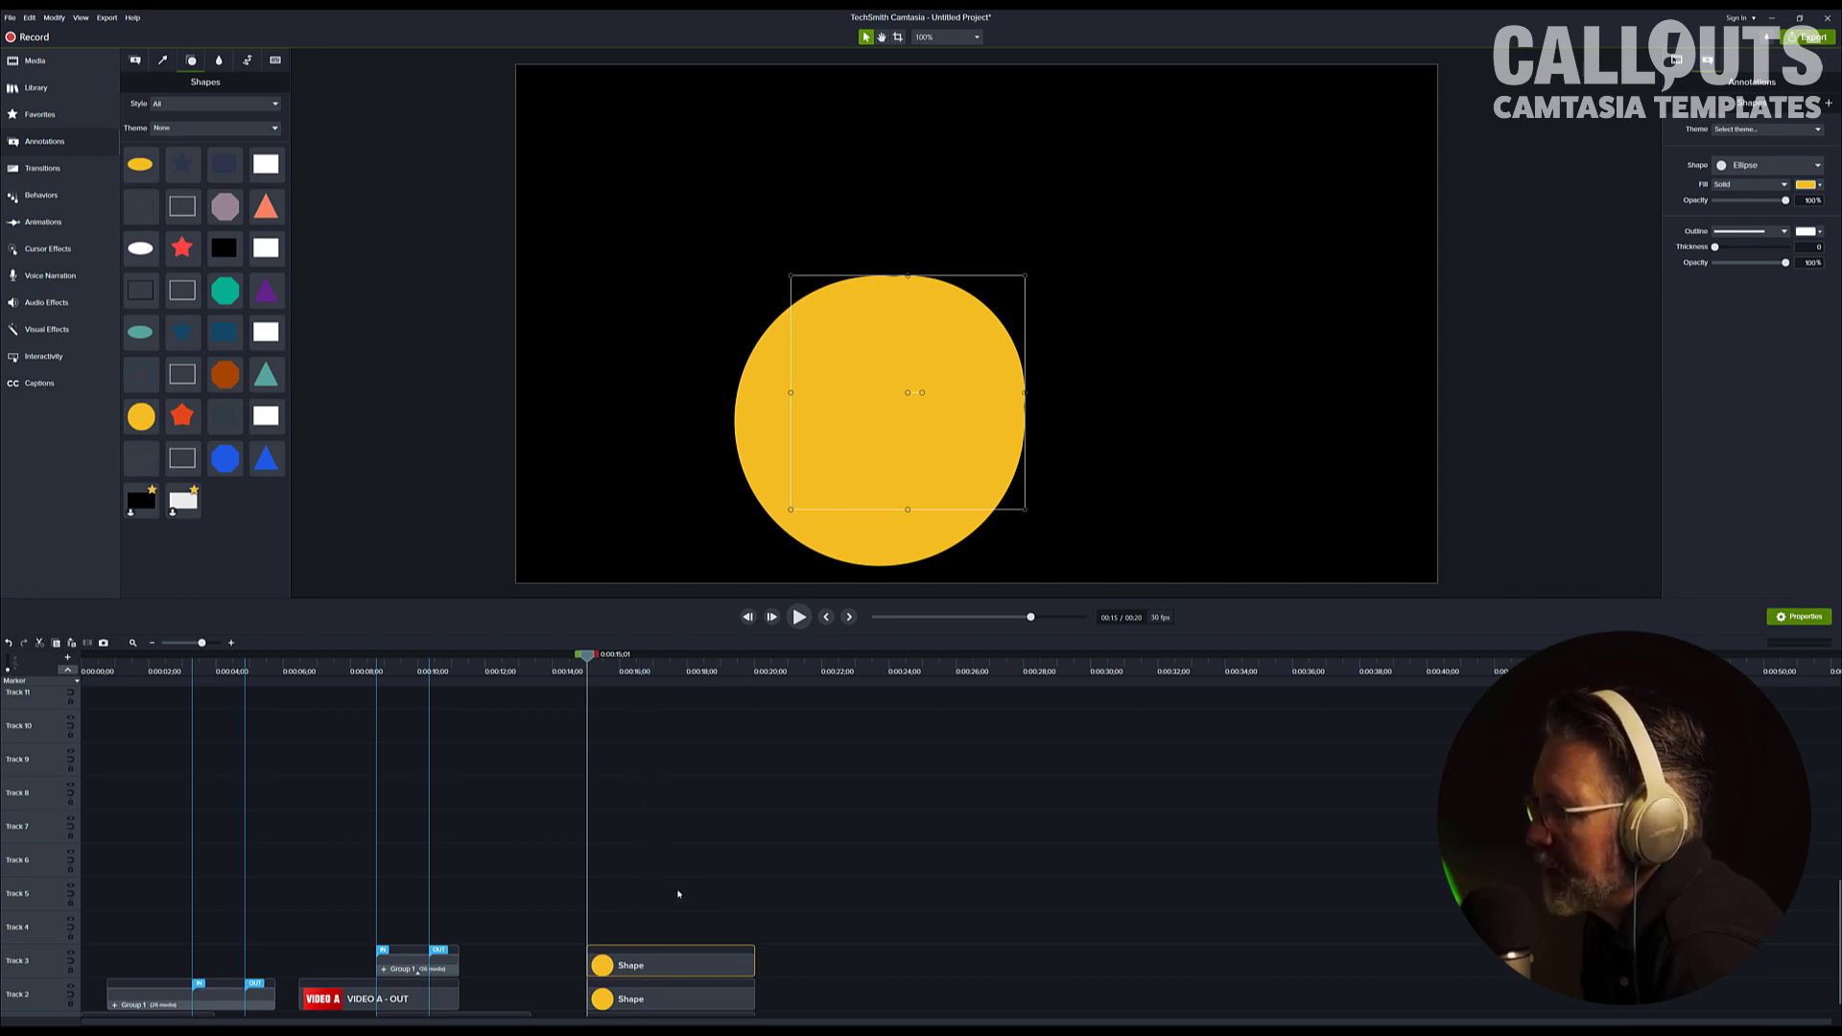
- Shrink the top circle and paste a fourth, small circle onto Track 4
drag(791, 510, 860, 440)
click(664, 983)
key(ctrl+v)
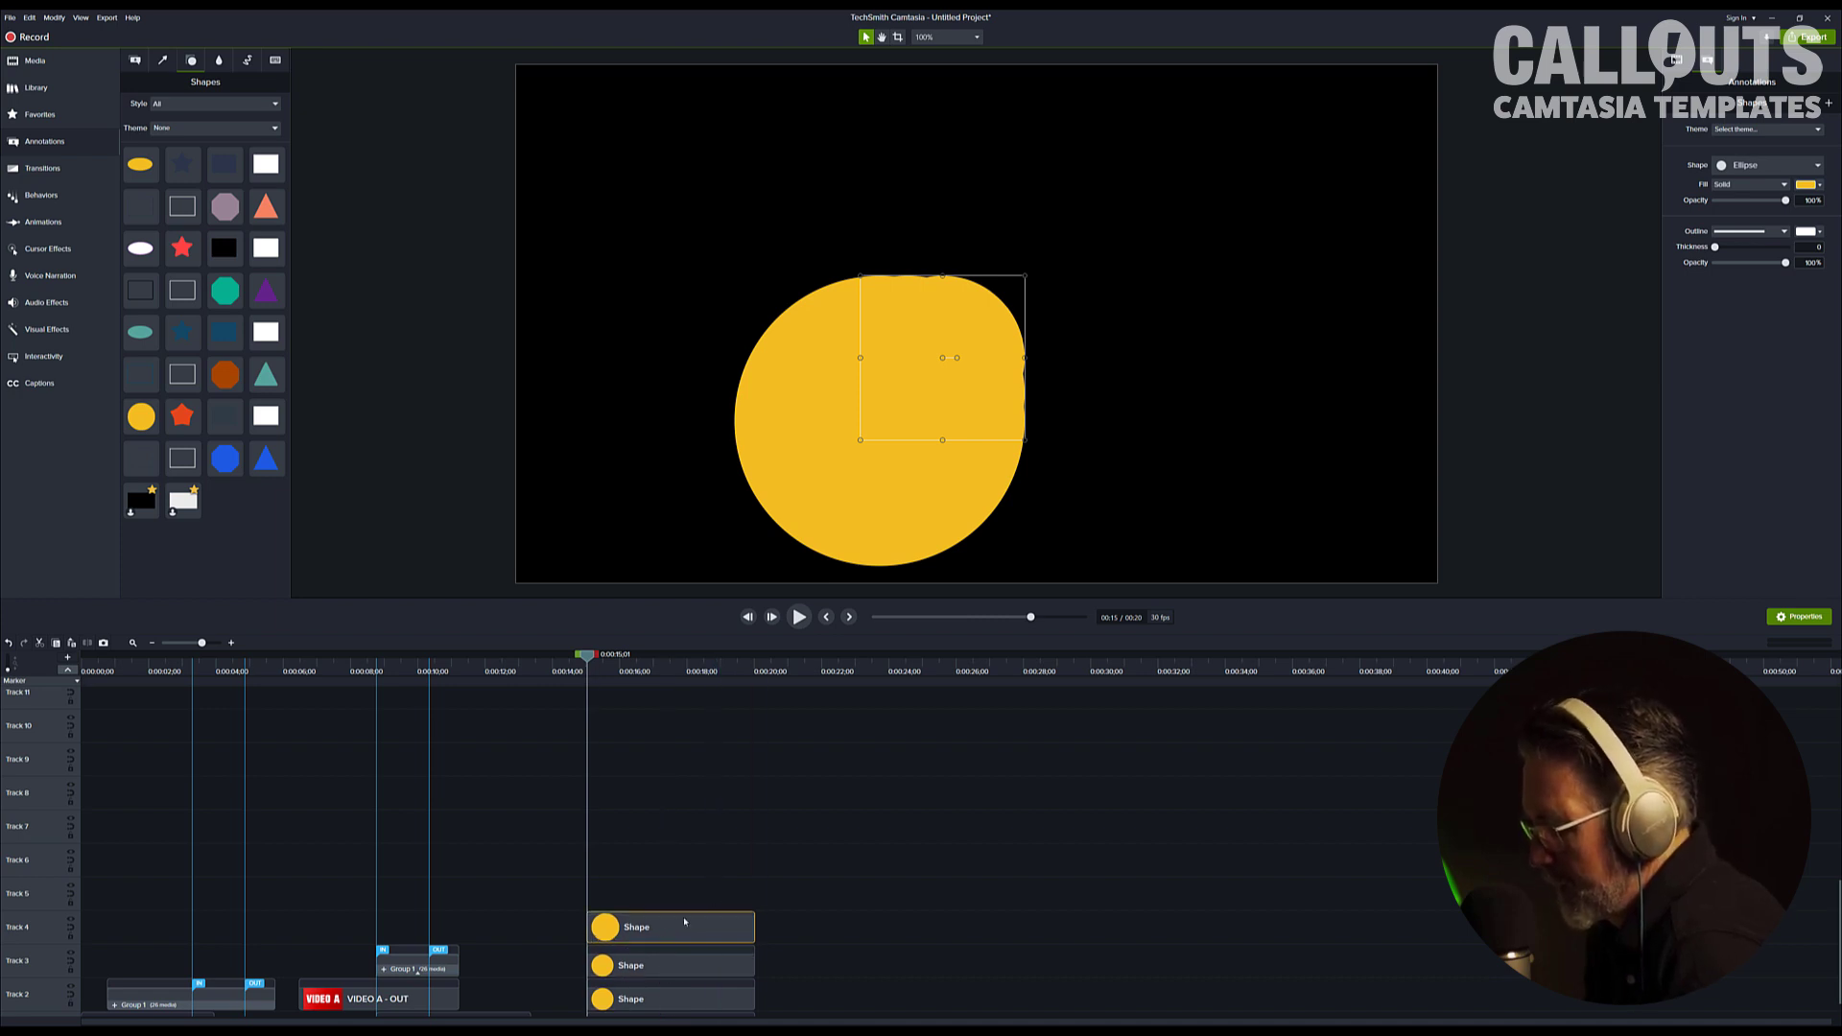
click(671, 929)
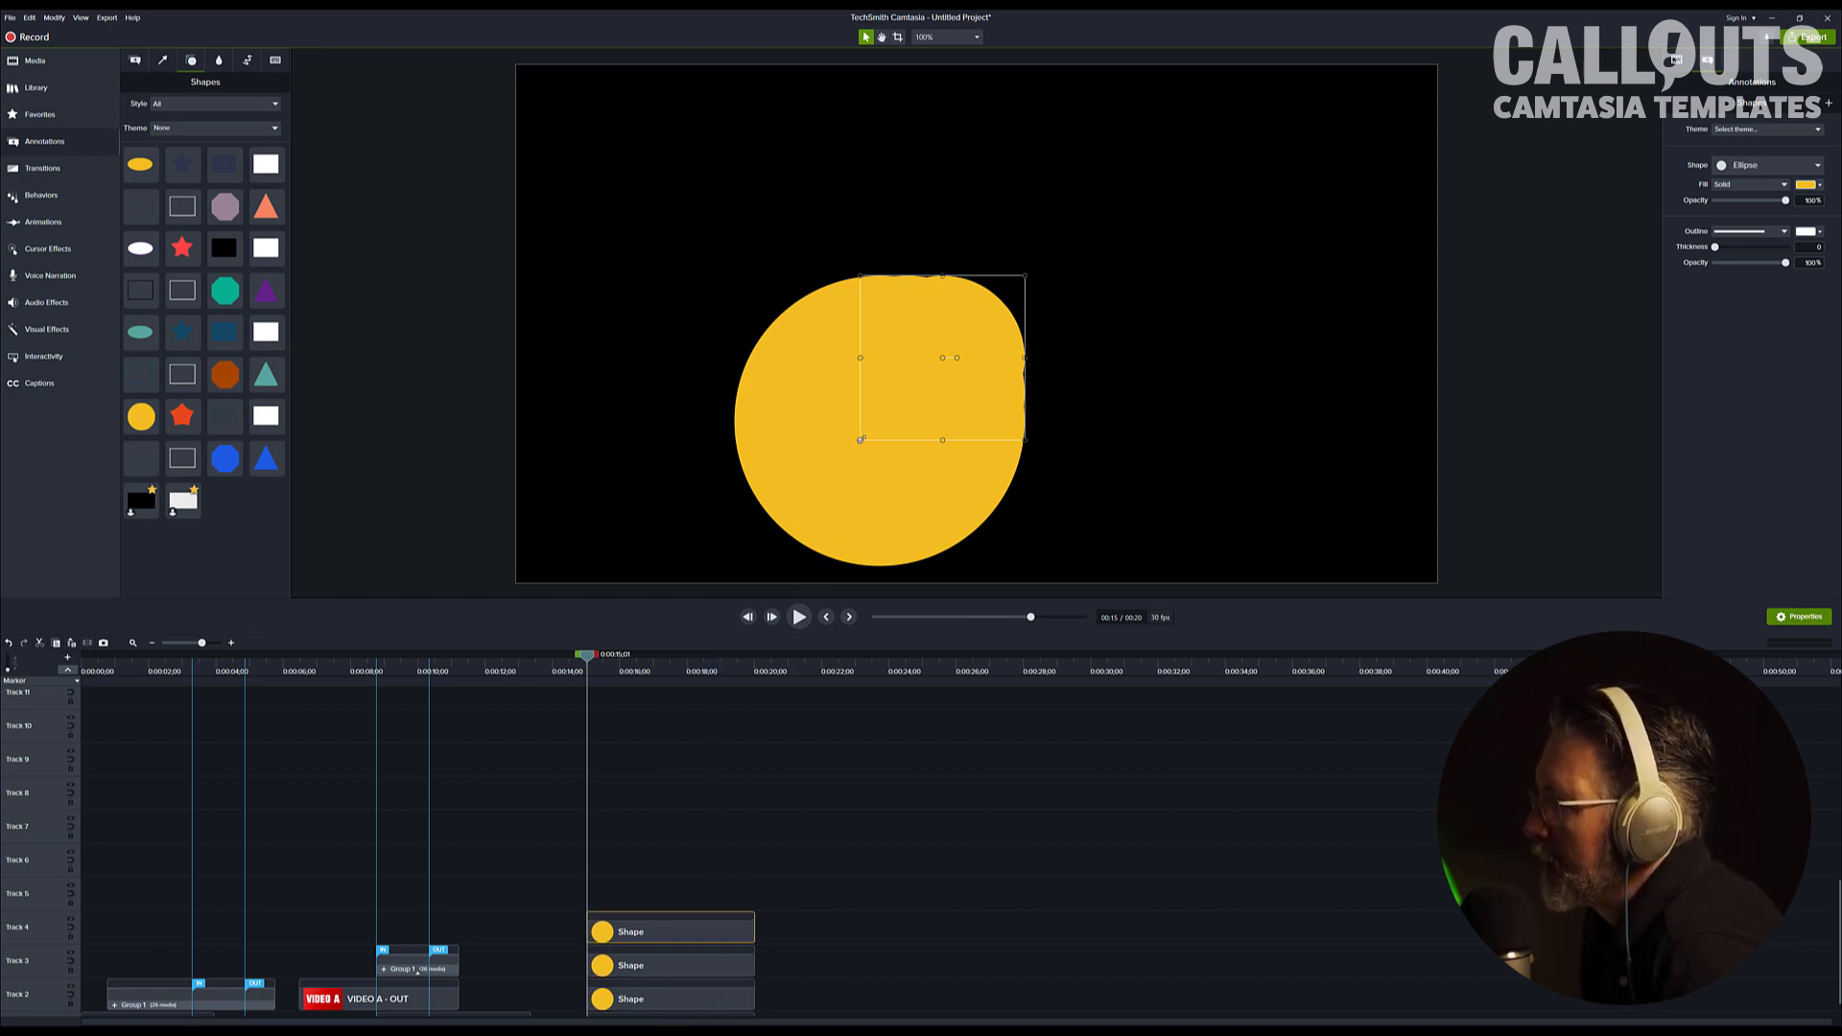
drag(860, 440, 912, 388)
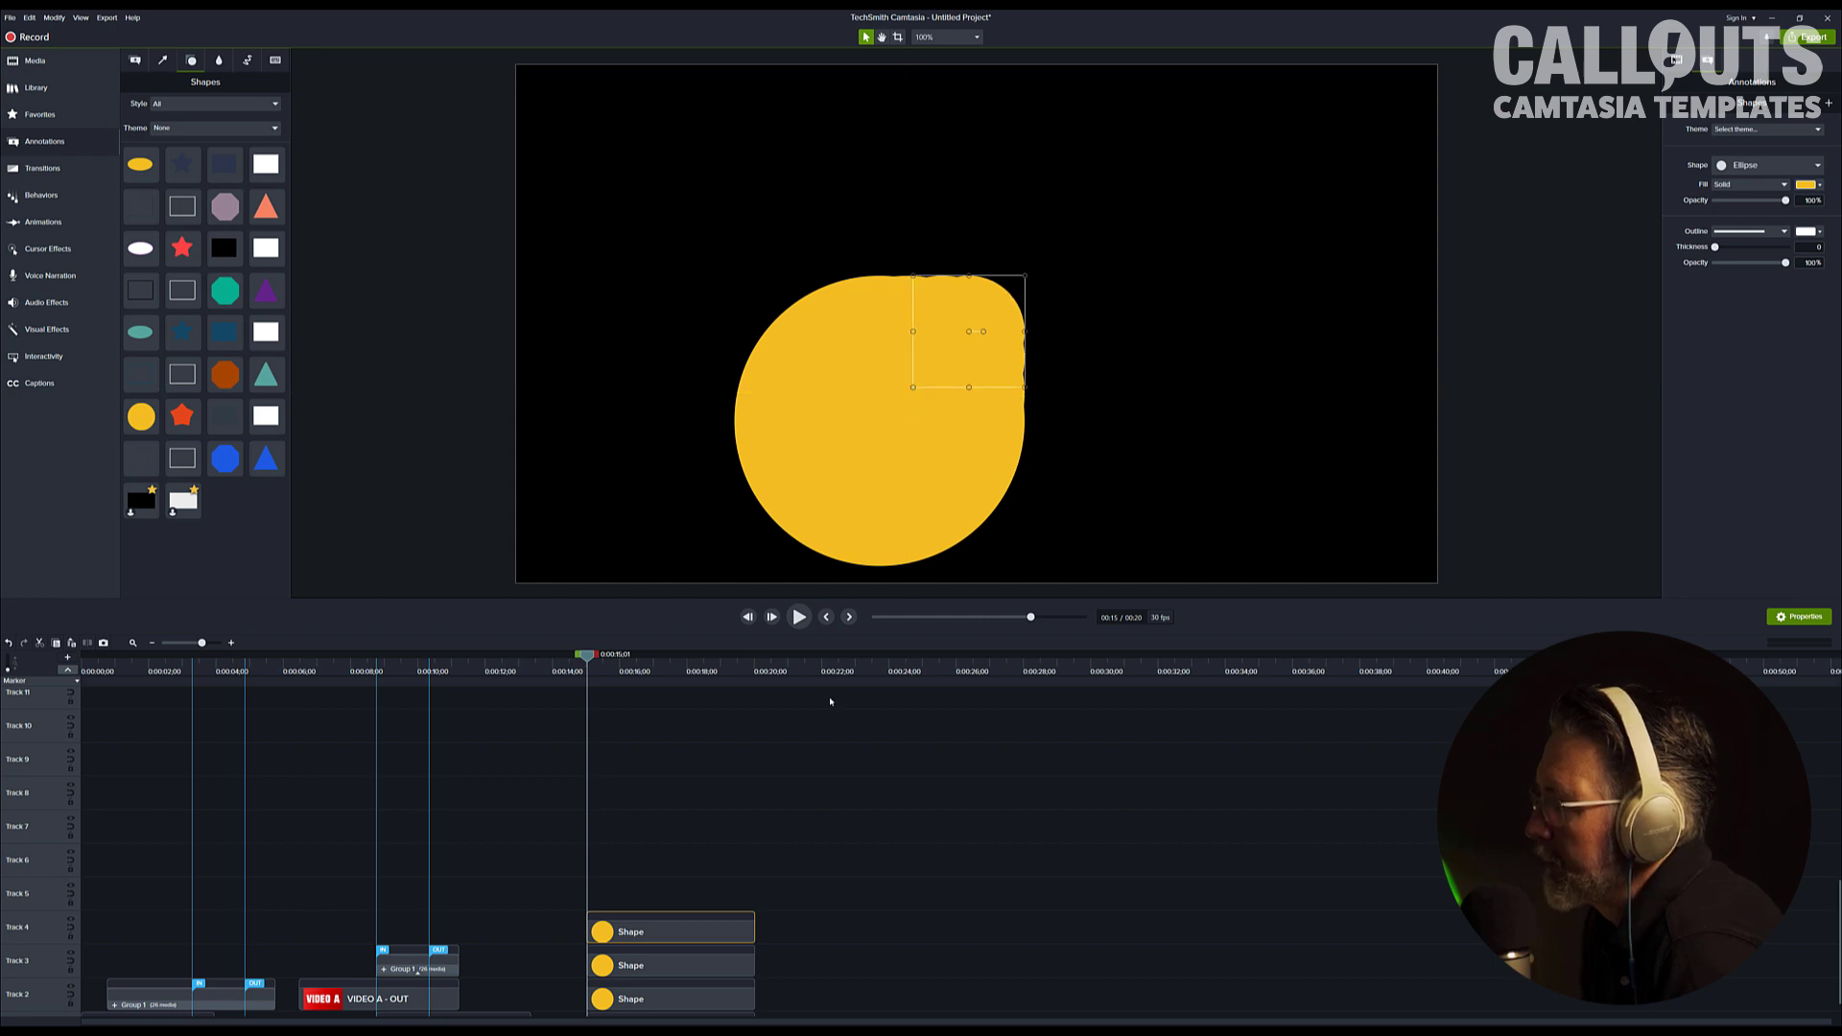
- Spread the four circles across the canvas, with the small one at the top right
scroll(823, 759, down, 1)
drag(1027, 346, 1281, 262)
drag(892, 394, 752, 227)
drag(853, 434, 1139, 455)
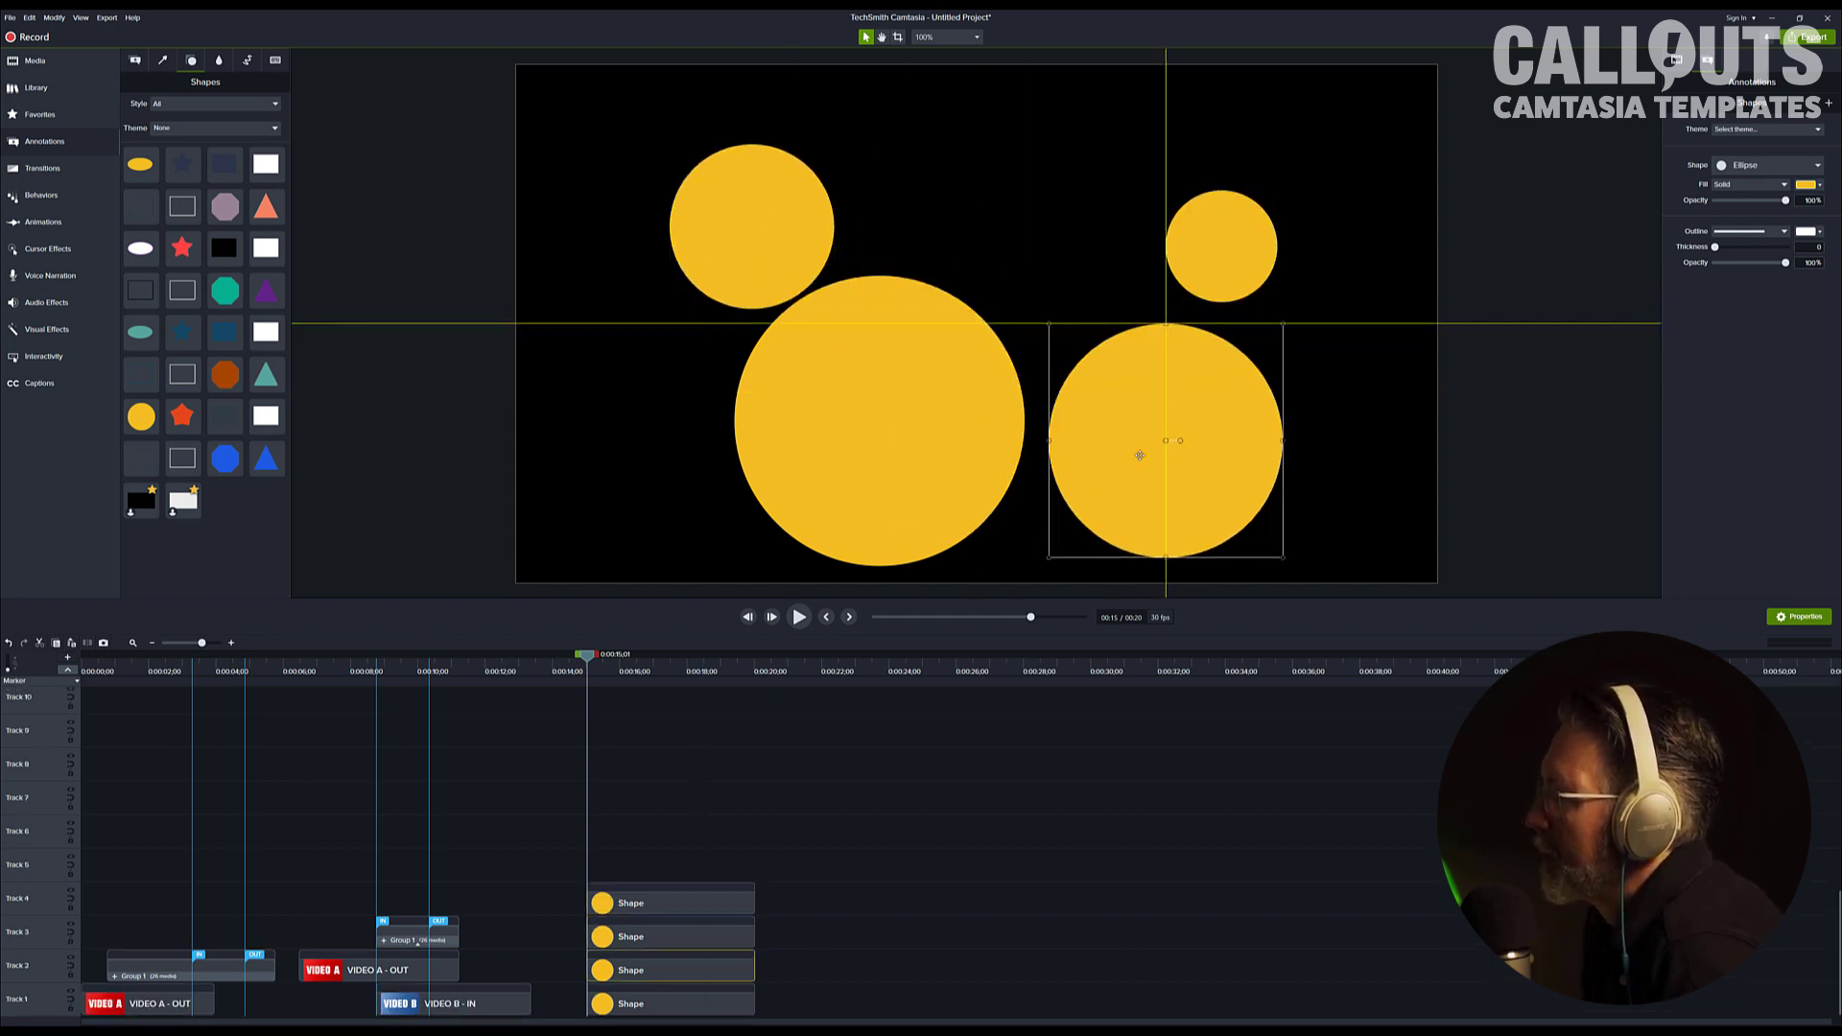
drag(892, 432, 857, 443)
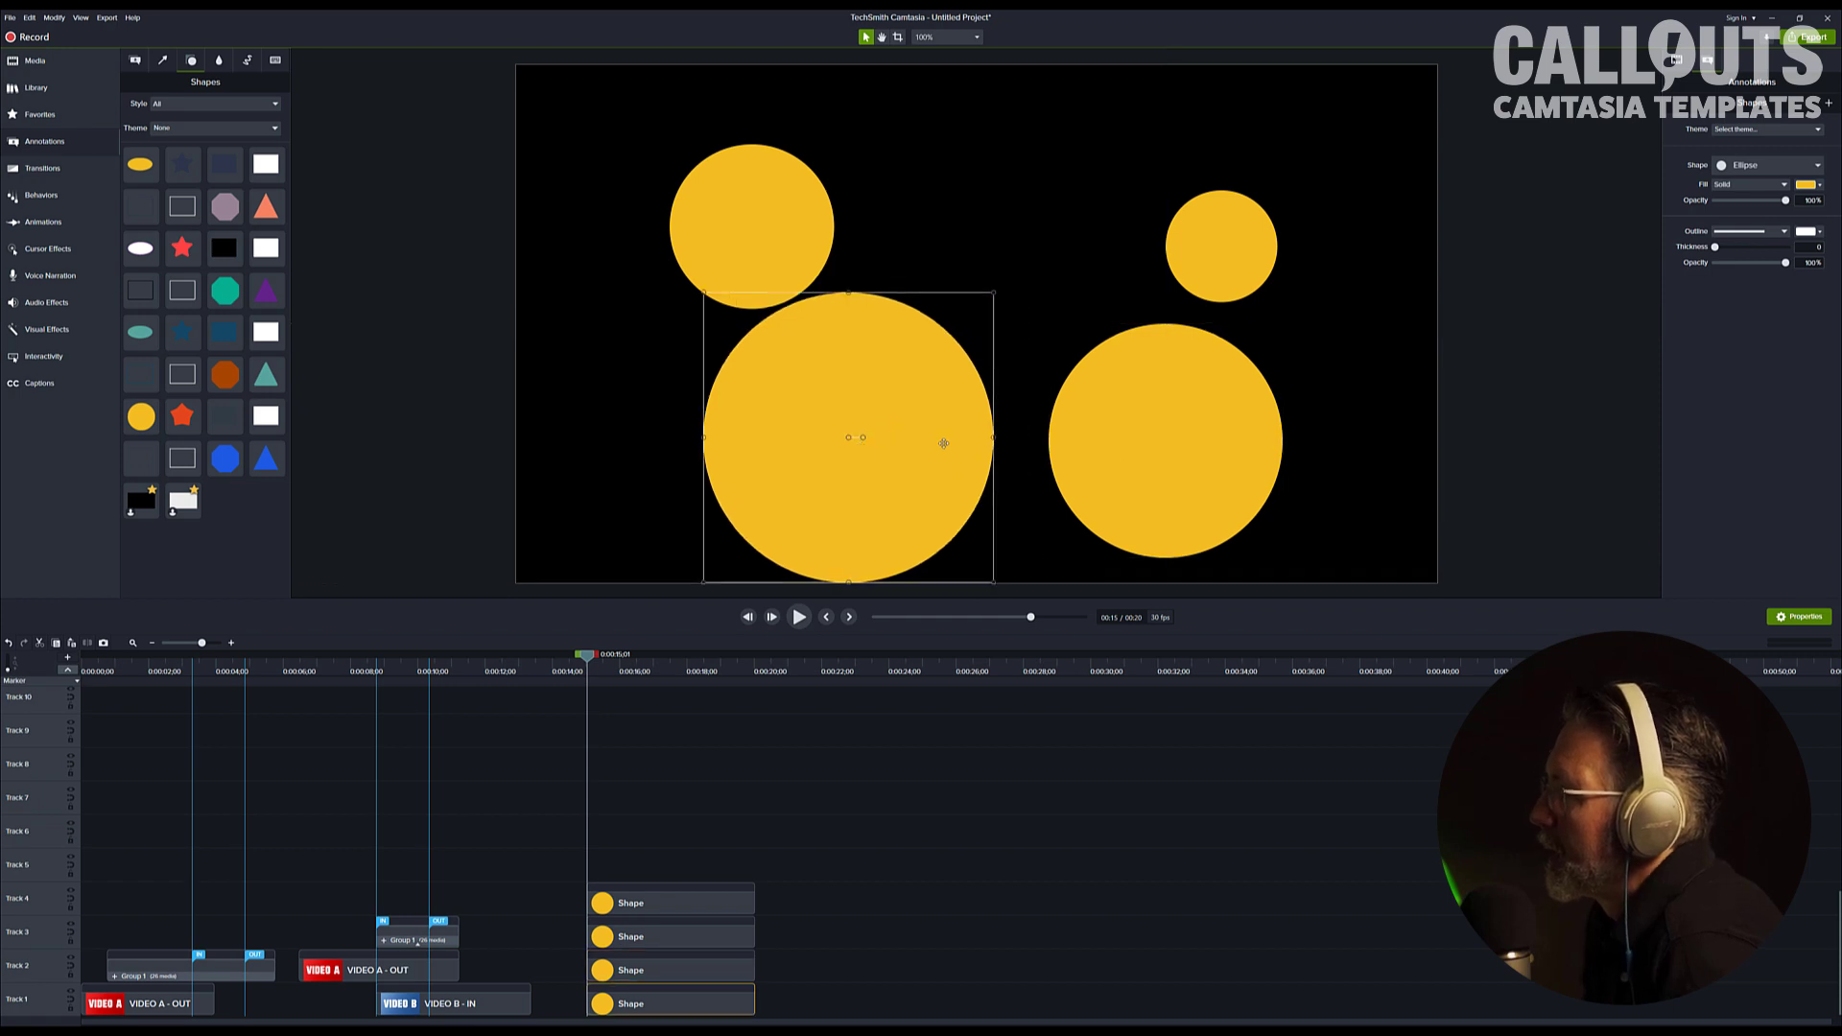
- Copy all four circle clips and paste two more sets of duplicates above them
drag(690, 844, 713, 1009)
key(ctrl+c)
key(ctrl+v)
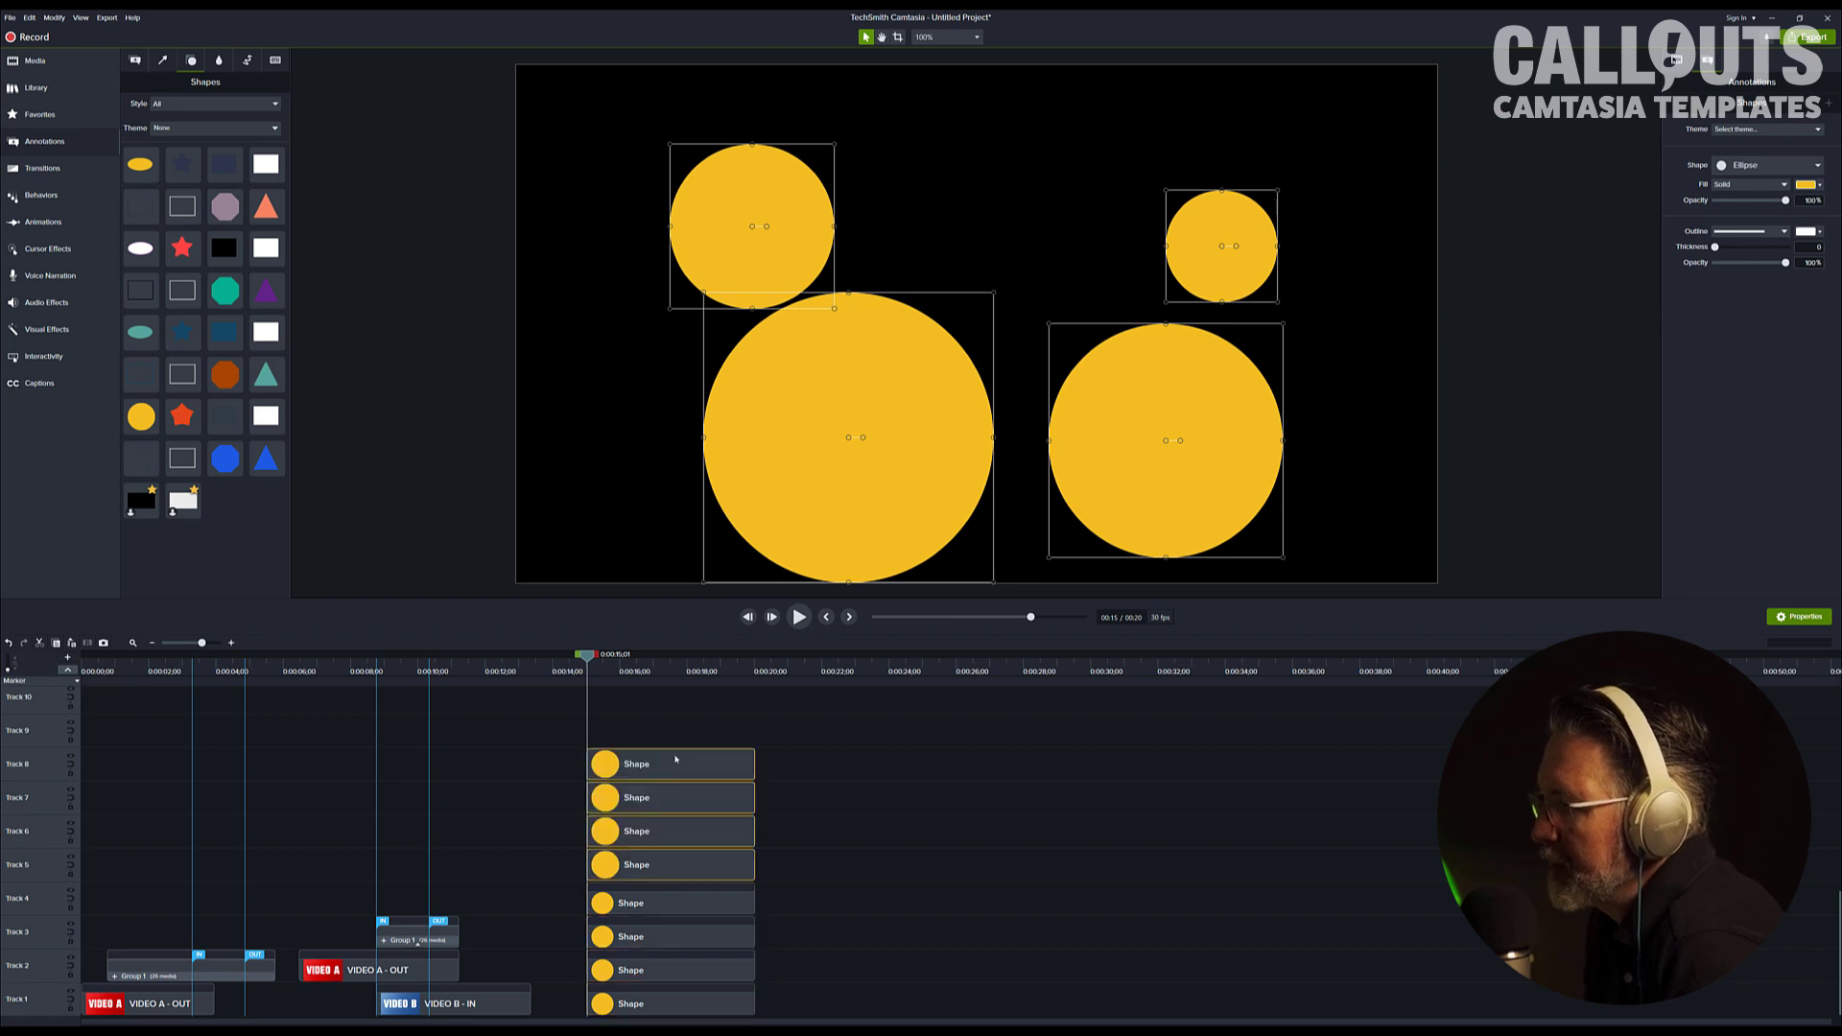
key(ctrl+v)
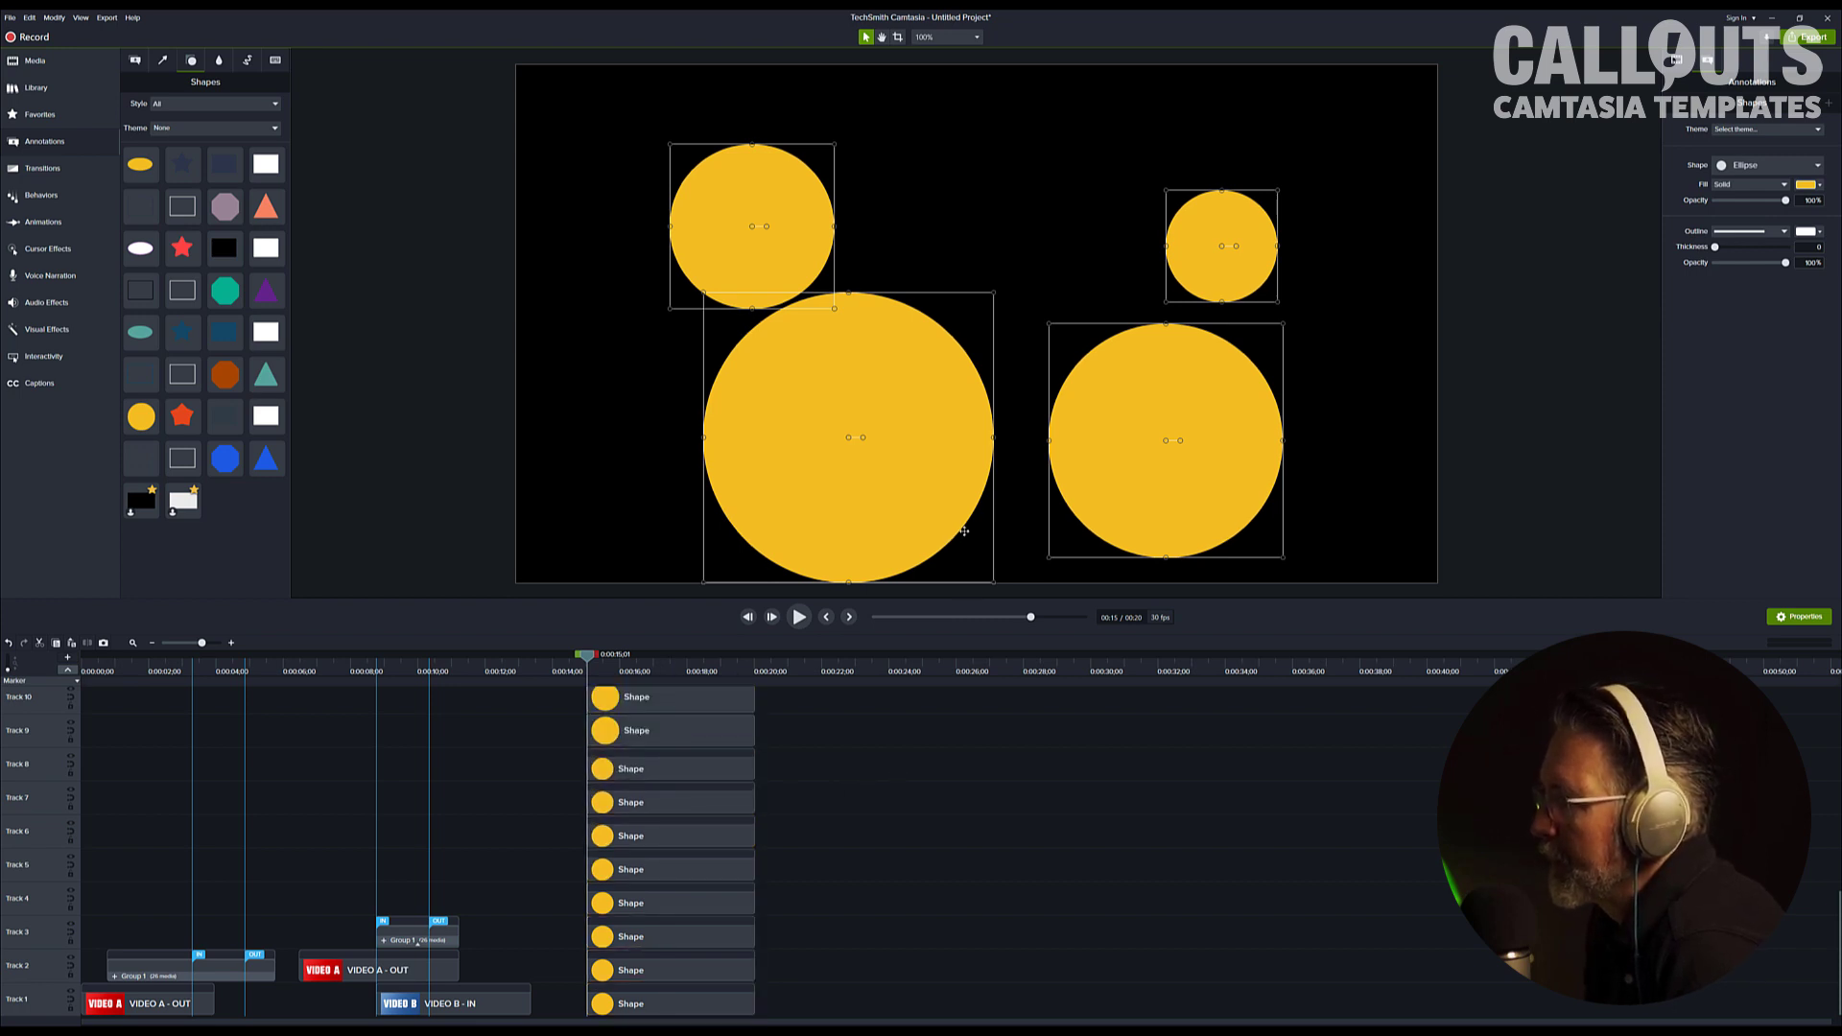
- Offset the pasted circles left and place them at the top-left, top-right and centre gaps
drag(868, 477, 738, 488)
click(681, 360)
drag(610, 227, 555, 124)
drag(806, 225, 1071, 129)
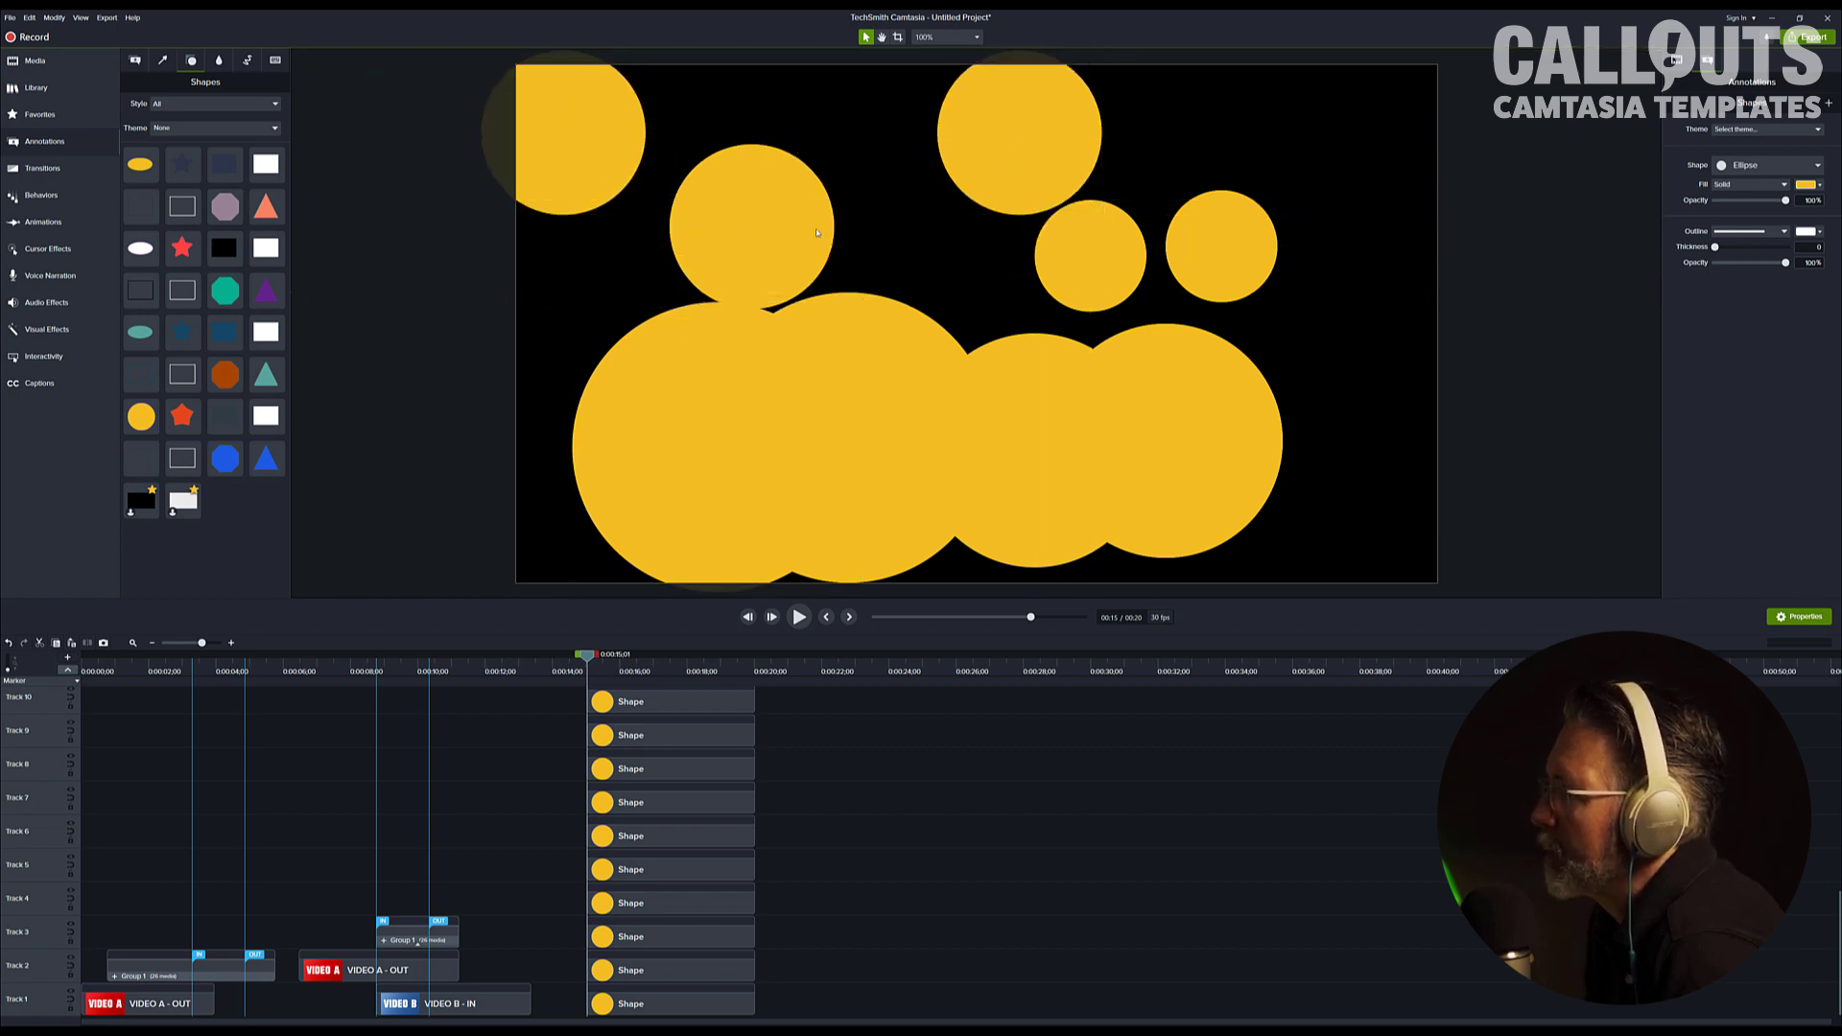
drag(747, 233, 1214, 537)
- Reposition more circles to the lower right, top centre and lower left of the canvas
drag(1036, 451, 794, 182)
drag(854, 489, 628, 518)
drag(863, 451, 1077, 501)
drag(831, 415, 1171, 193)
drag(1000, 409, 918, 122)
- Shrink the Track 10 circle and move it over the top-left gaps
click(643, 711)
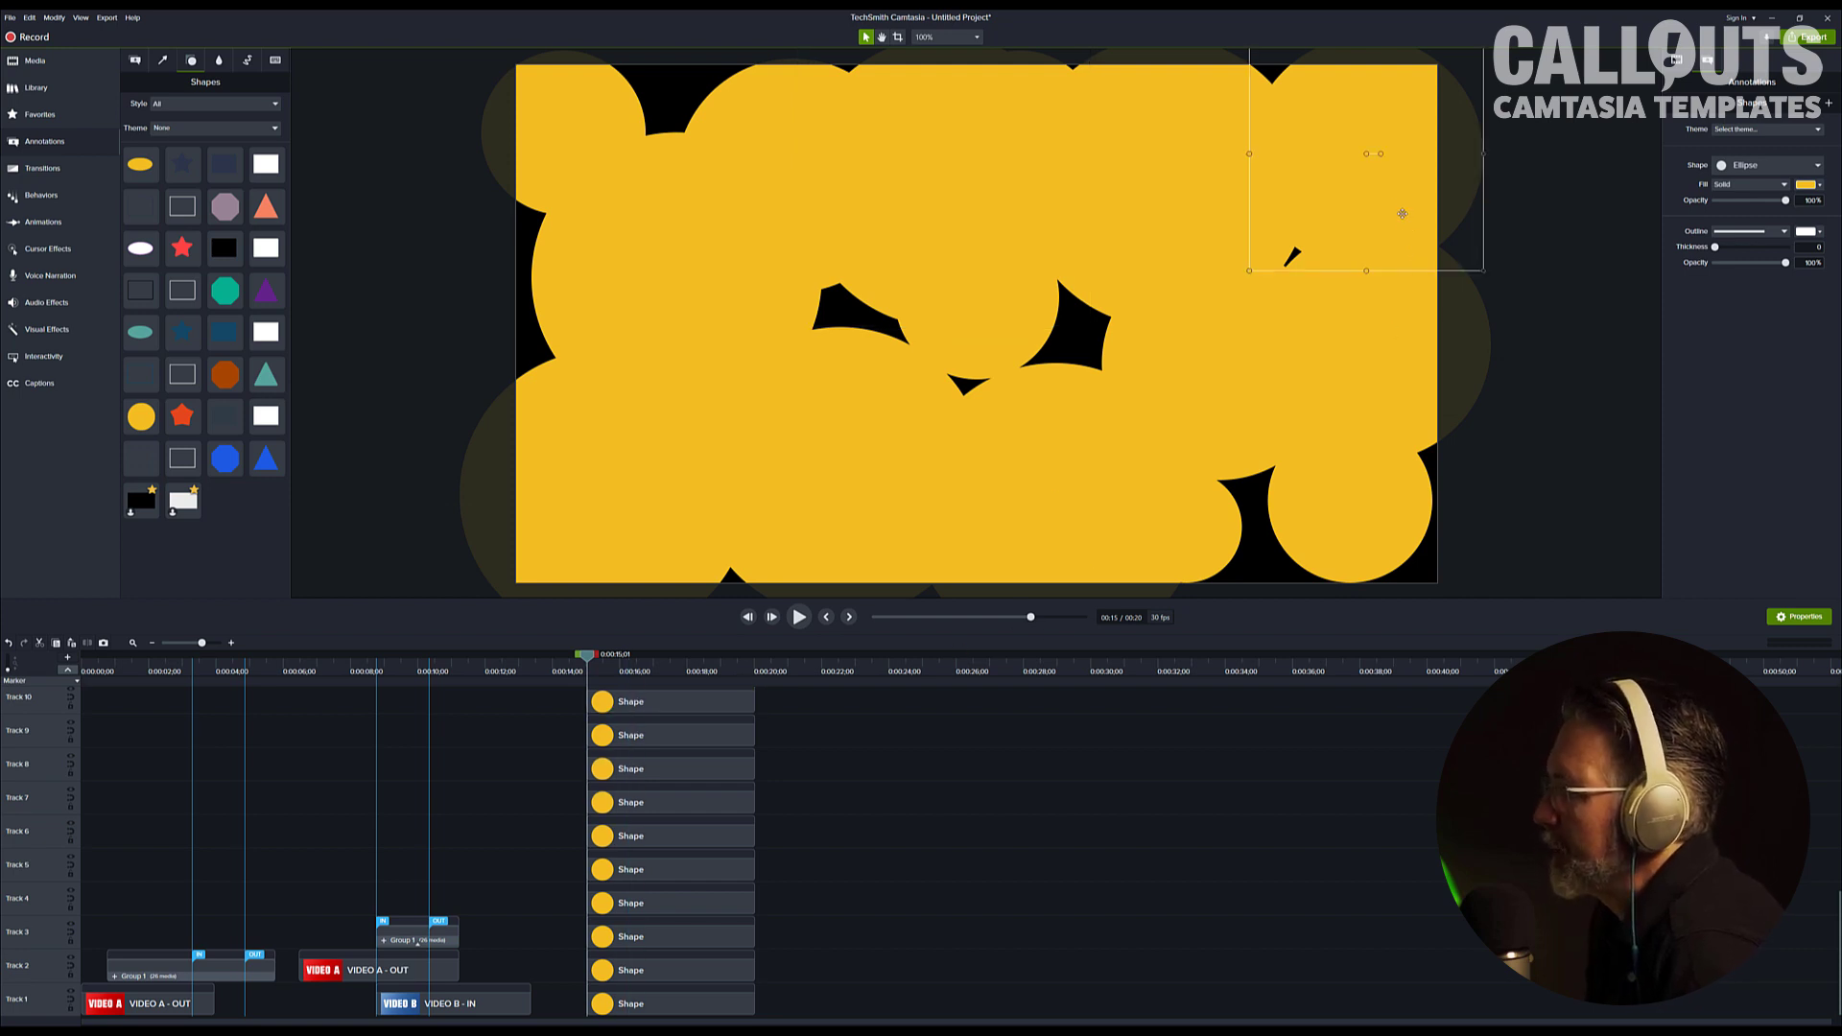
drag(1381, 194, 1219, 496)
drag(1130, 548, 1114, 138)
drag(1217, 453, 677, 99)
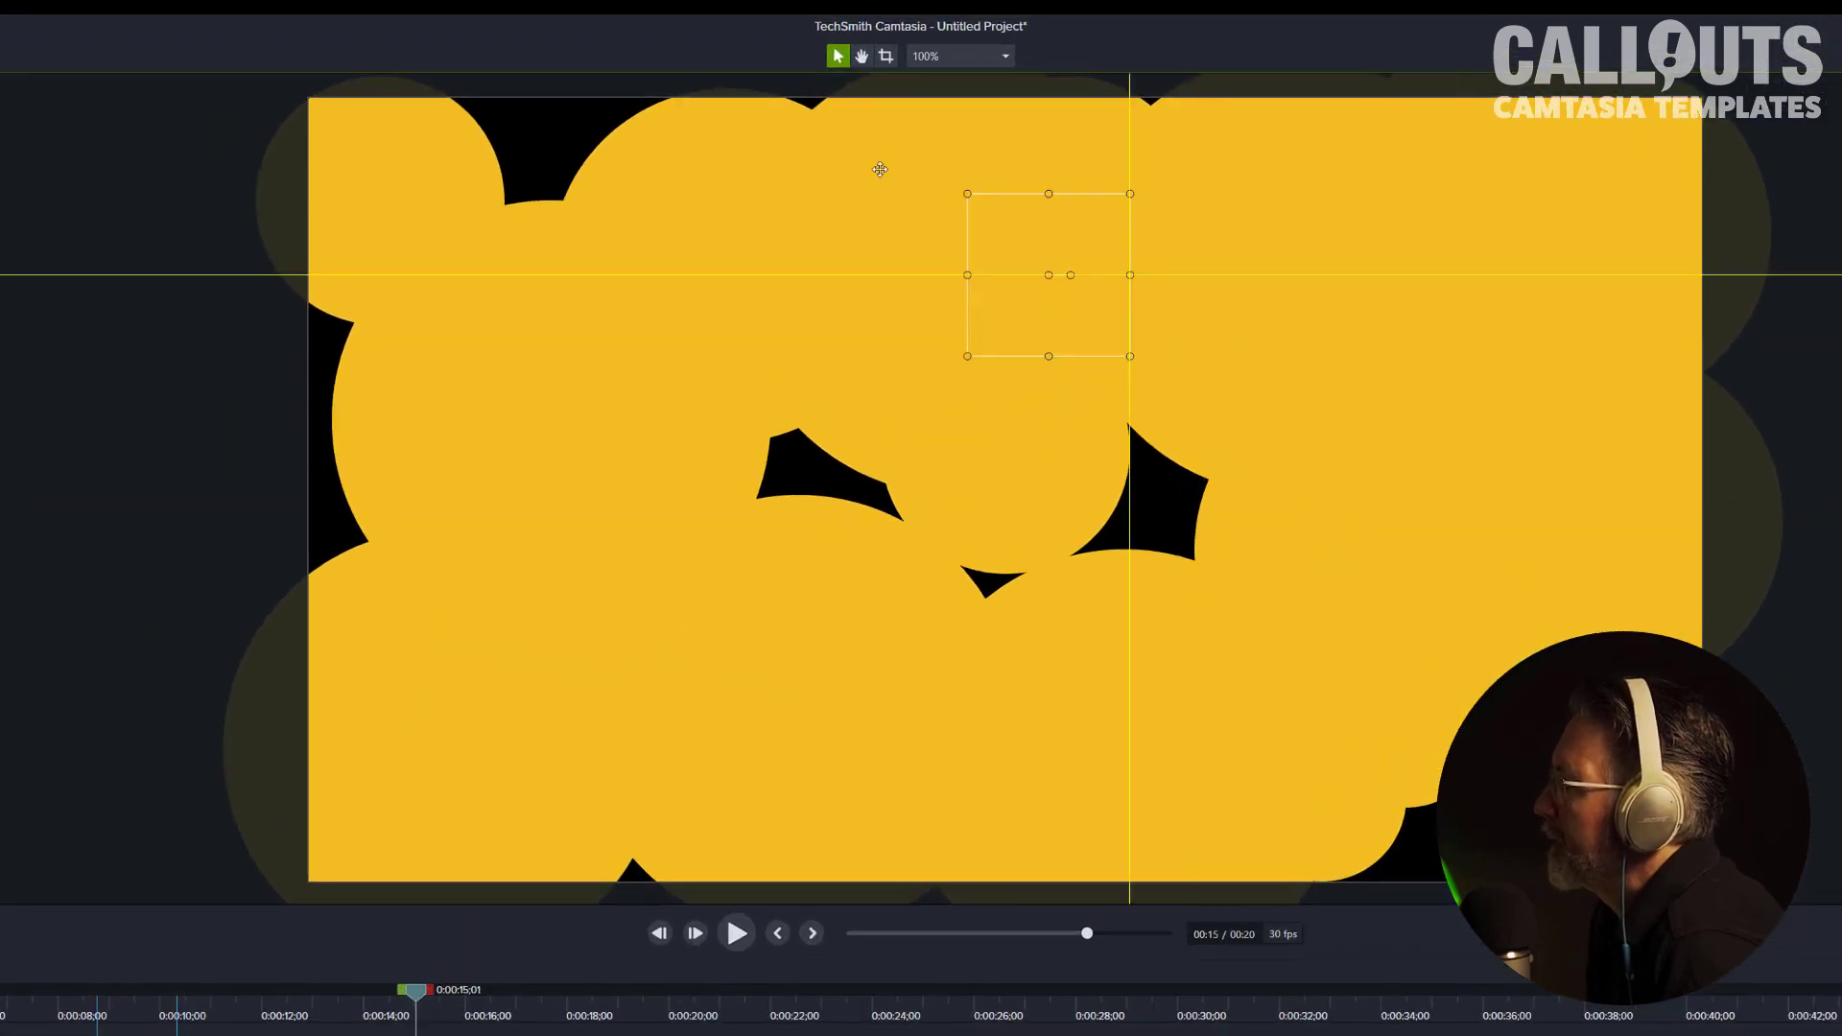
drag(559, 147, 677, 92)
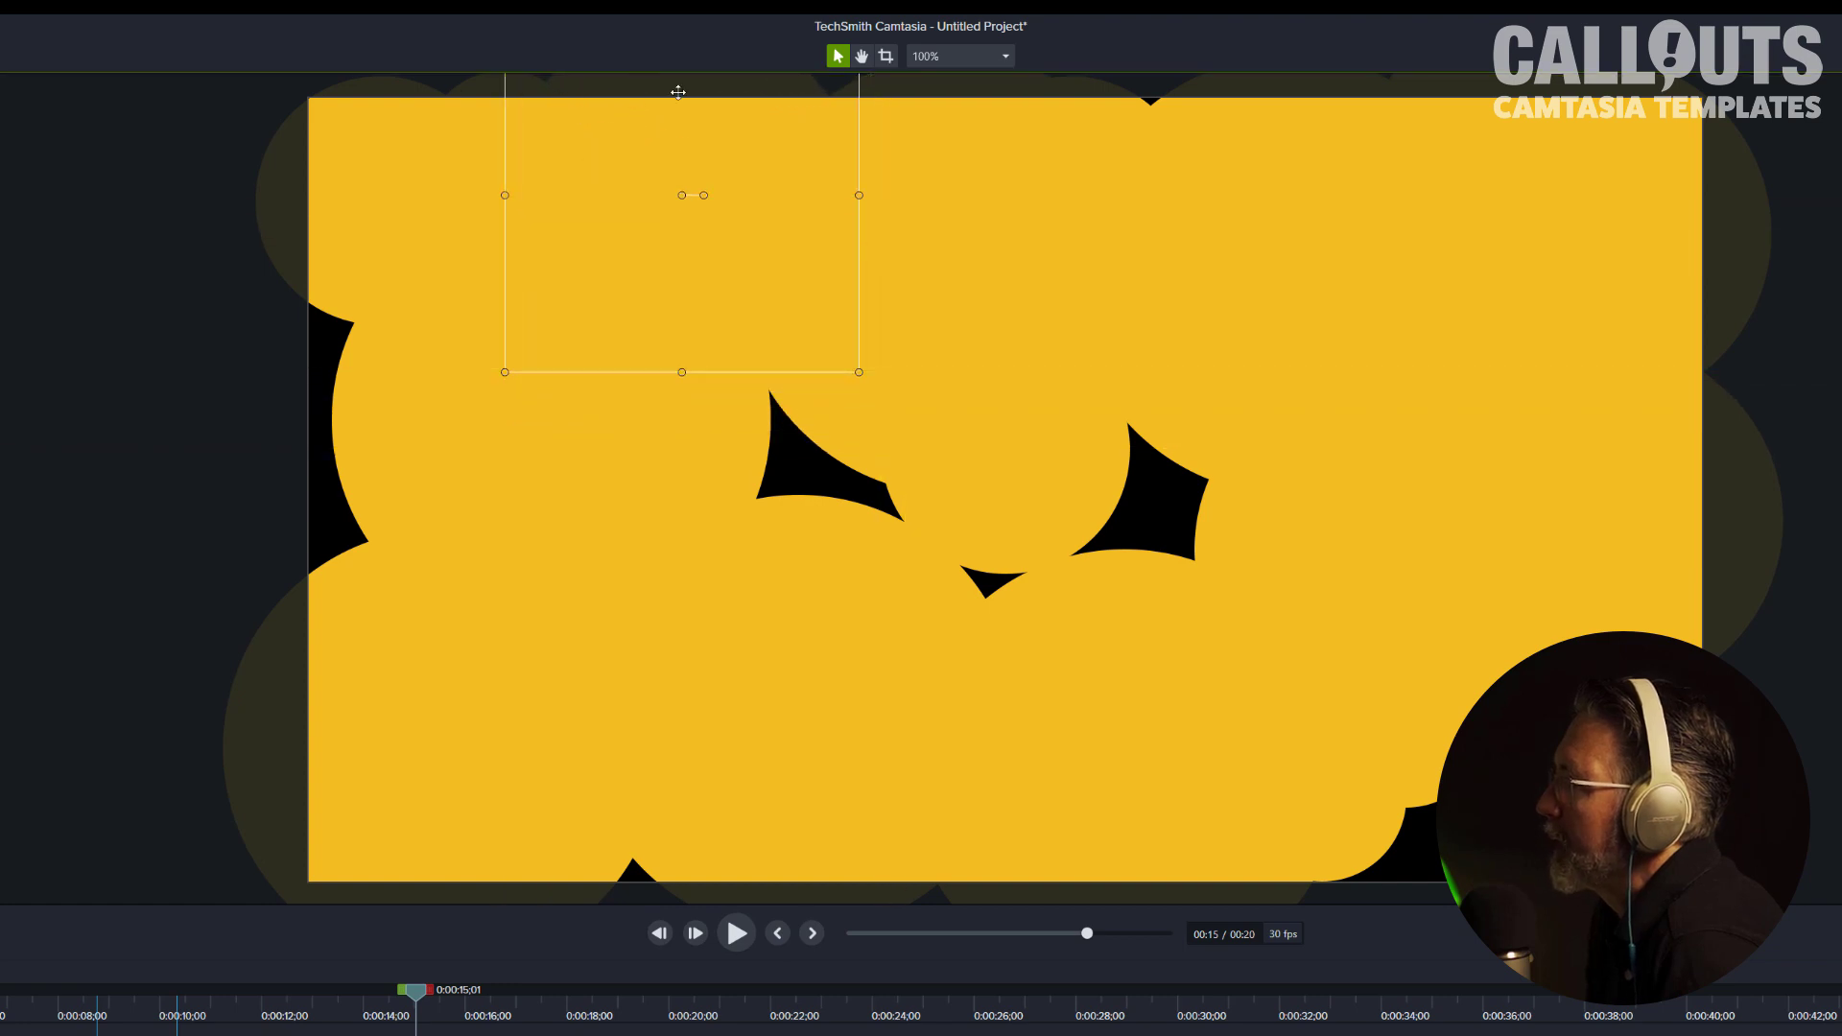
- Shift a large circle left and move small circles into the centre and lower-right gaps
click(964, 136)
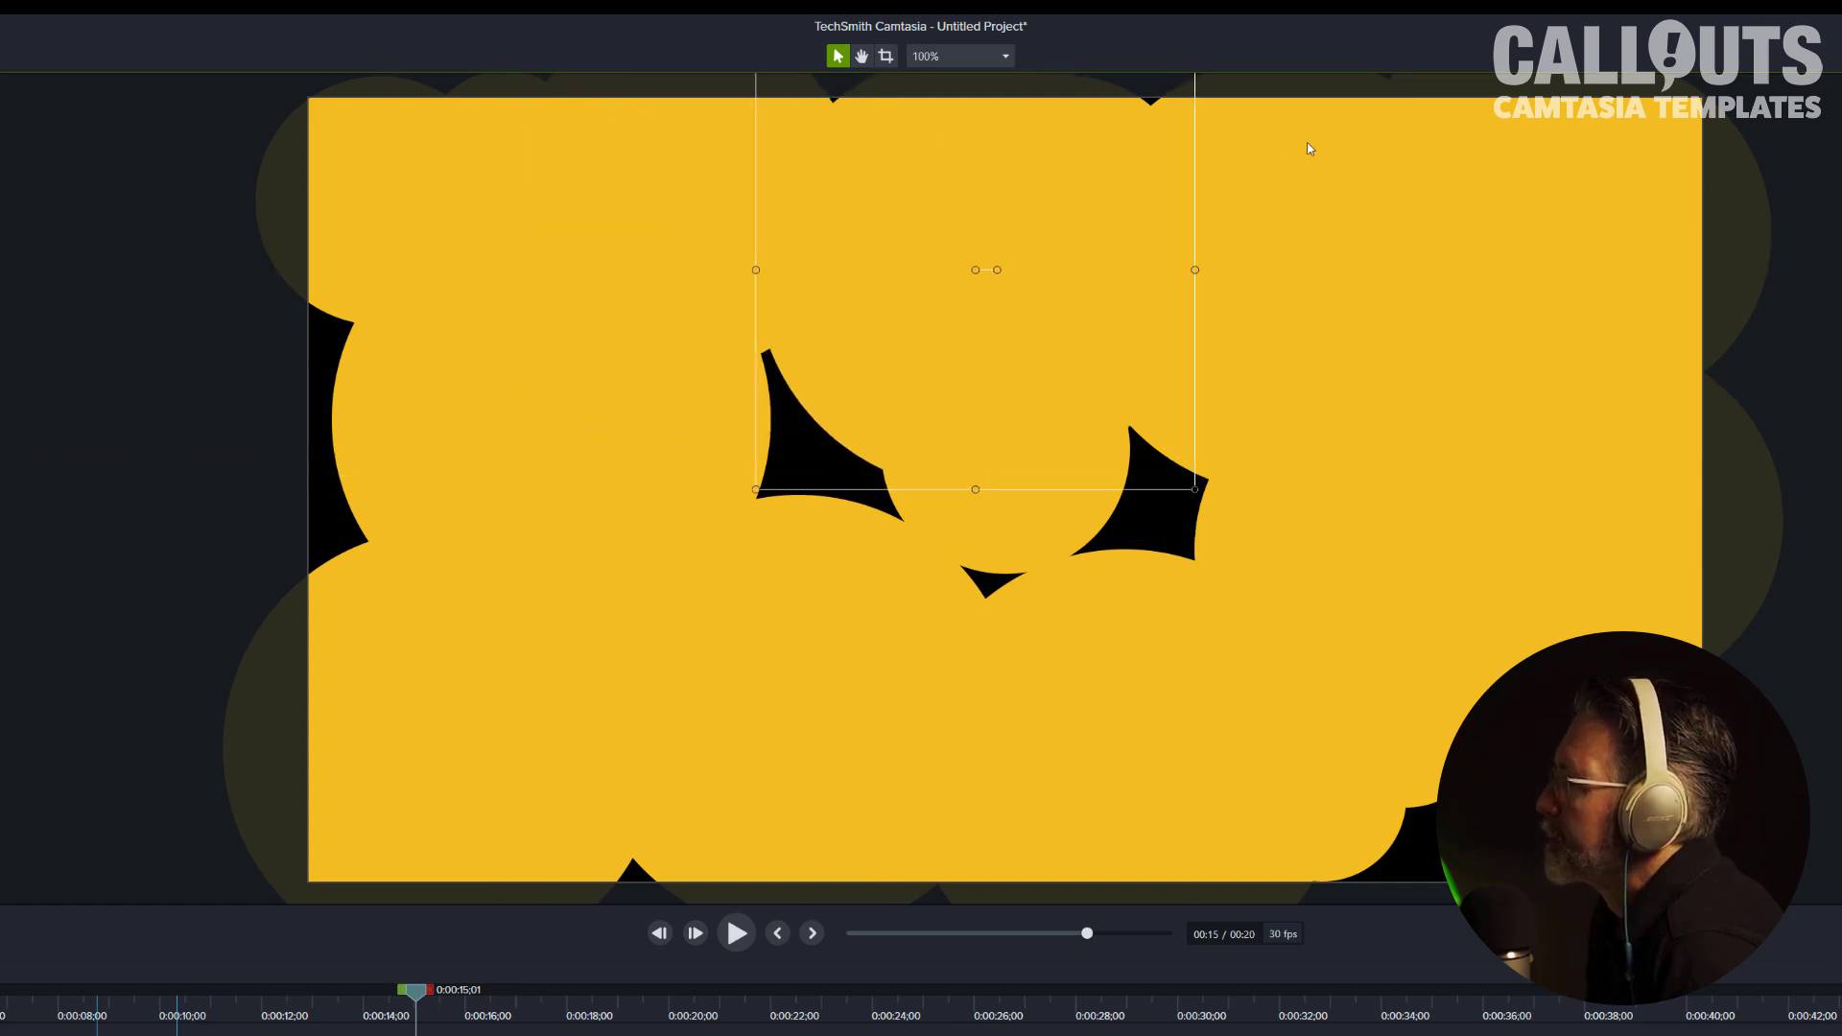
drag(1306, 142, 543, 318)
click(1336, 729)
drag(1336, 729, 780, 468)
click(1336, 729)
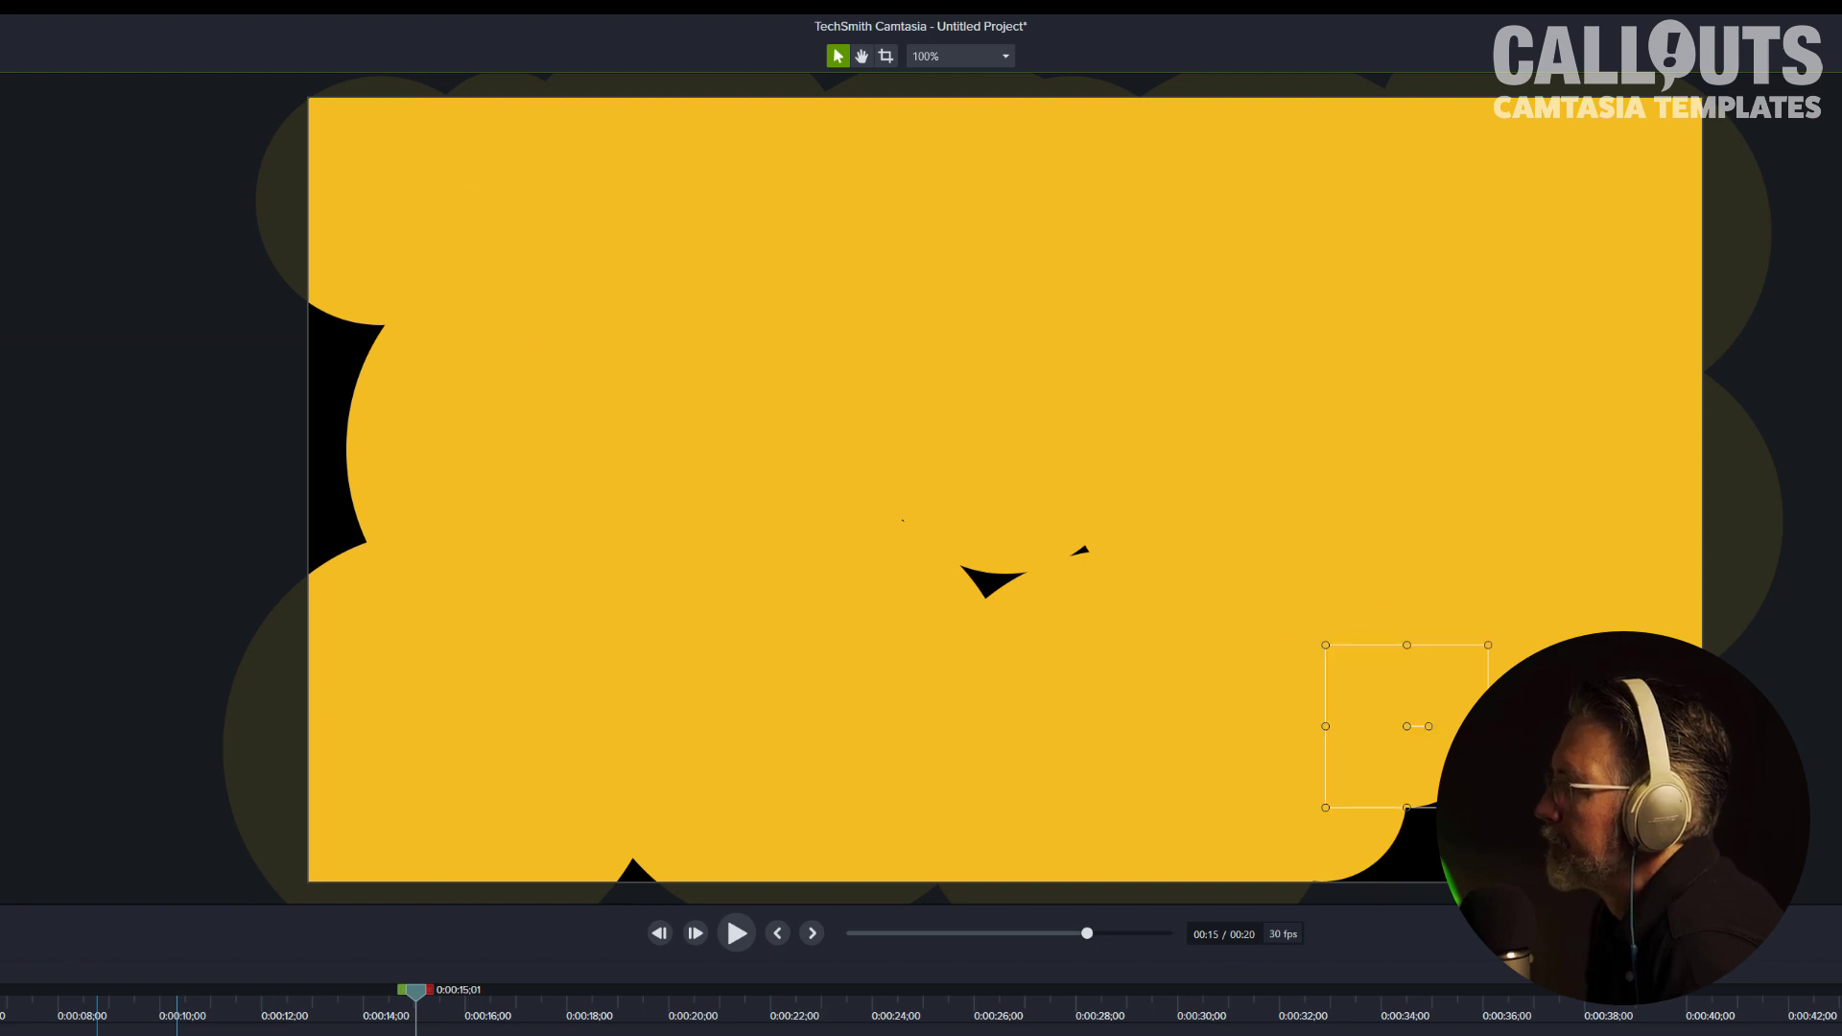
drag(1336, 729, 1120, 547)
drag(1211, 589, 1224, 614)
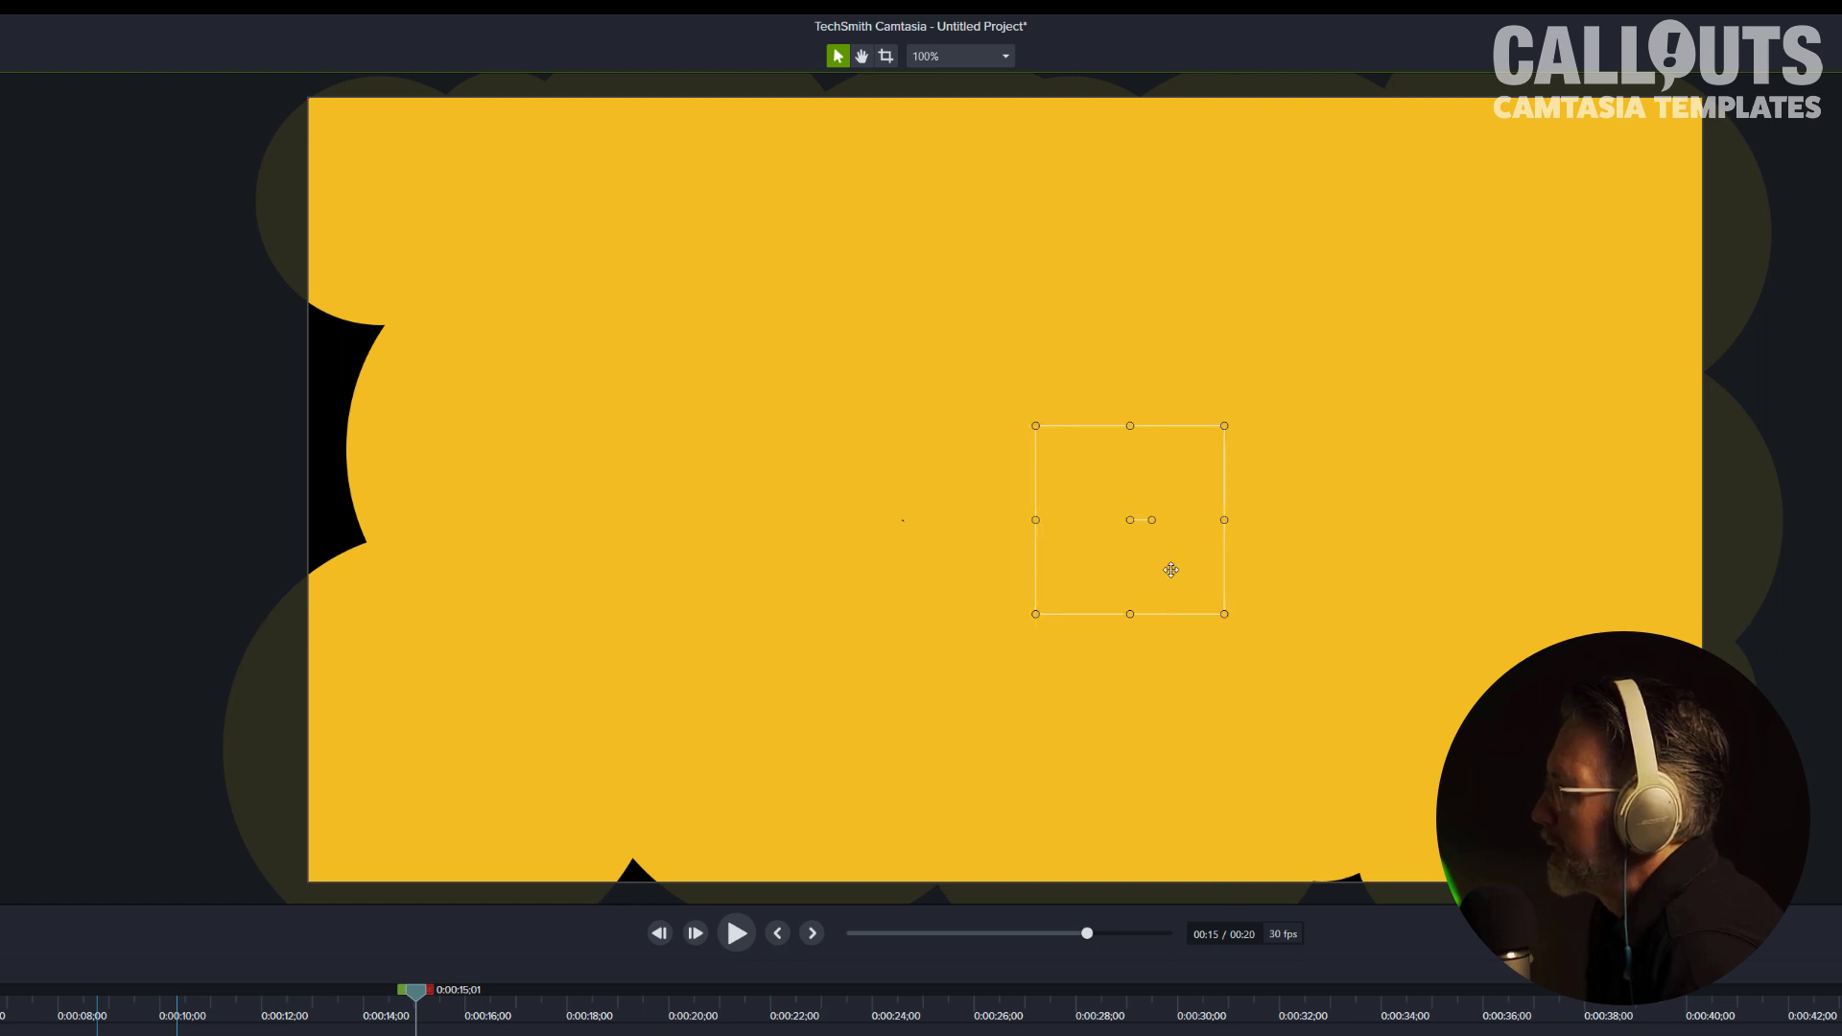
- Slightly enlarge the circle near the canvas centre and check the surrounding circles
click(846, 526)
mouse_move(920, 550)
mouse_down()
mouse_move(942, 565)
mouse_move(929, 557)
mouse_up()
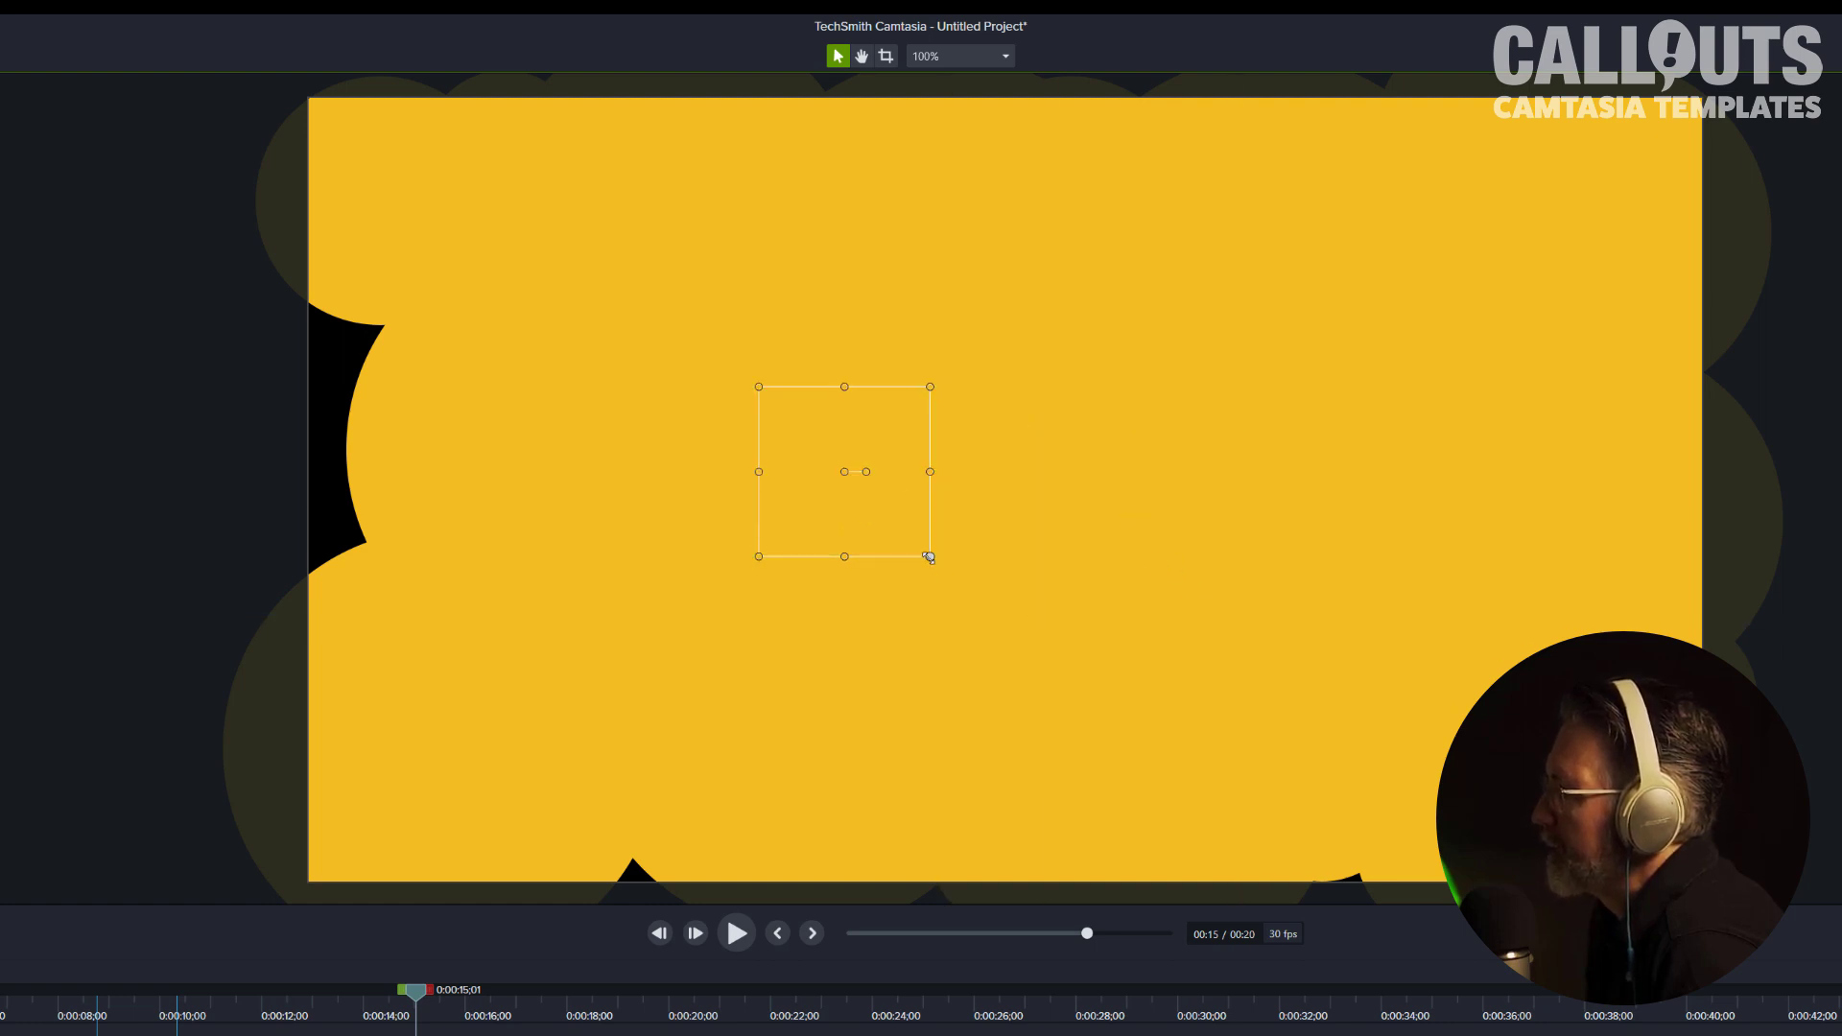
click(698, 851)
click(1015, 486)
click(740, 809)
click(912, 554)
- Move a large circle over the left gap and tuck a small circle into the bottom-right corner
drag(892, 645, 747, 640)
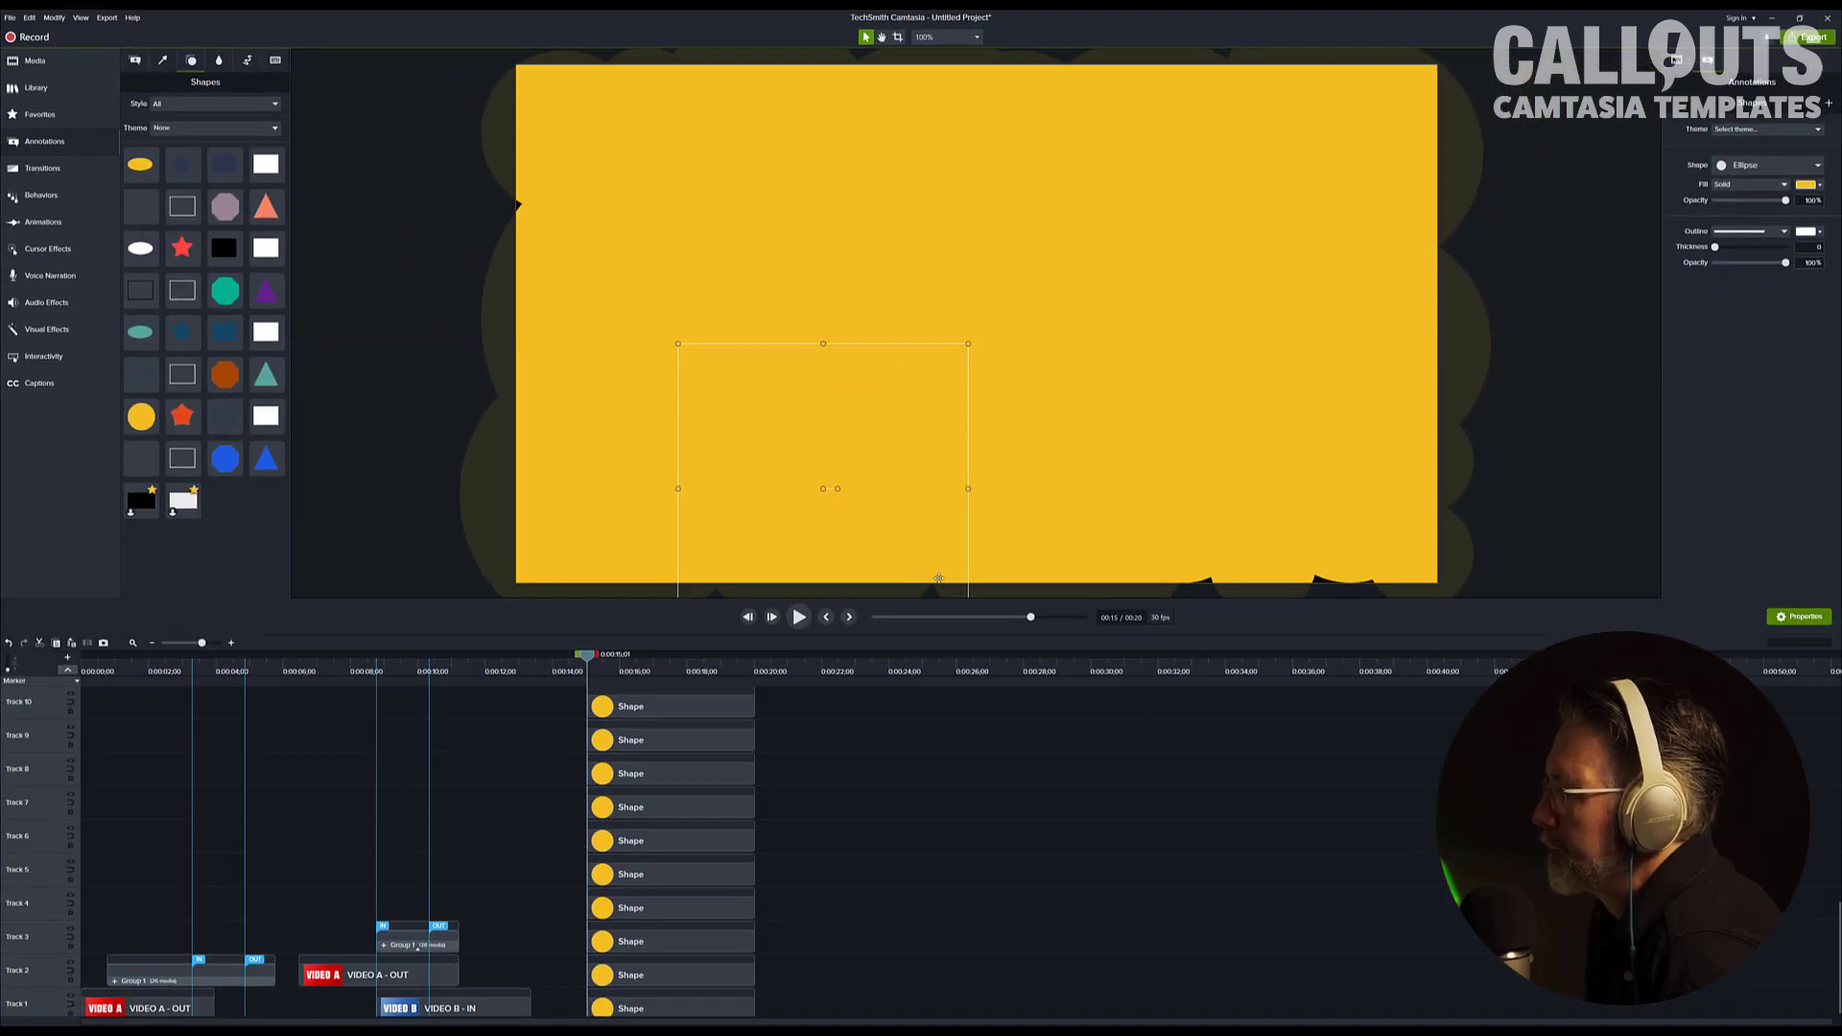
click(1413, 853)
drag(1246, 565, 1237, 415)
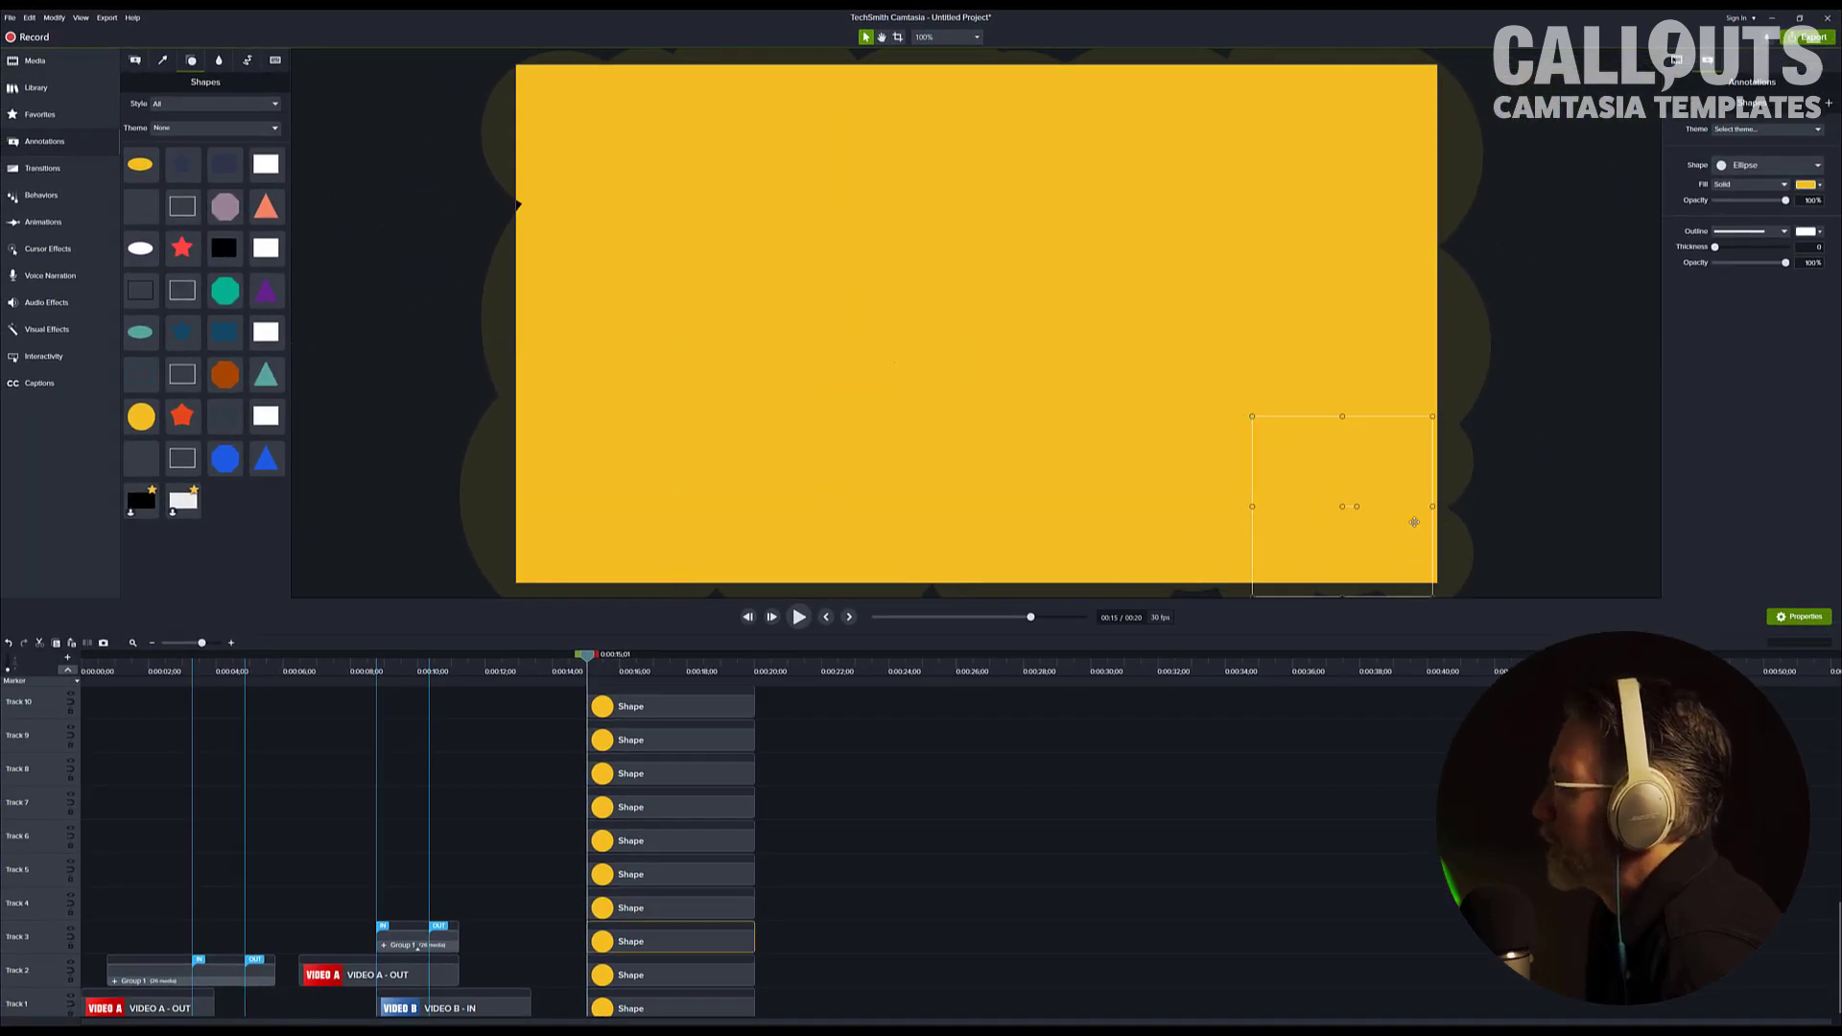
drag(1410, 524, 1388, 527)
- Scrub through the transition to check coverage and nudge a large circle up-left
drag(594, 661, 641, 672)
click(547, 262)
drag(547, 263, 537, 249)
click(881, 343)
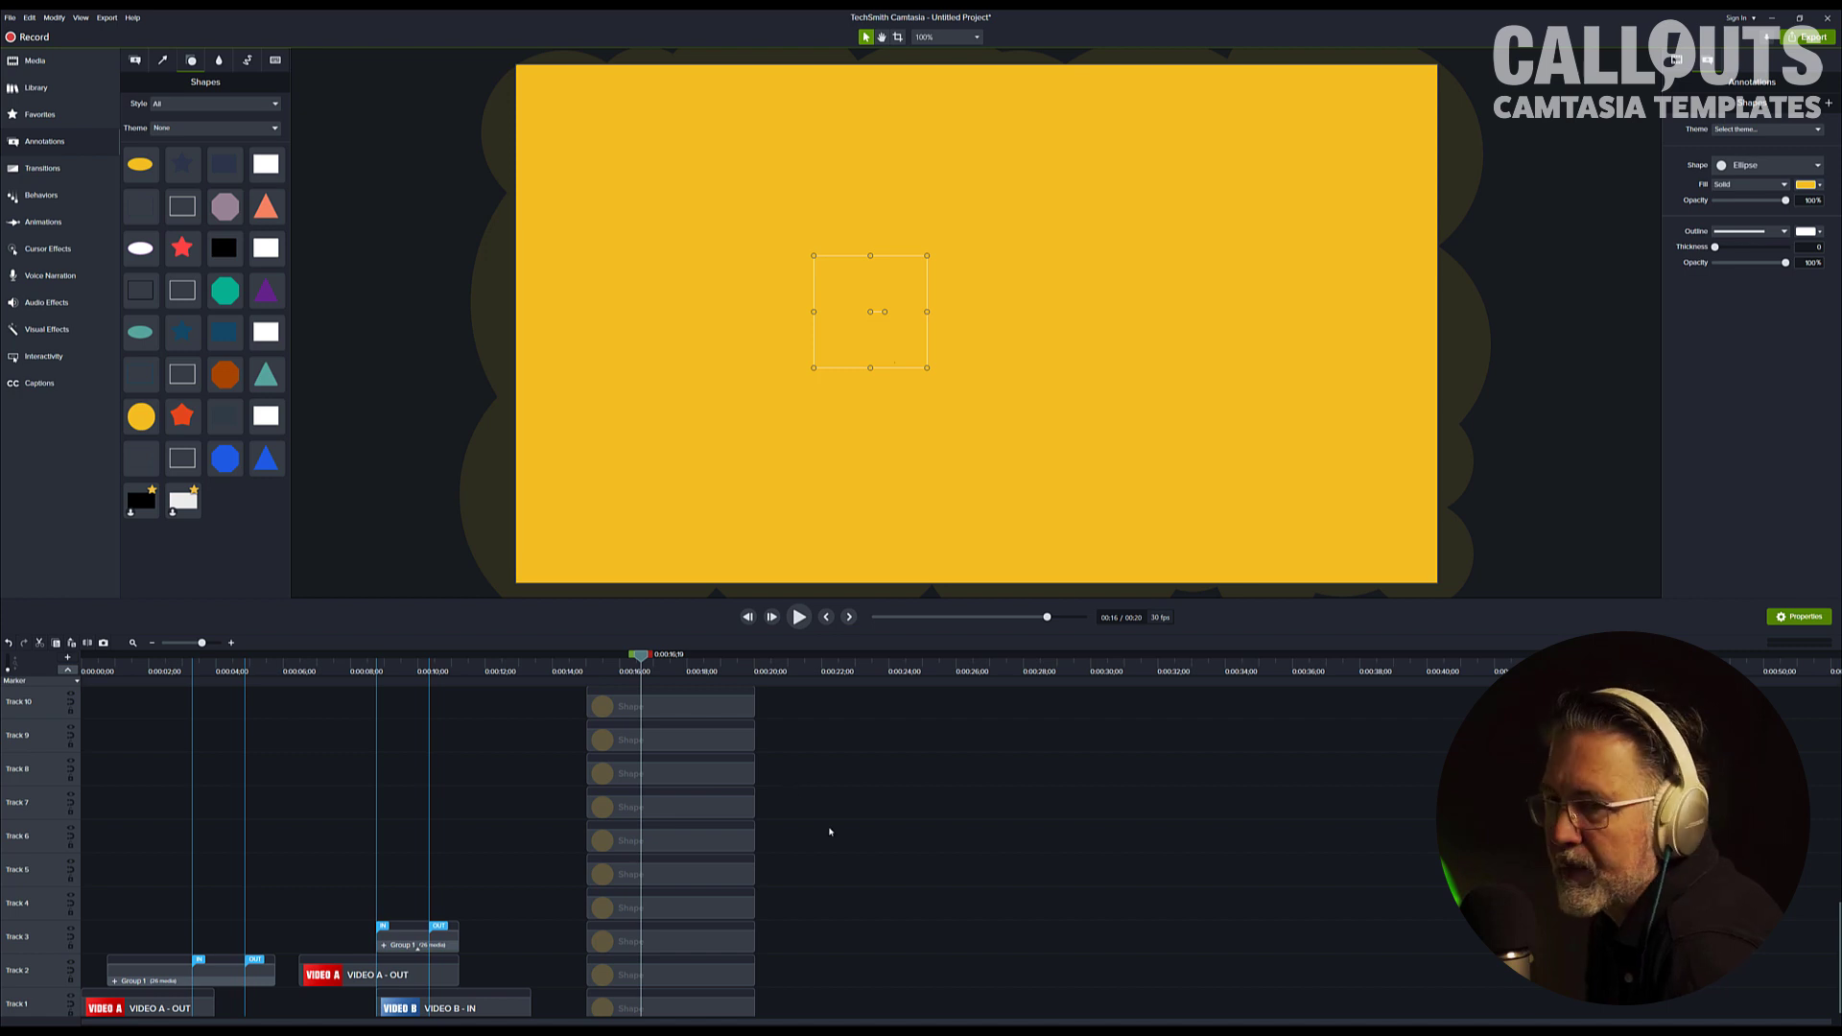
- Select all the circle Shape clips across the tracks, then clear the selection
scroll(804, 863, down, 1)
drag(792, 1005, 664, 477)
scroll(900, 850, up, 5)
scroll(900, 849, up, 5)
key(ctrl+a)
scroll(813, 812, up, 1)
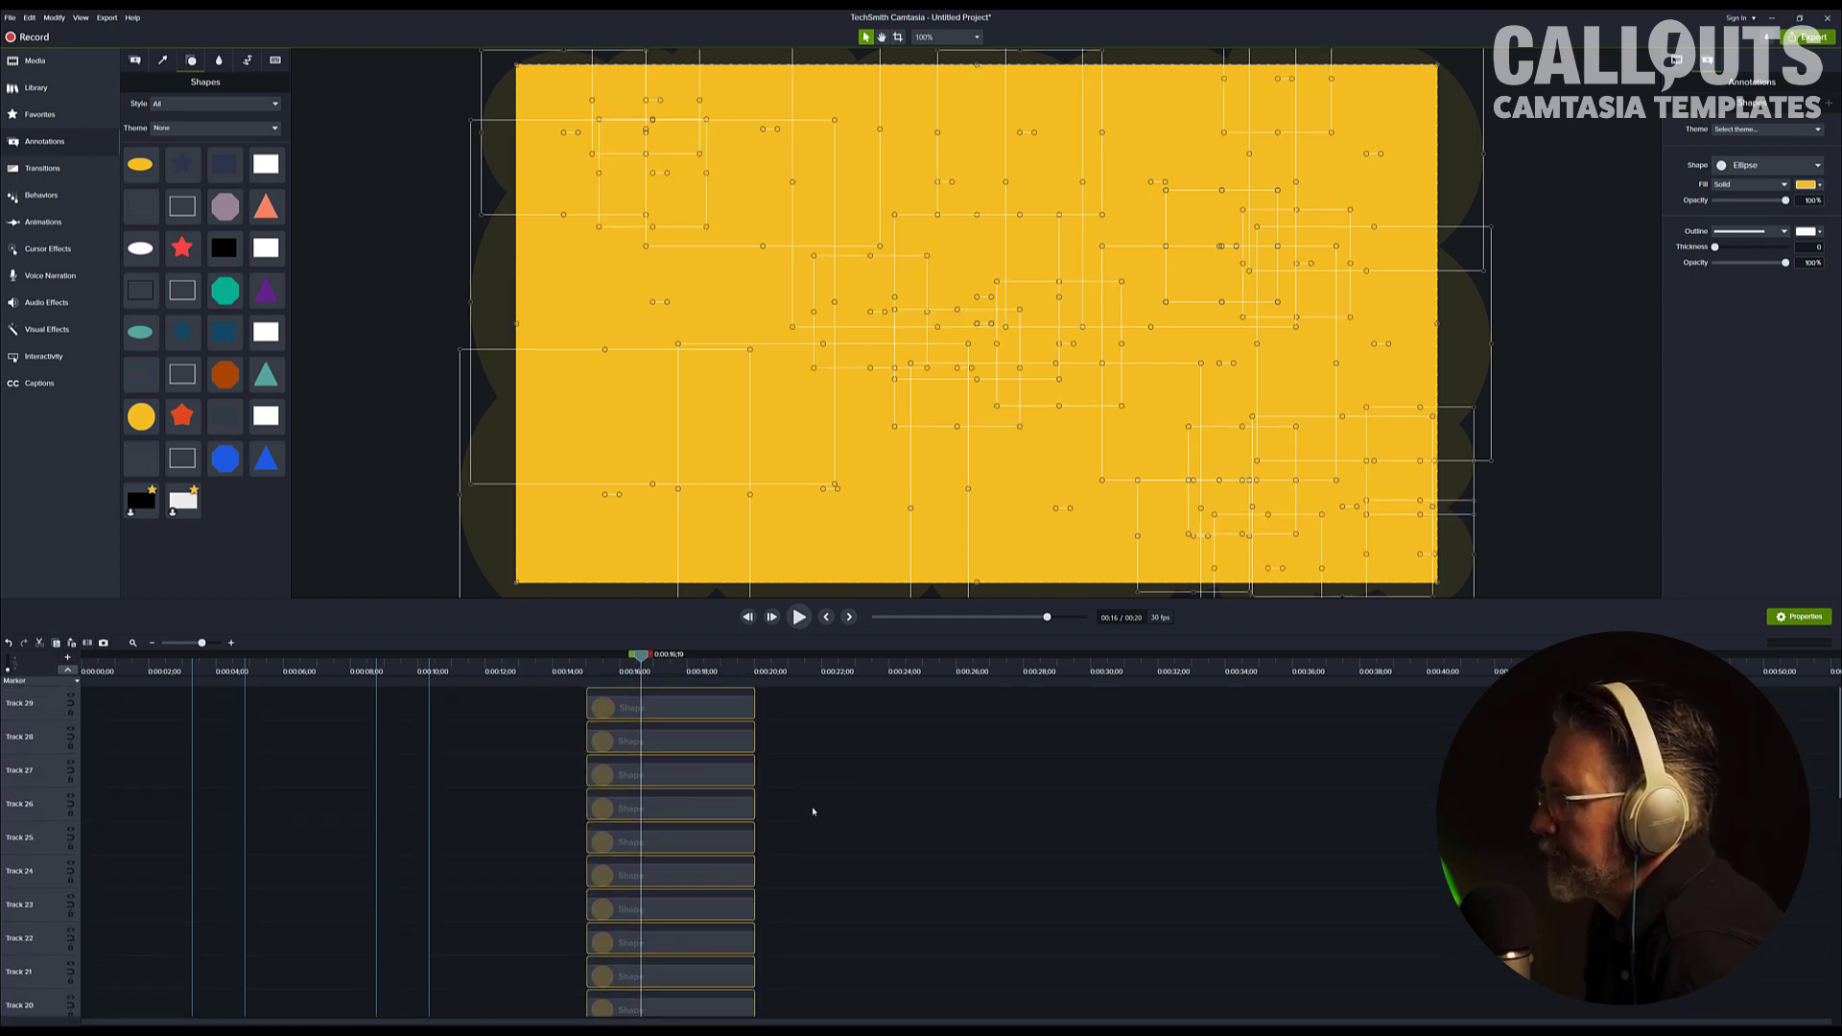
click(774, 711)
- Make the Track 2 and Track 3 circle clips start slightly later than the rest
drag(786, 700, 678, 1015)
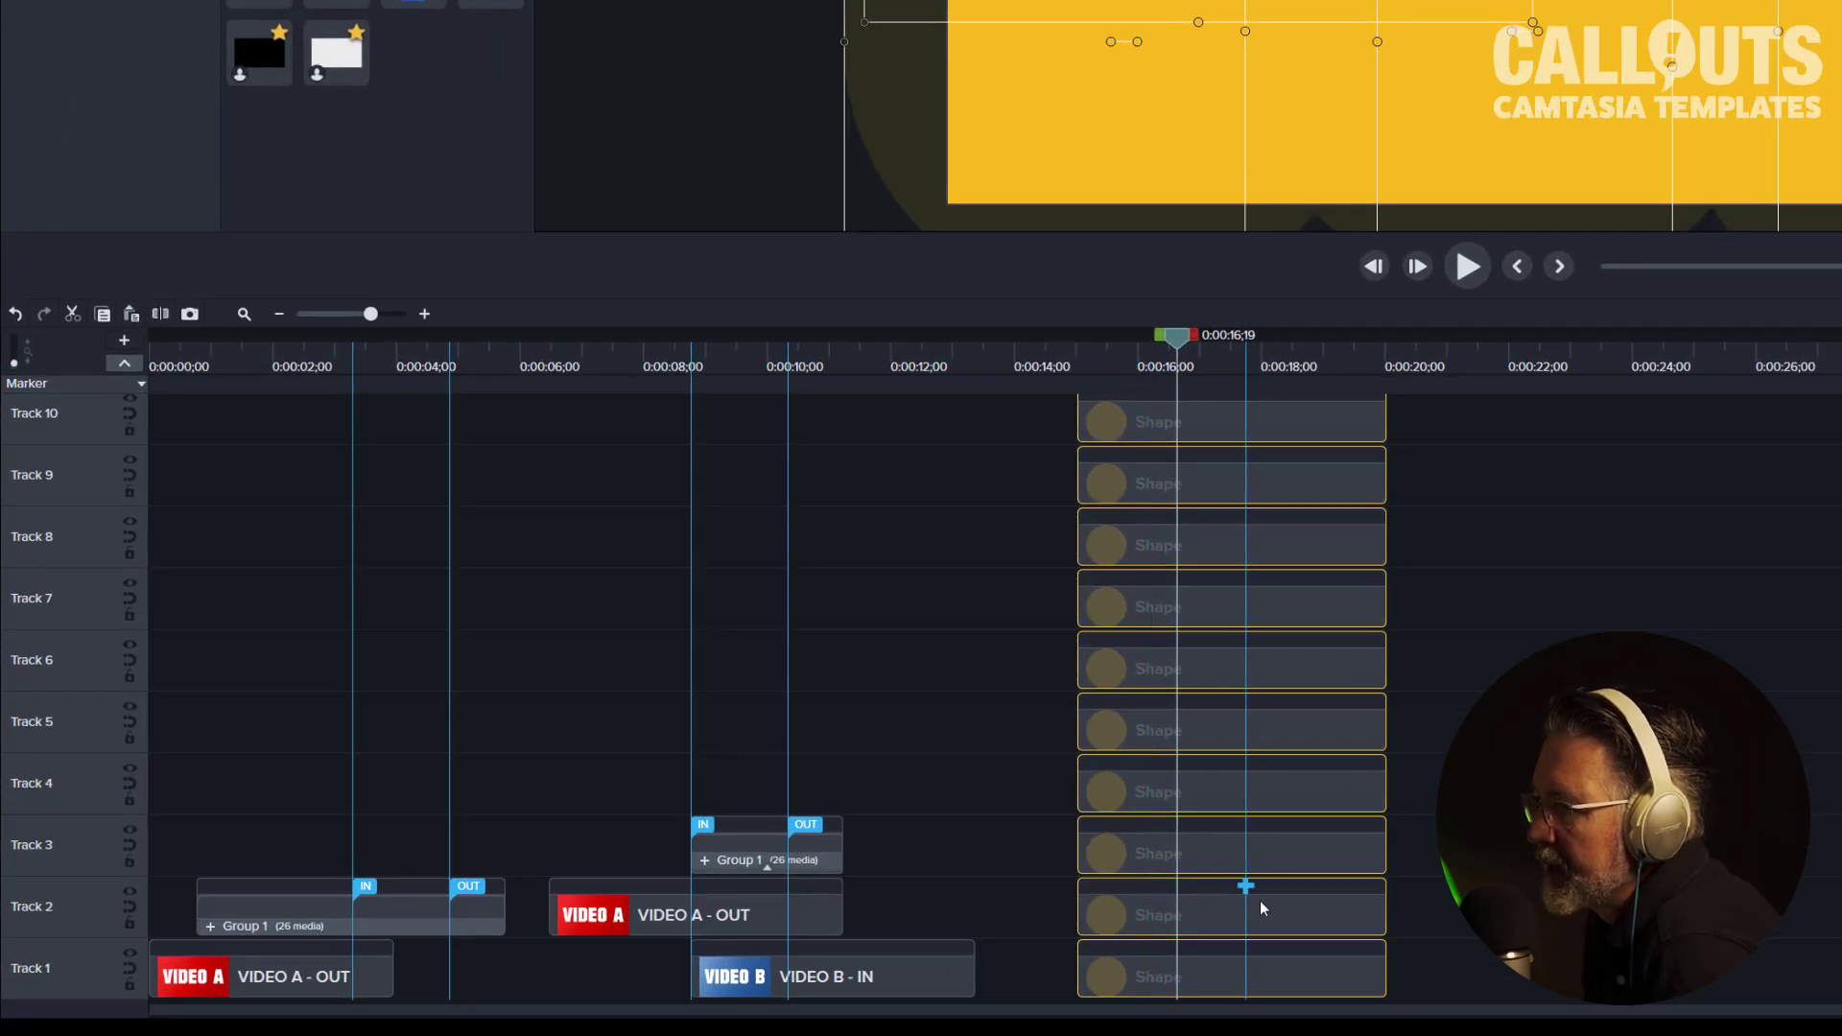
click(647, 980)
drag(1188, 927, 1228, 923)
mouse_move(1224, 861)
mouse_down()
mouse_move(1277, 871)
mouse_move(1263, 918)
mouse_move(1234, 854)
mouse_up()
click(1426, 800)
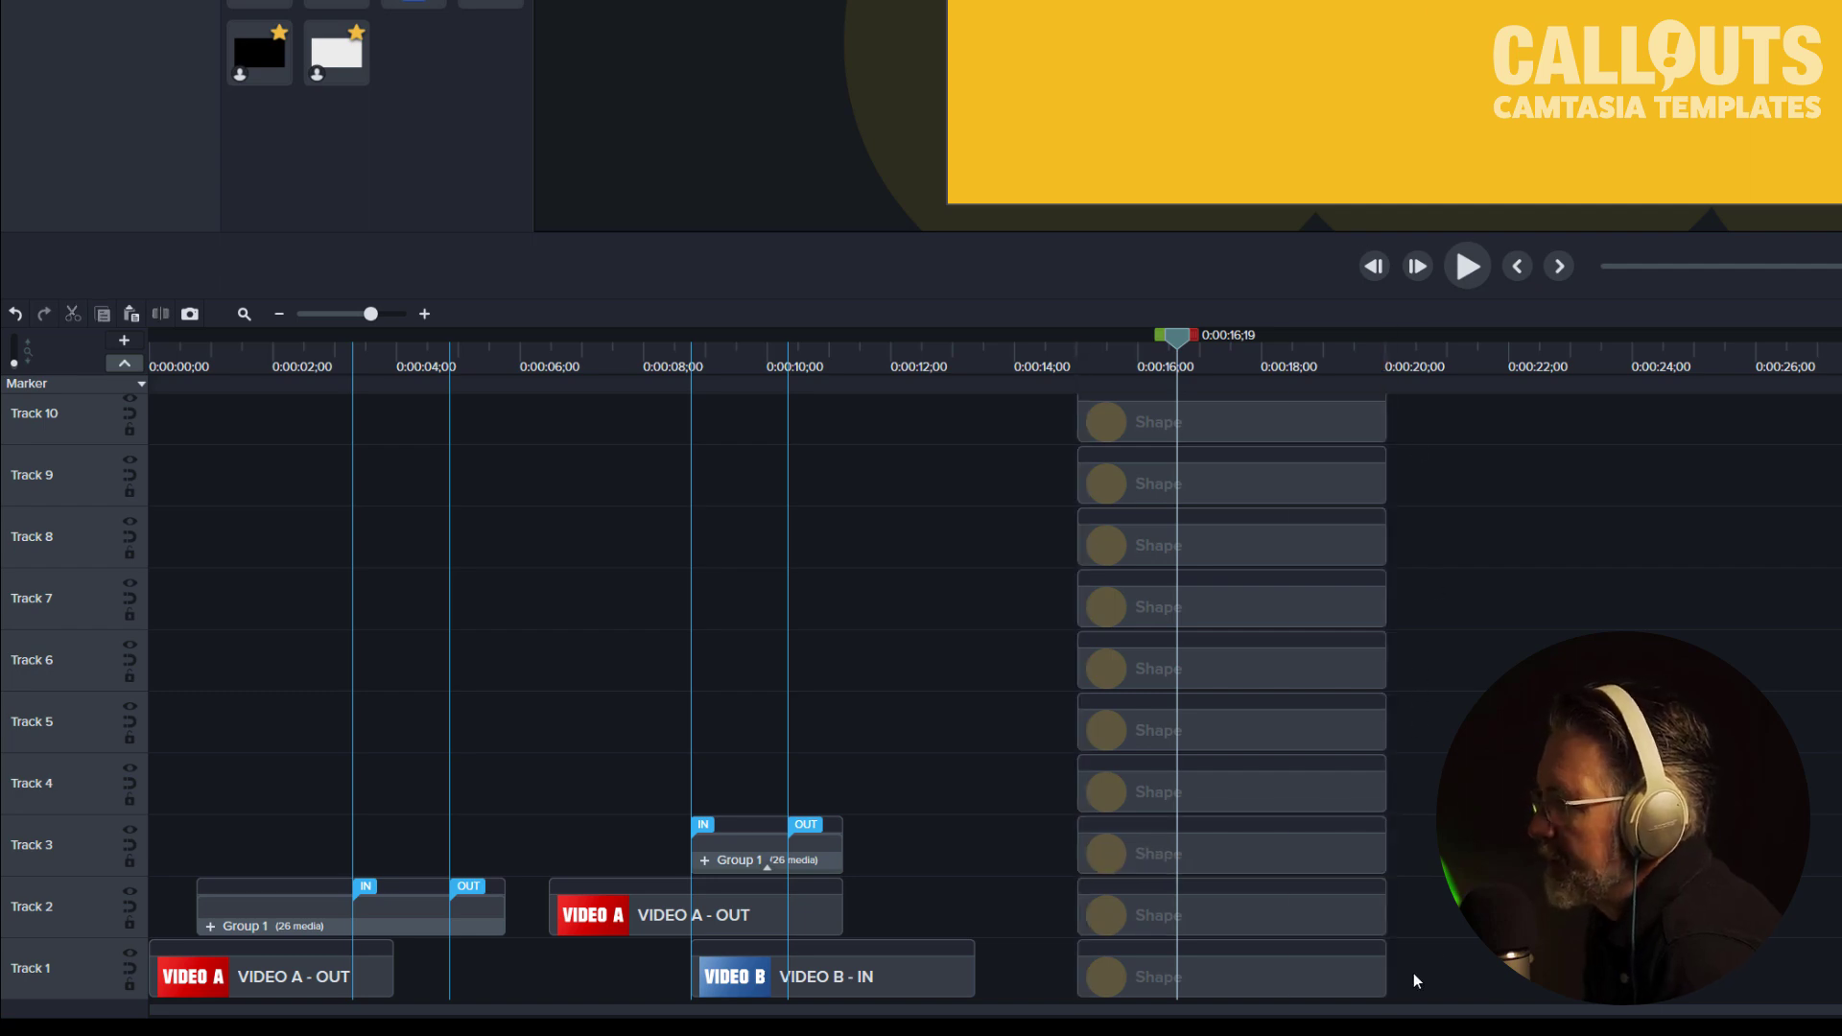
- Marquee-select all the circle Shape clips on Tracks 1 through 29
drag(1413, 972, 1204, 287)
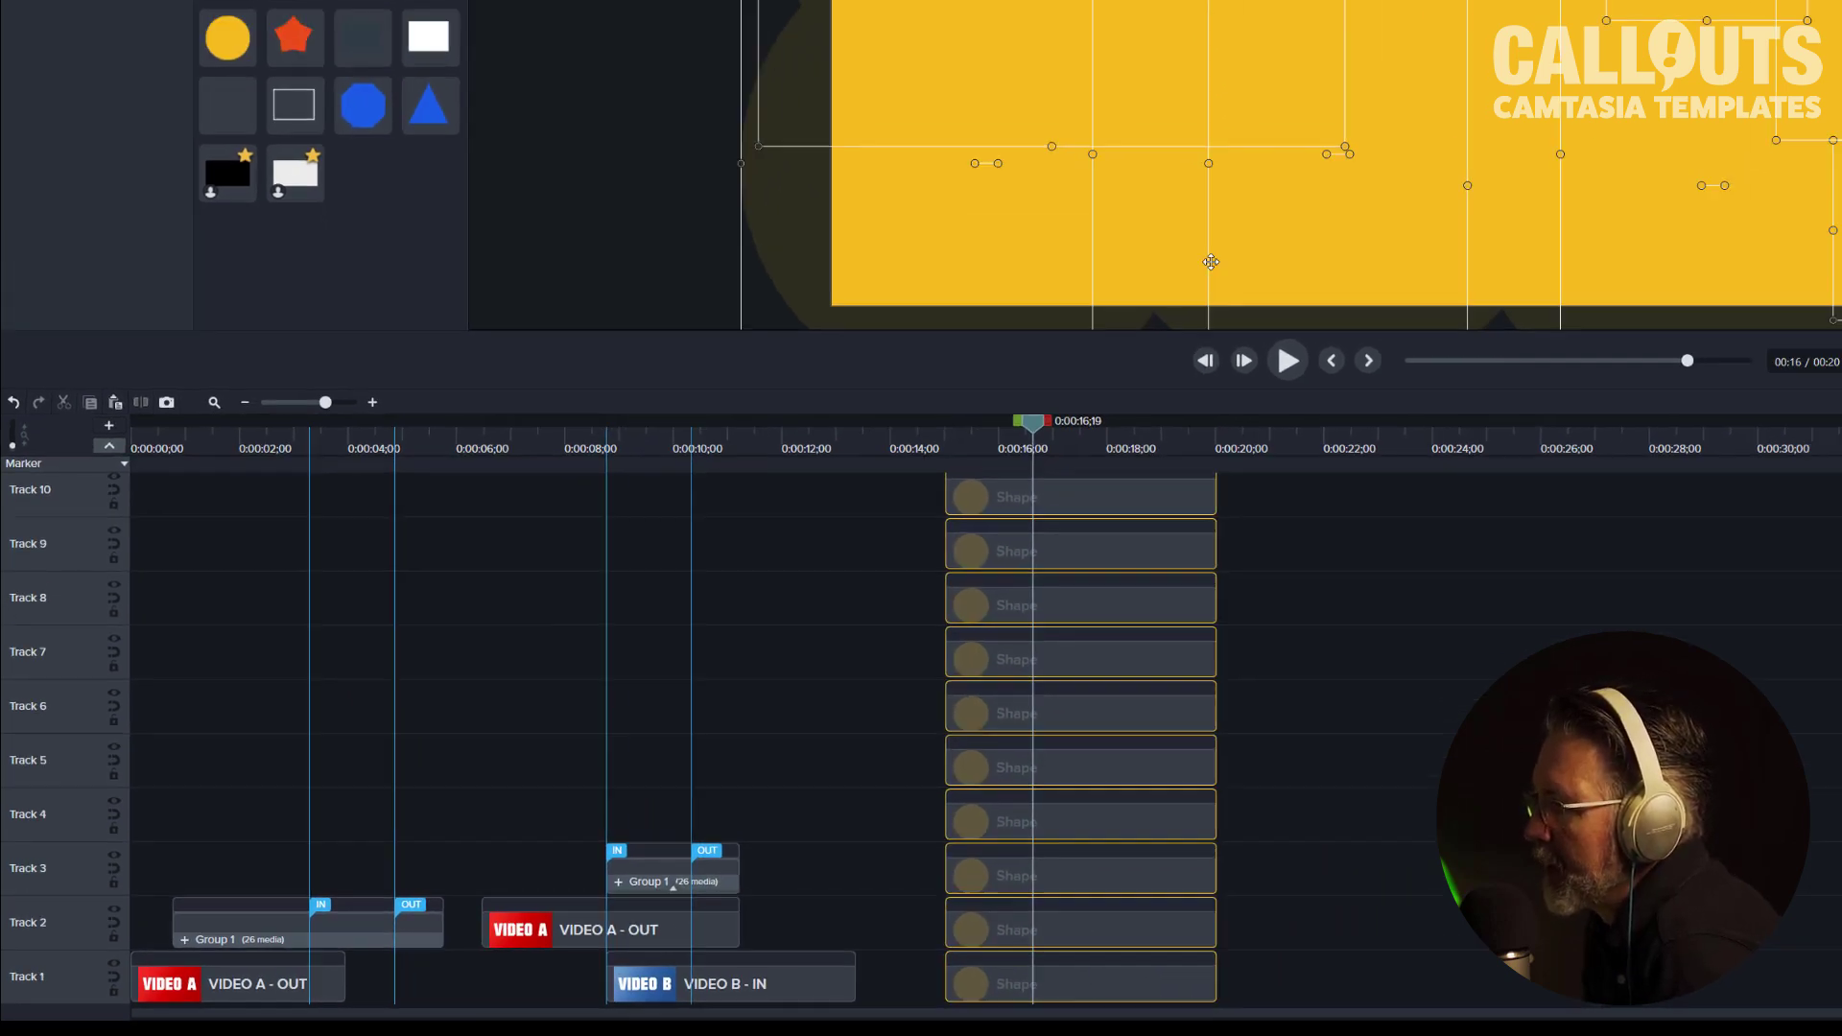
scroll(799, 746, up, 4)
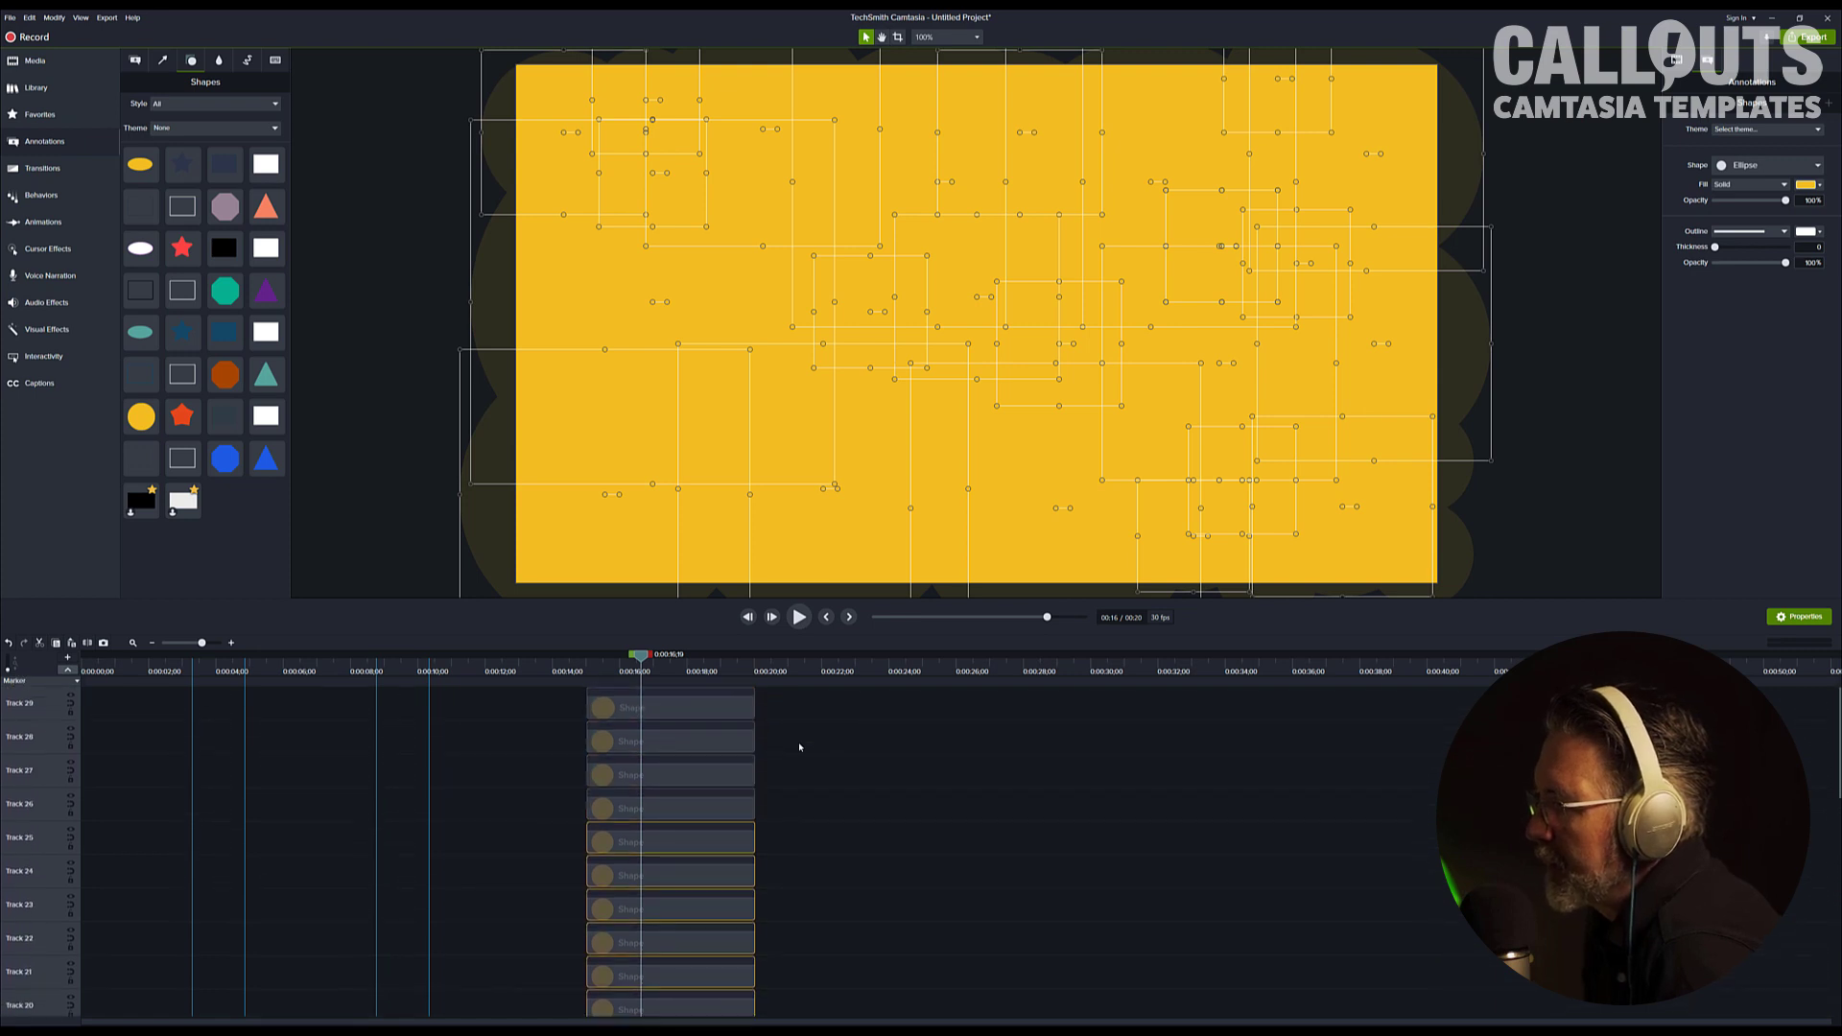
drag(801, 810, 696, 685)
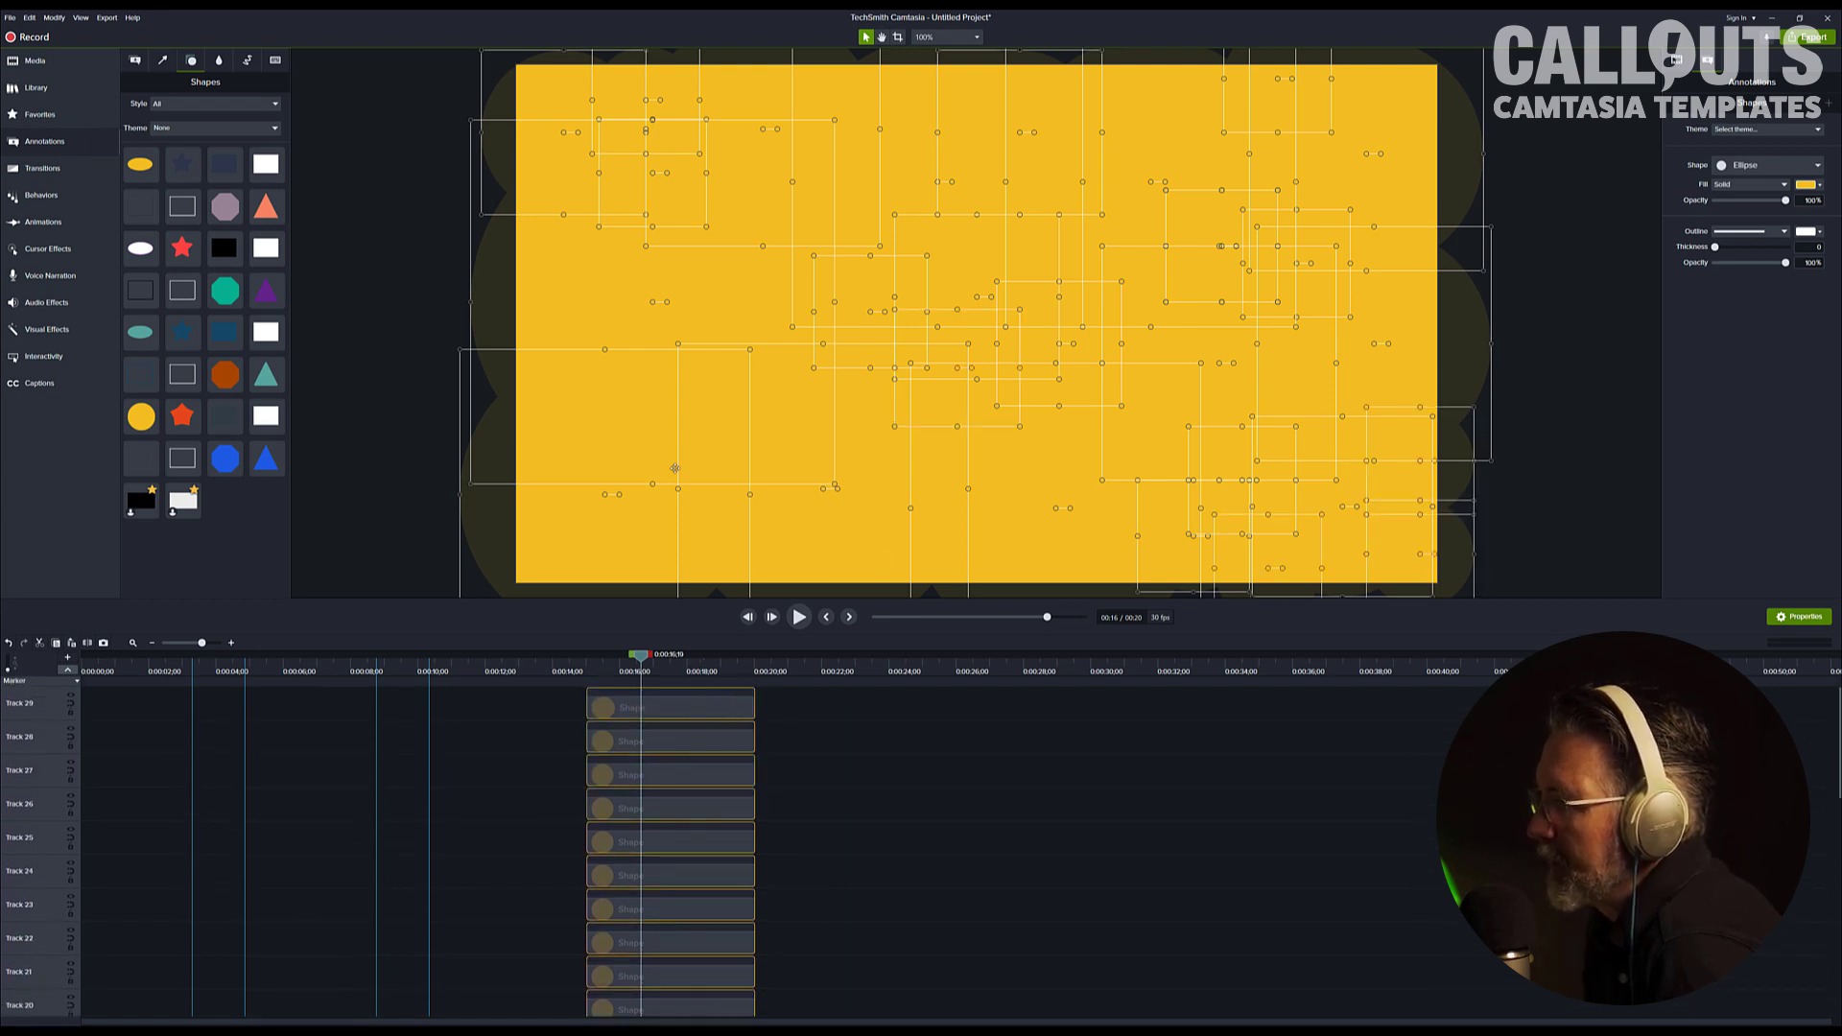
- Apply the Pulsating behavior to all the selected circle Shape clips
click(43, 195)
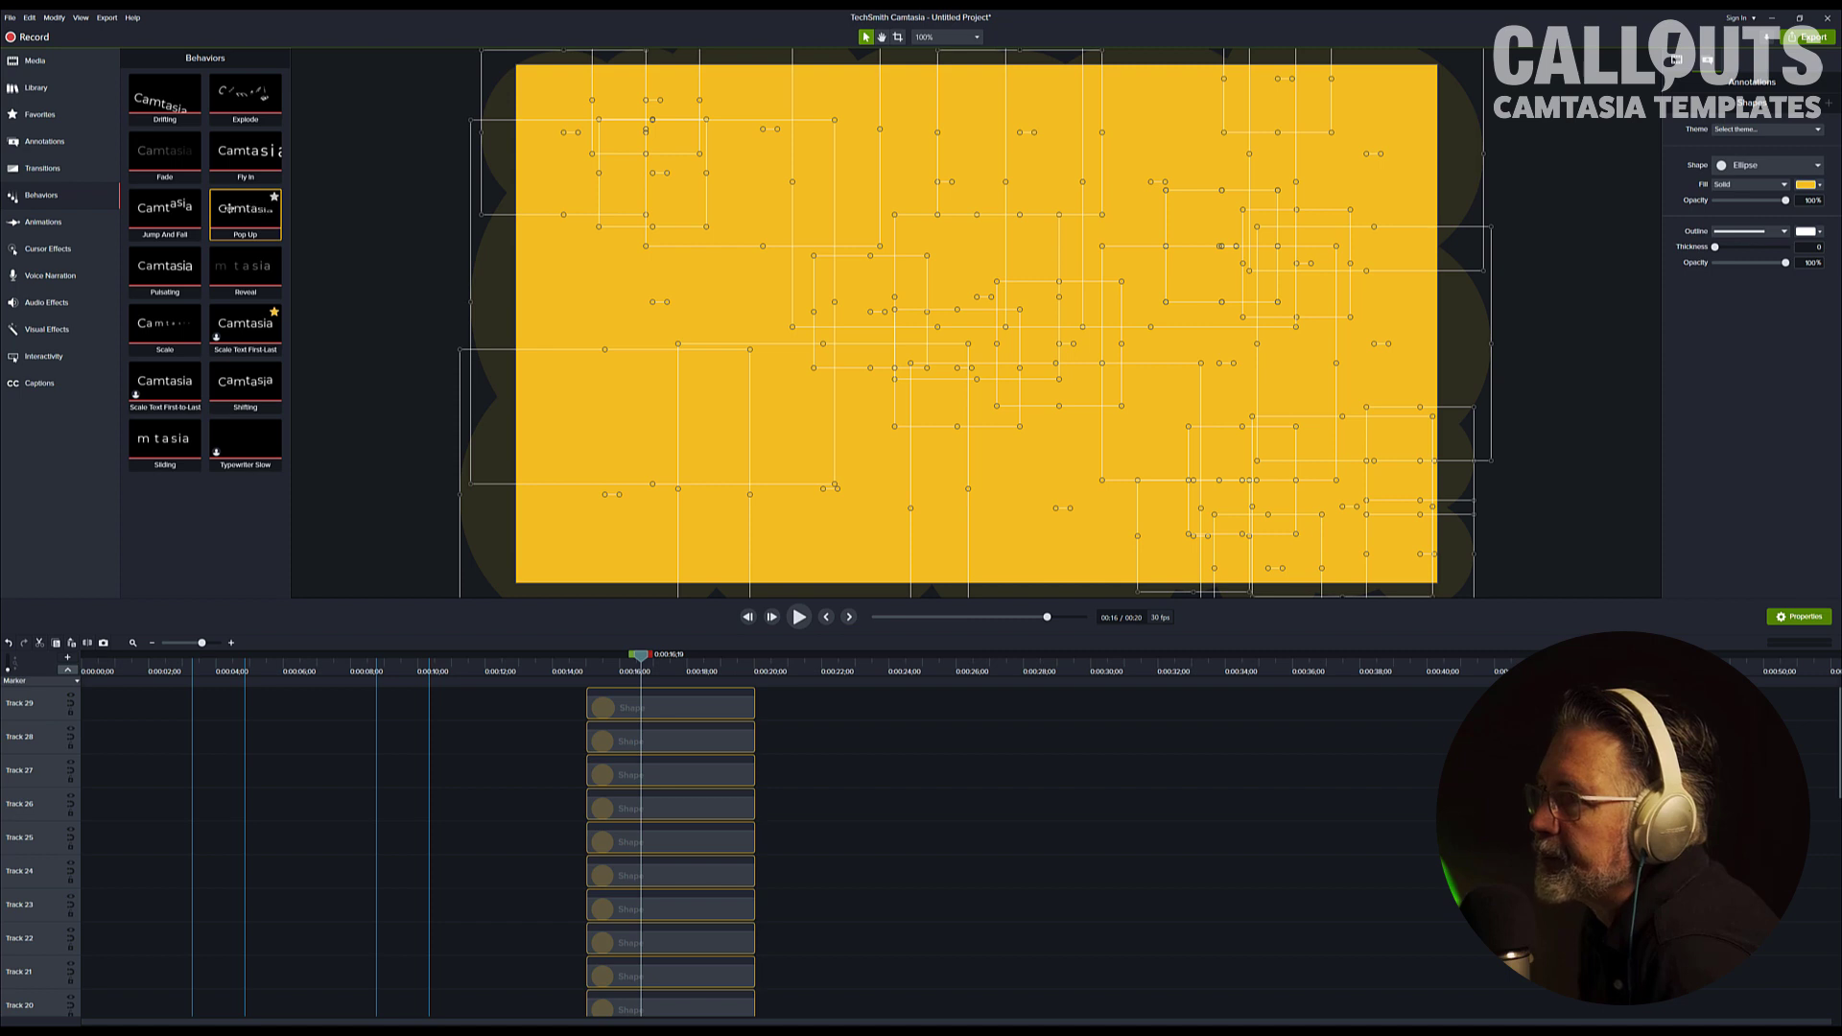
drag(163, 267, 636, 710)
click(631, 664)
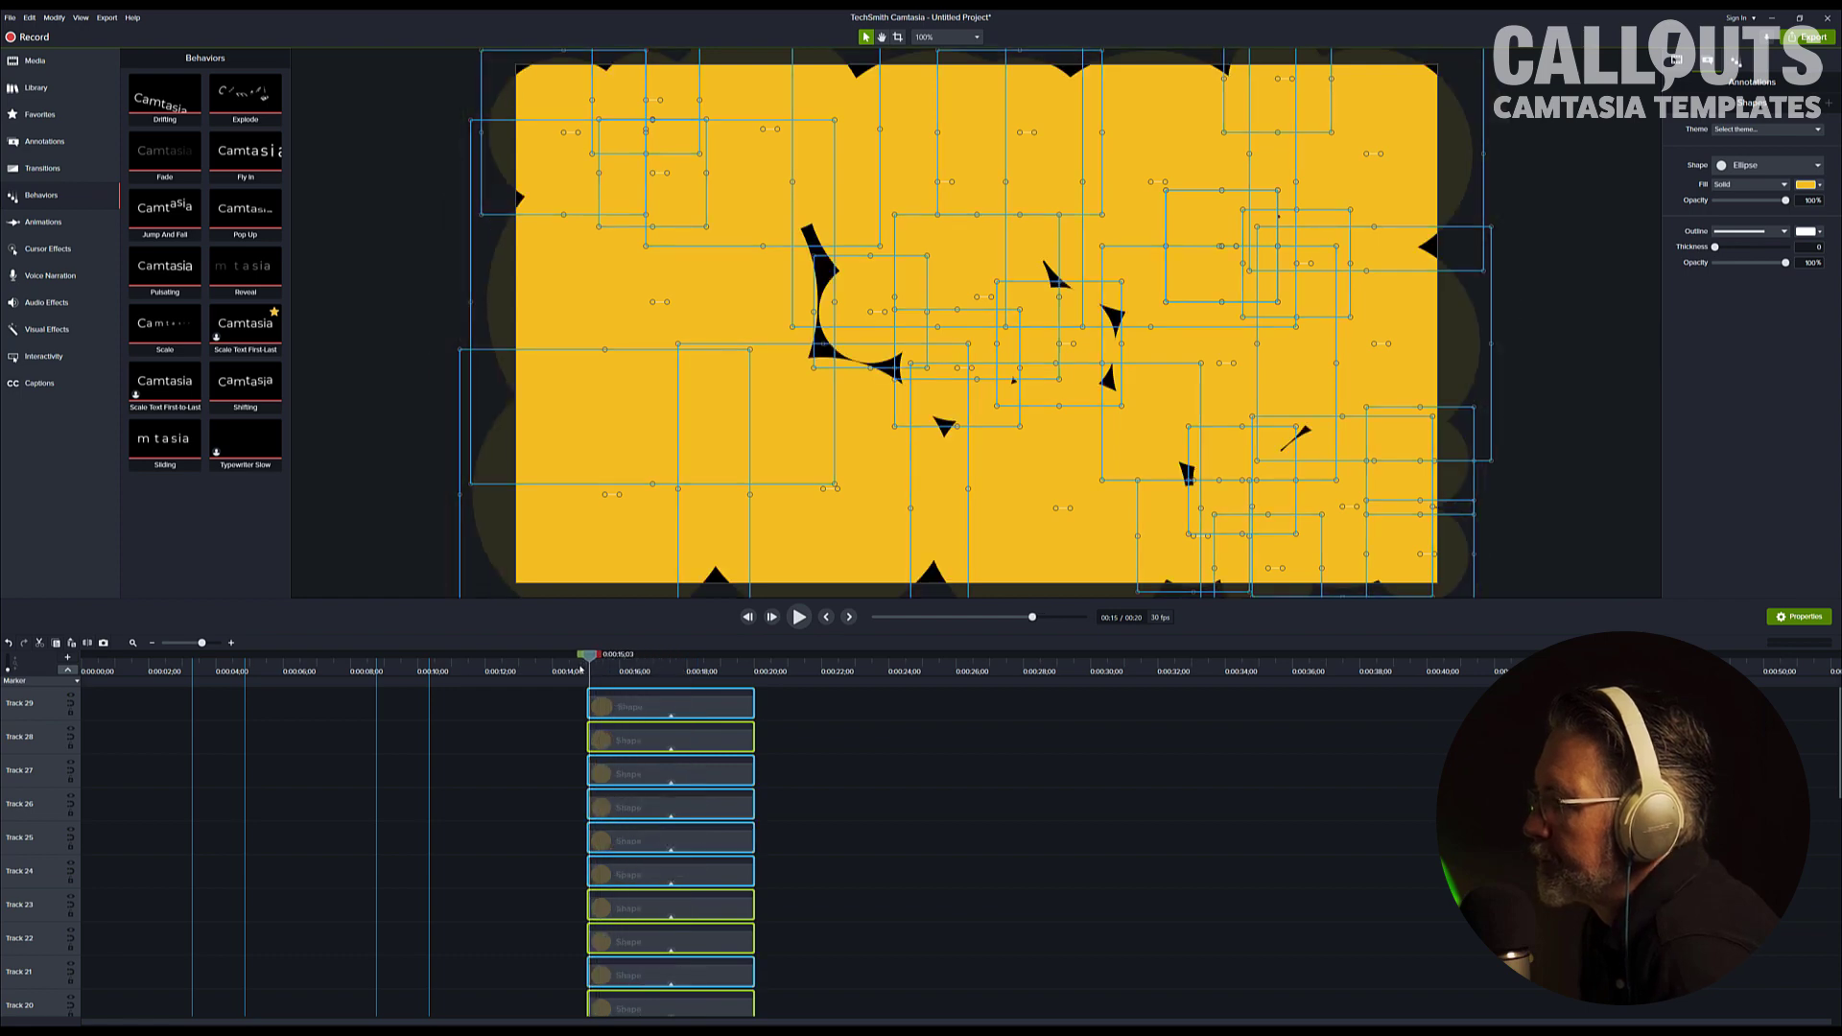
- Play the transition to preview the circles growing in, then return the playhead to 0:17;26
click(613, 663)
key(space)
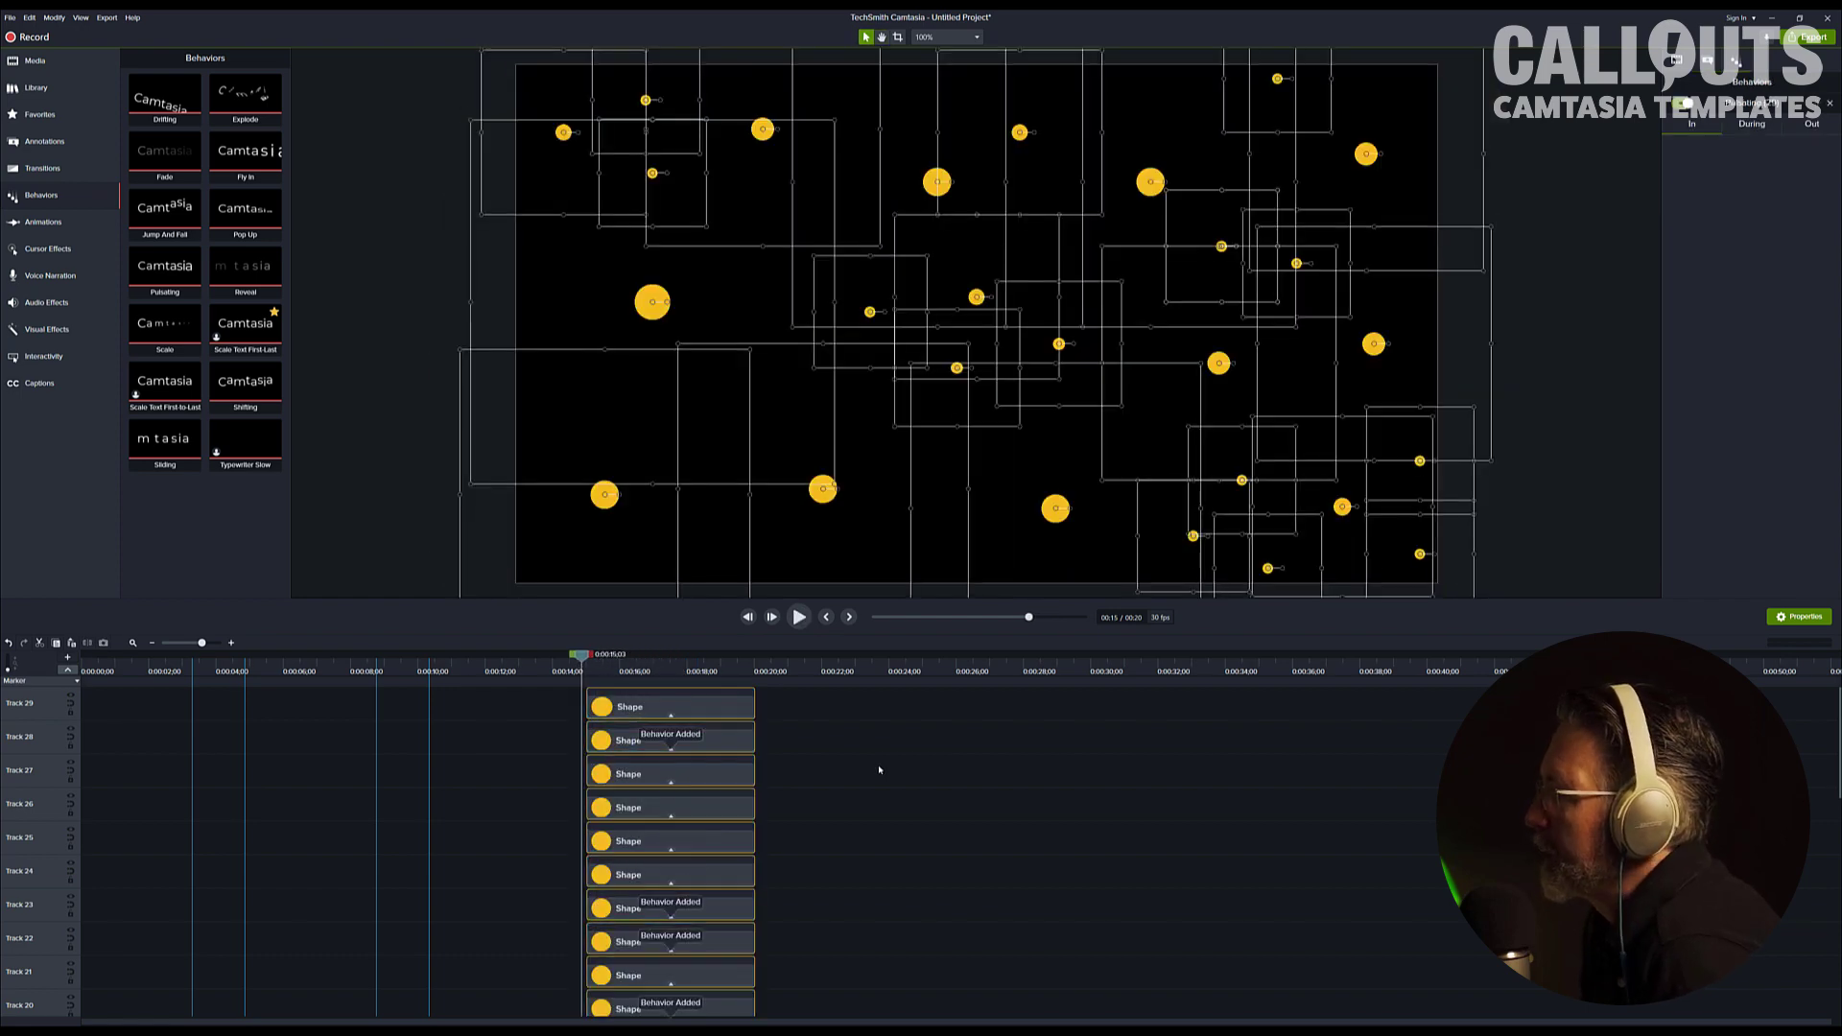
key(space)
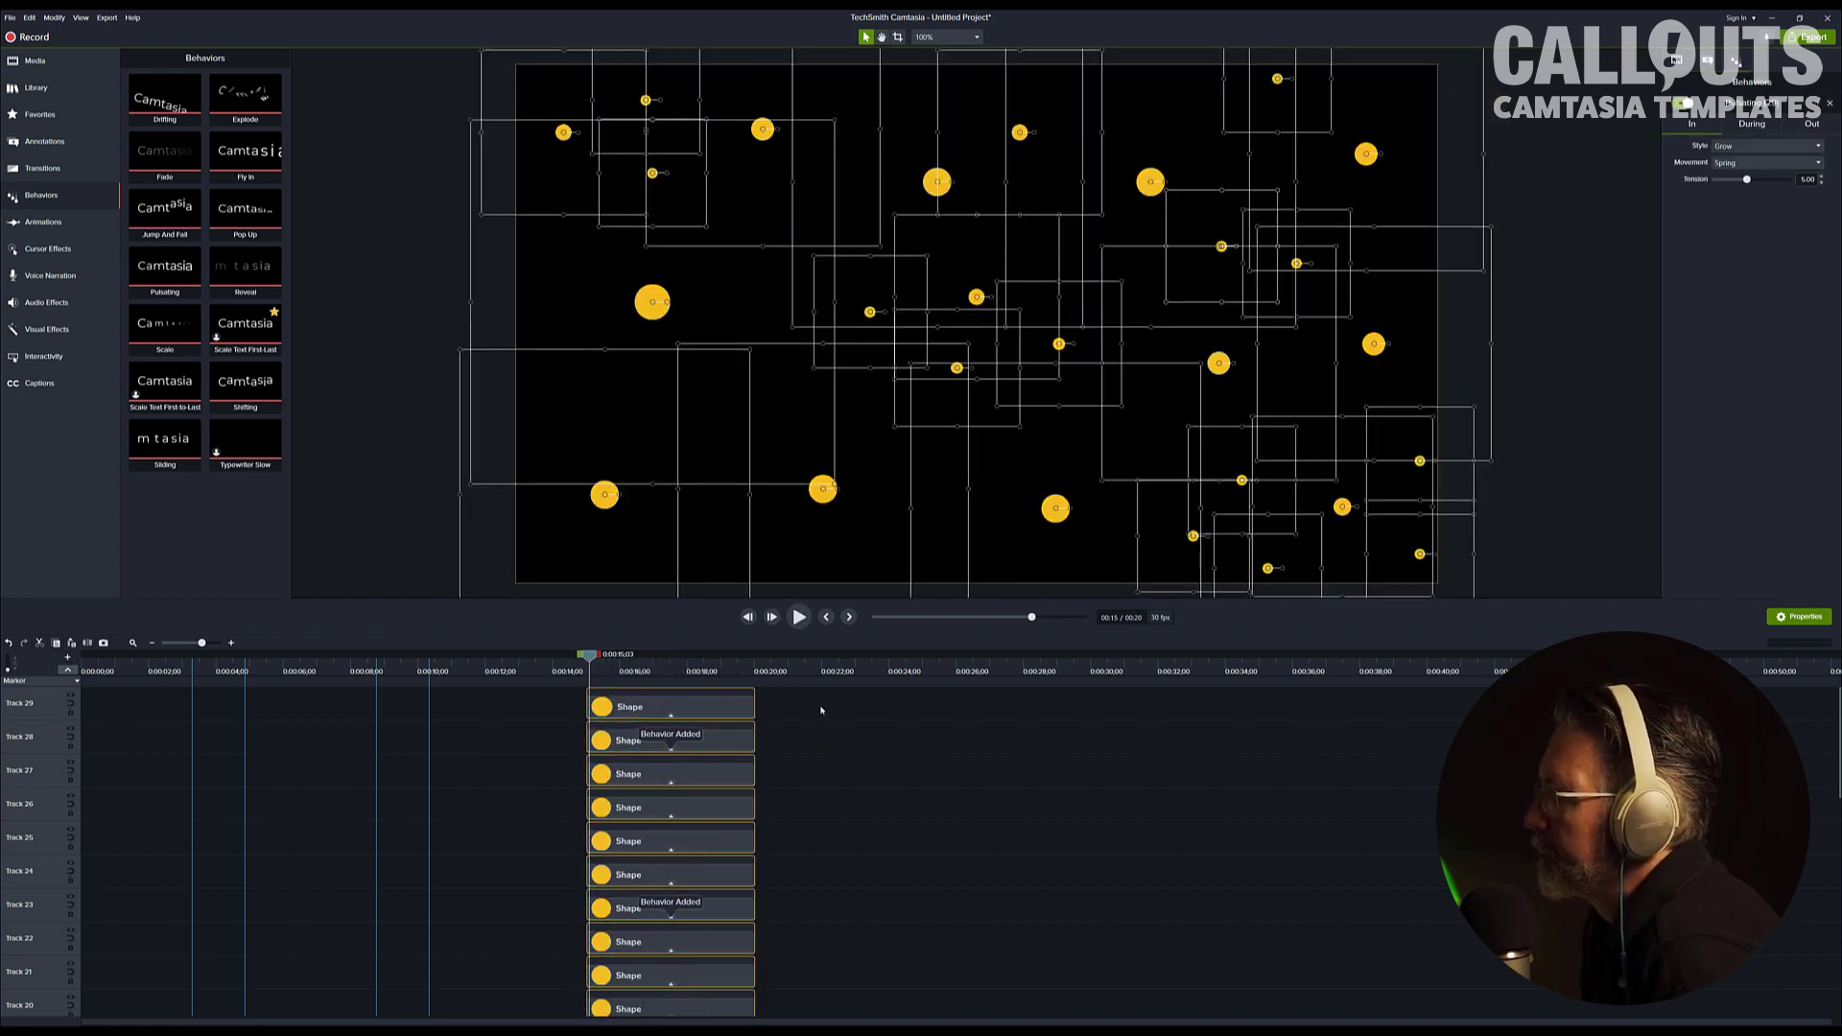
click(799, 616)
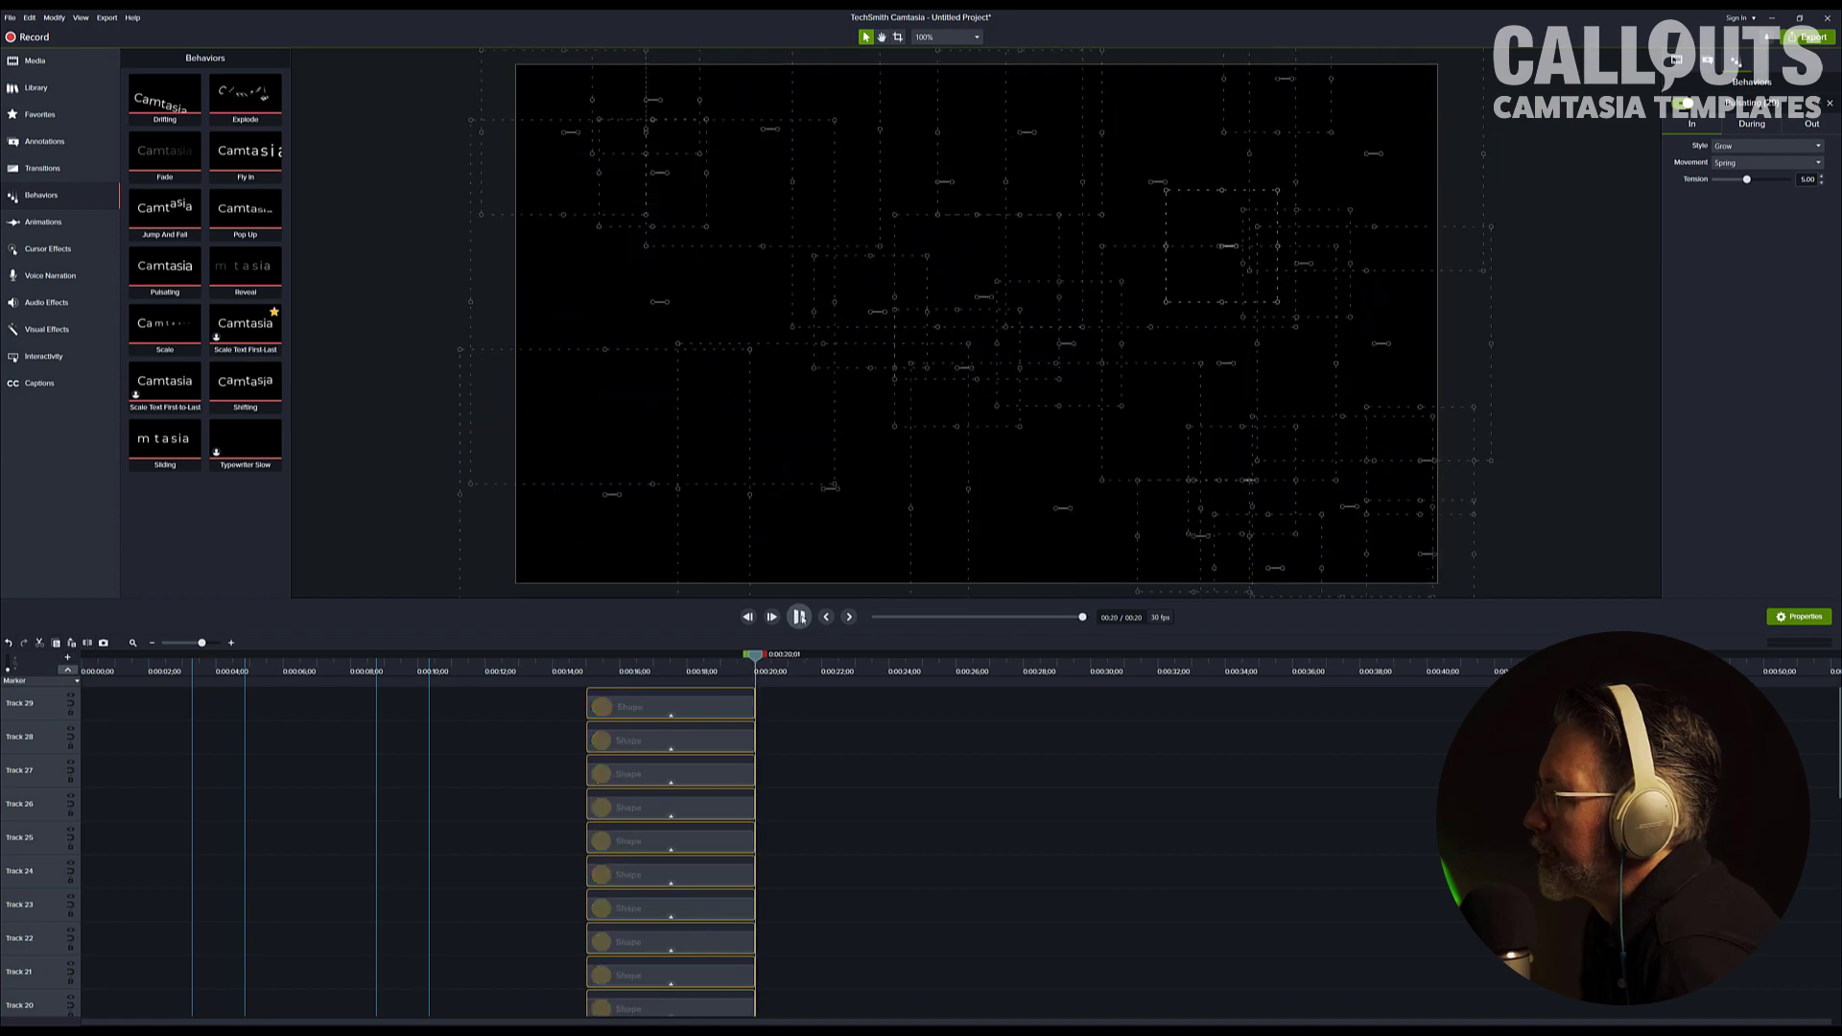
drag(760, 664, 696, 663)
- Set the Pulsating behavior's During style to None
click(1750, 125)
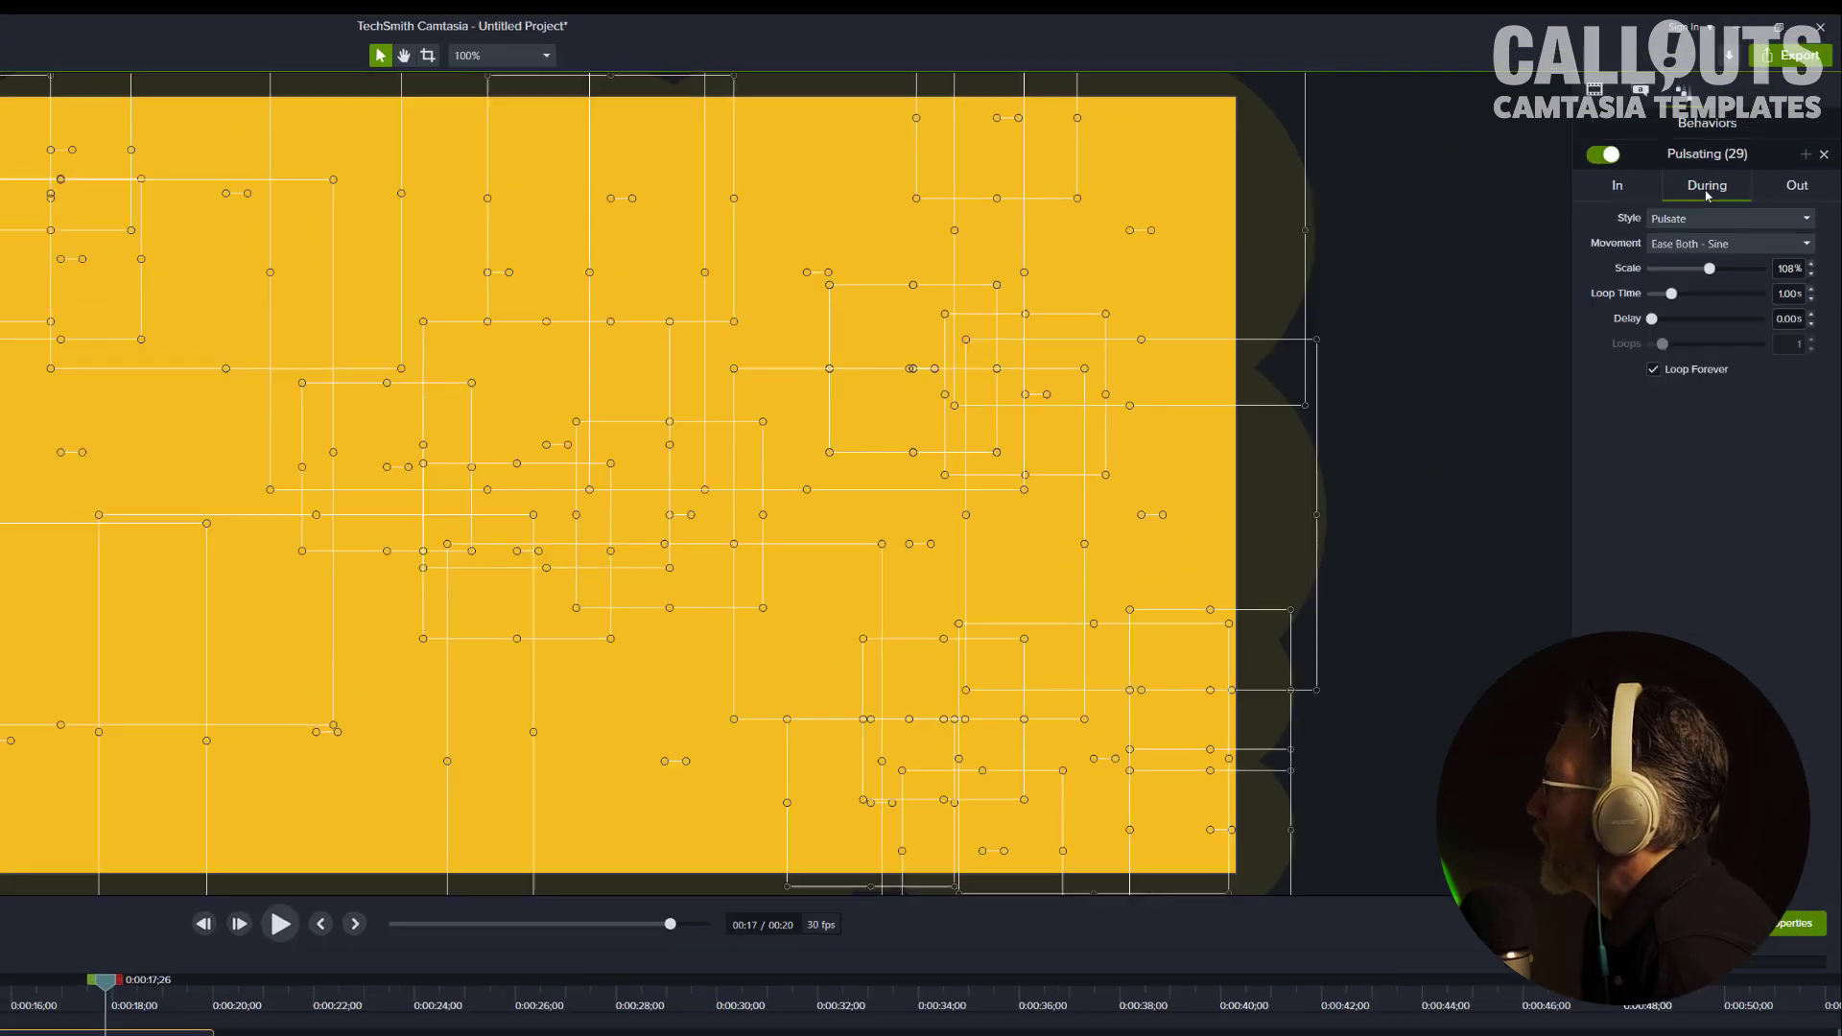
click(1708, 223)
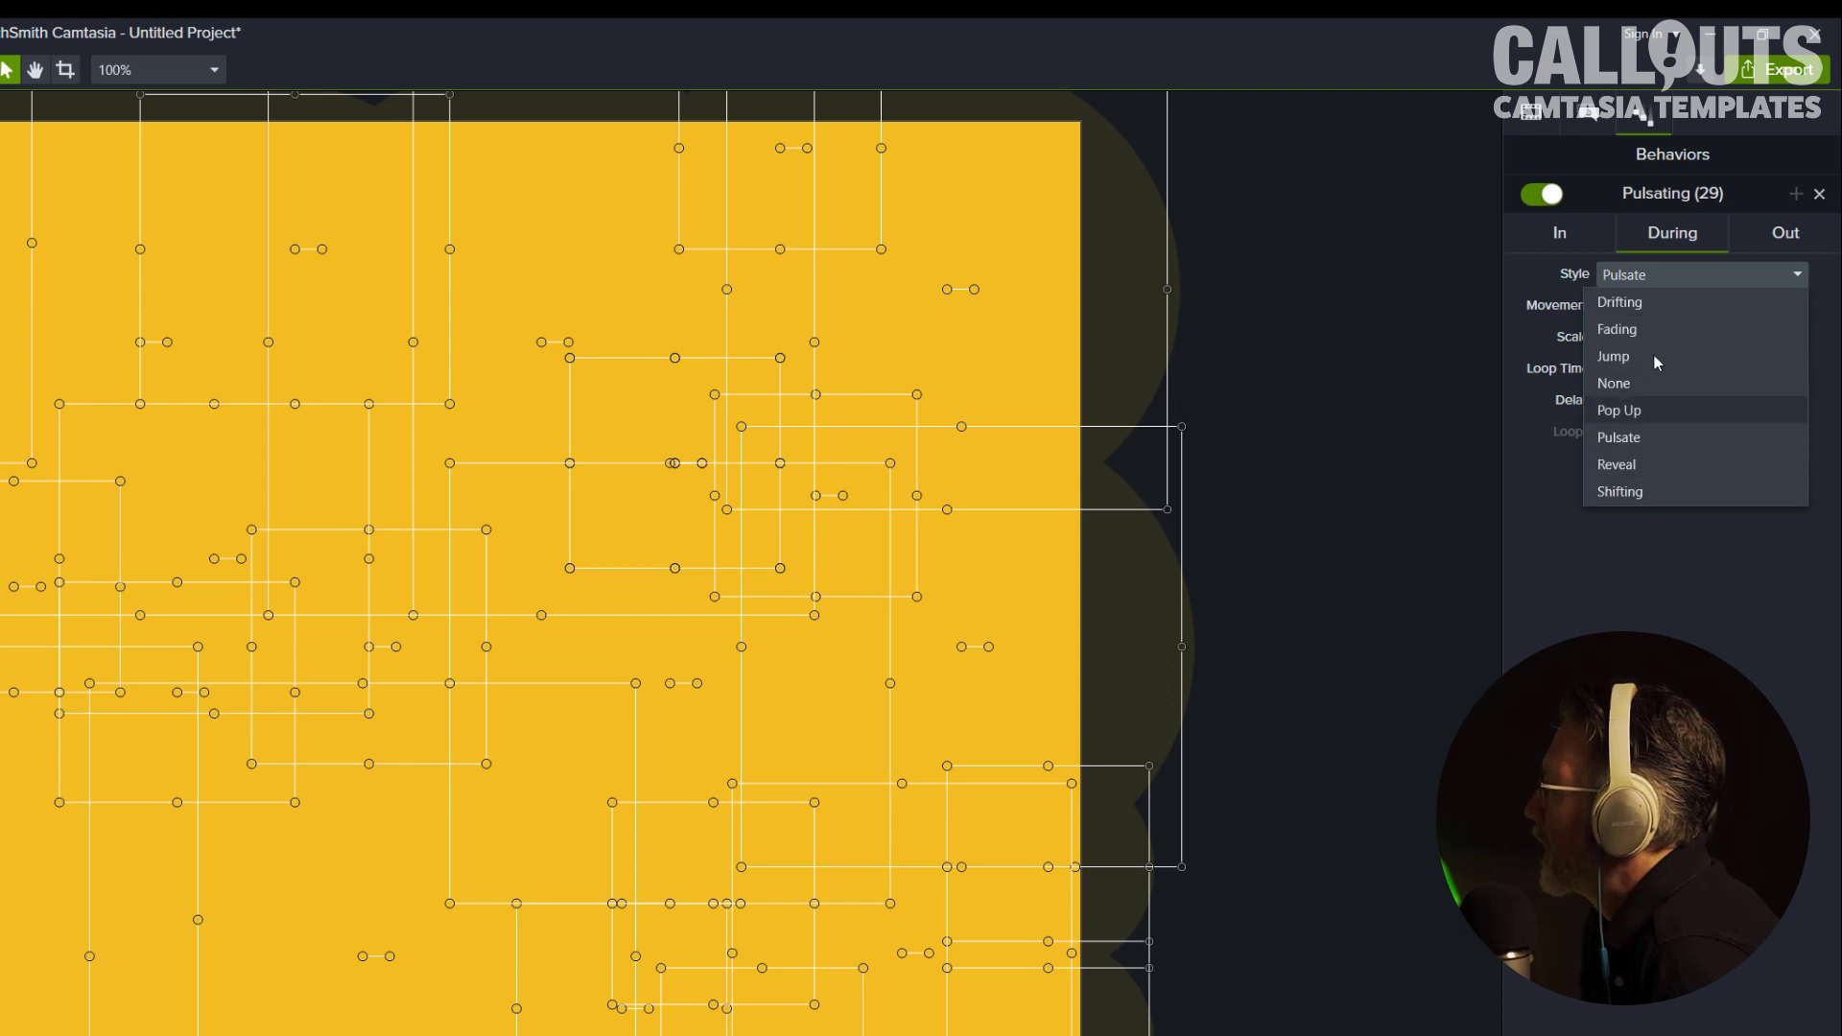
click(1683, 240)
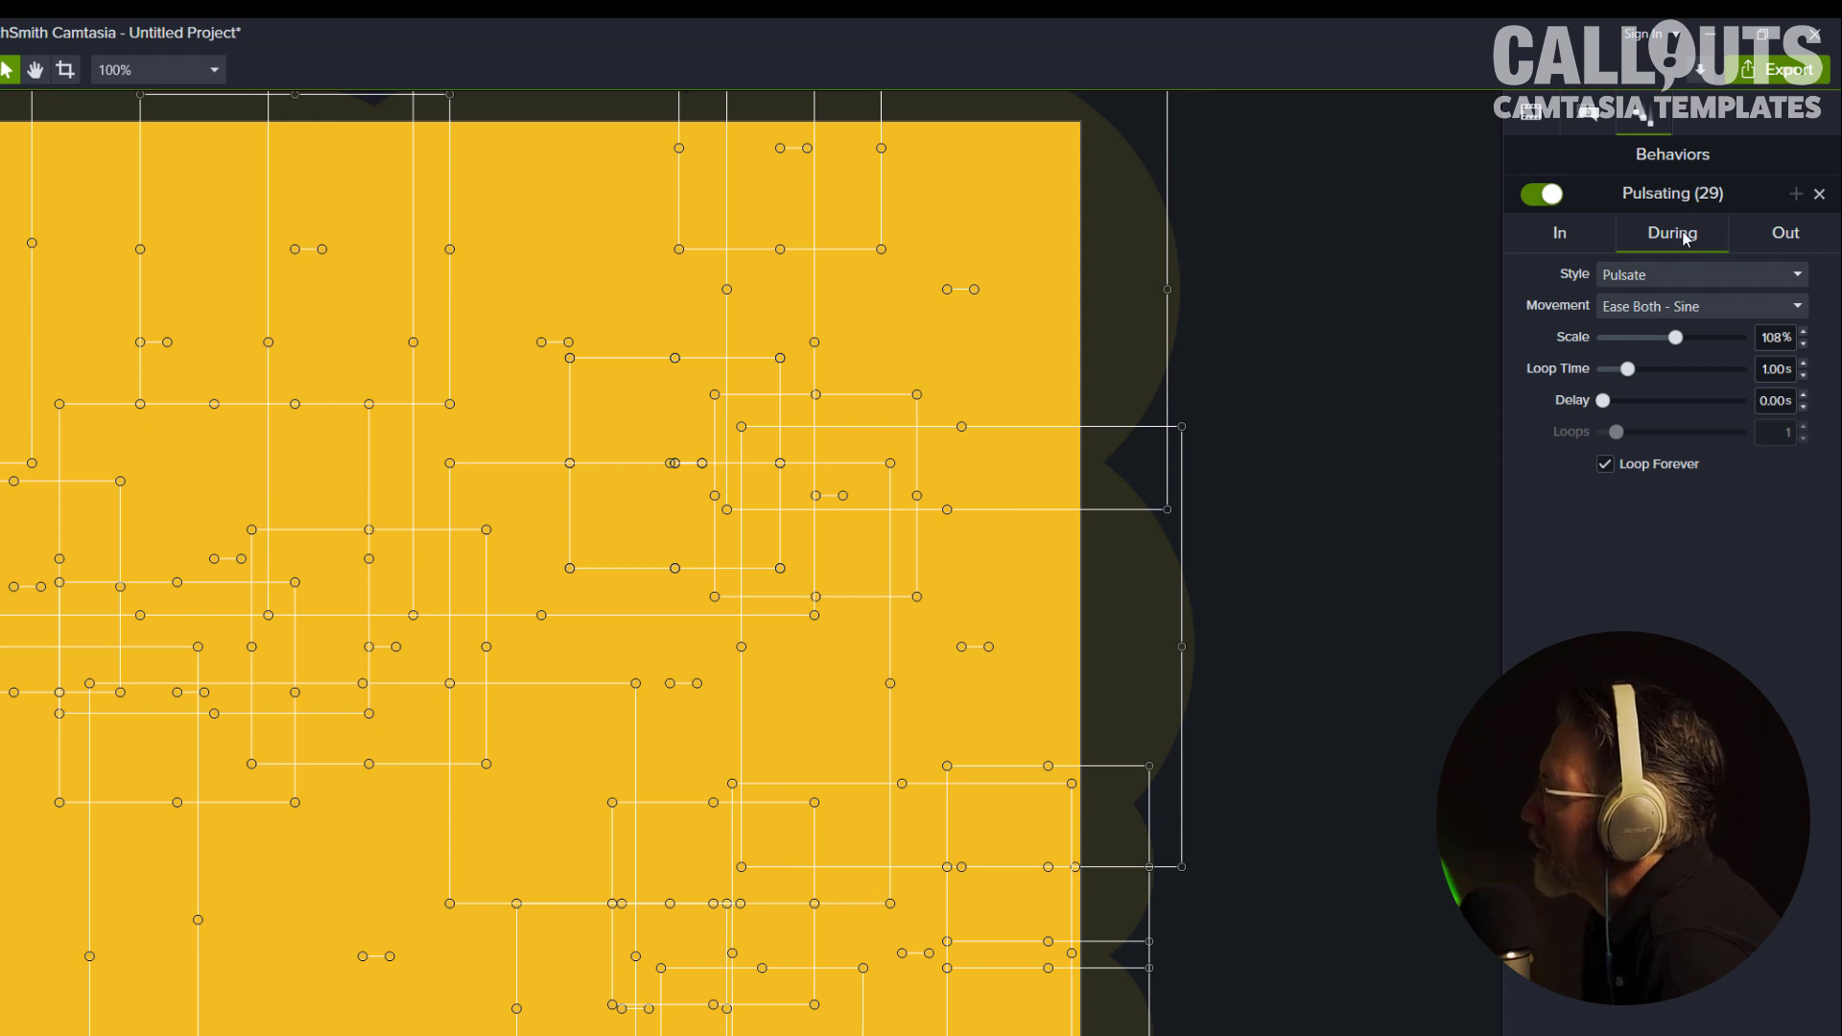
click(1666, 279)
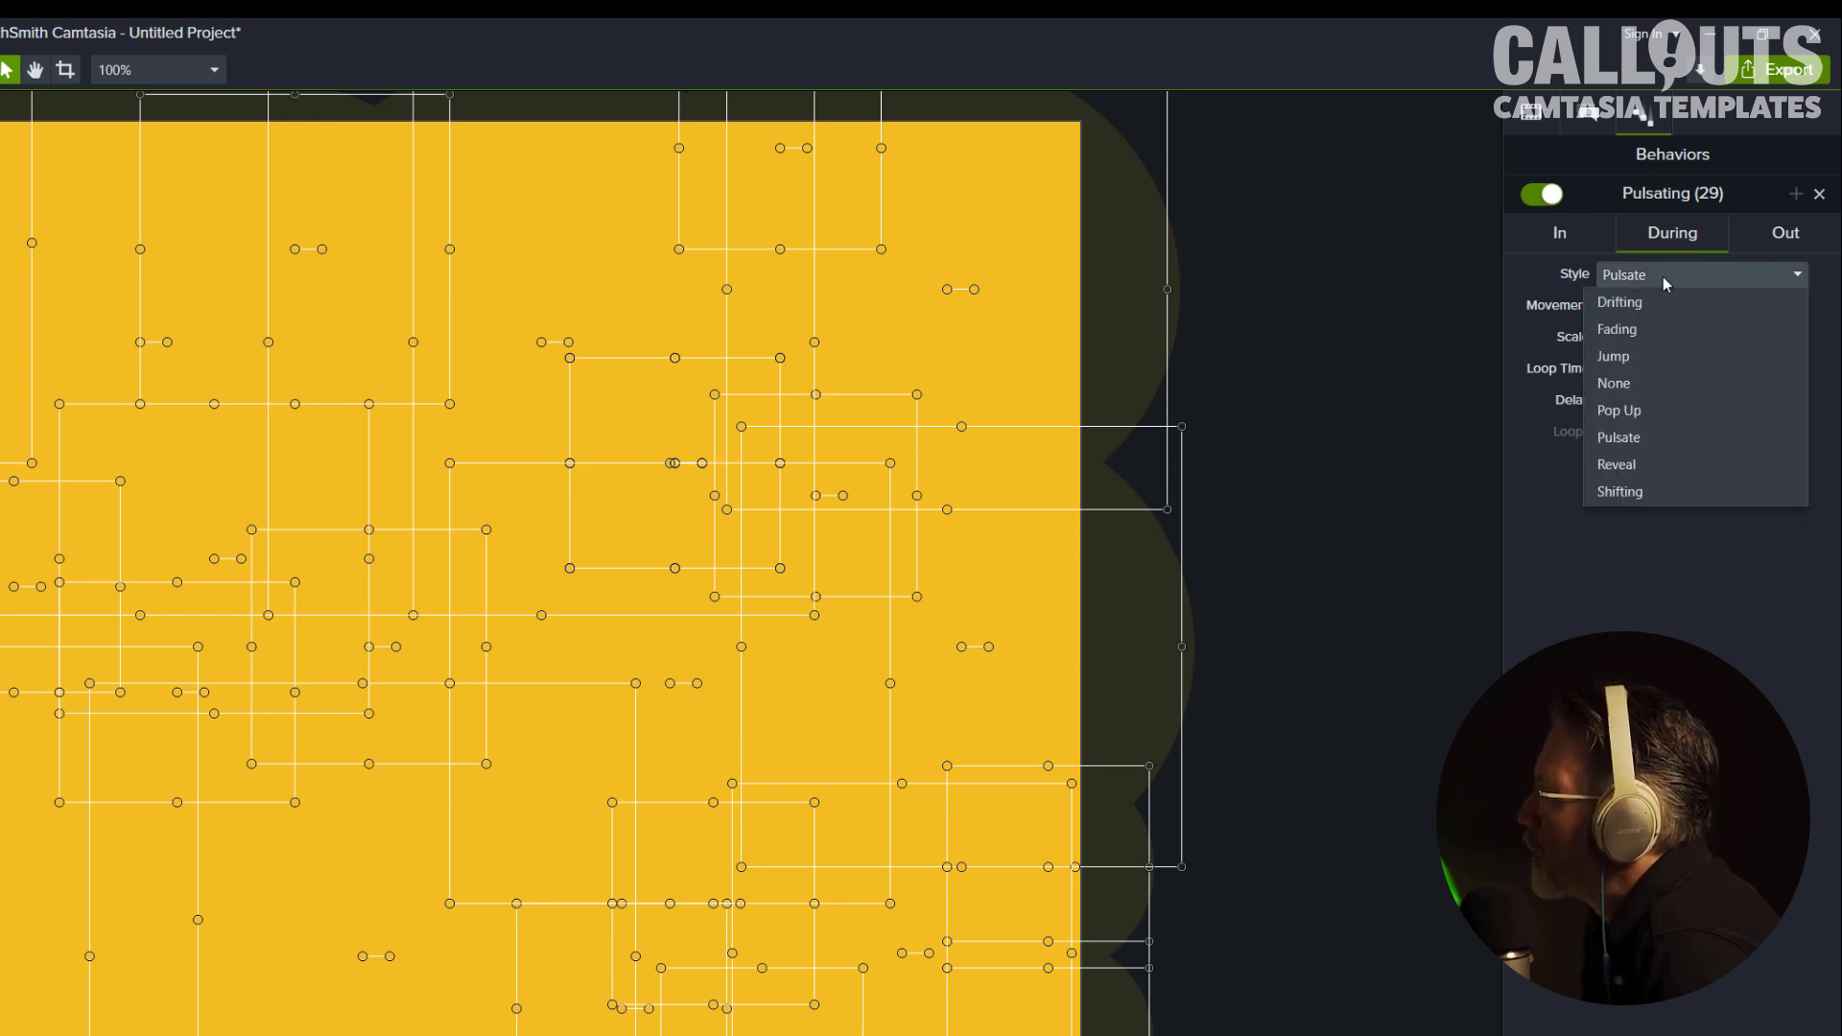
click(1621, 382)
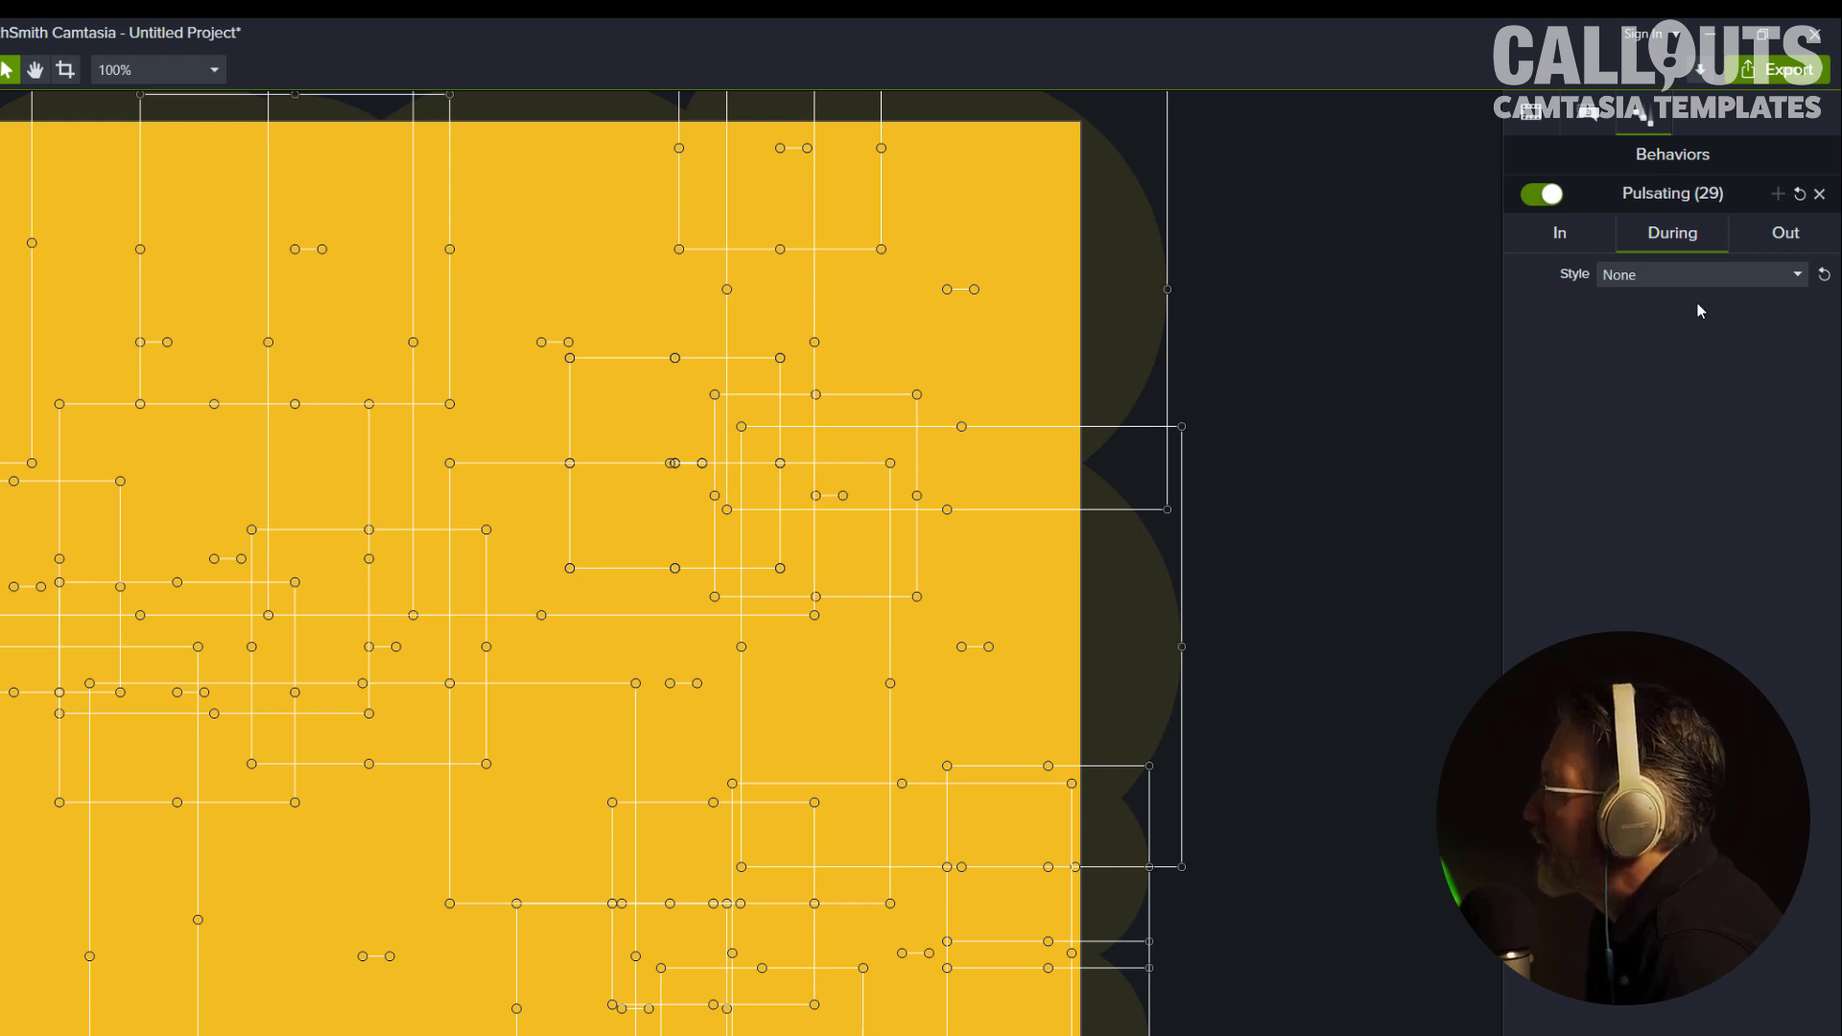
- Change the behavior's In movement from Spring to Ease In - Back
click(1564, 246)
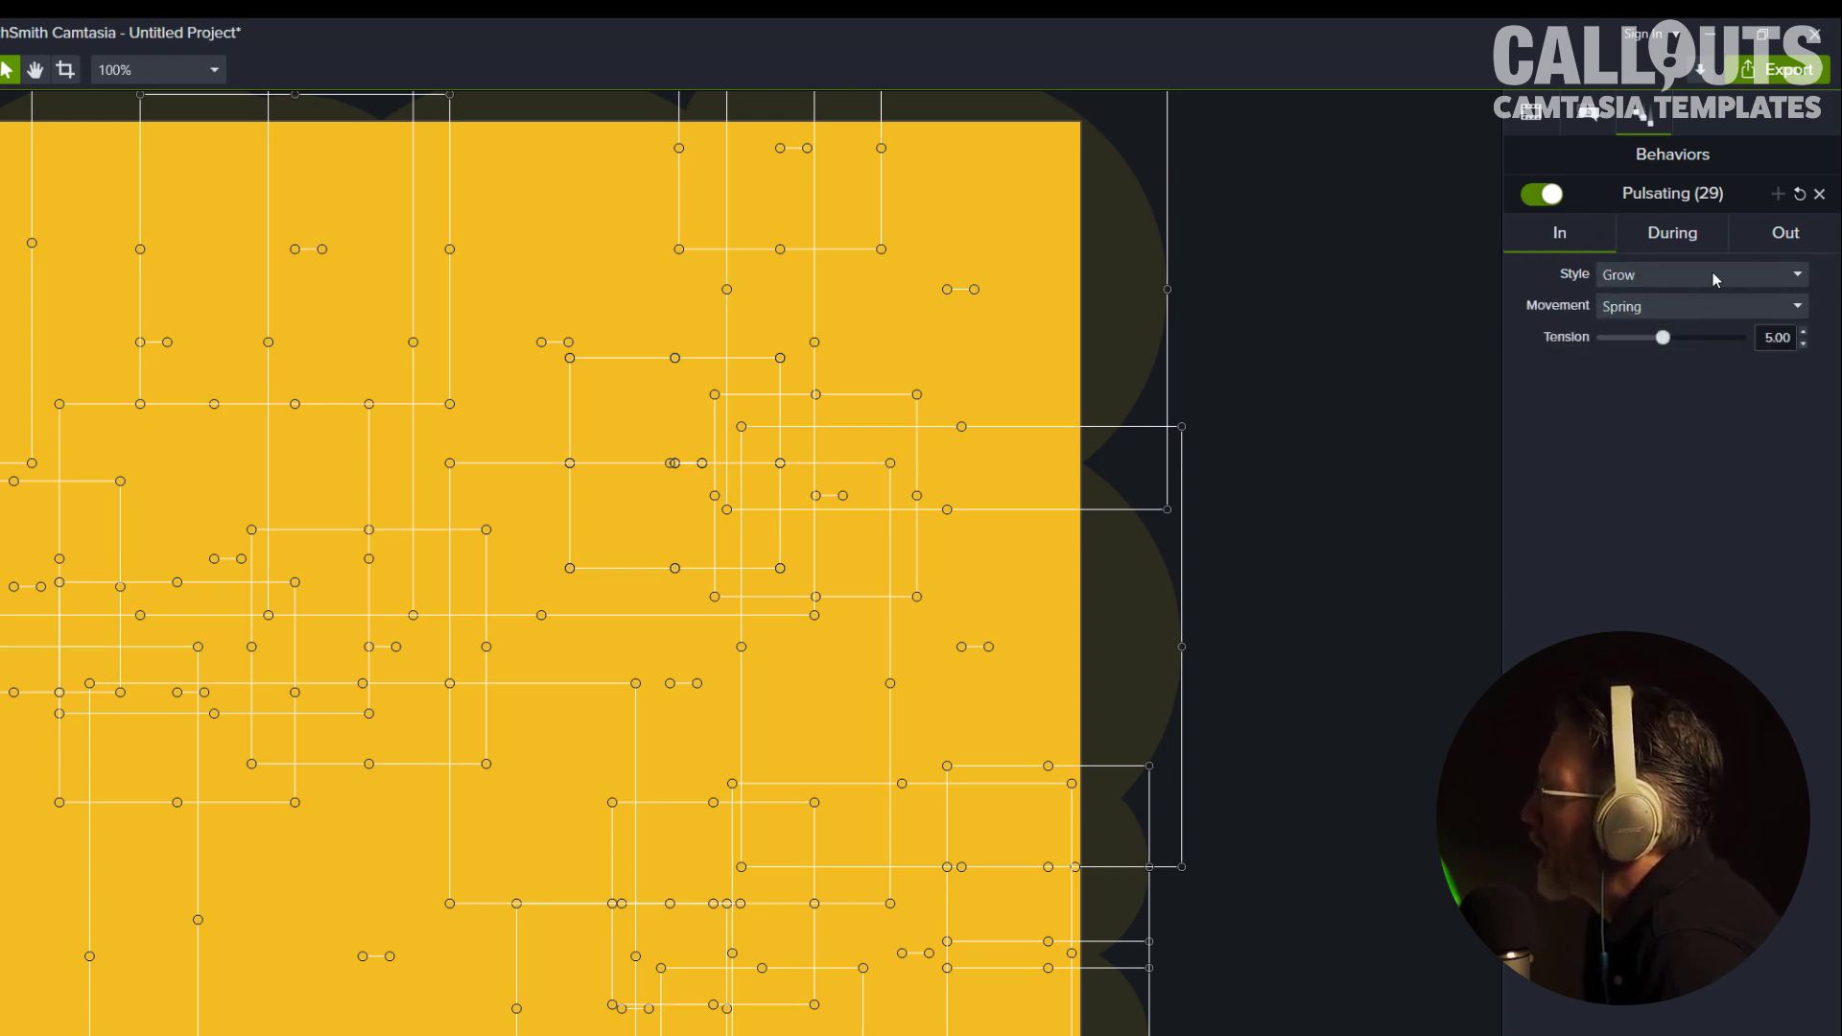
click(1790, 234)
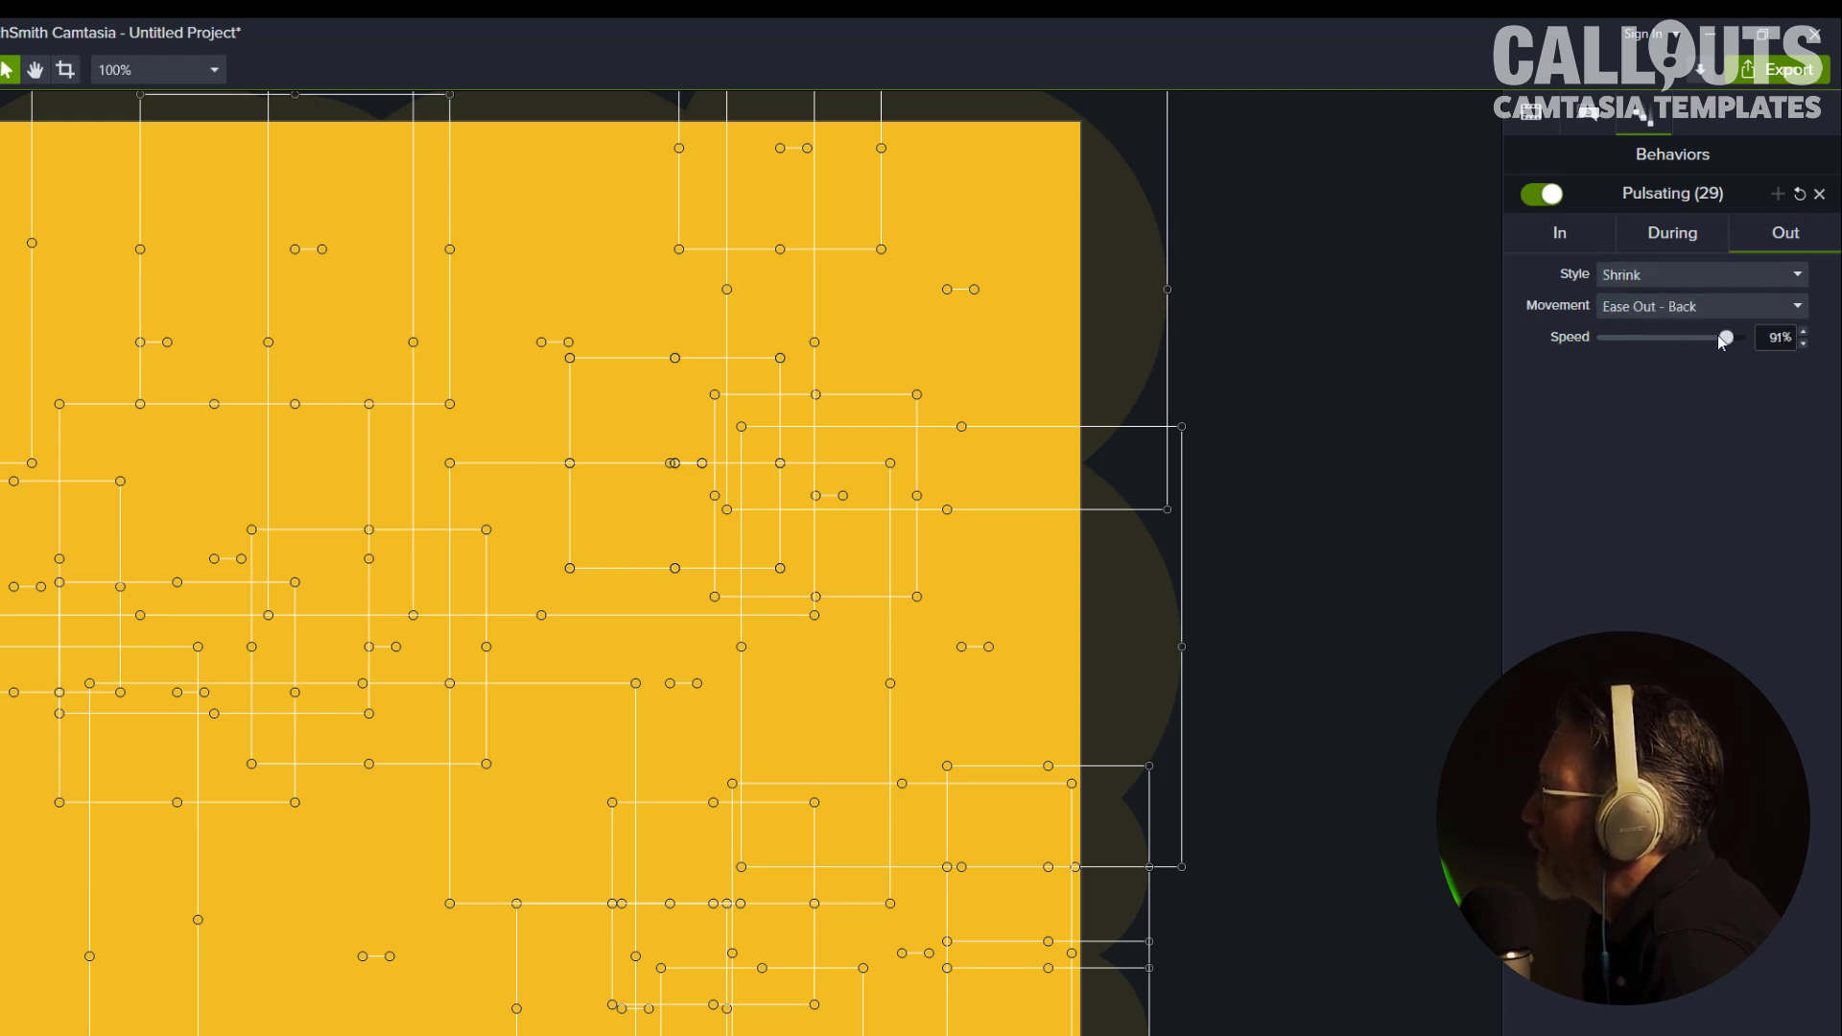
click(1576, 236)
click(1669, 306)
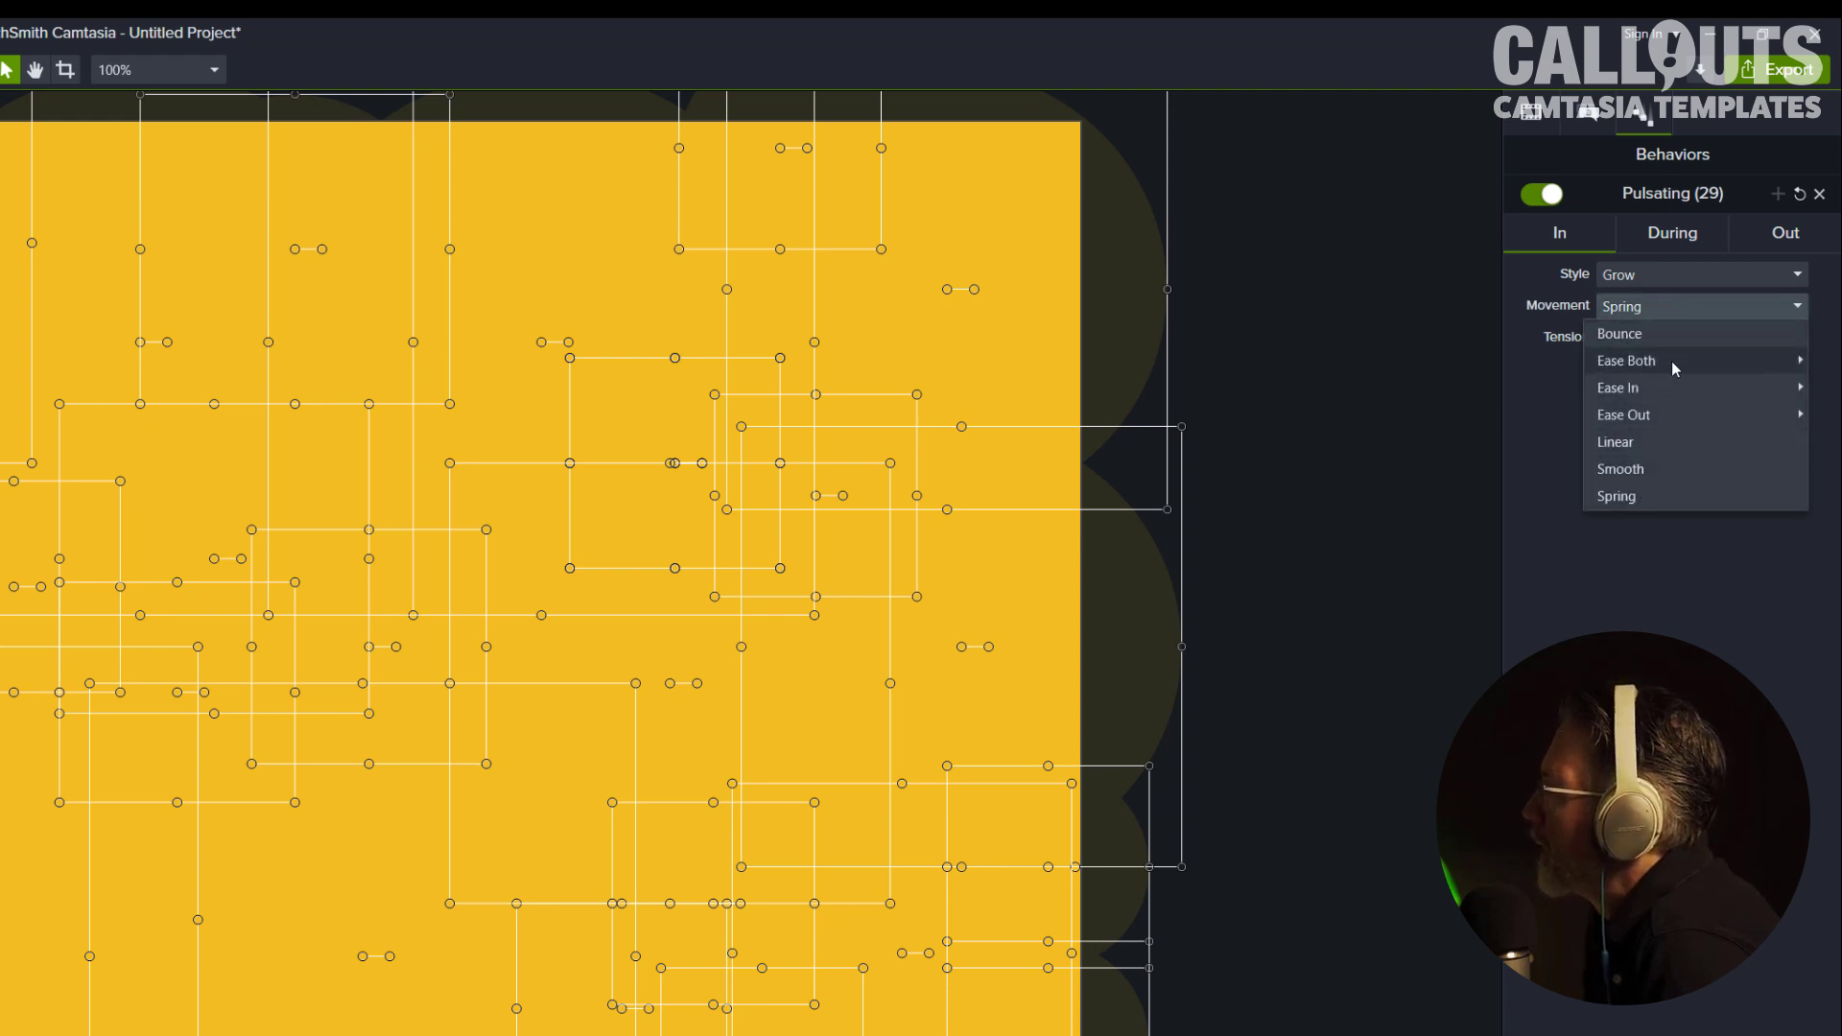
mouse_move(1638, 404)
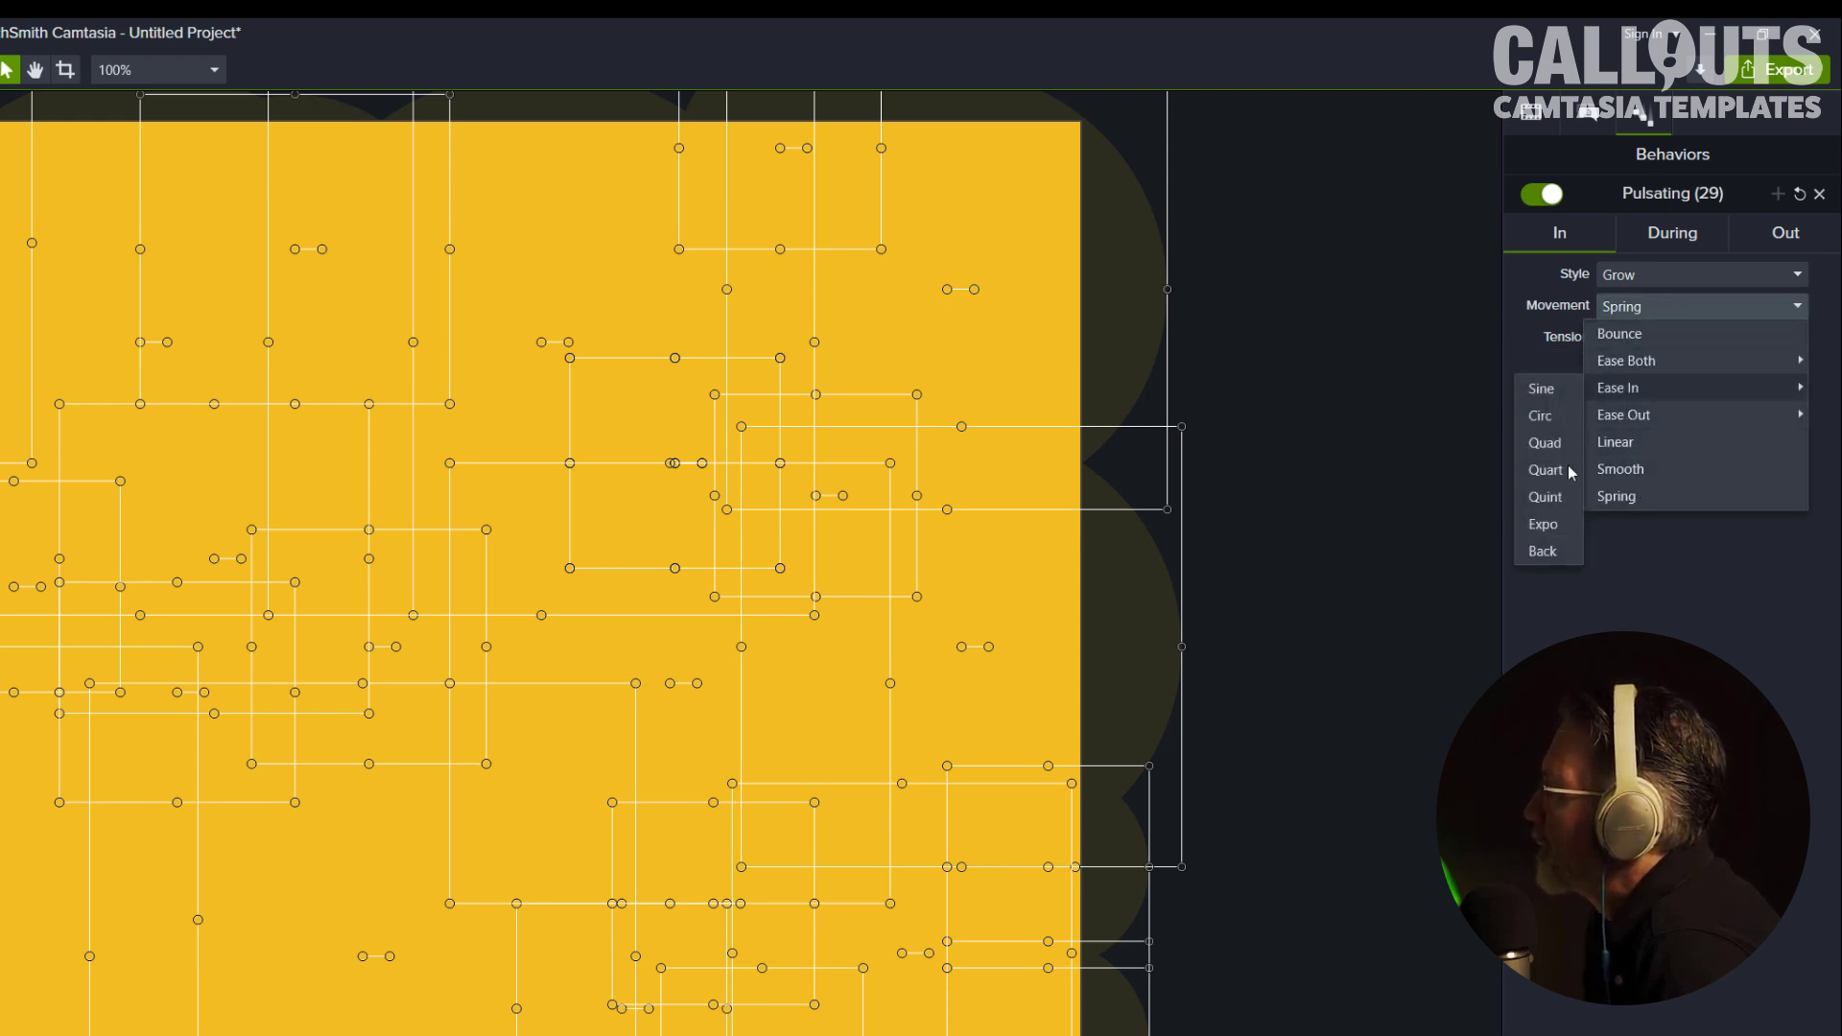
click(1563, 559)
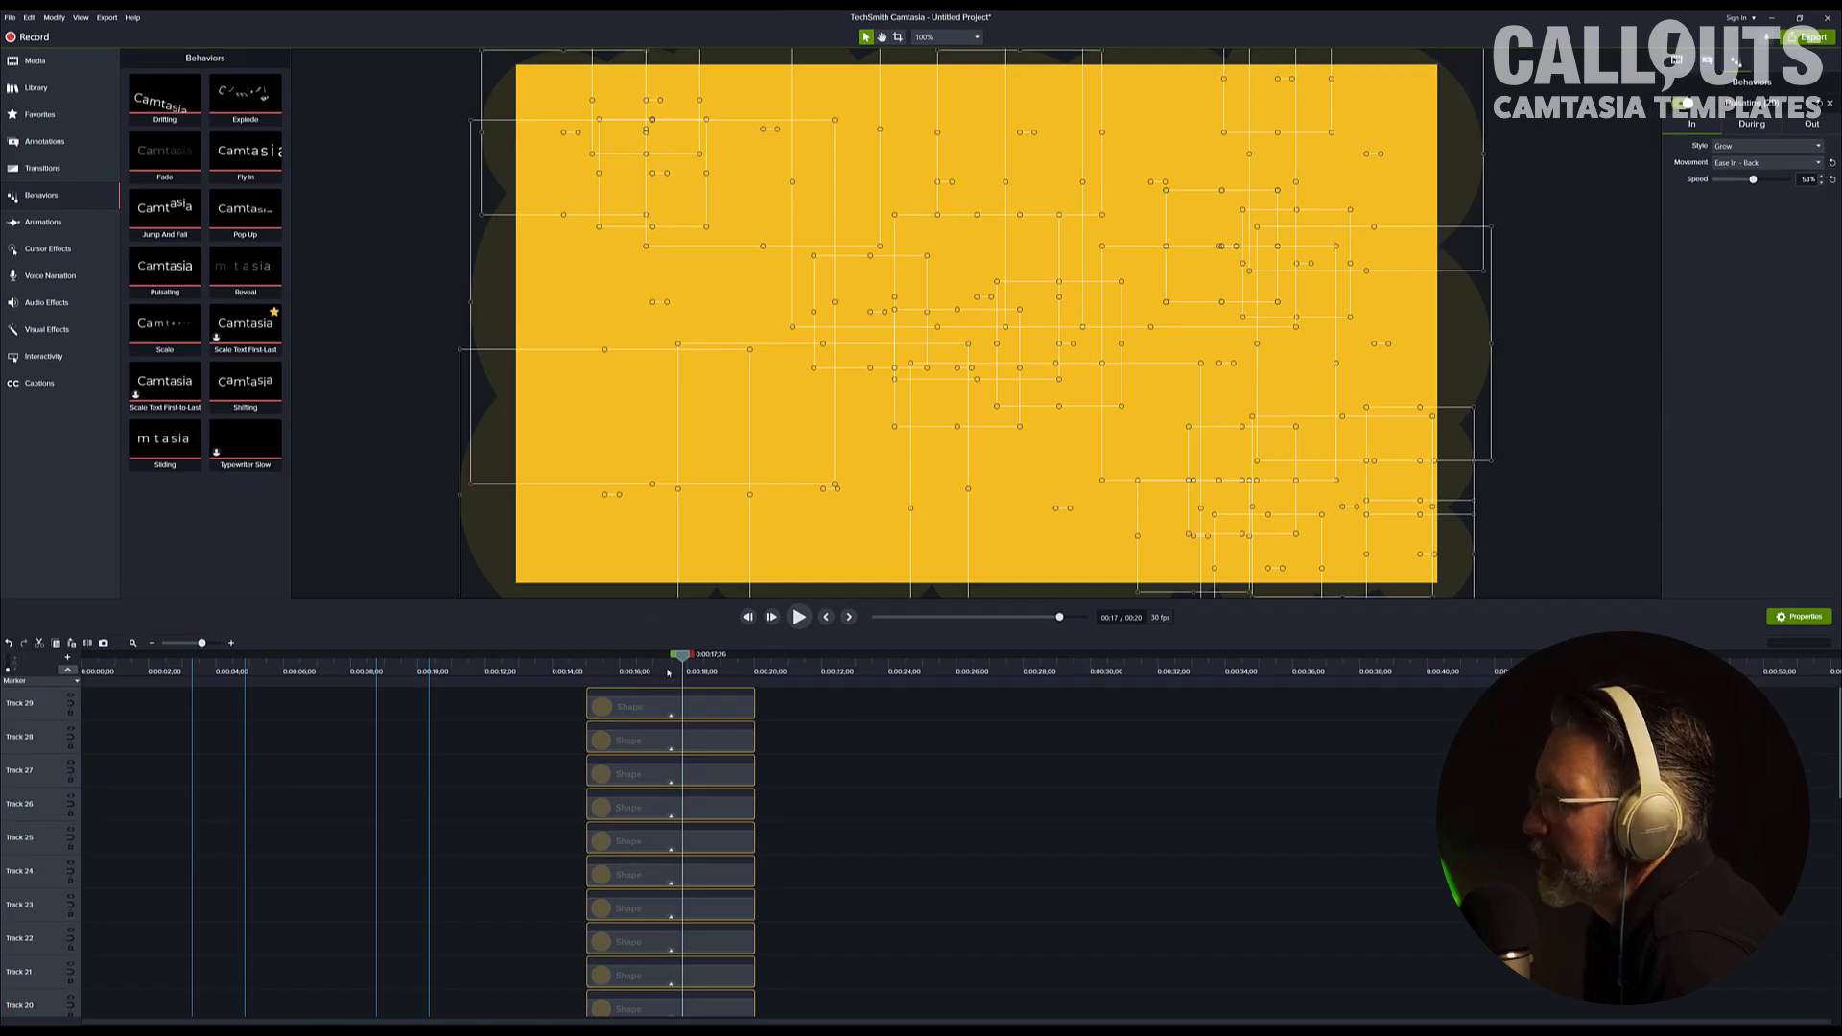
drag(681, 658, 580, 658)
key(space)
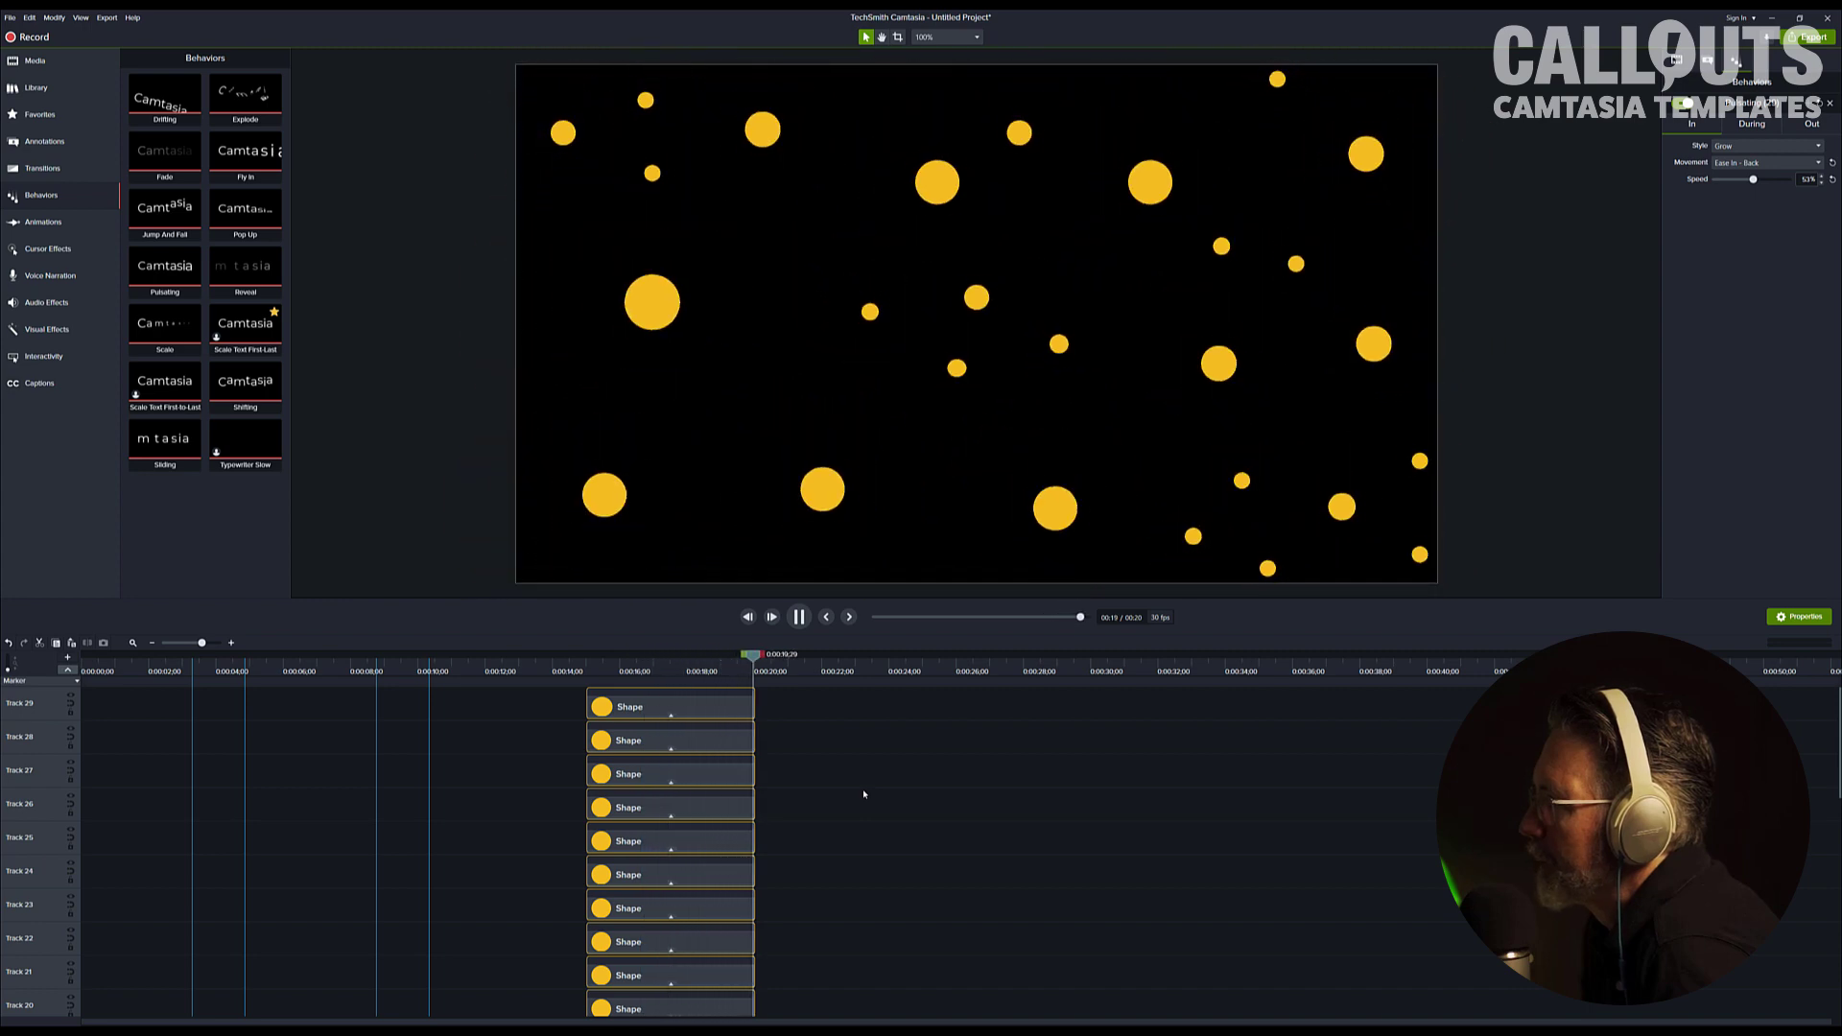
drag(754, 656, 589, 681)
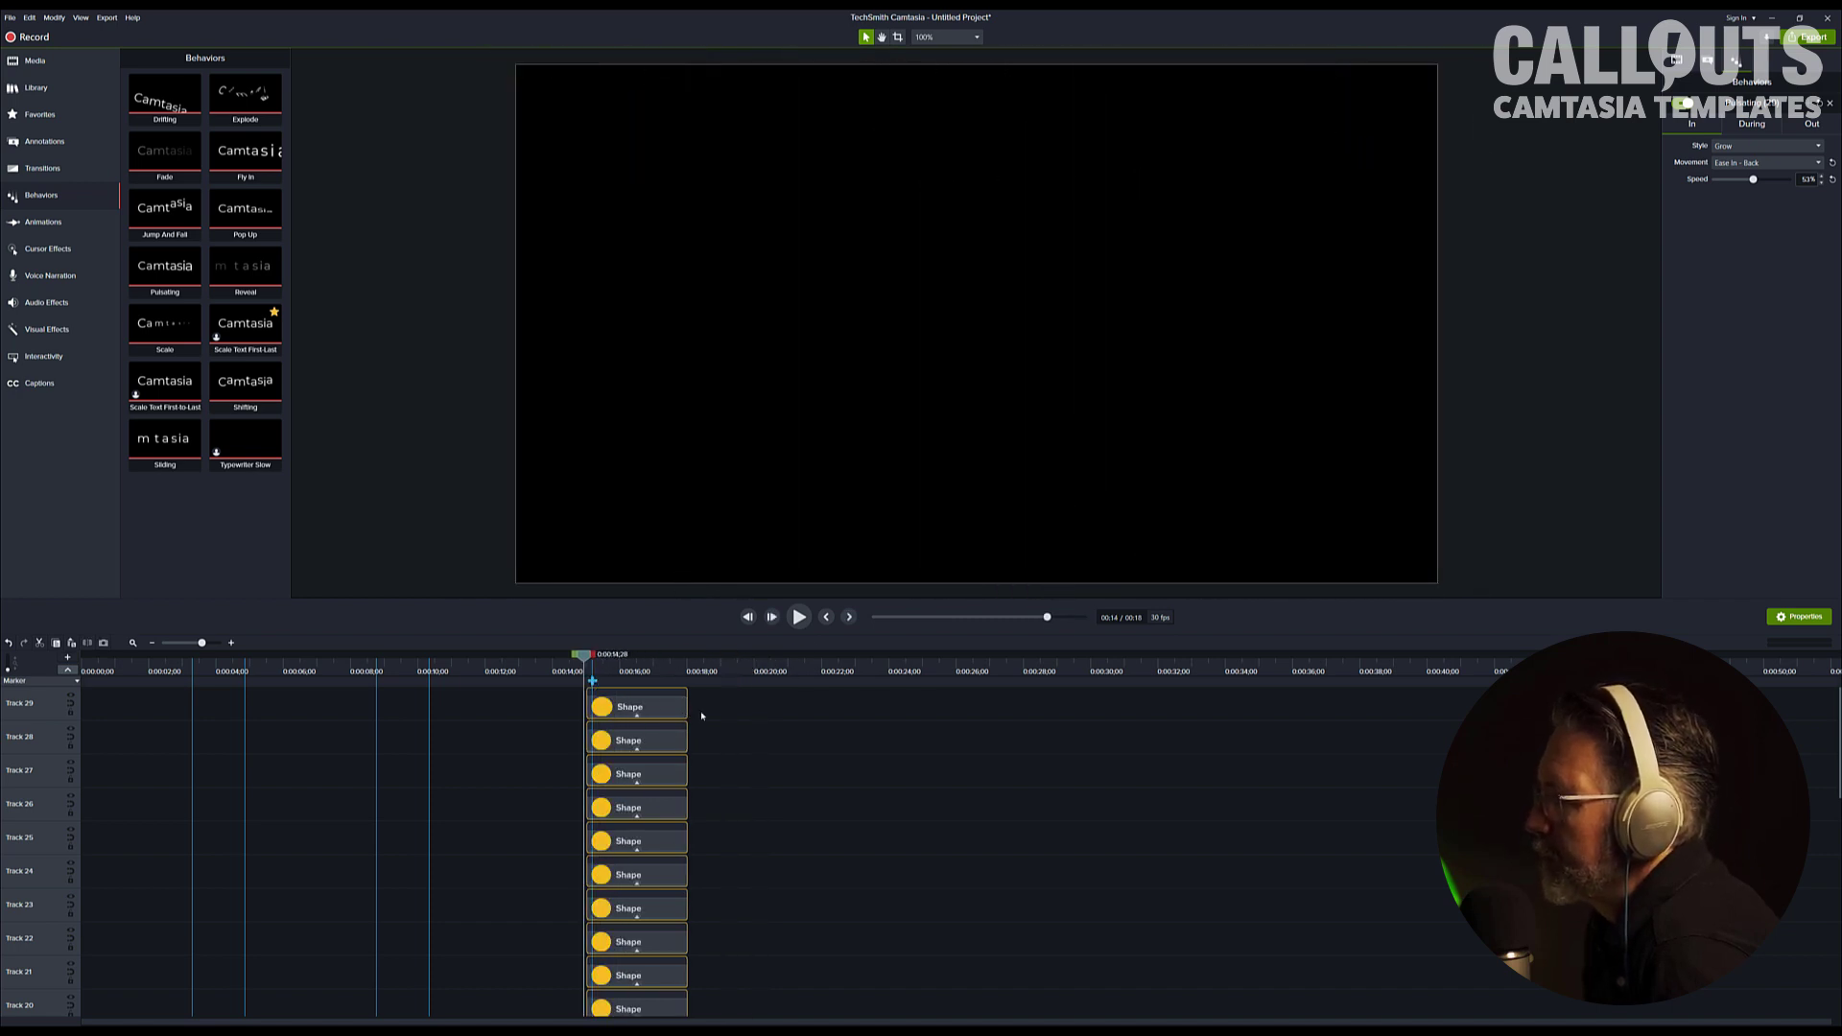
key(space)
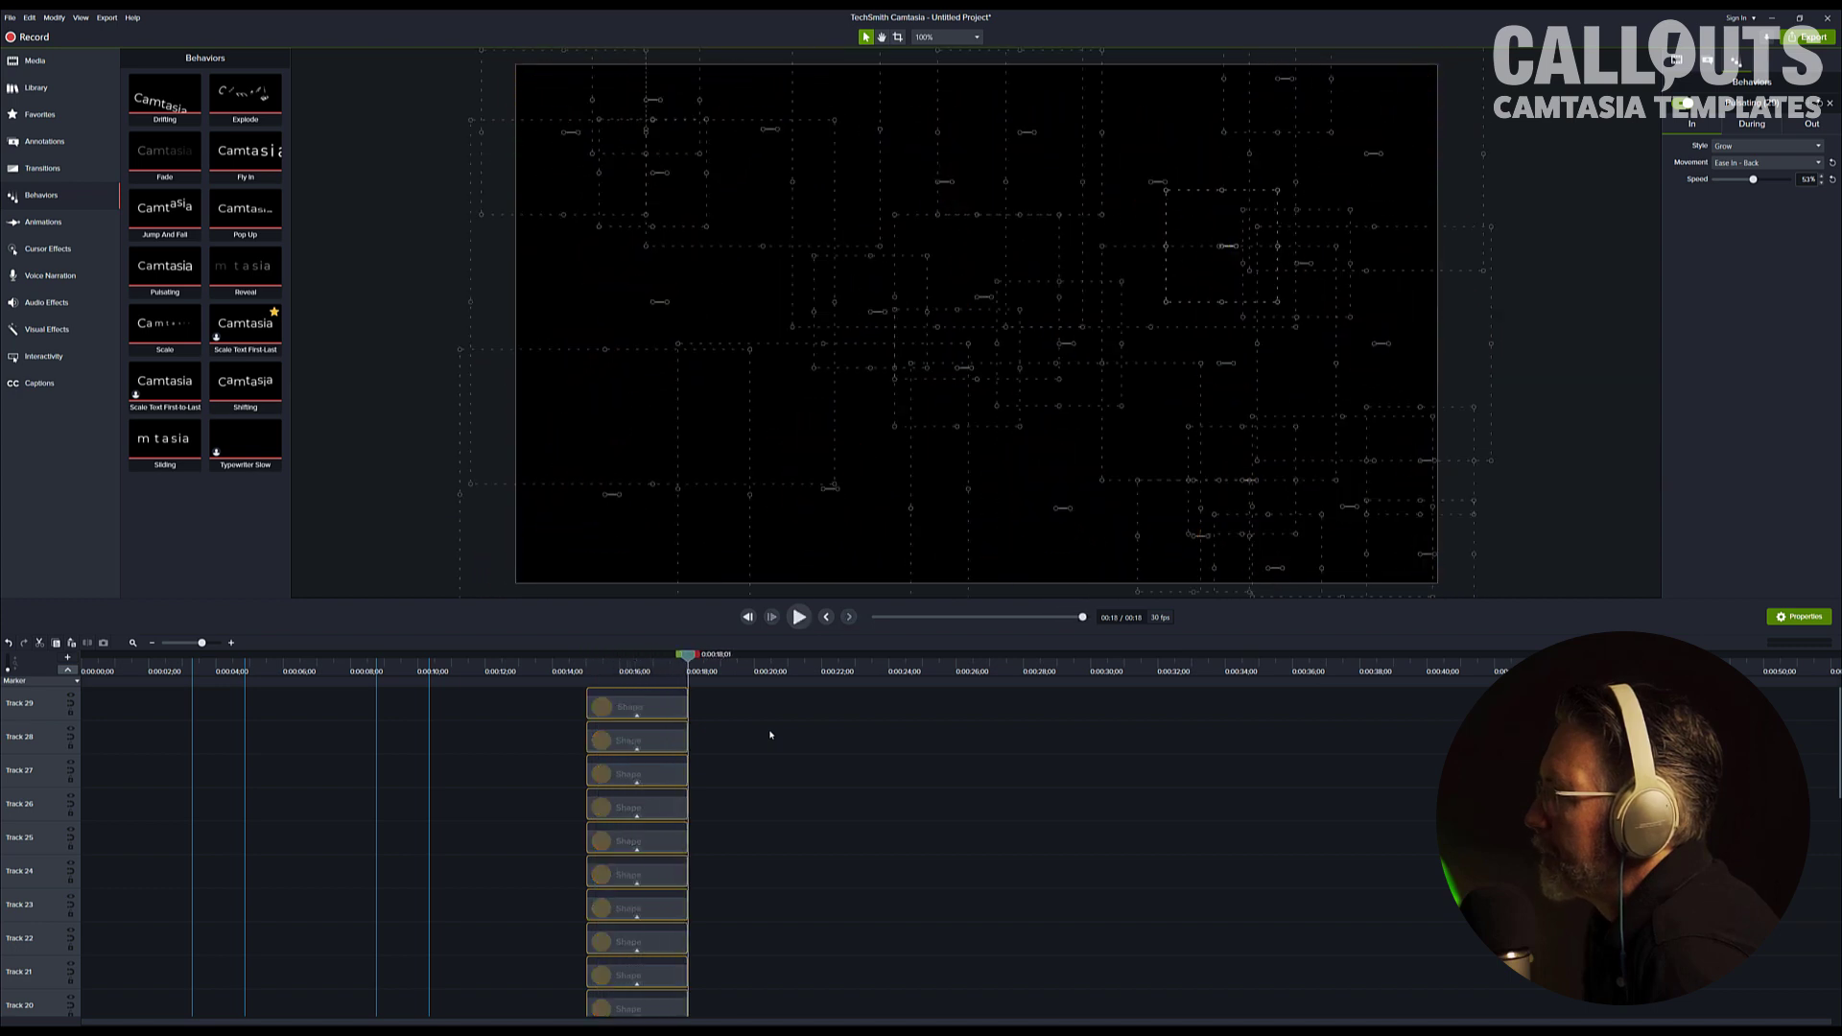
drag(689, 657, 663, 669)
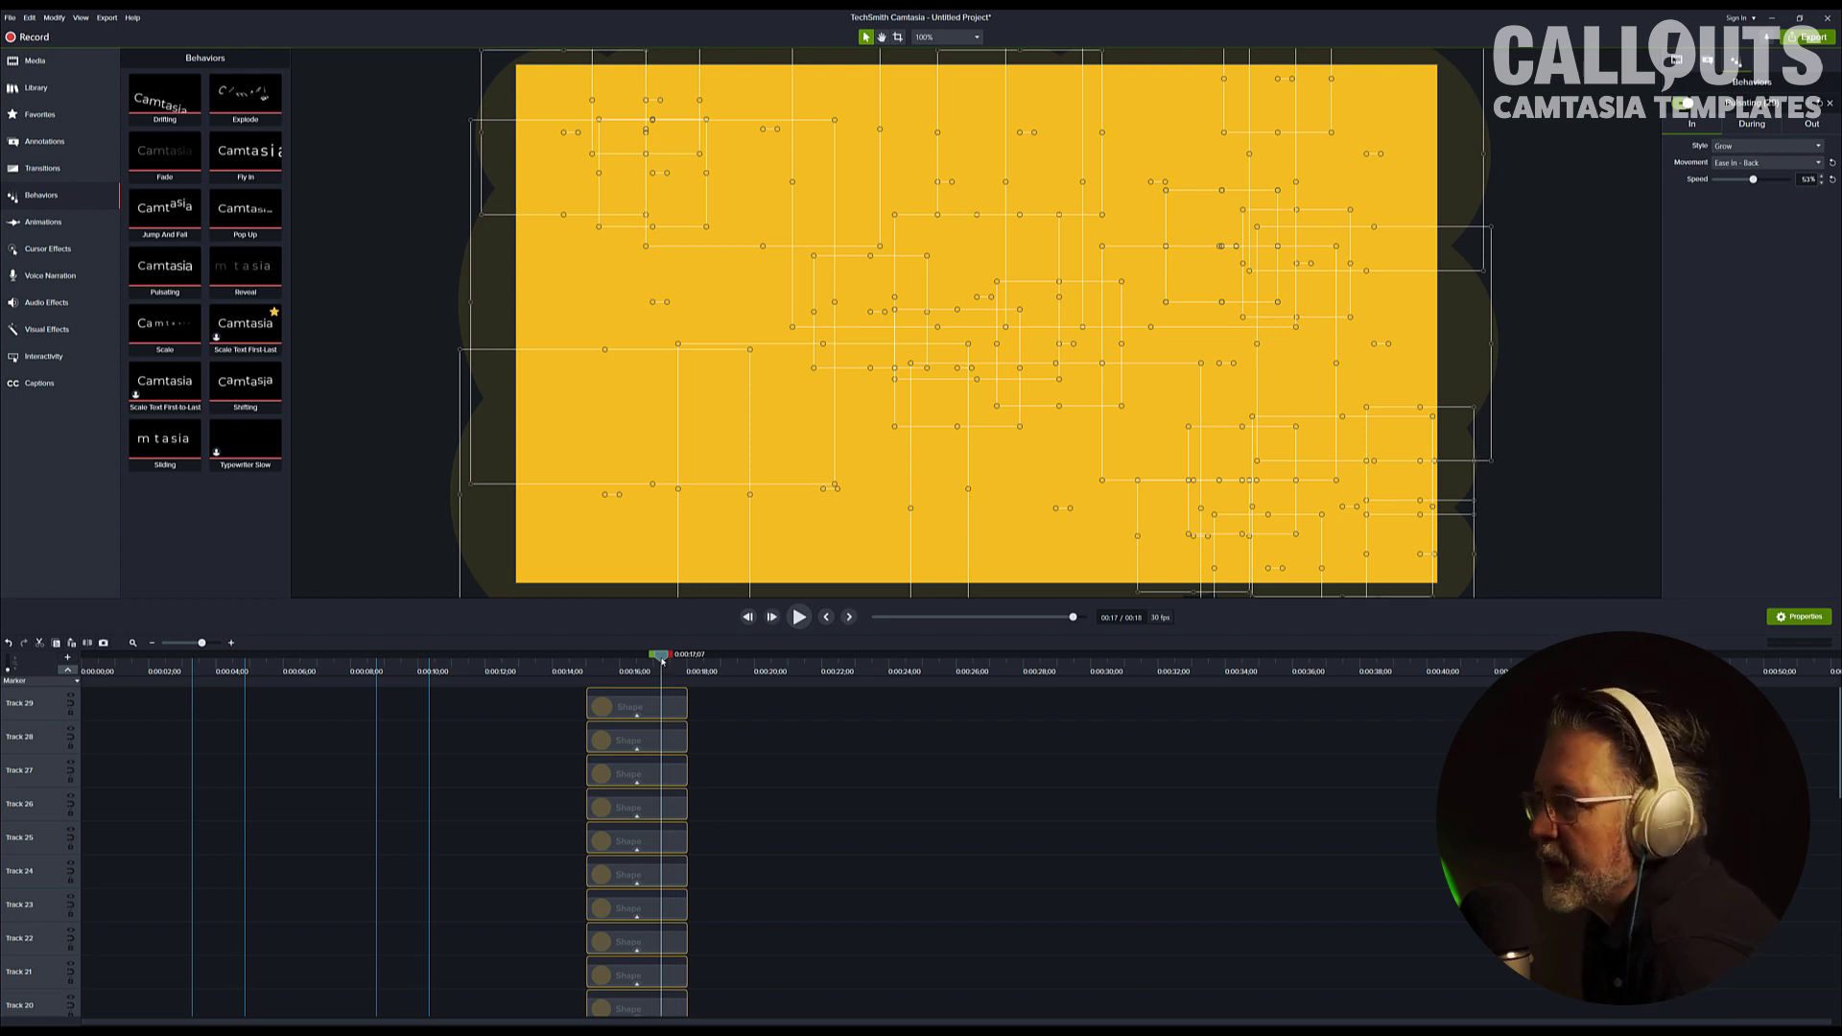
mouse_move(662, 661)
mouse_down()
mouse_move(629, 668)
mouse_move(687, 687)
mouse_up()
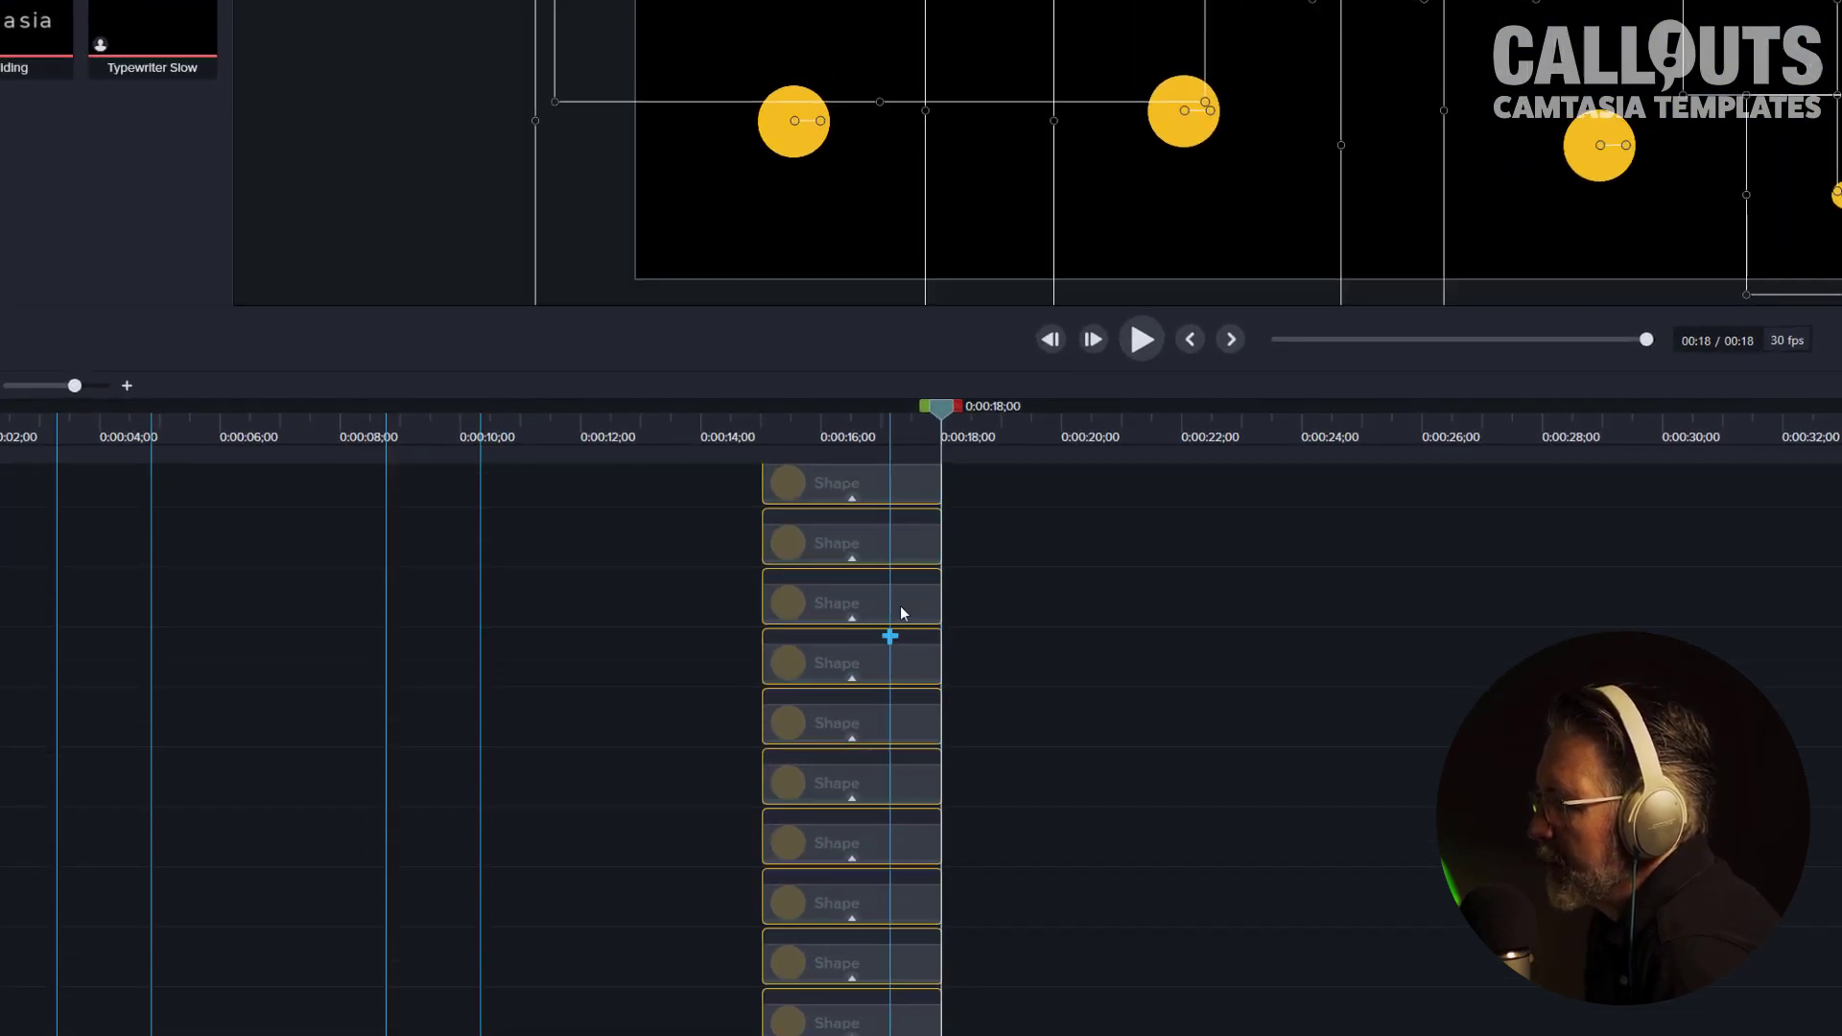
- Group the selected circle Shape clips into Group 2 with Ctrl+G
right_click(900, 604)
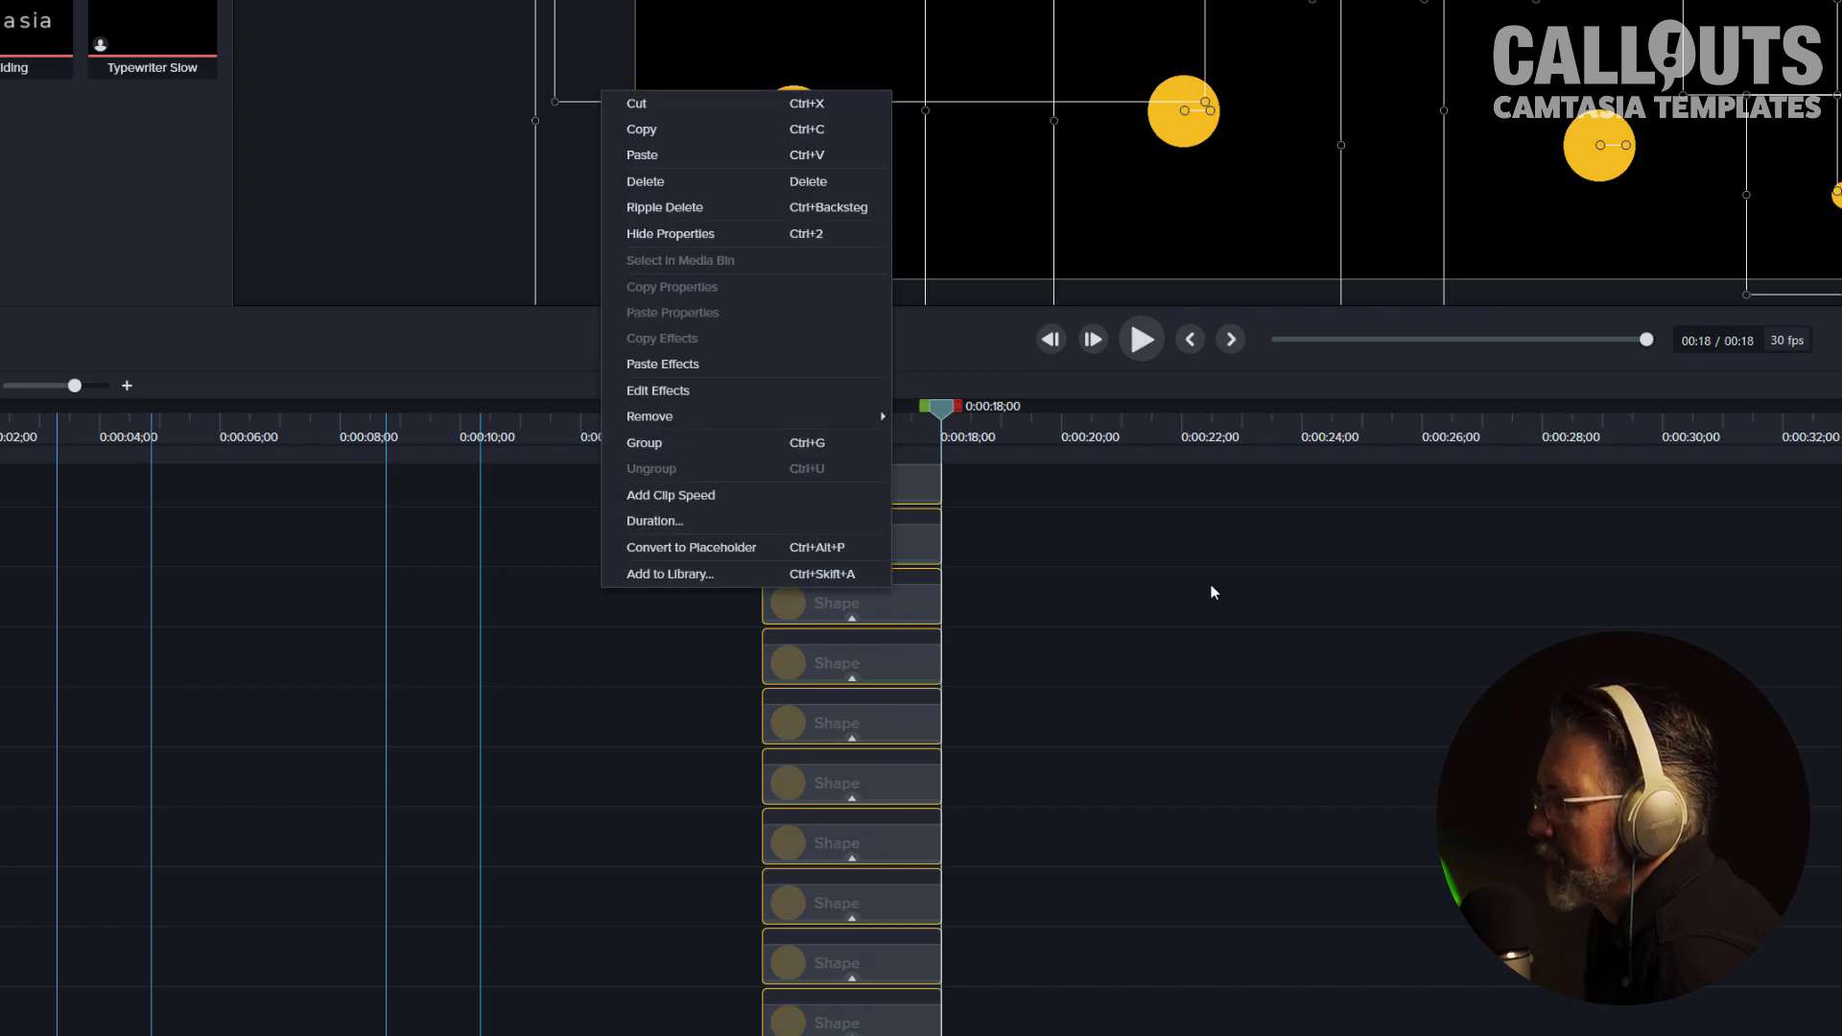
key(ctrl+g)
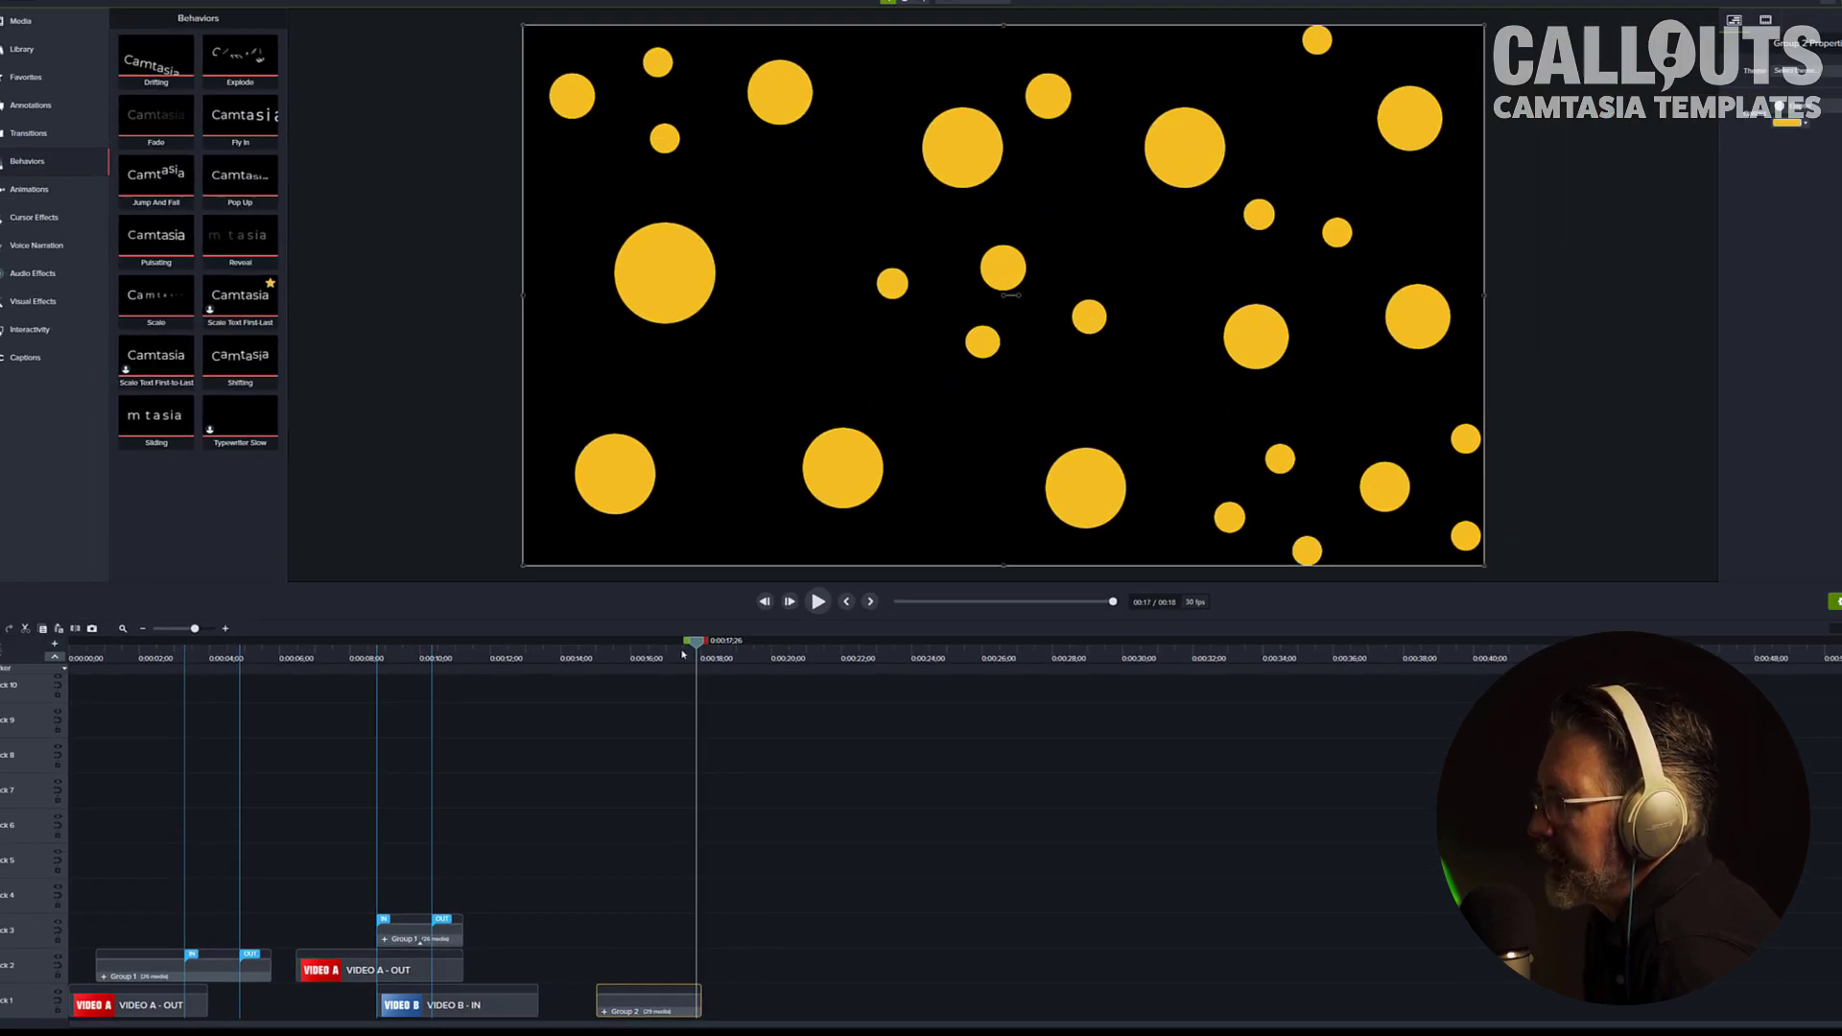
click(885, 433)
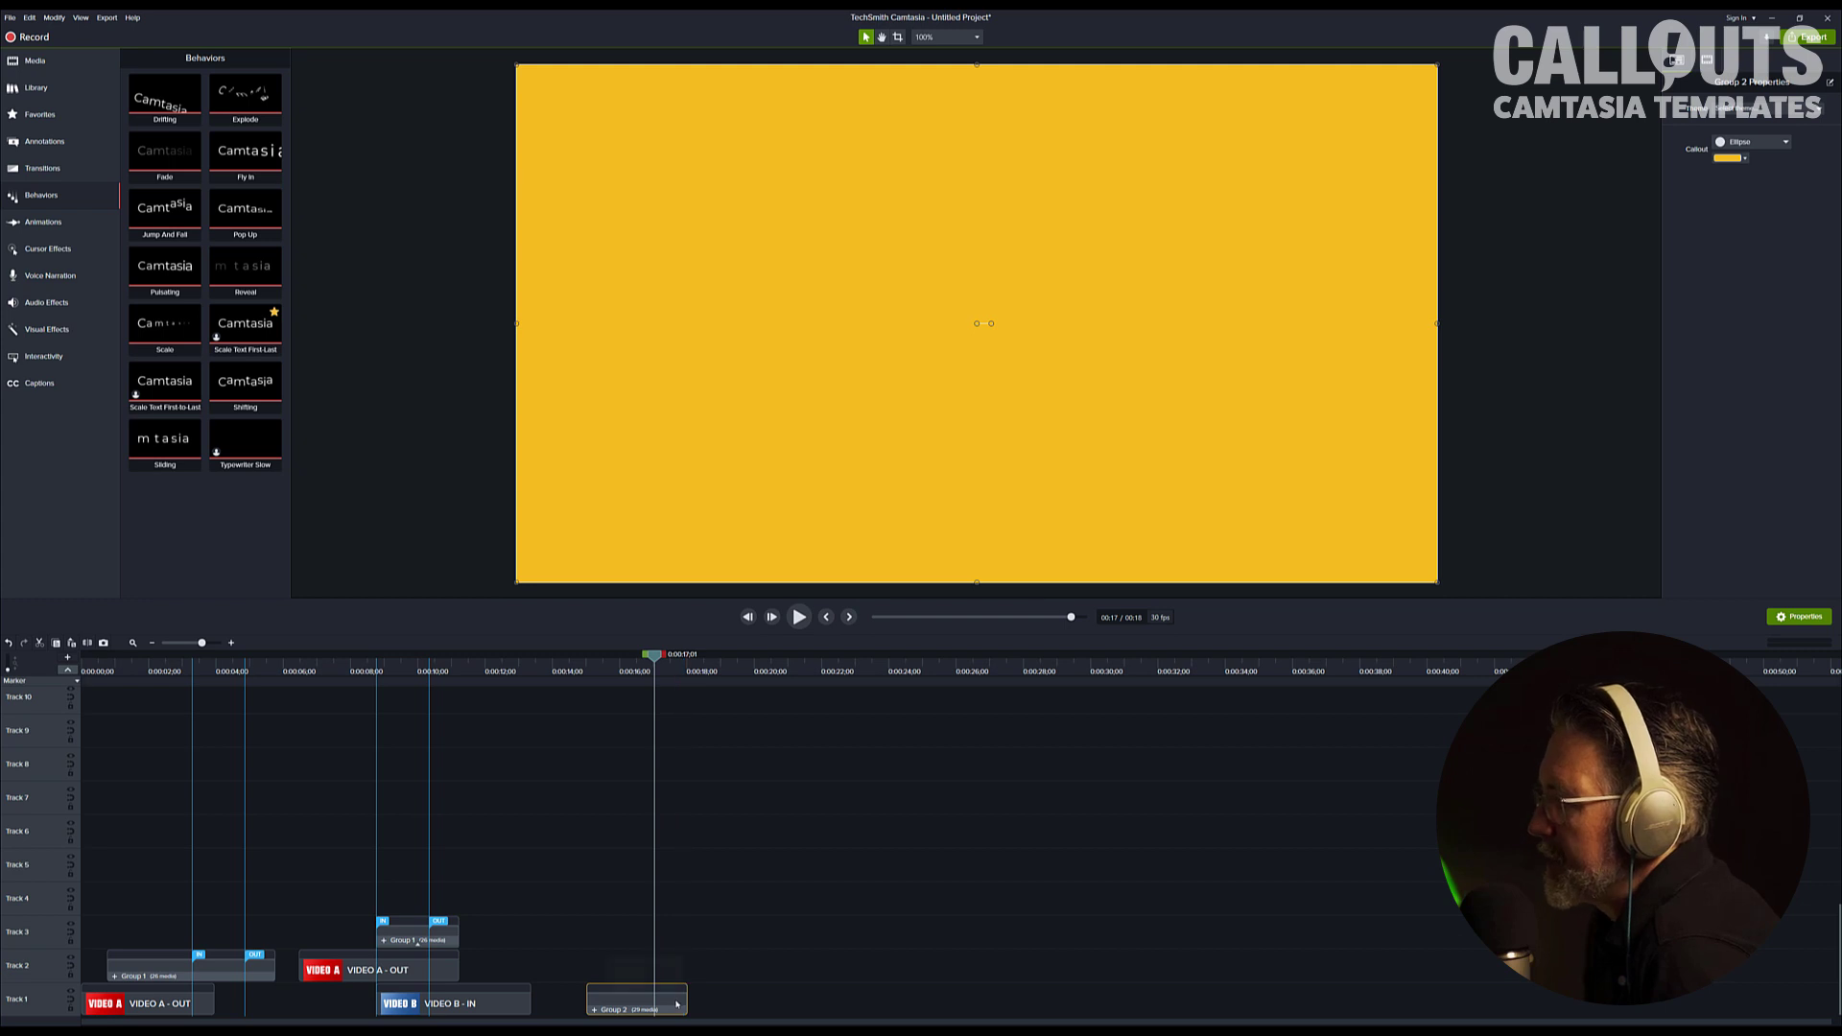
- Inspect Group 2's callout shape options and visual properties without changing them
click(1758, 150)
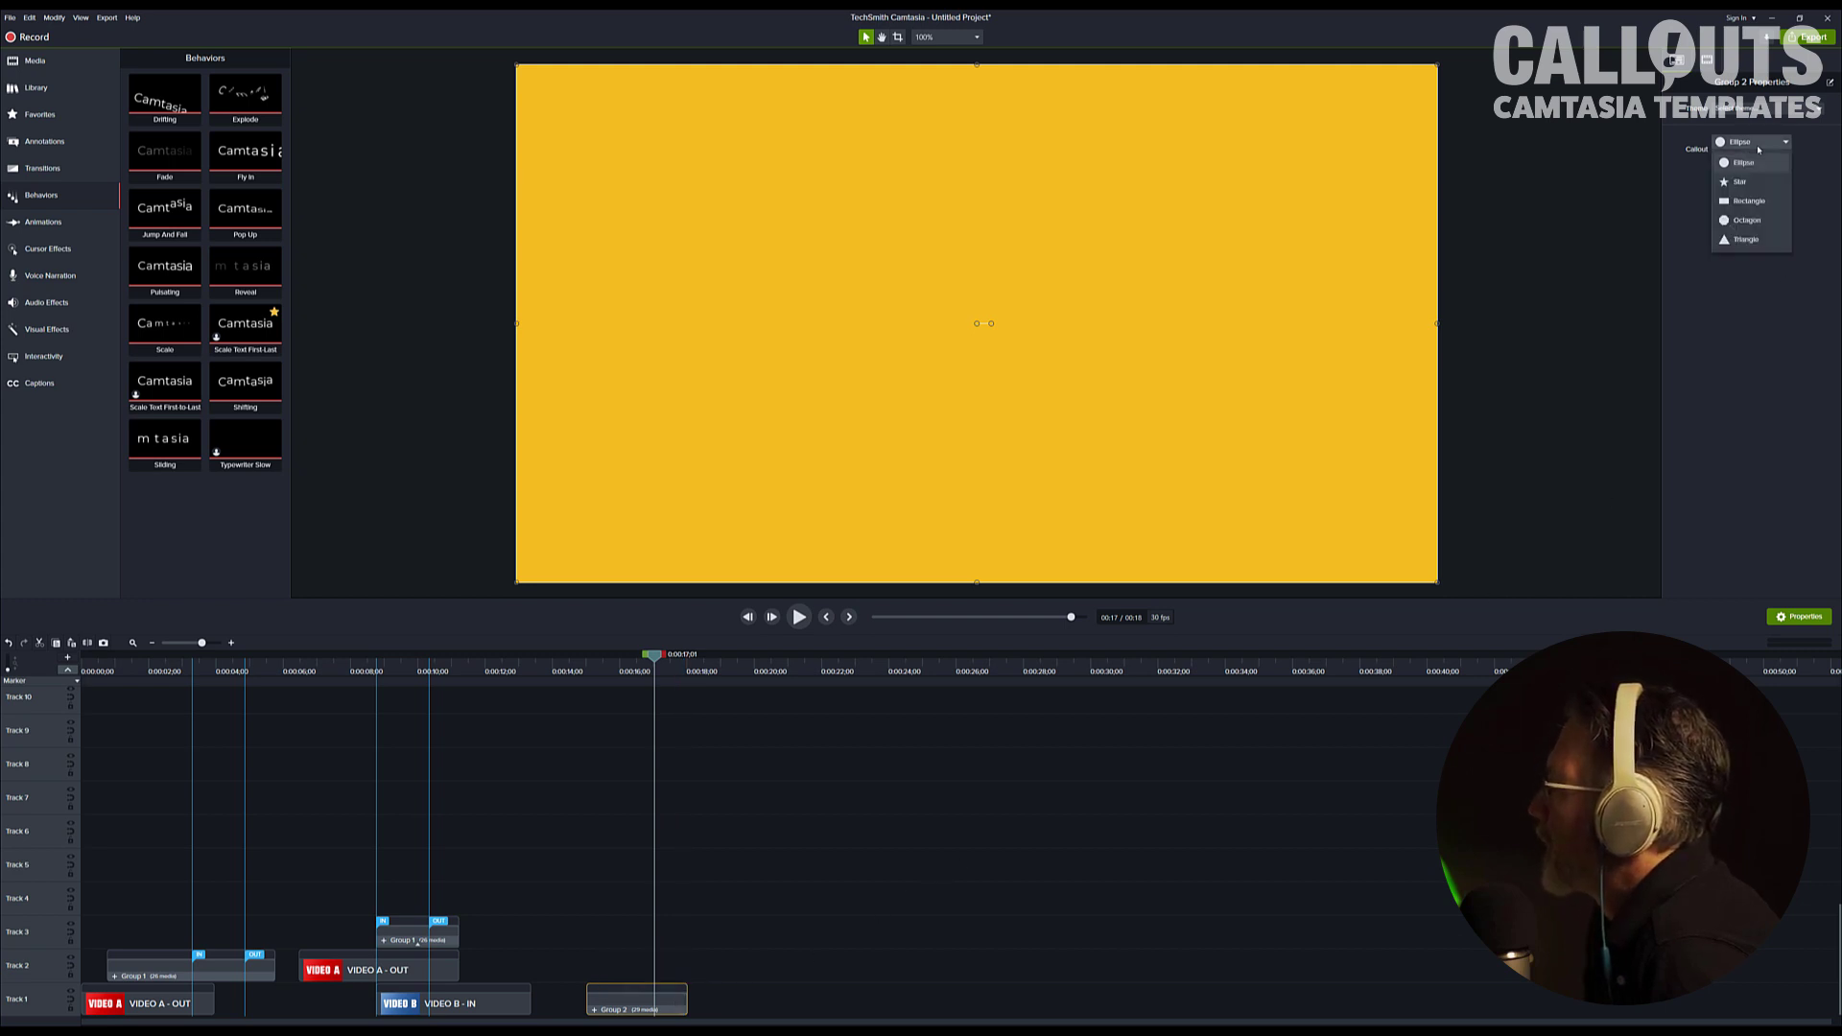
click(1762, 143)
click(1726, 107)
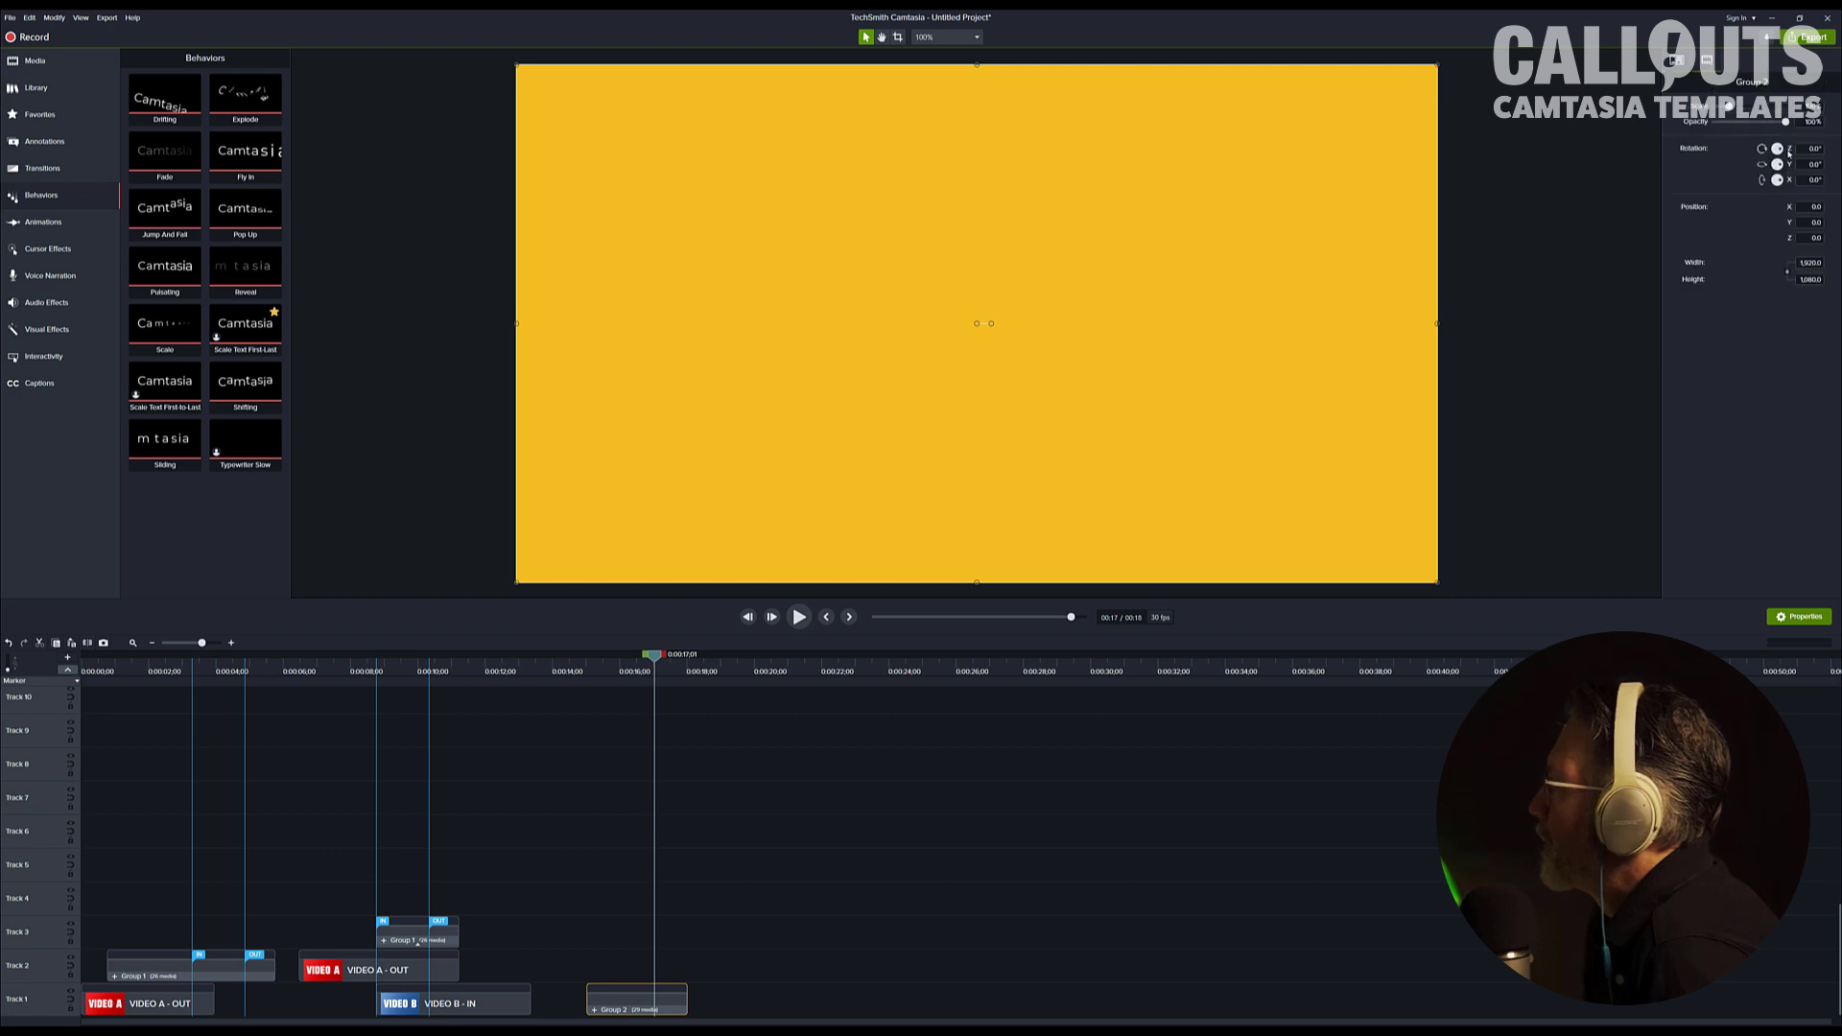
click(1672, 60)
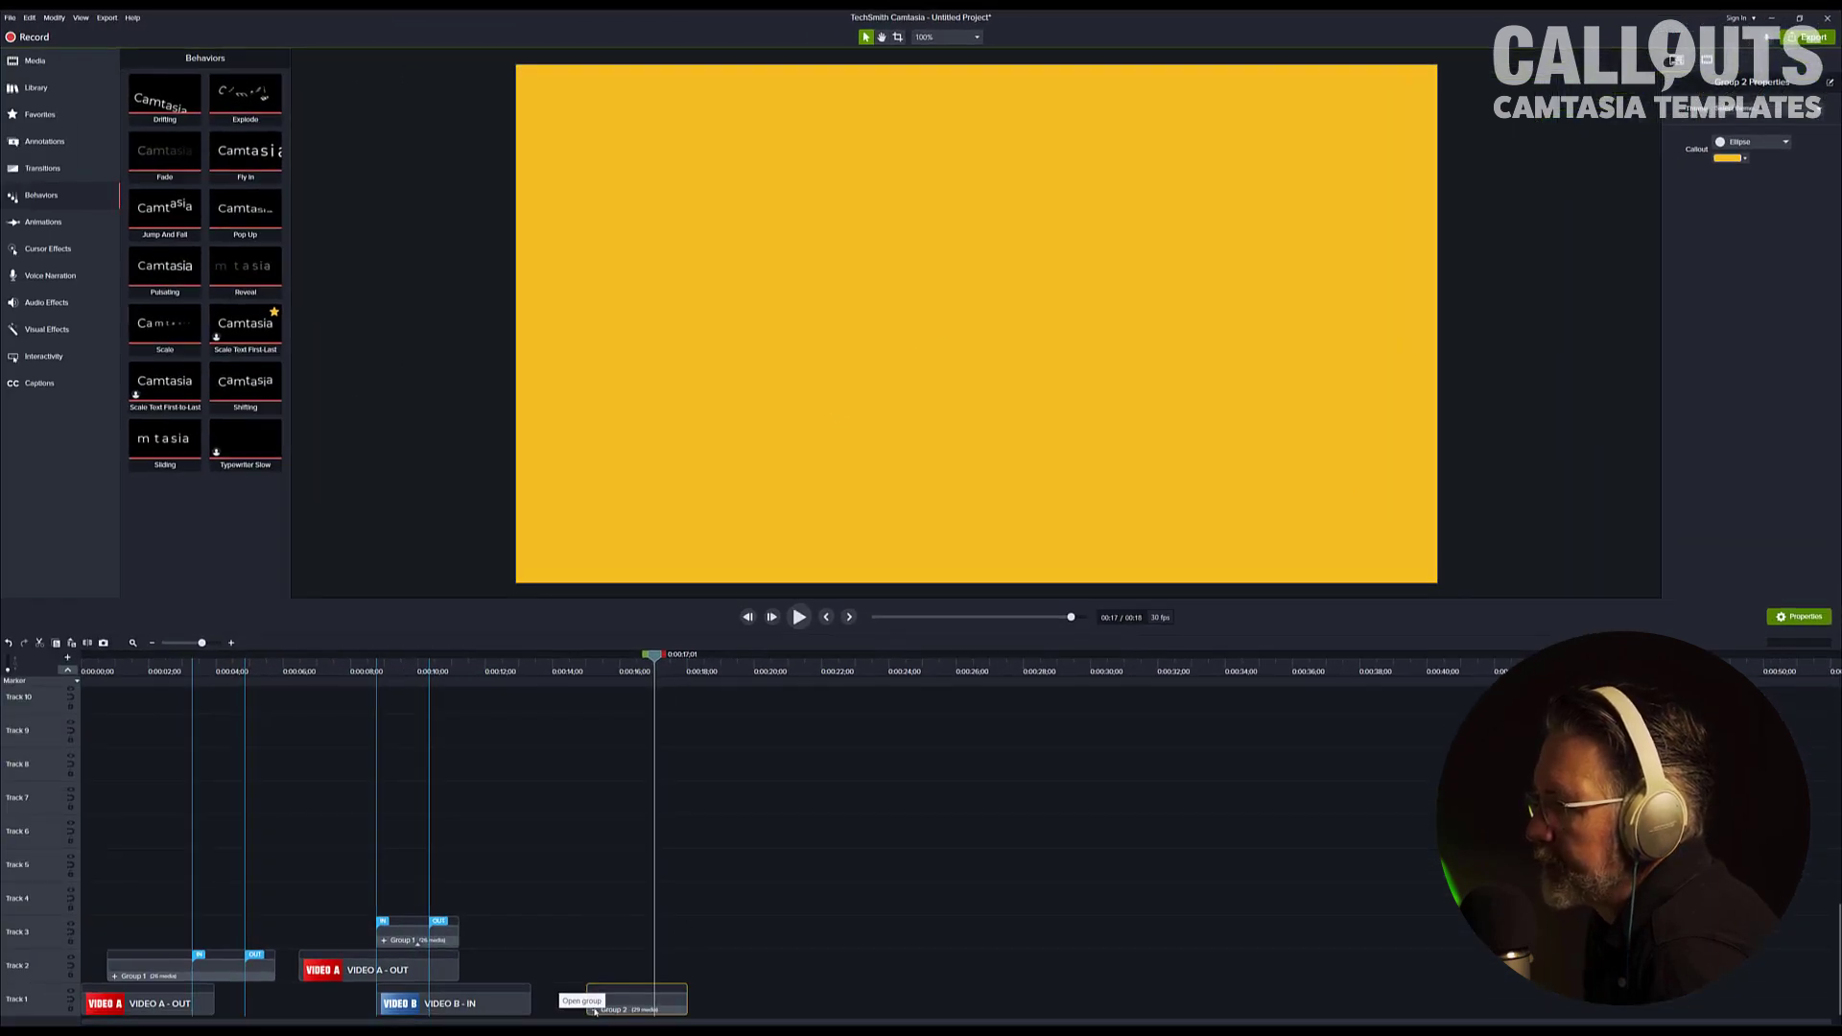
- Set Fill Opacity to 0% for every circle inside Group 2, keeping a solid outline
click(595, 1011)
click(672, 907)
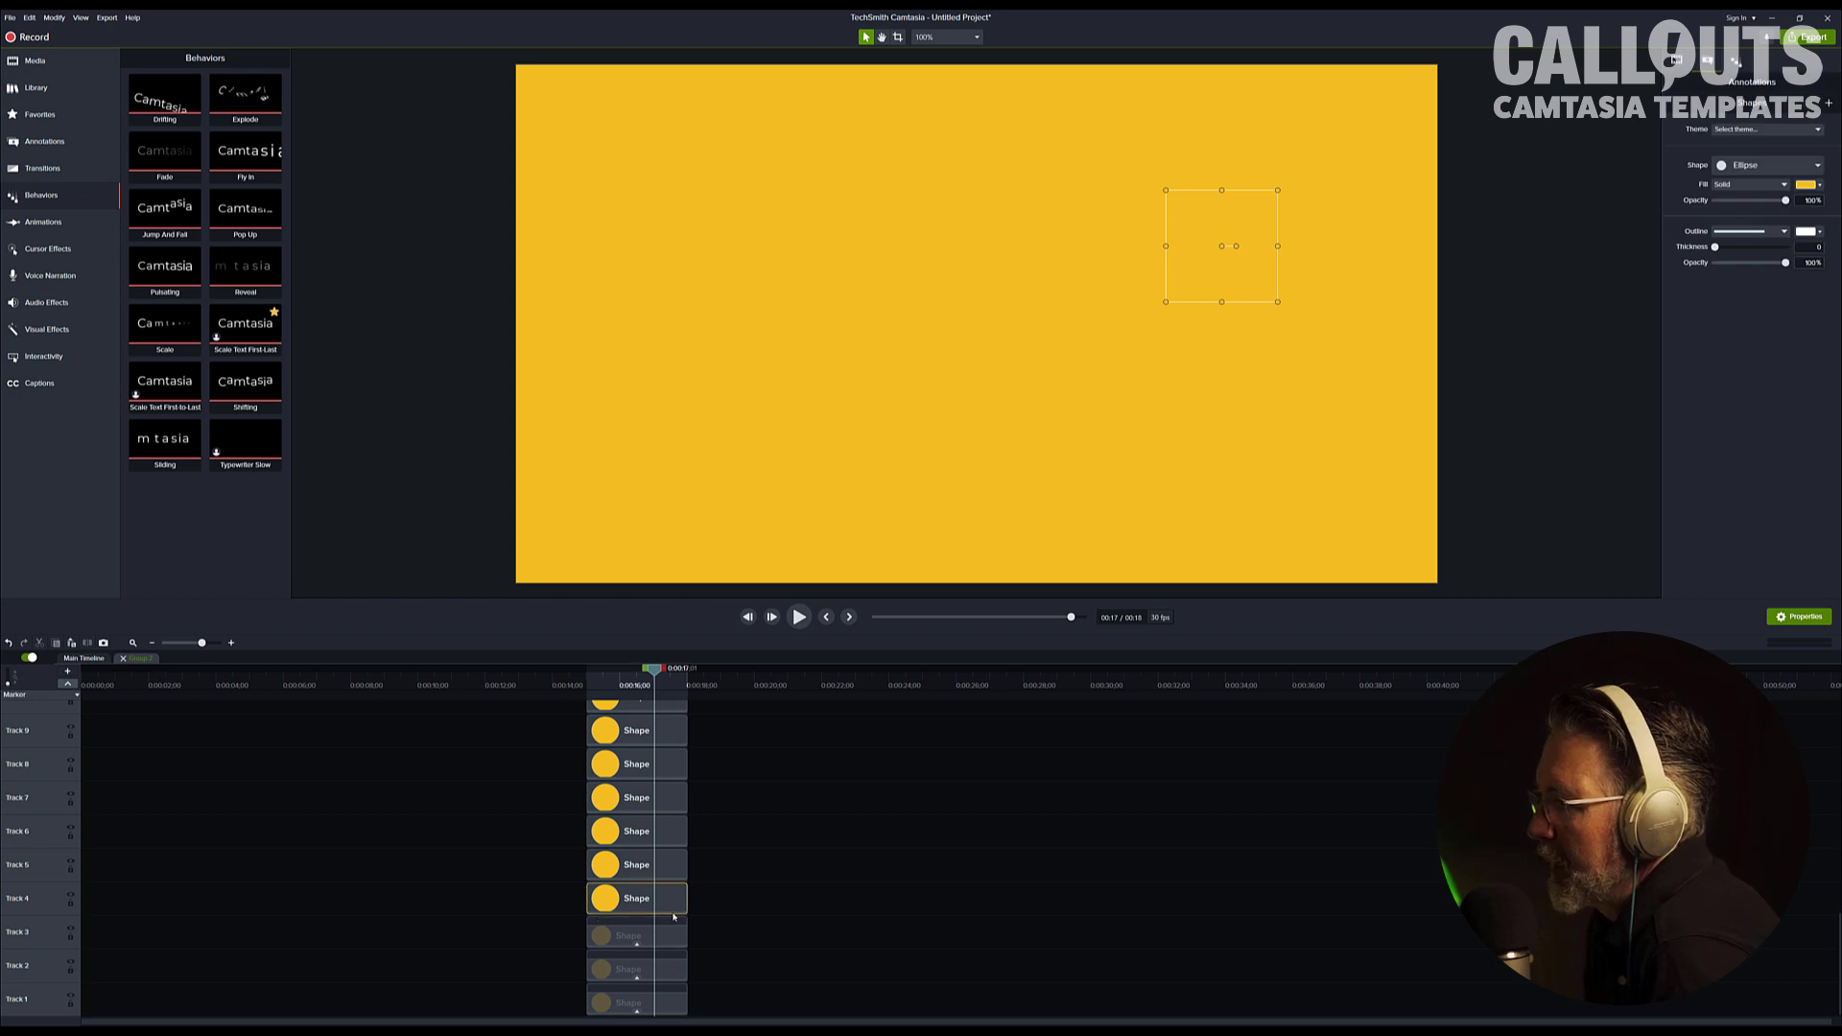
key(ctrl+a)
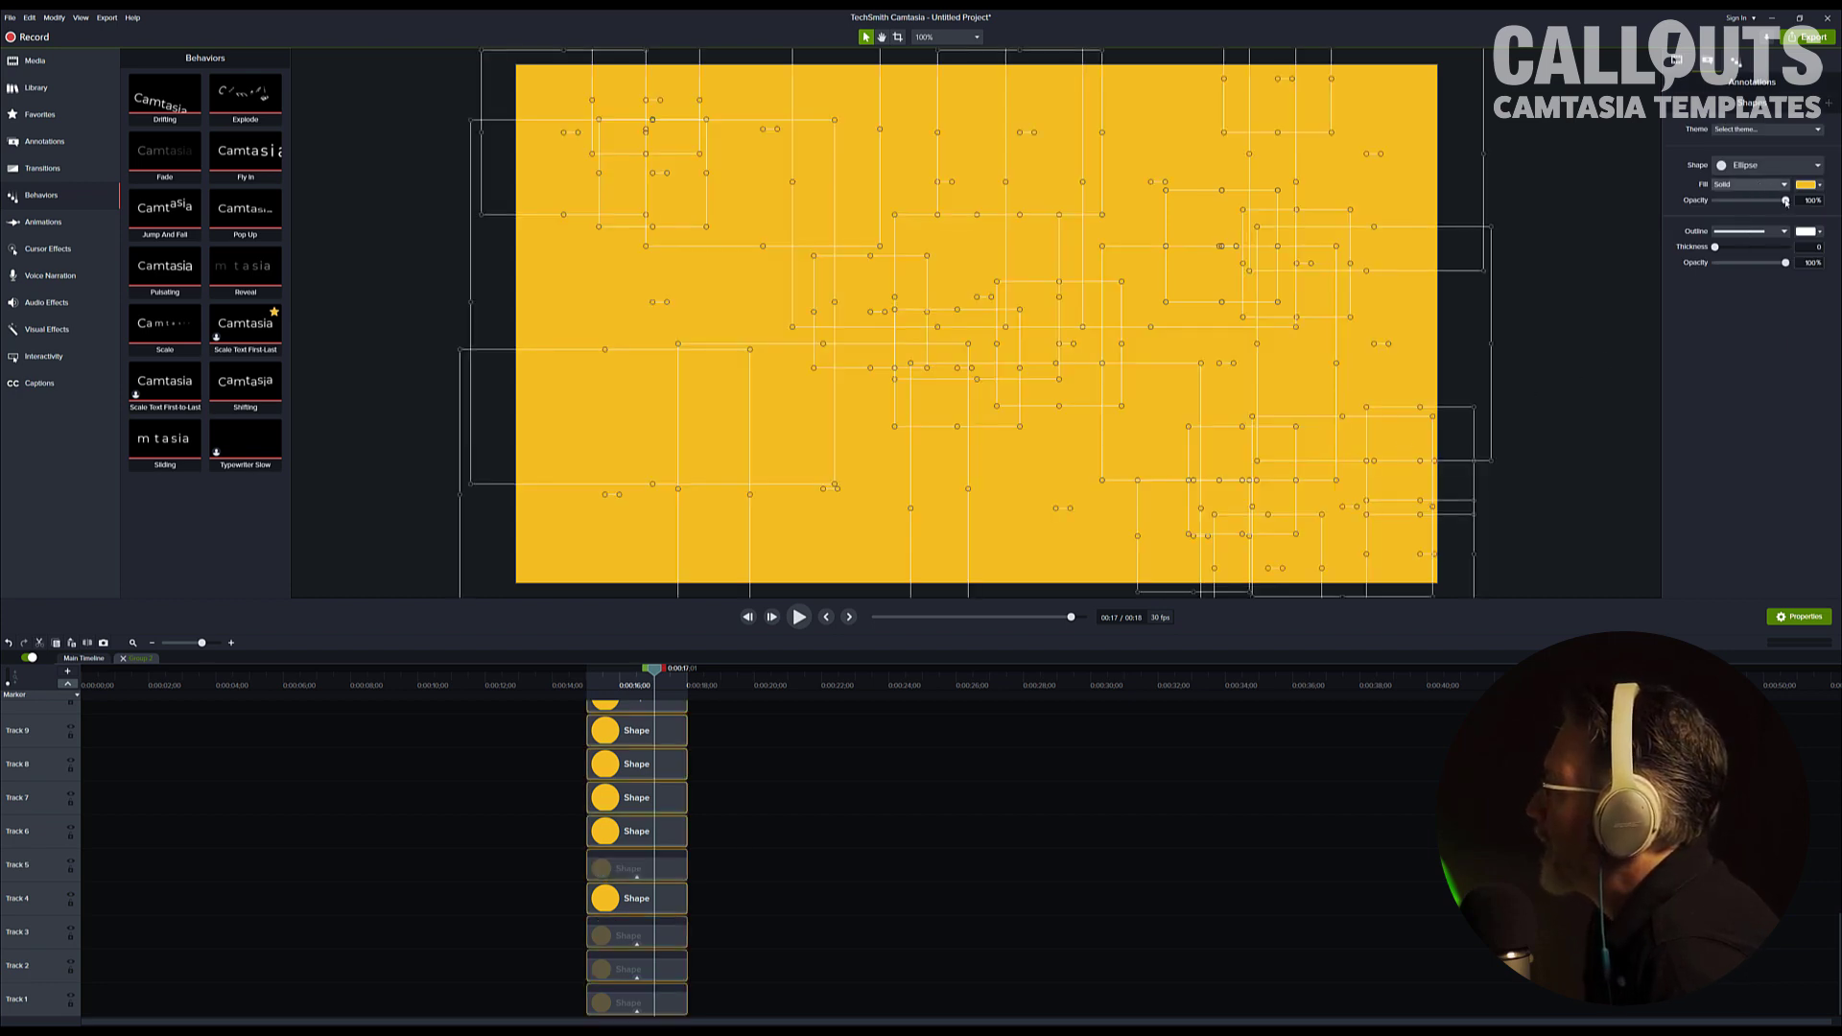
click(1711, 201)
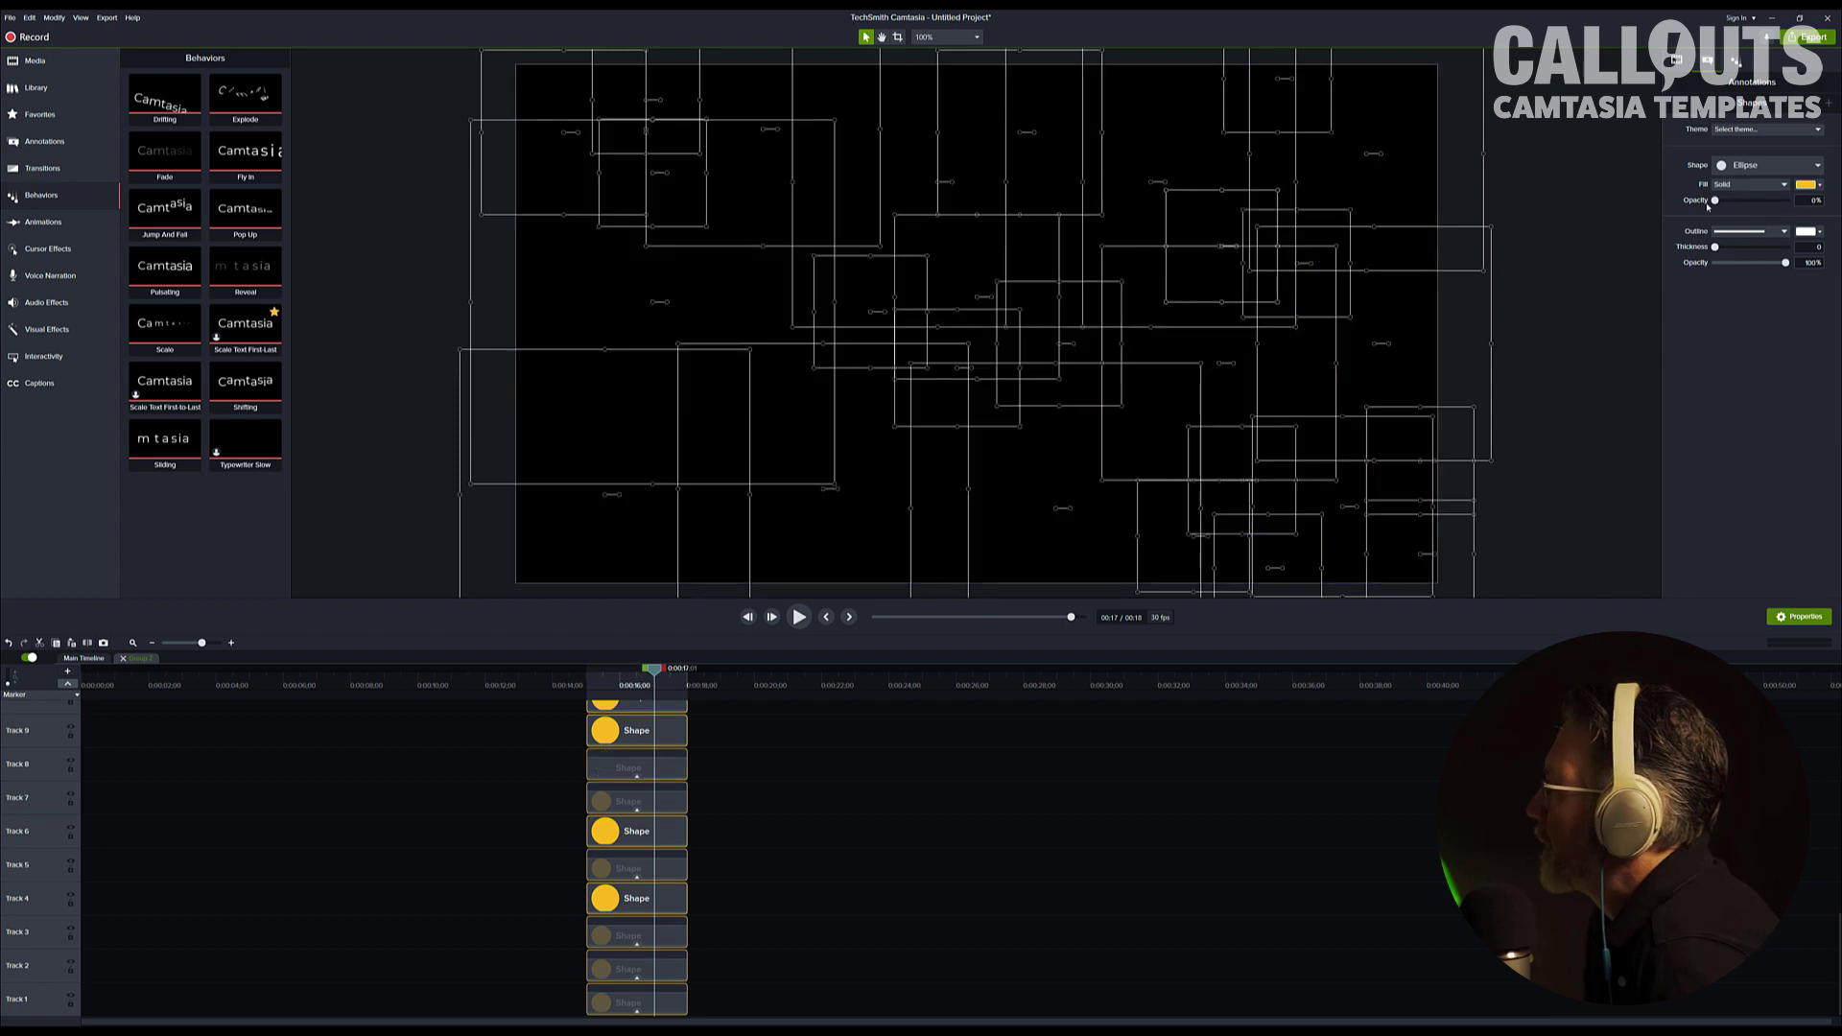
click(1773, 237)
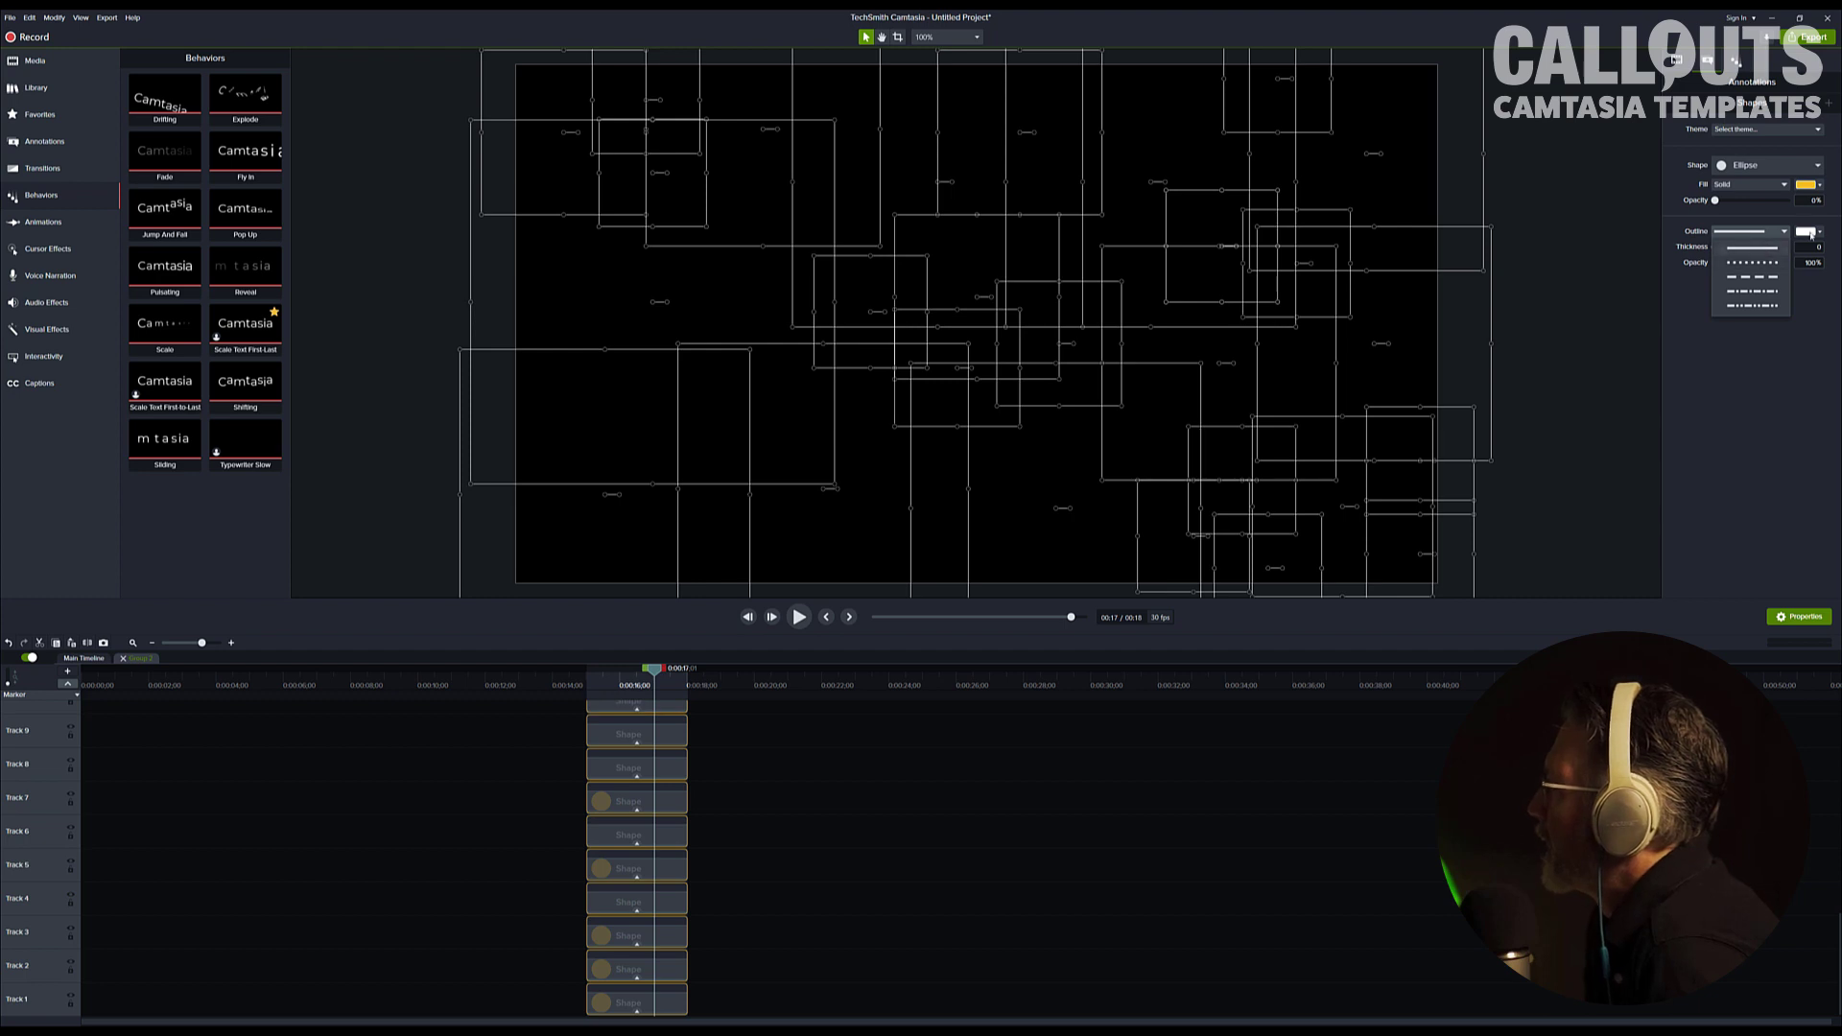
click(1808, 235)
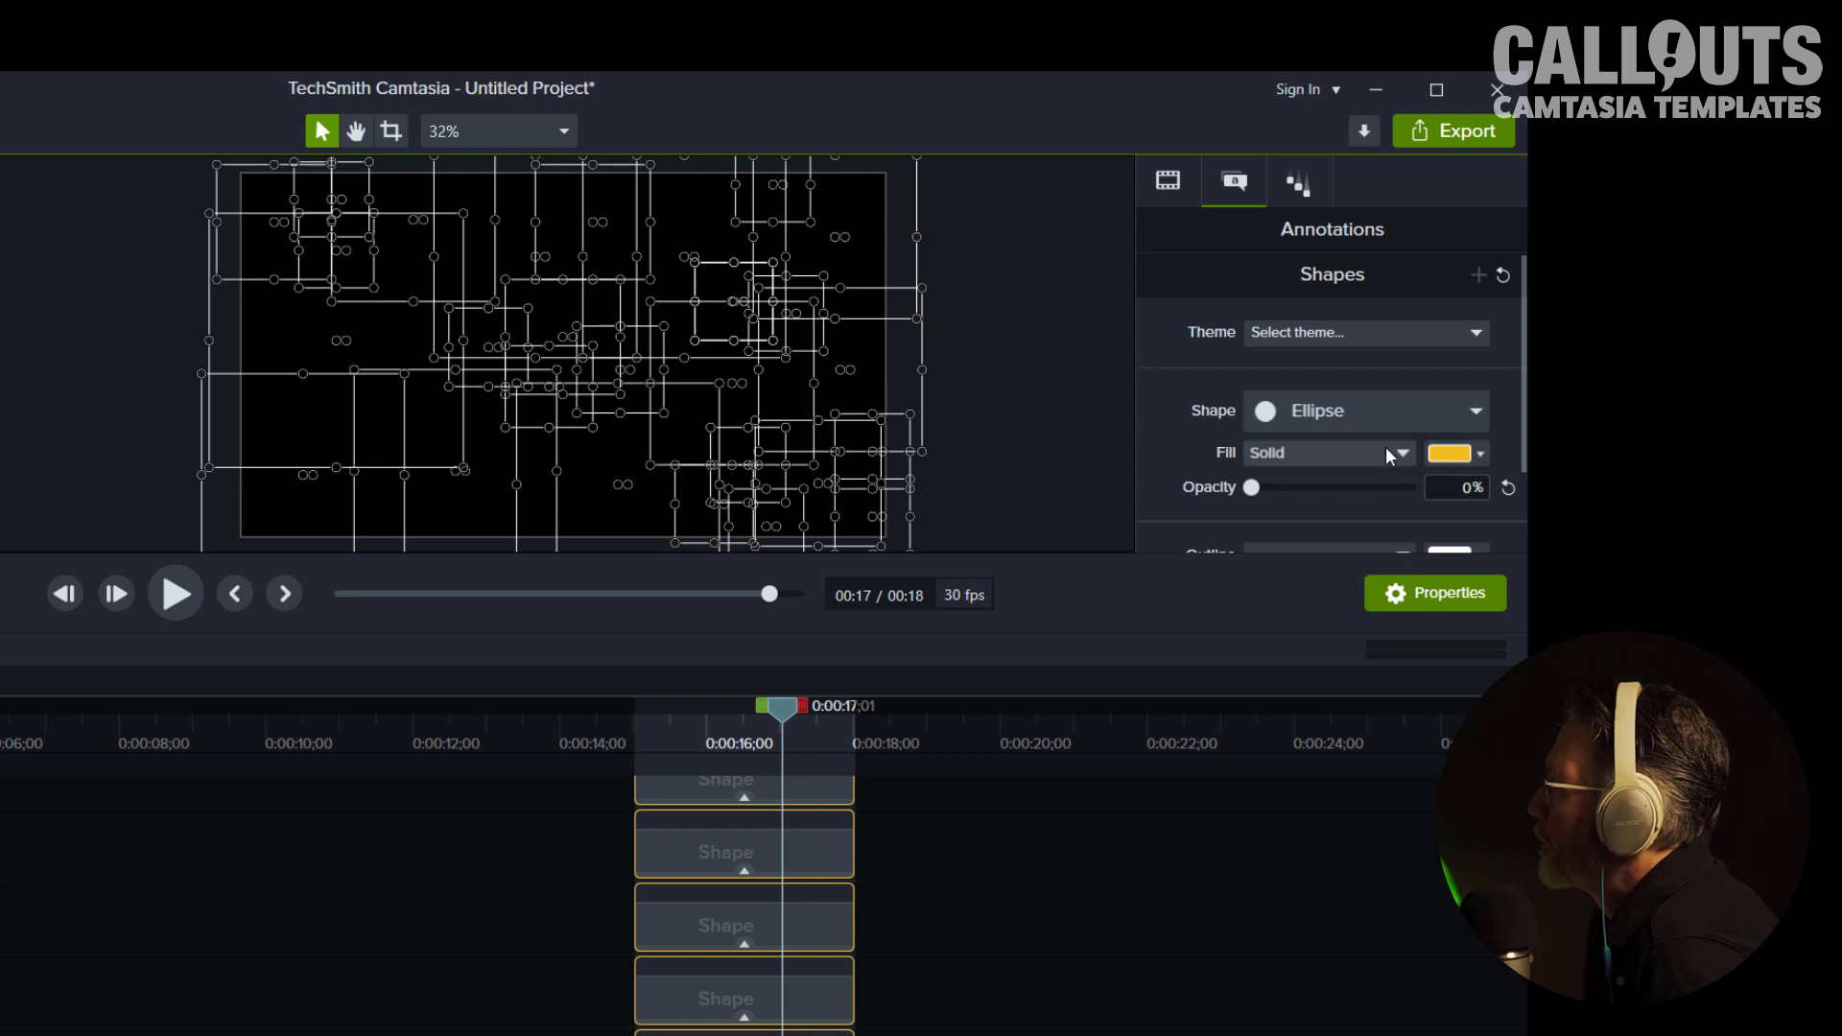
- Color the Group 2 shapes' outlines with the same yellow as their fill
scroll(1385, 446, down, 2)
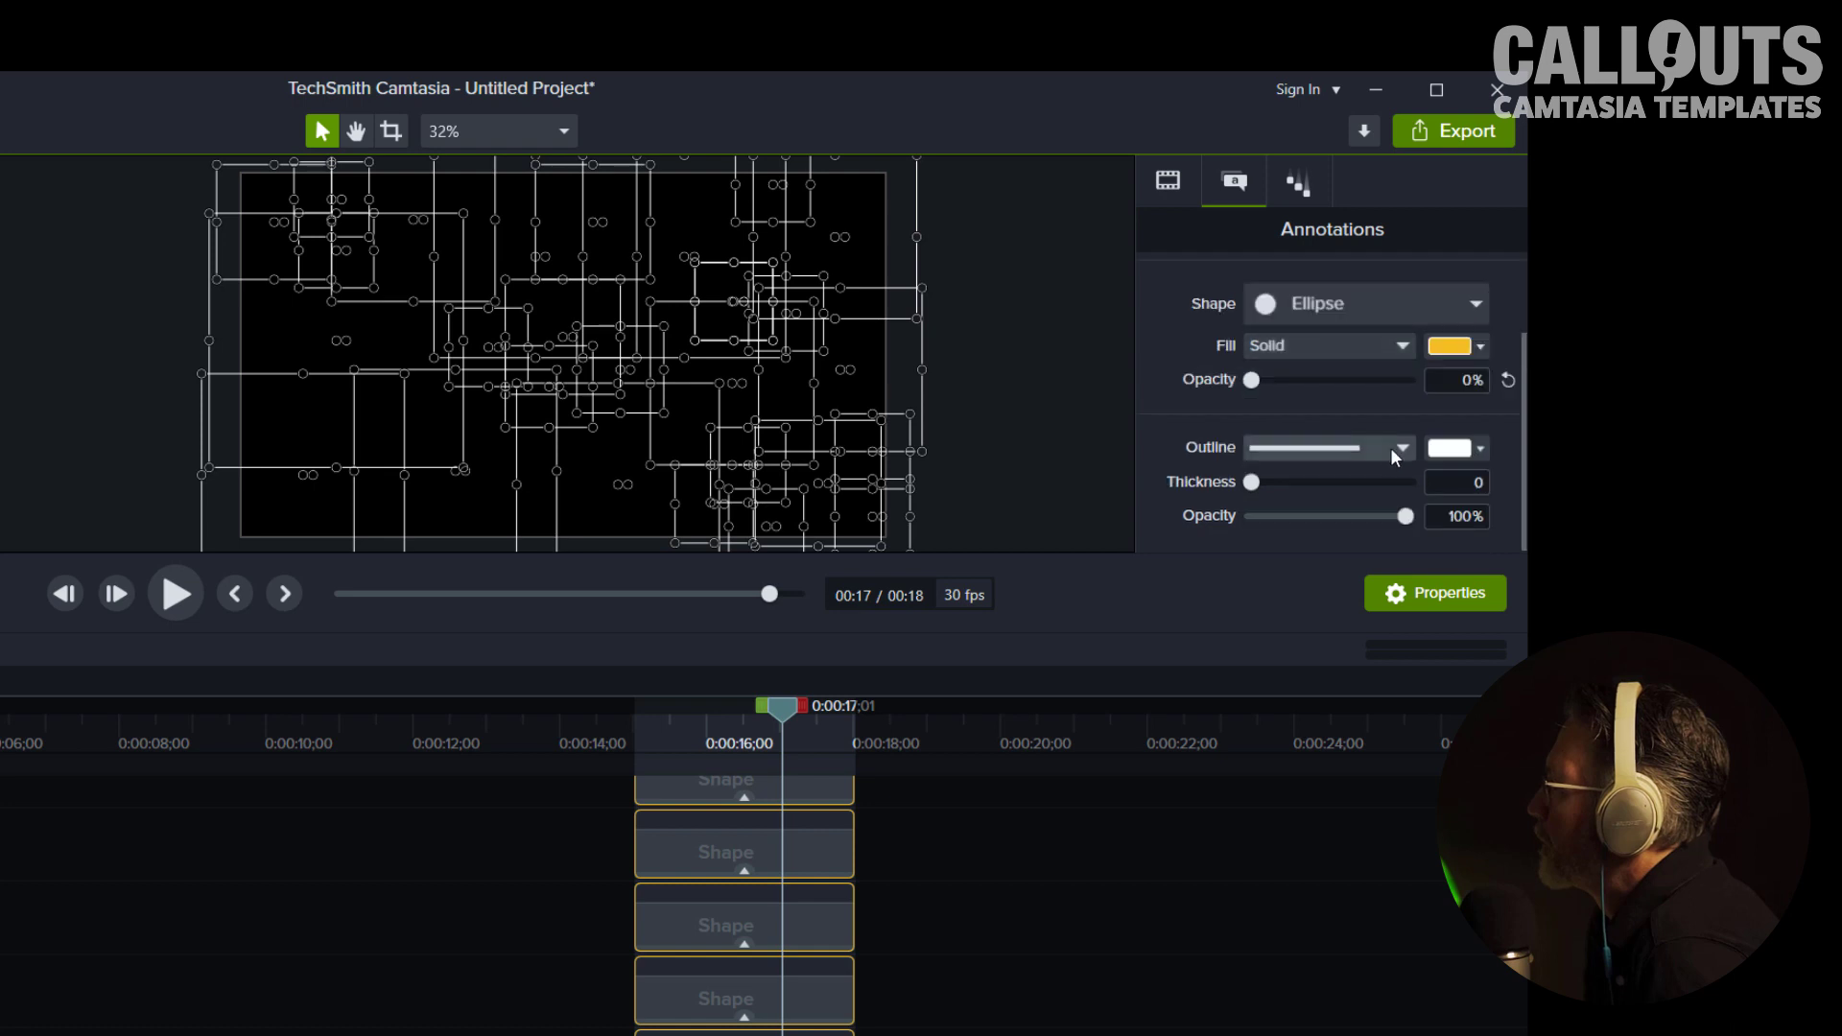
click(1482, 448)
click(1556, 508)
click(1450, 345)
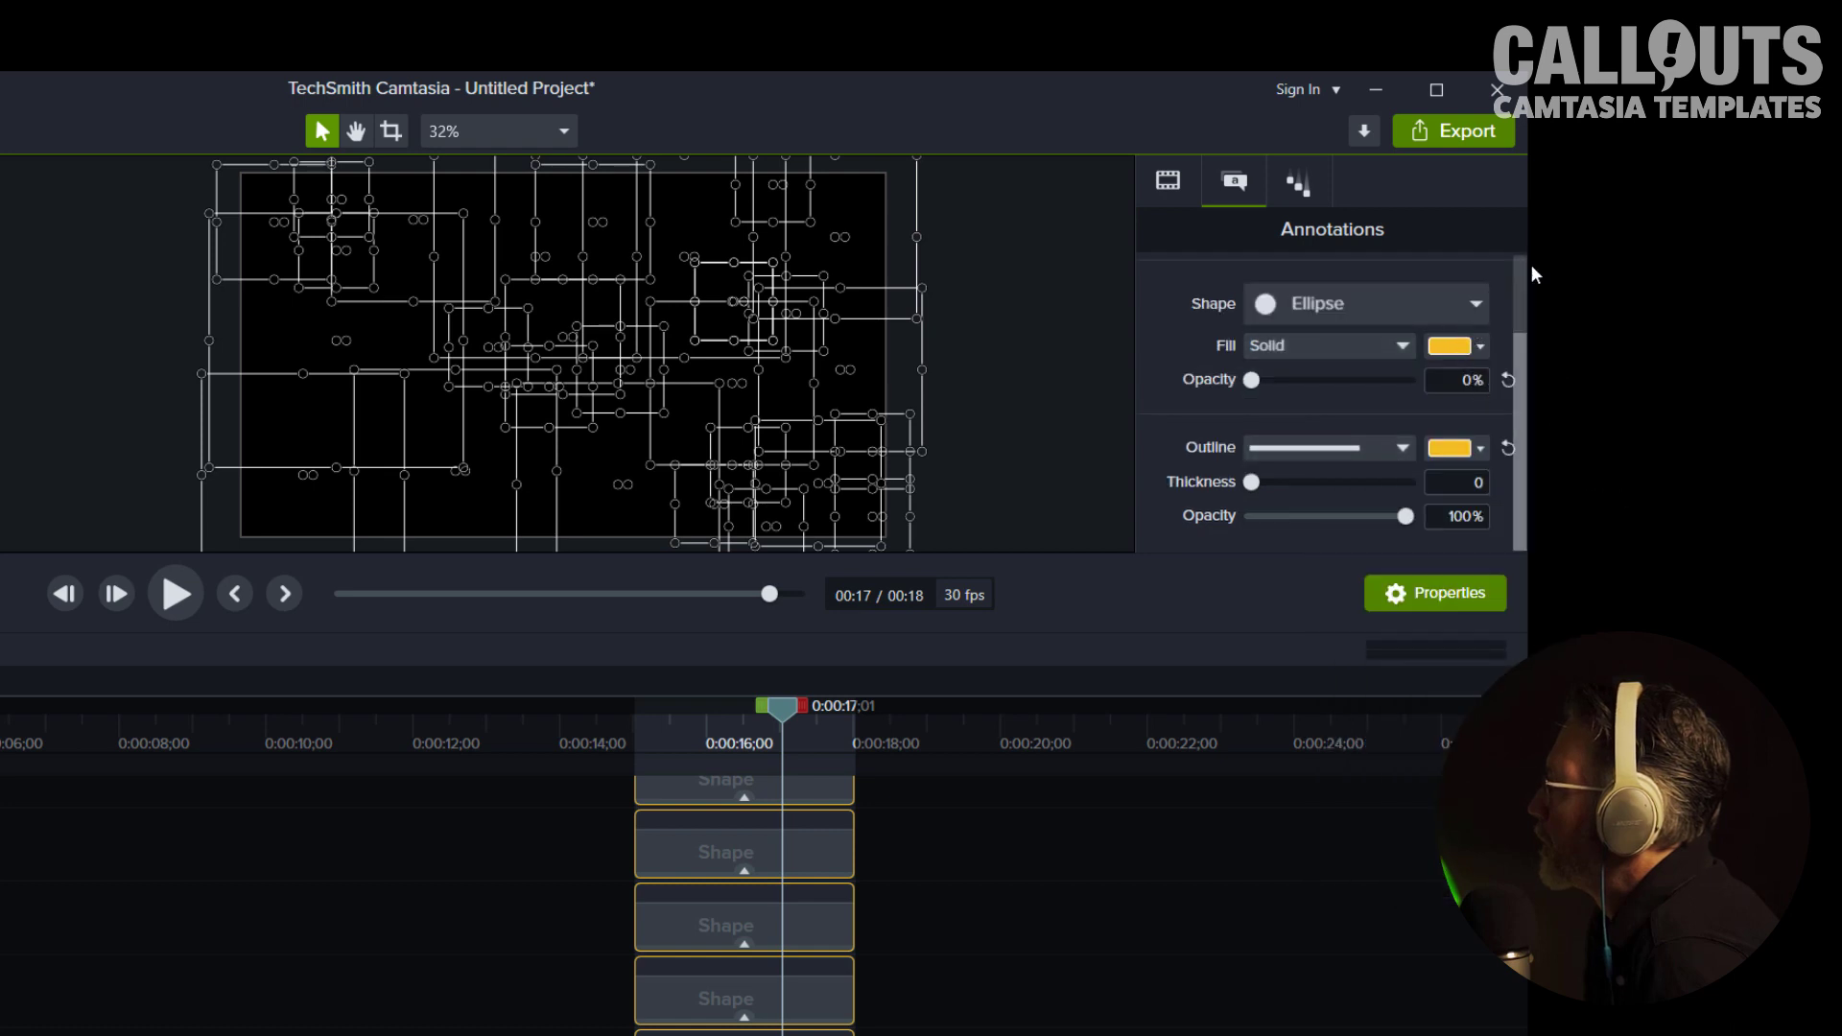
- Set the outline thickness to 4 and scrub to preview the rings growing
click(1439, 89)
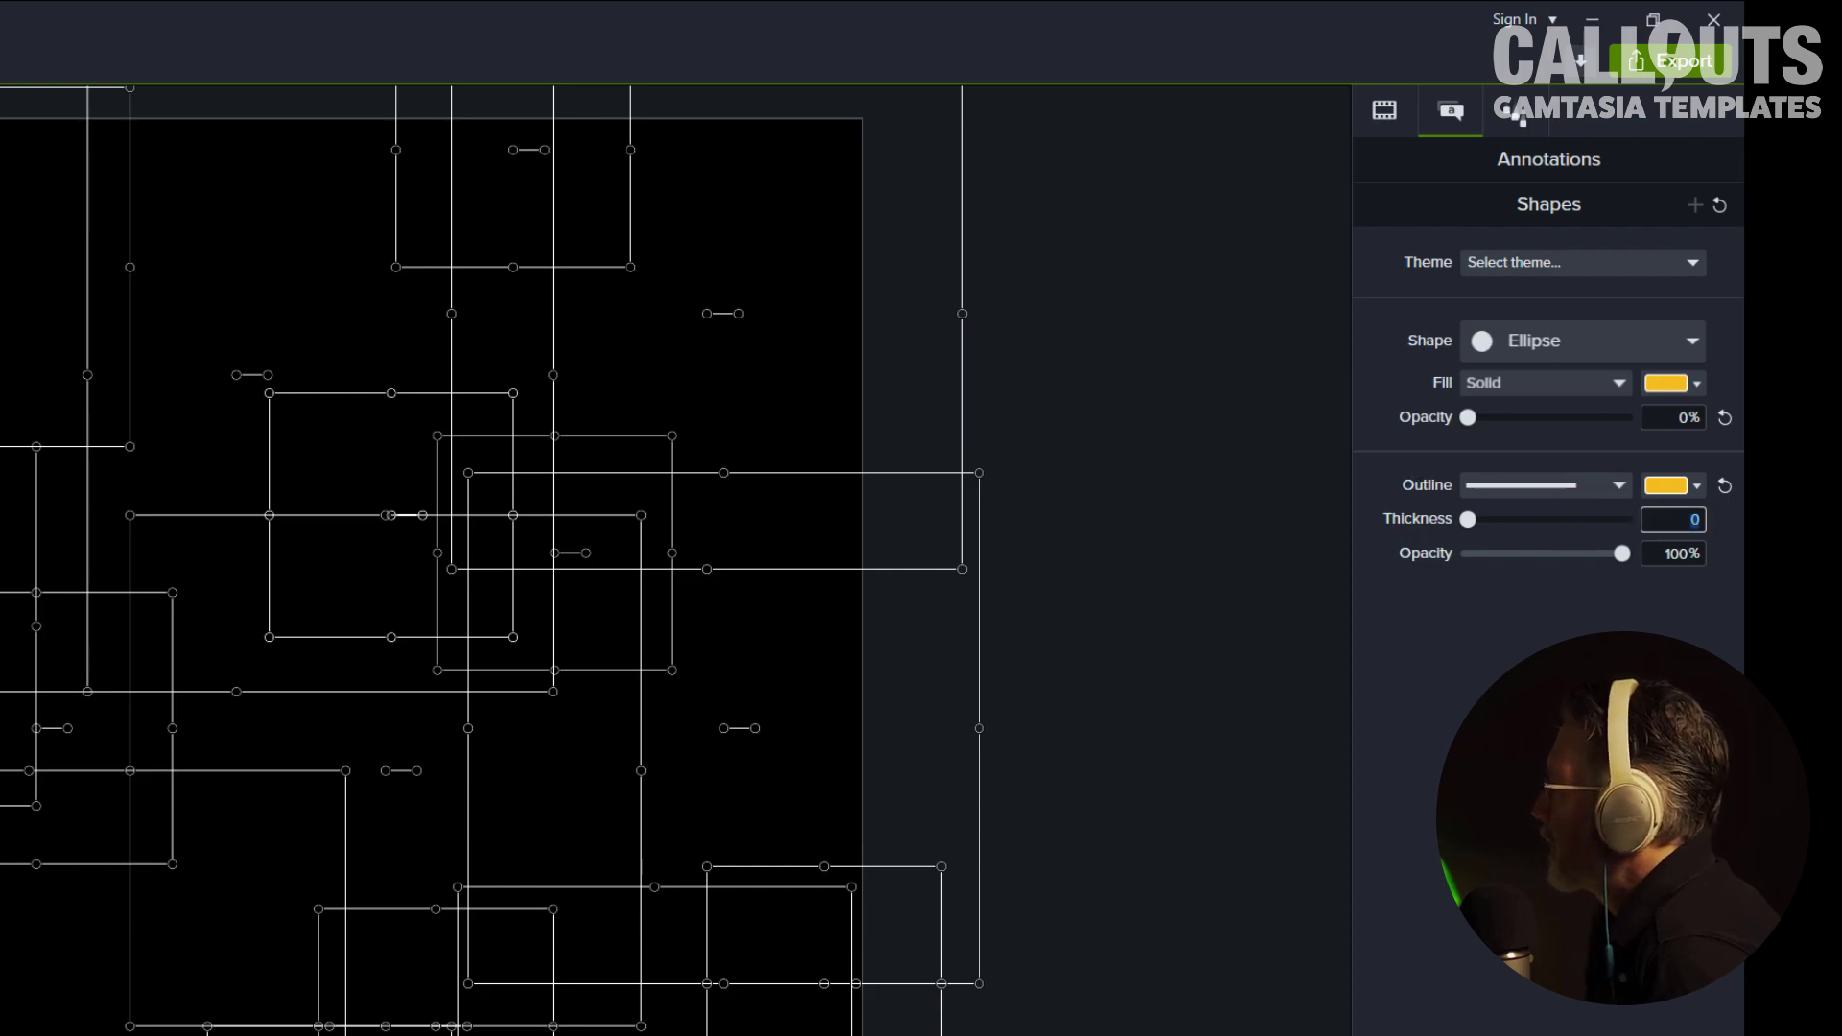
text(4)
key(Return)
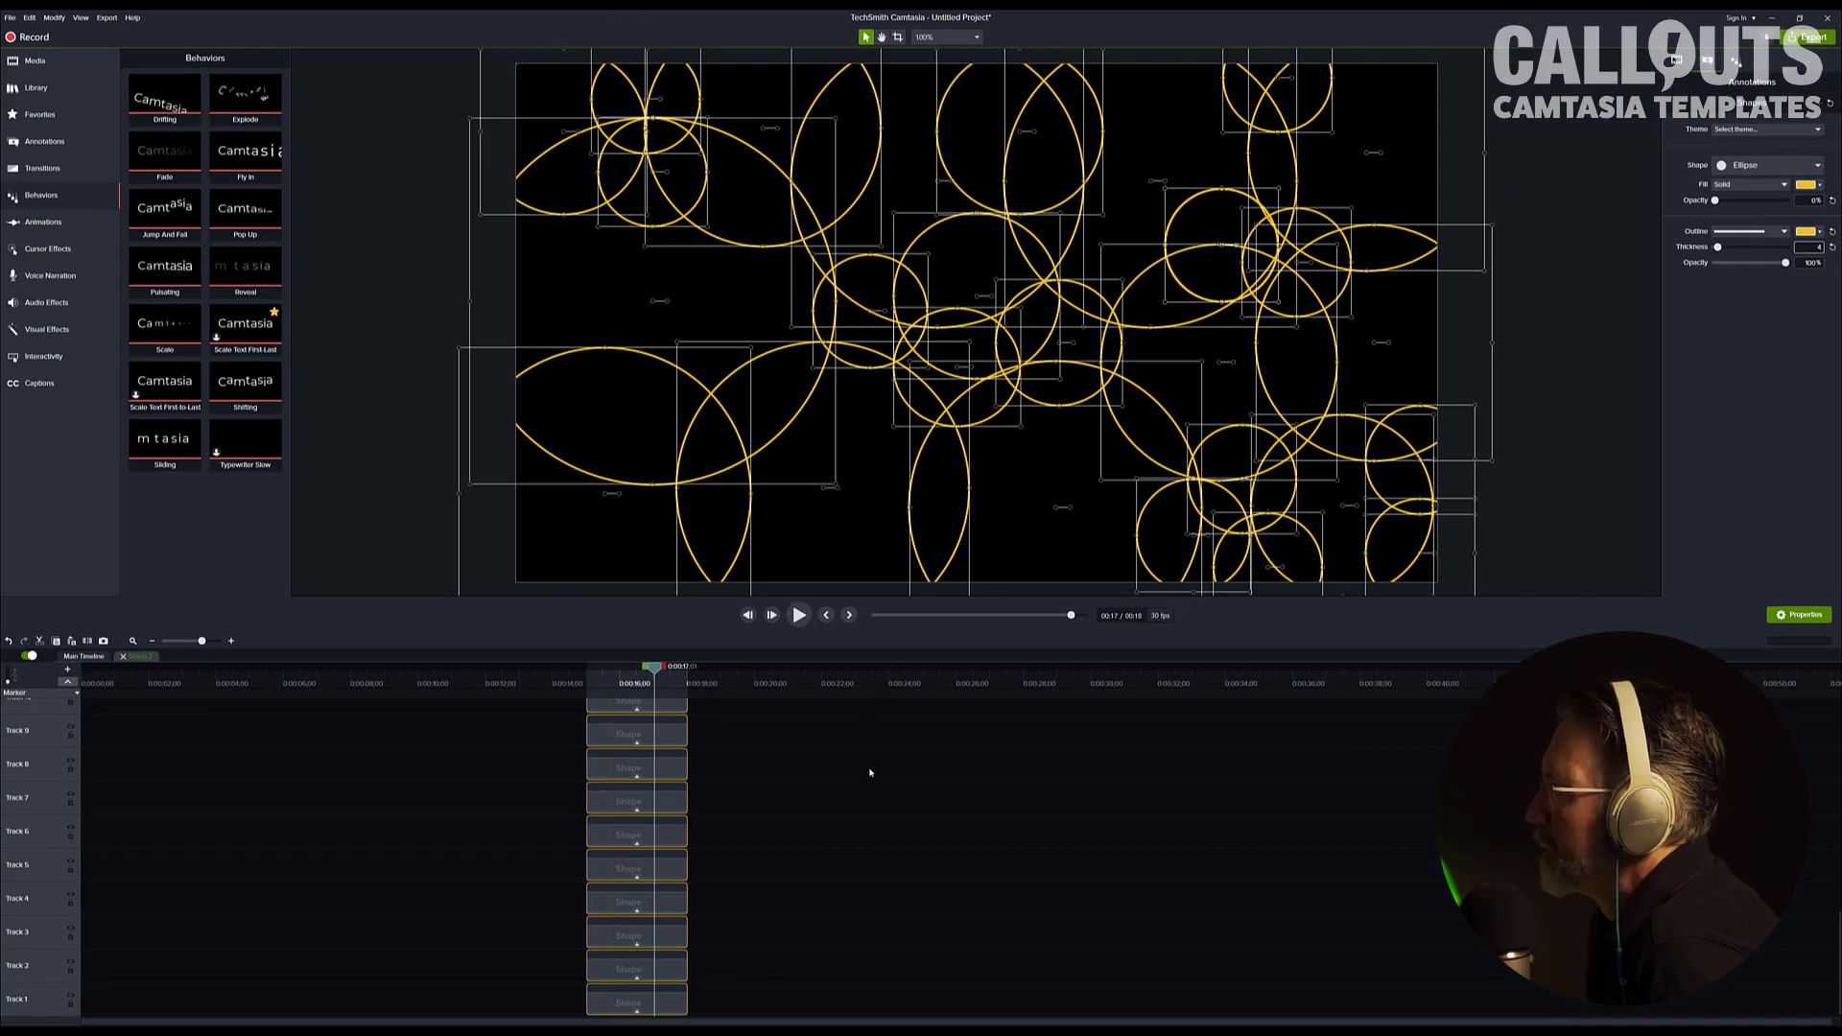
click(870, 772)
drag(656, 668, 667, 713)
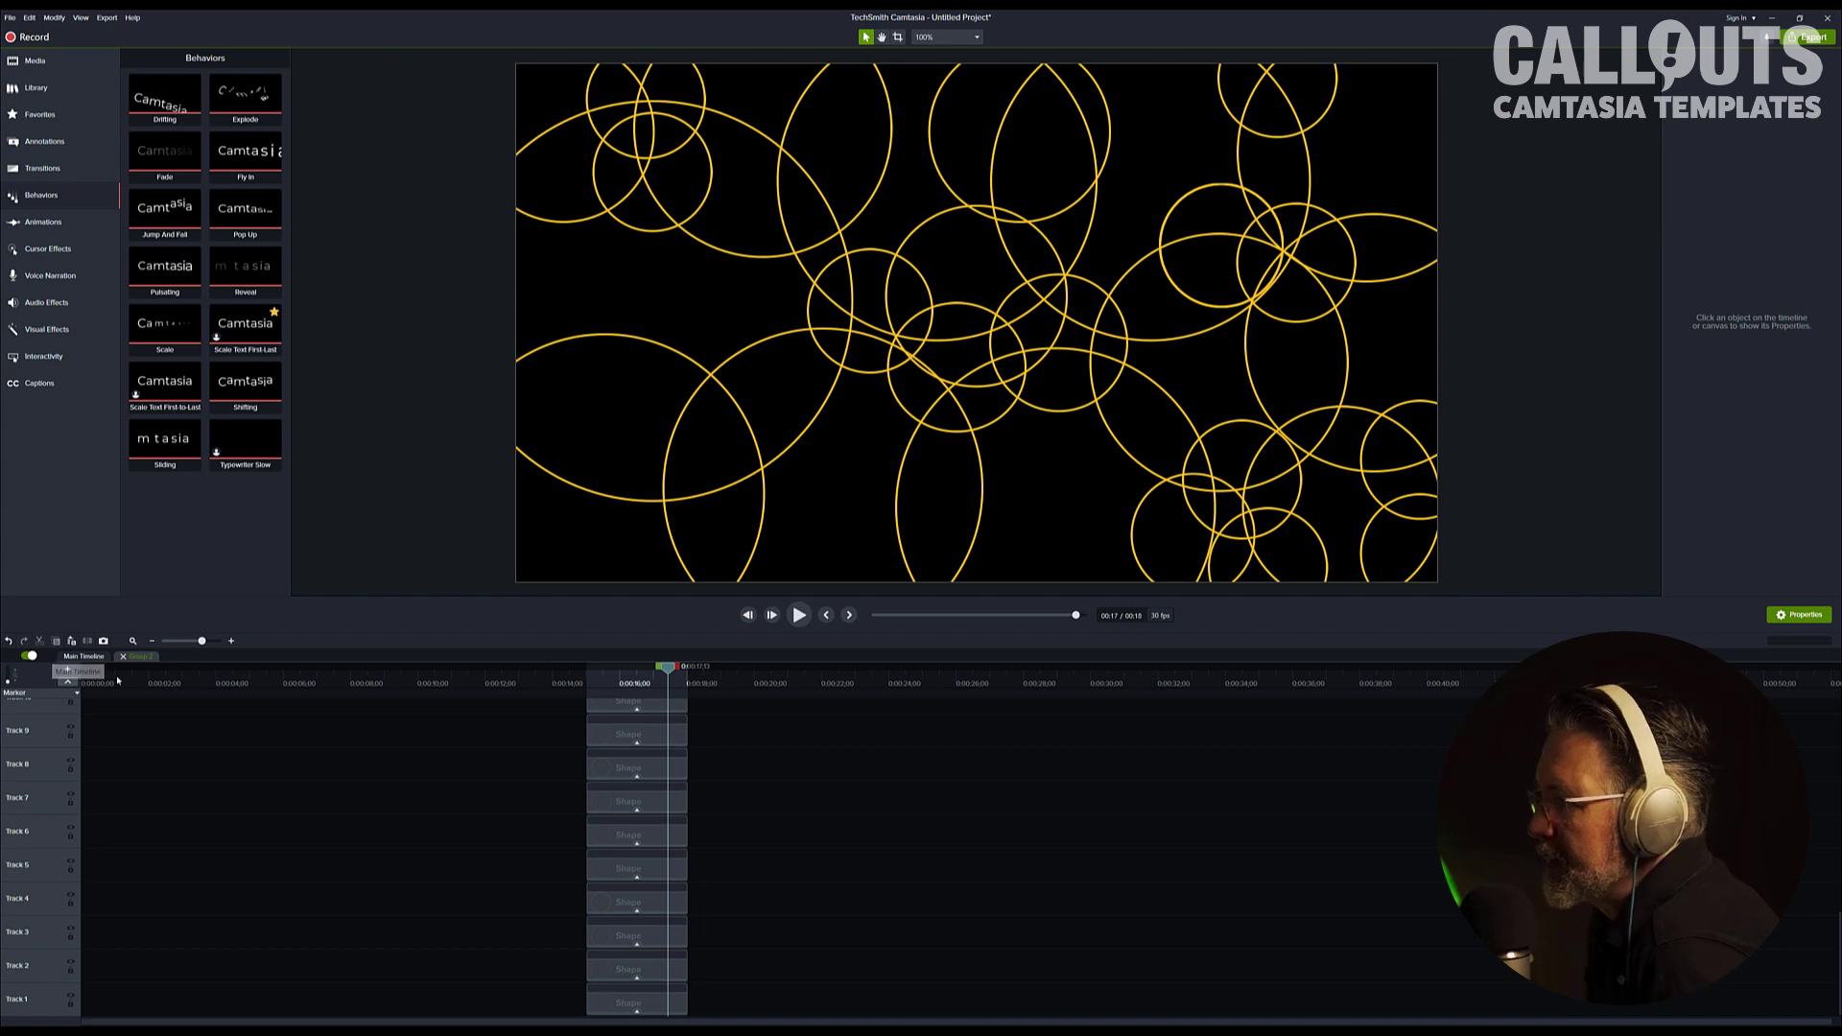
- Paste a copy of Group 2 onto Track 2, align it with the original, and open its shape clips
click(85, 656)
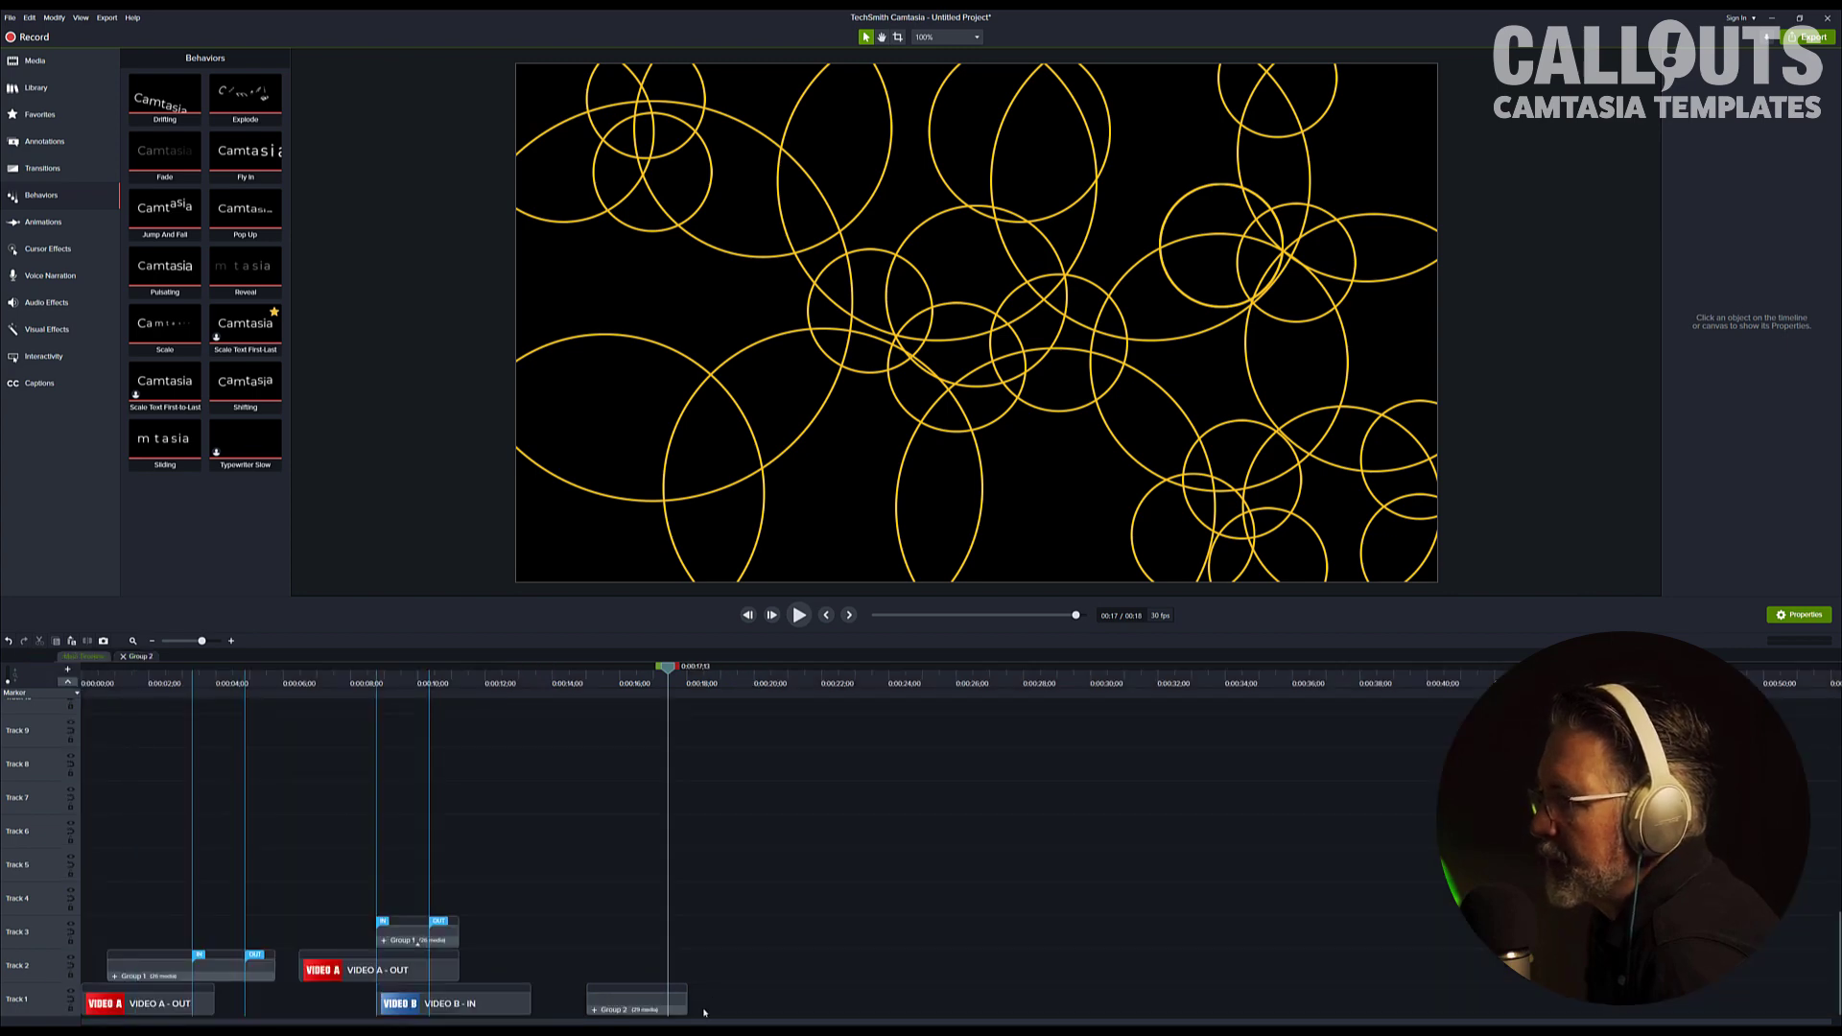
click(636, 1006)
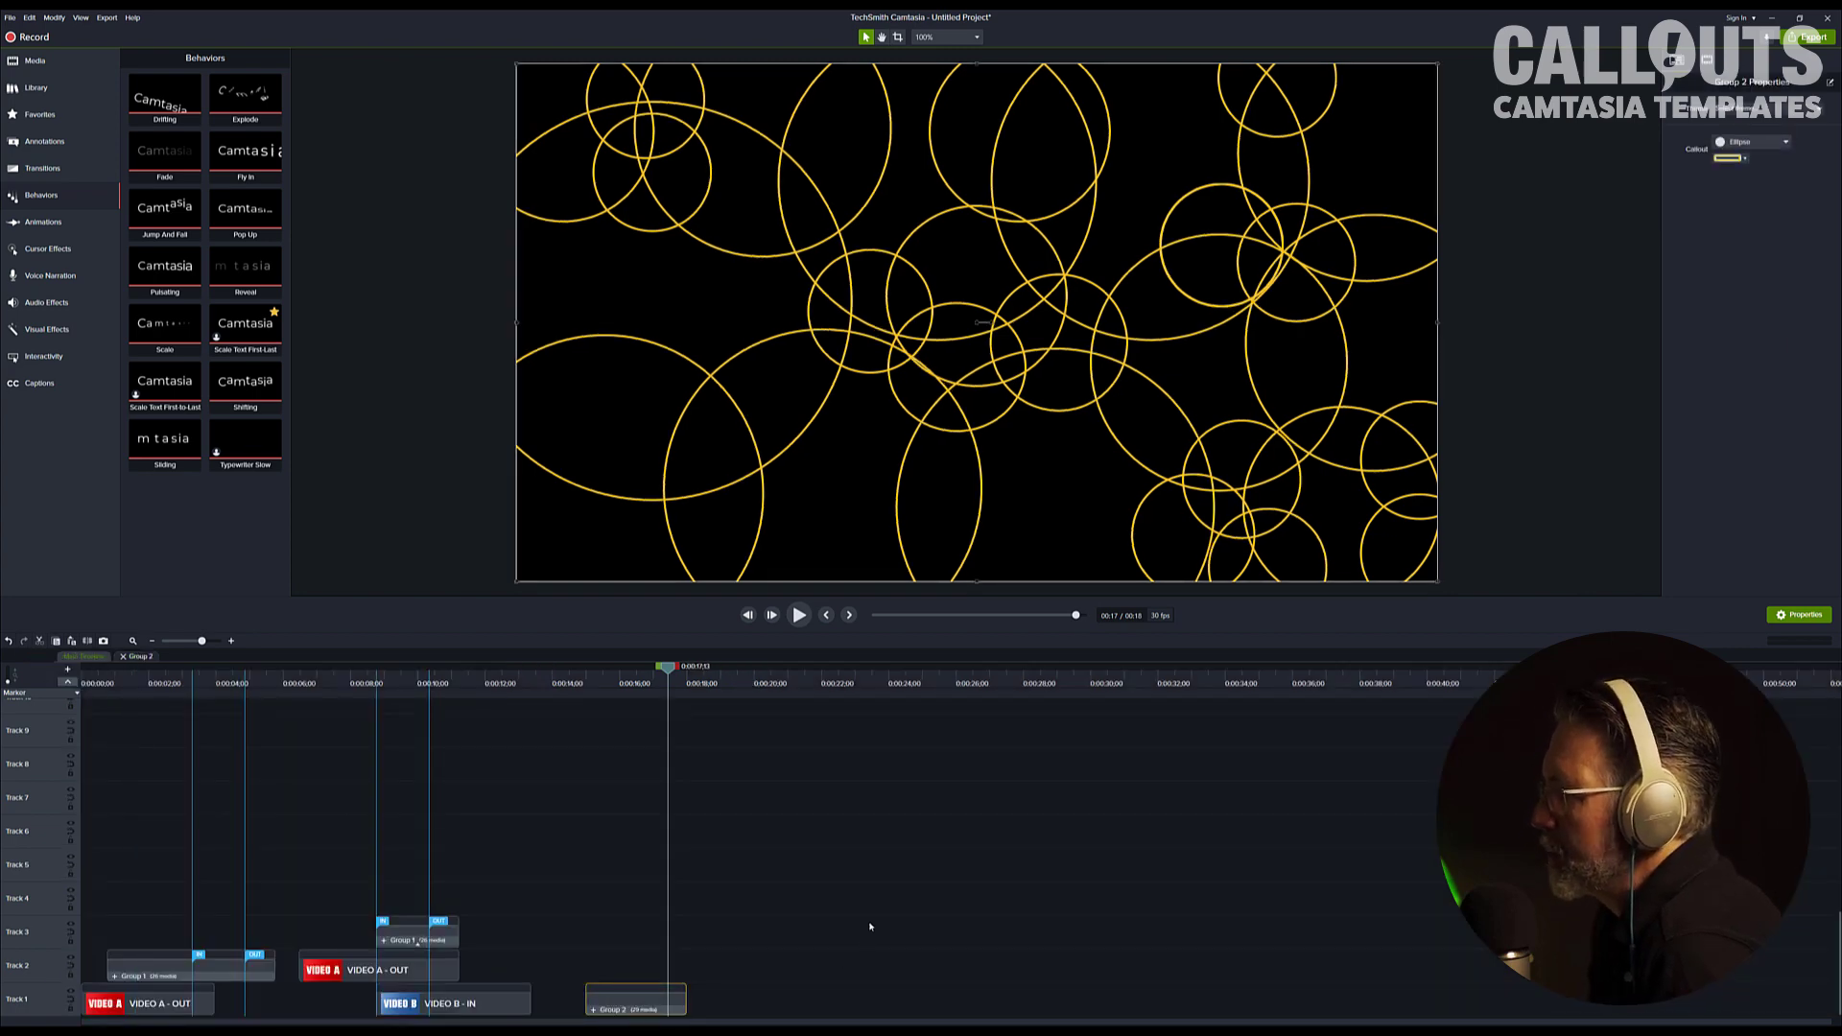
key(ctrl+v)
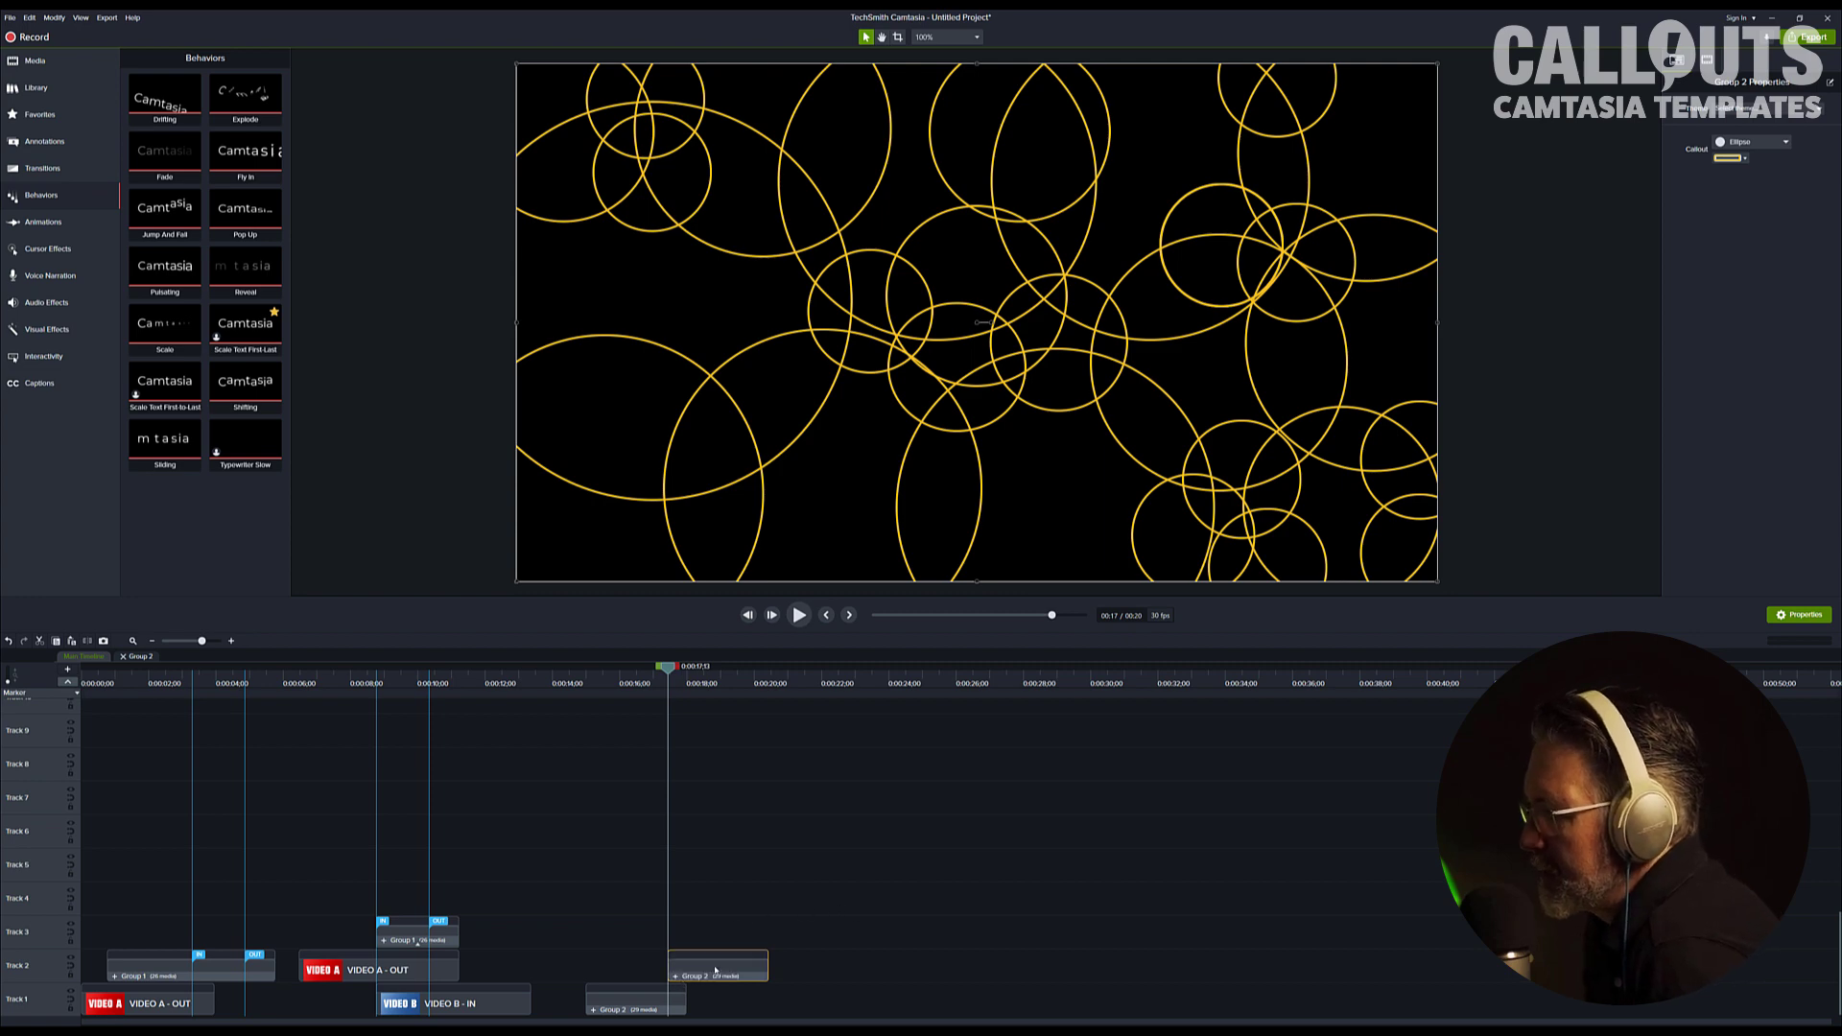
drag(705, 972, 640, 974)
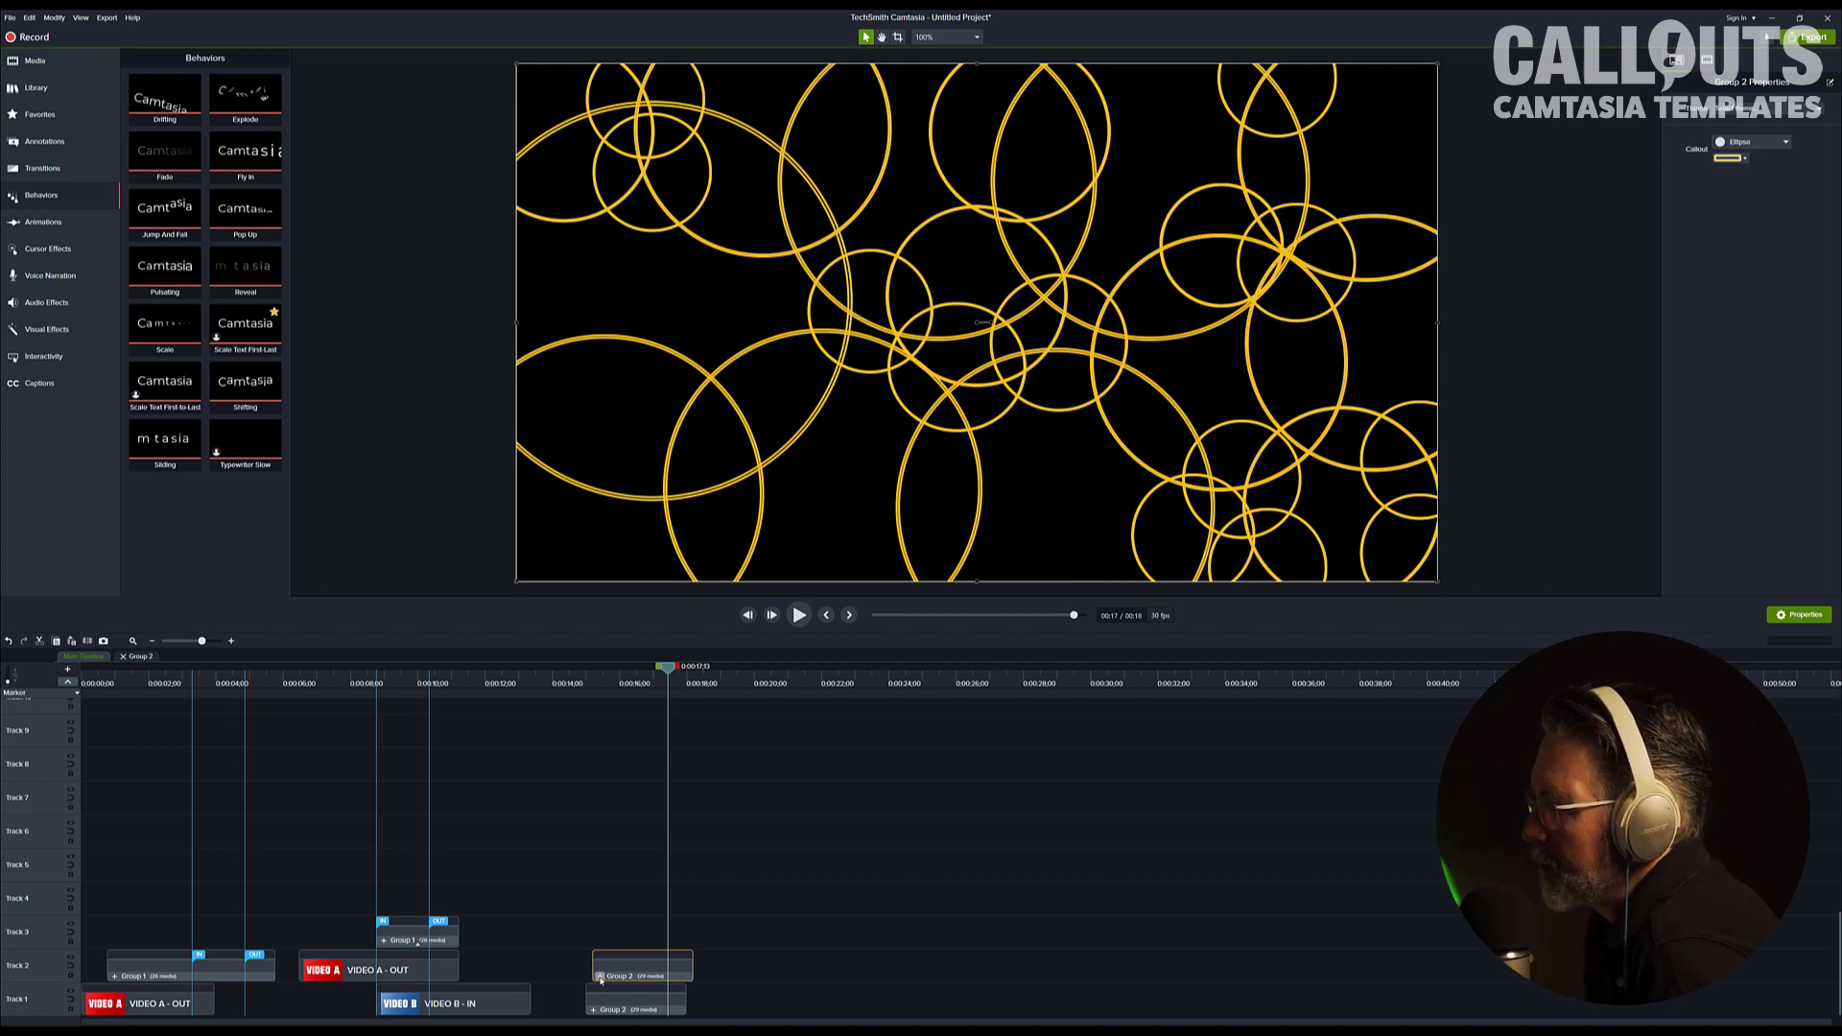
click(766, 934)
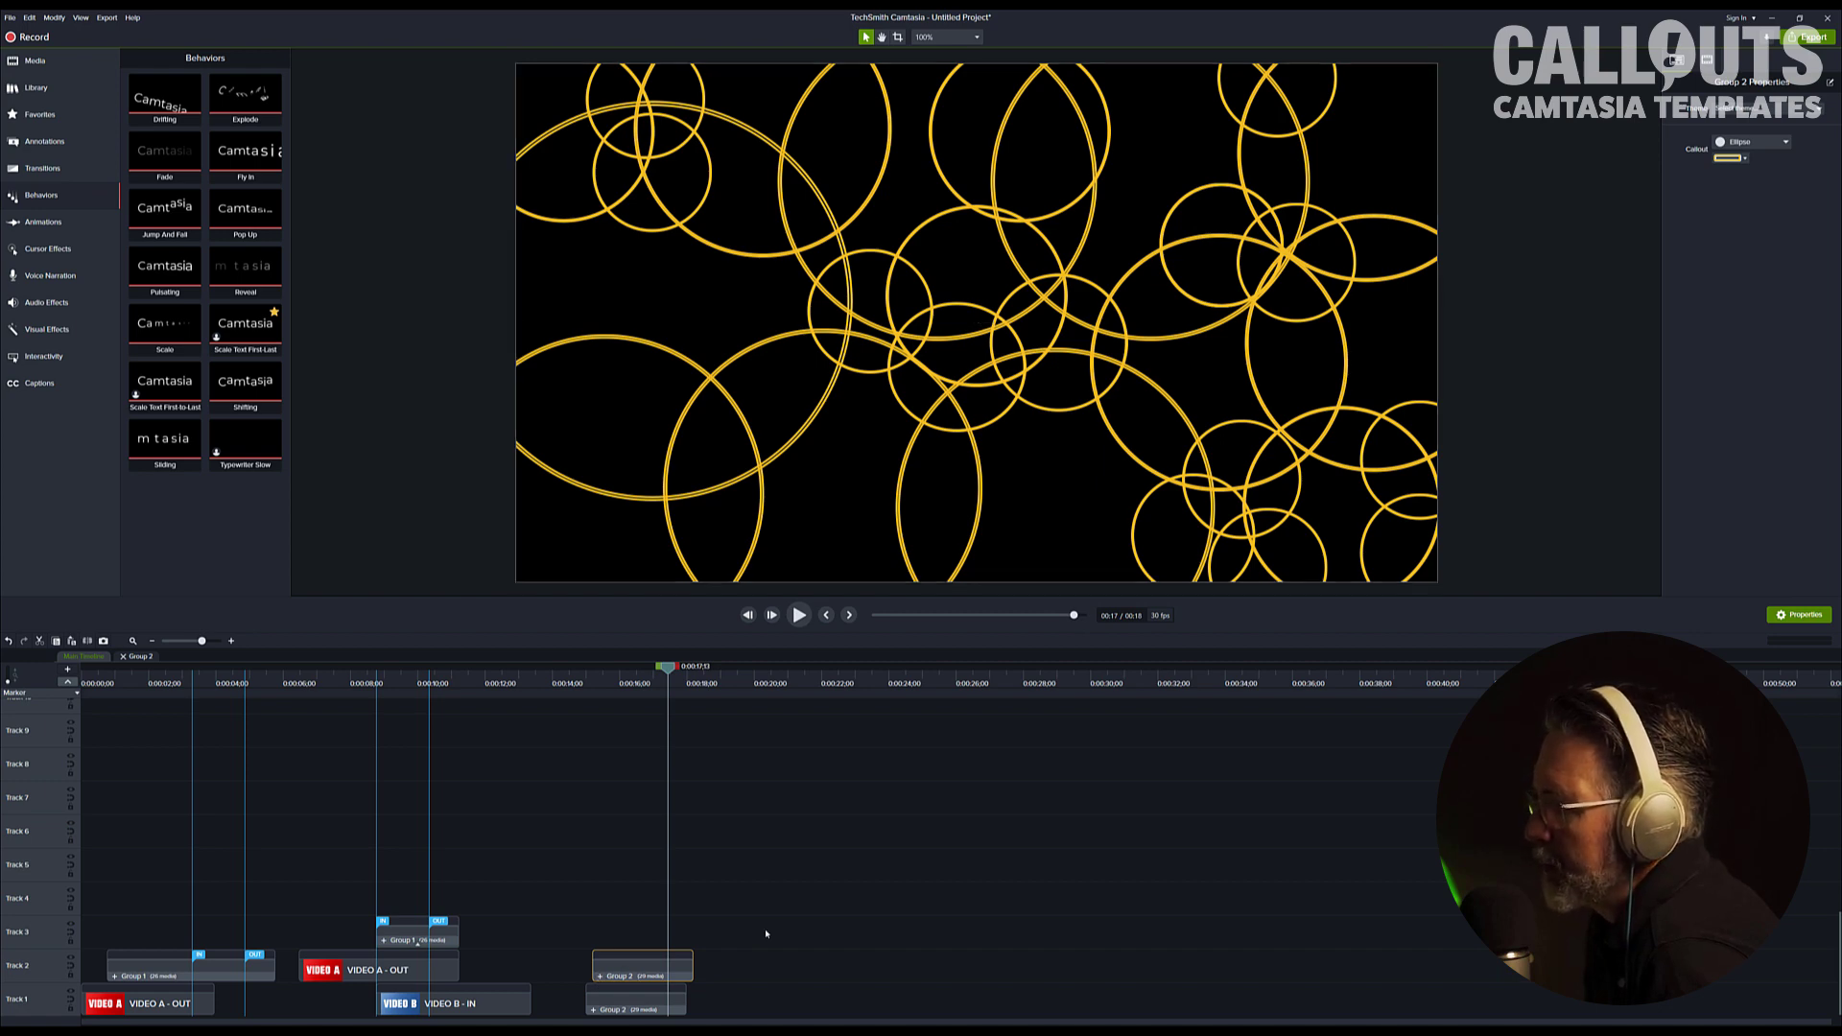
click(599, 975)
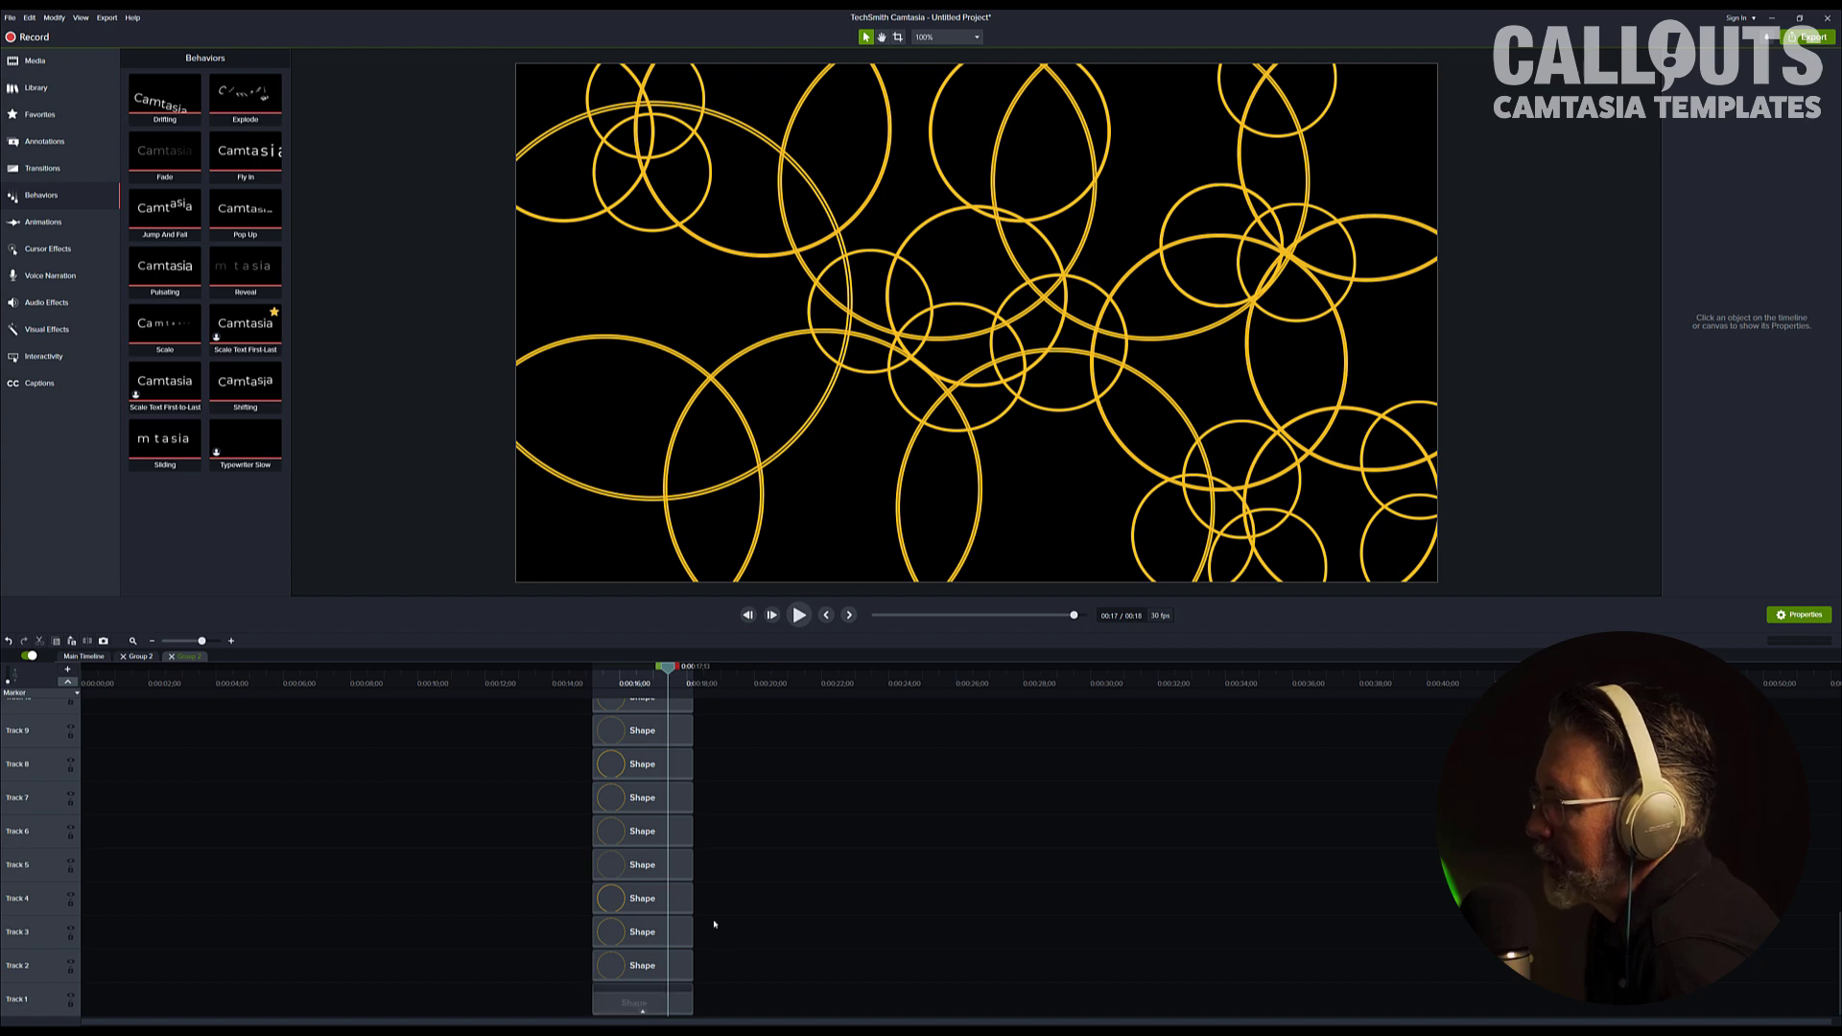
- Give the copied group's shapes 100% fill opacity and remove their outline
drag(715, 1000, 594, 755)
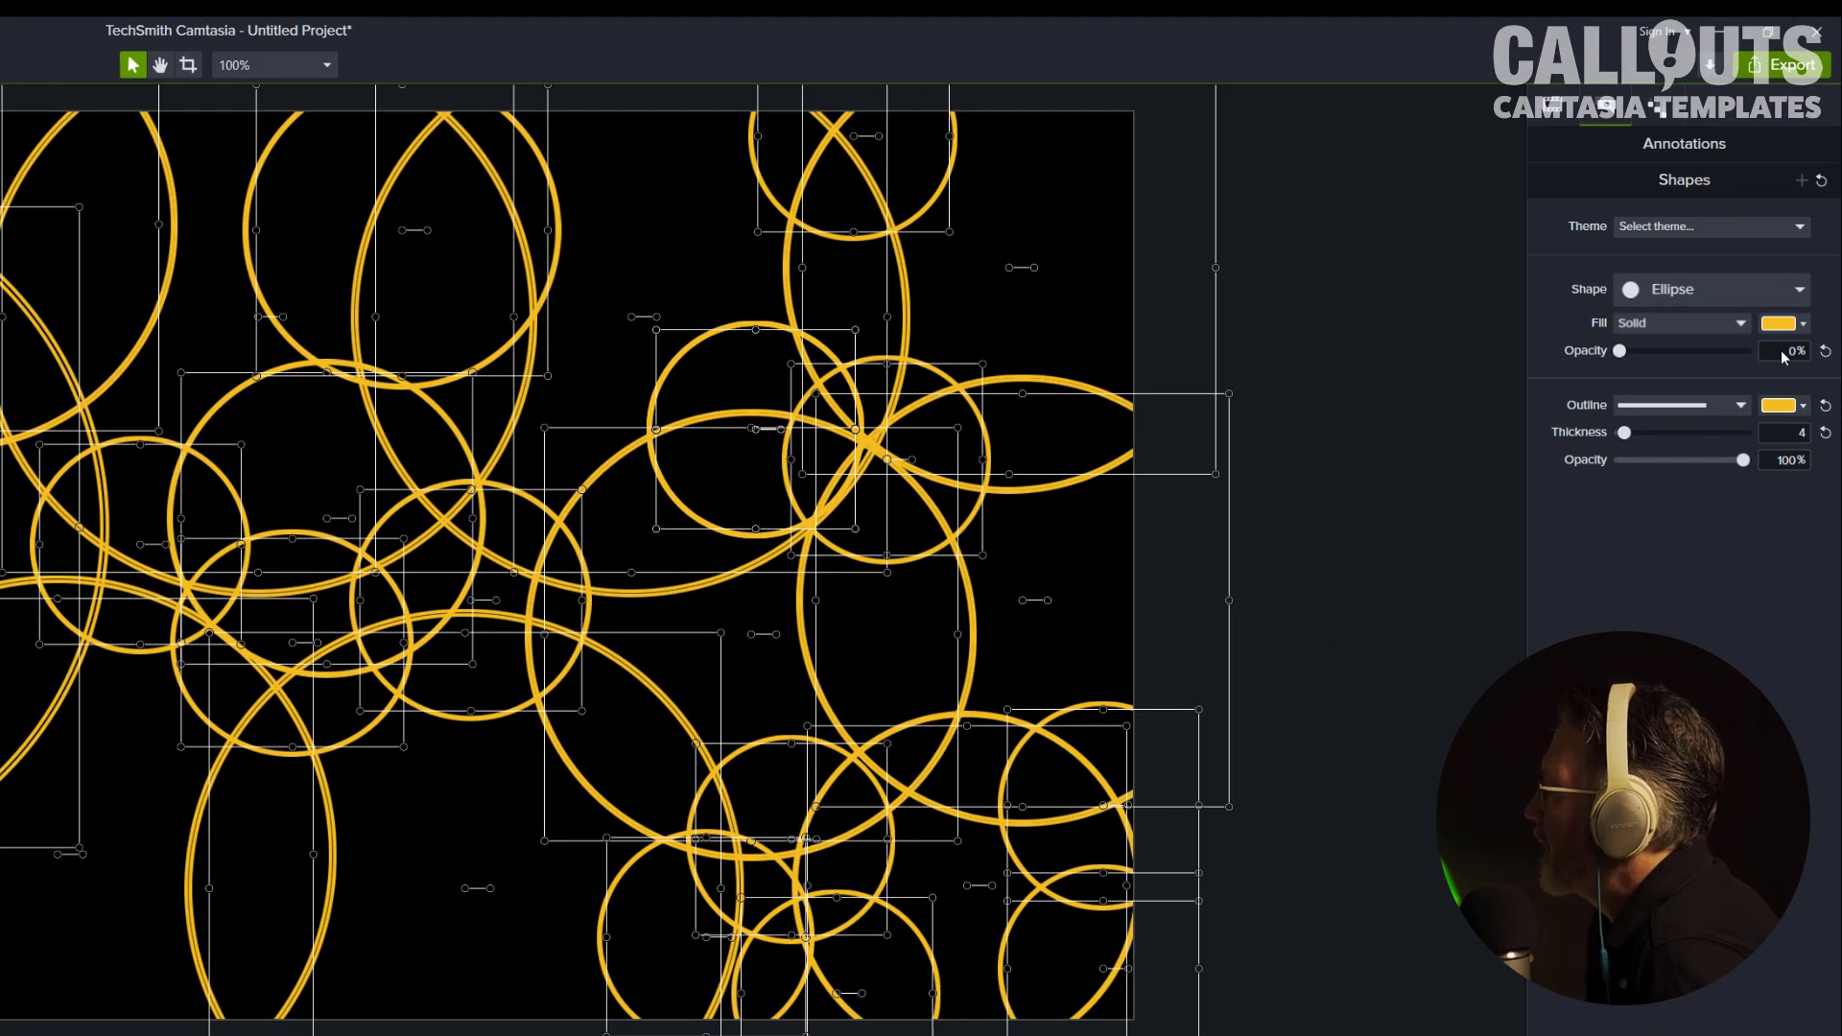
text(100)
key(Return)
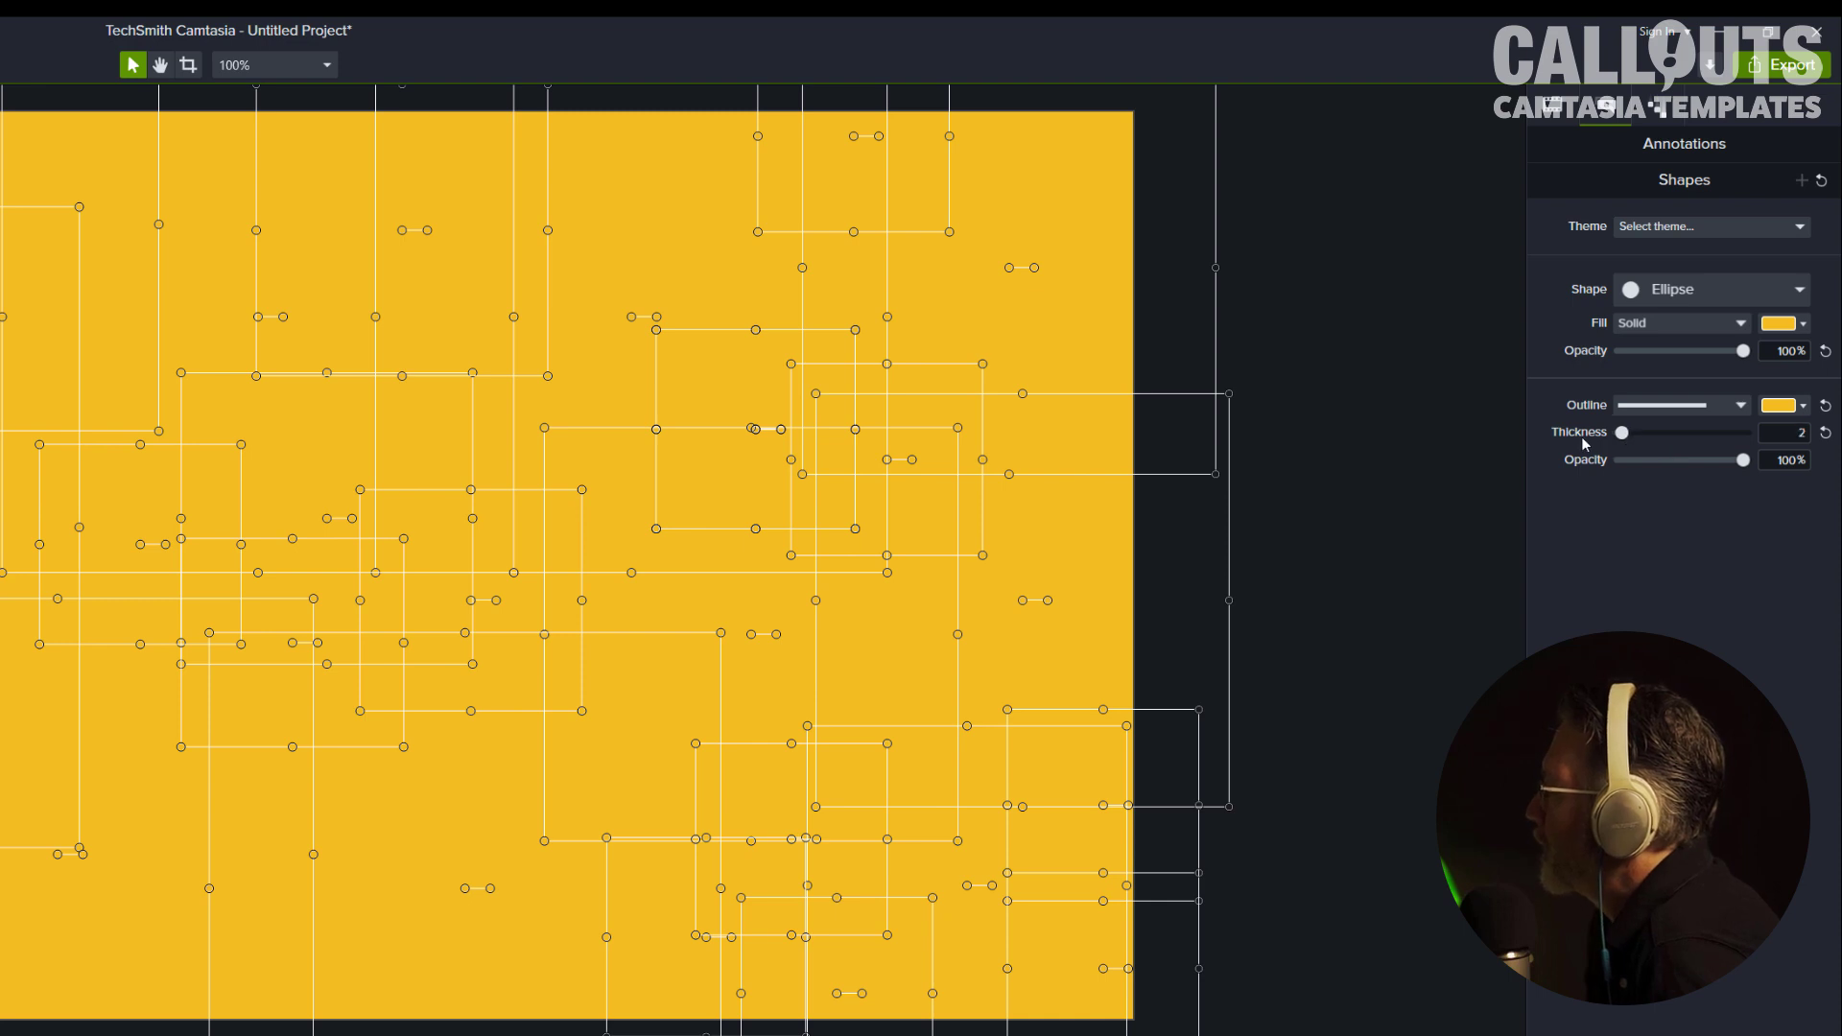
drag(1580, 437, 1581, 436)
key(Escape)
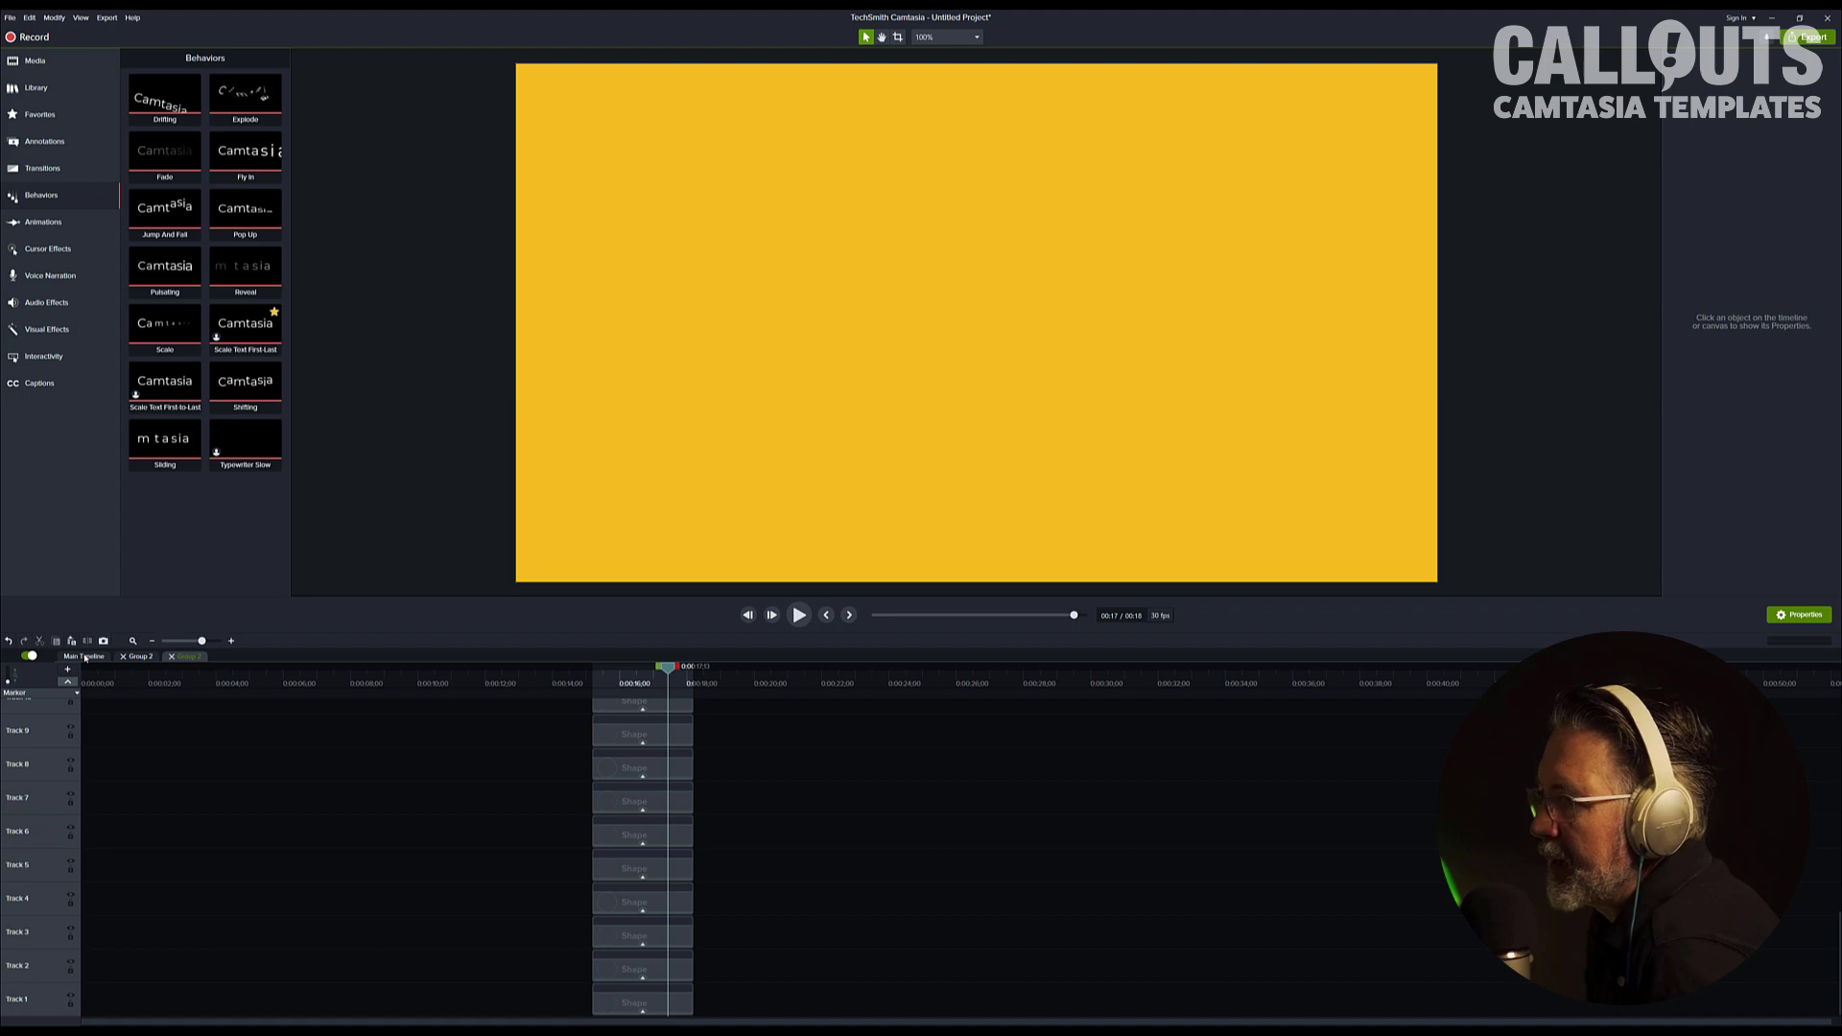
- Scrub through the transition to preview the rings expanding before the circles fill yellow
click(85, 658)
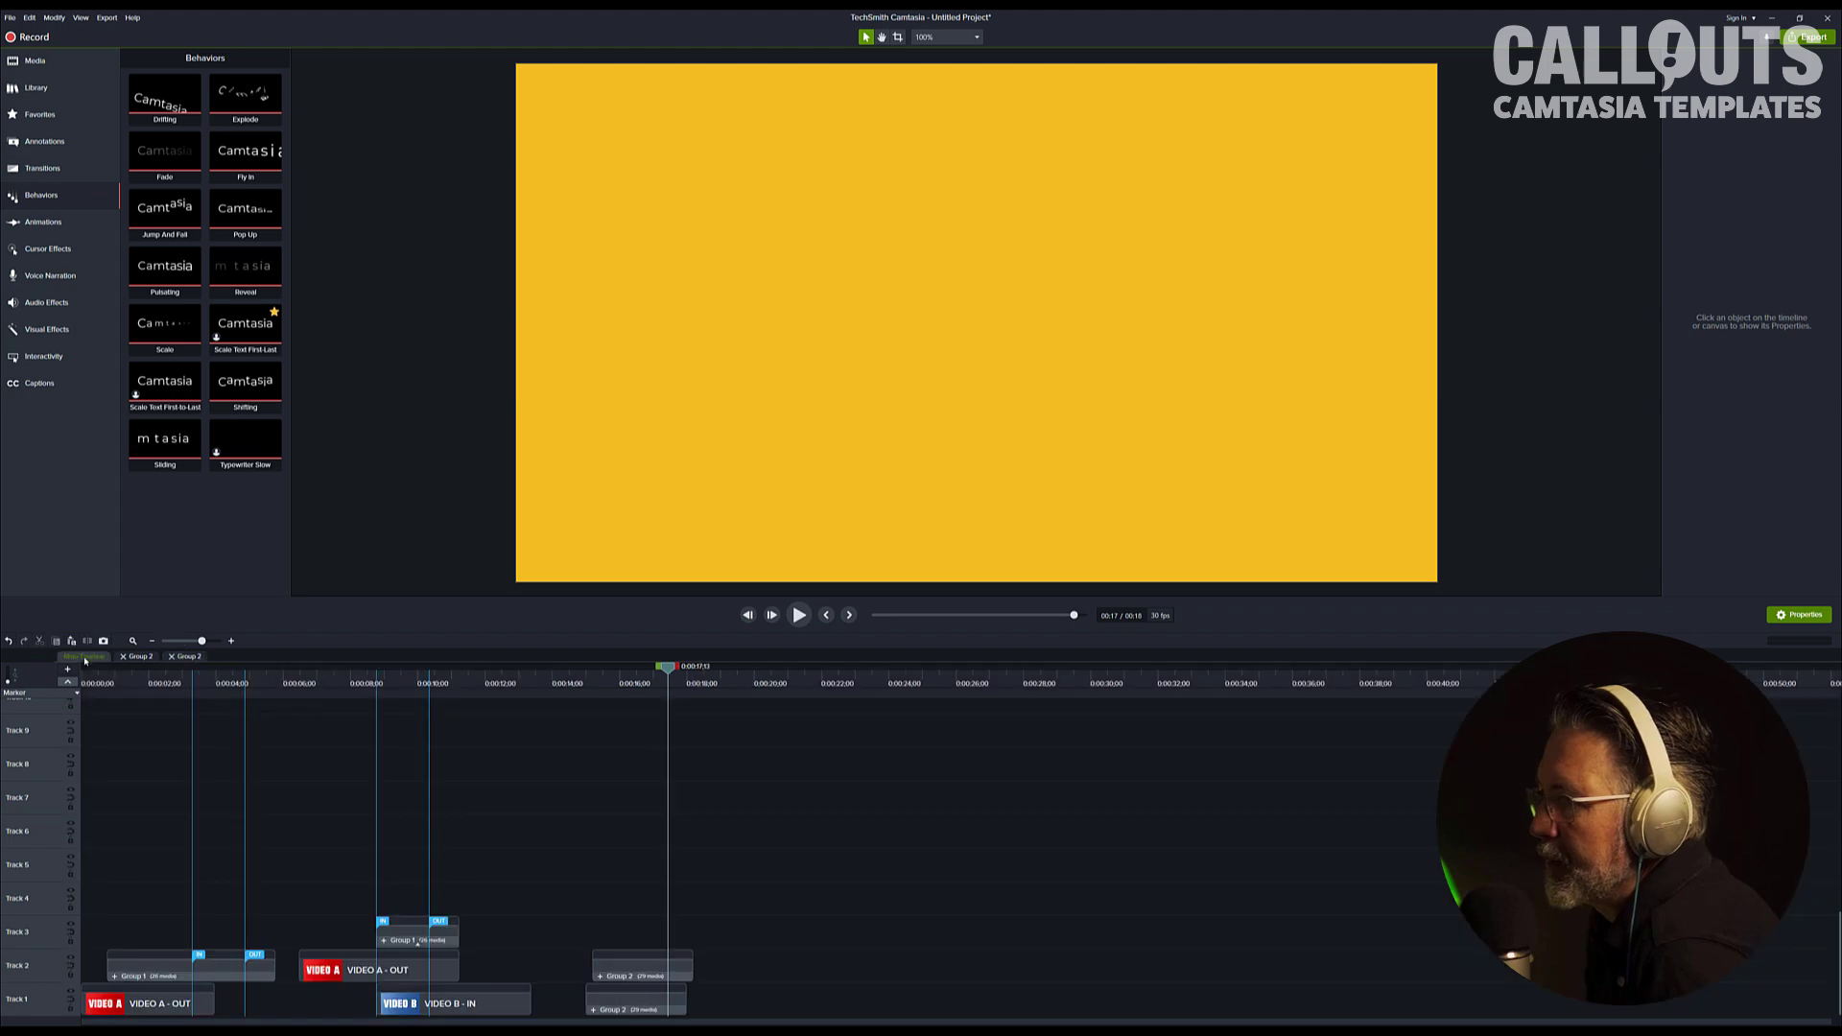
drag(668, 671, 596, 686)
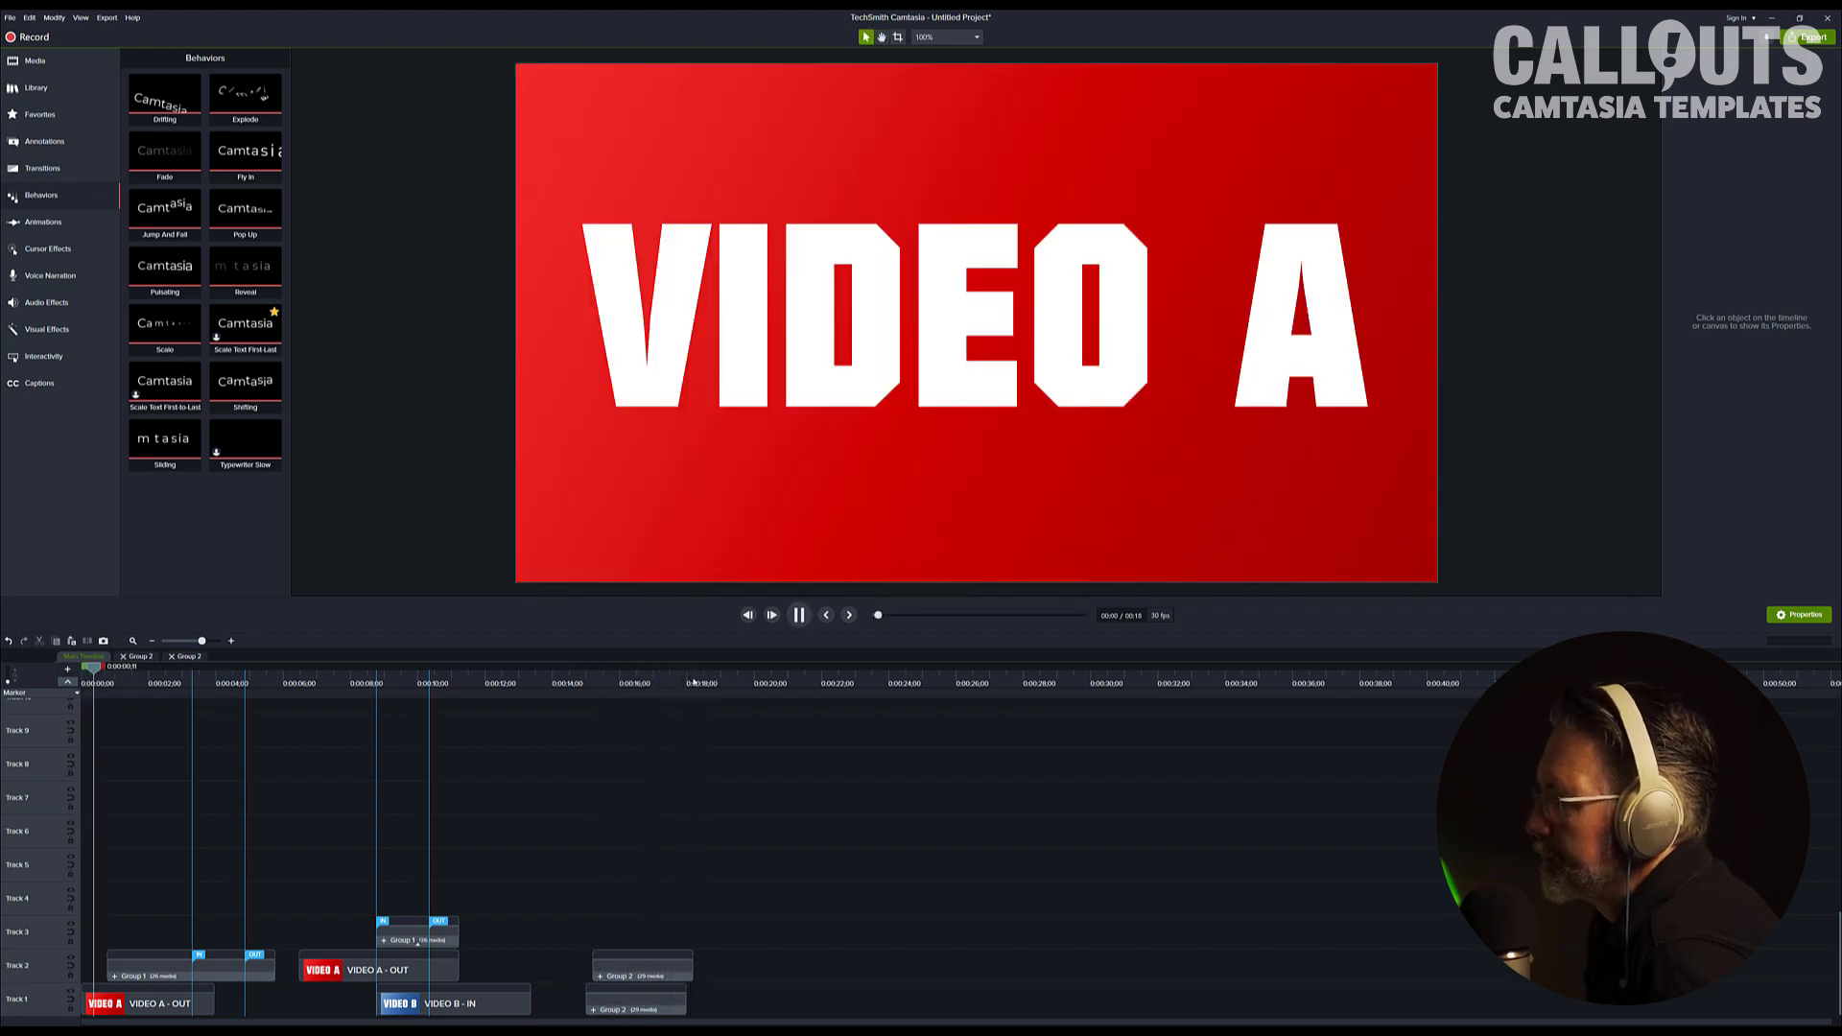
click(633, 677)
drag(633, 677, 693, 741)
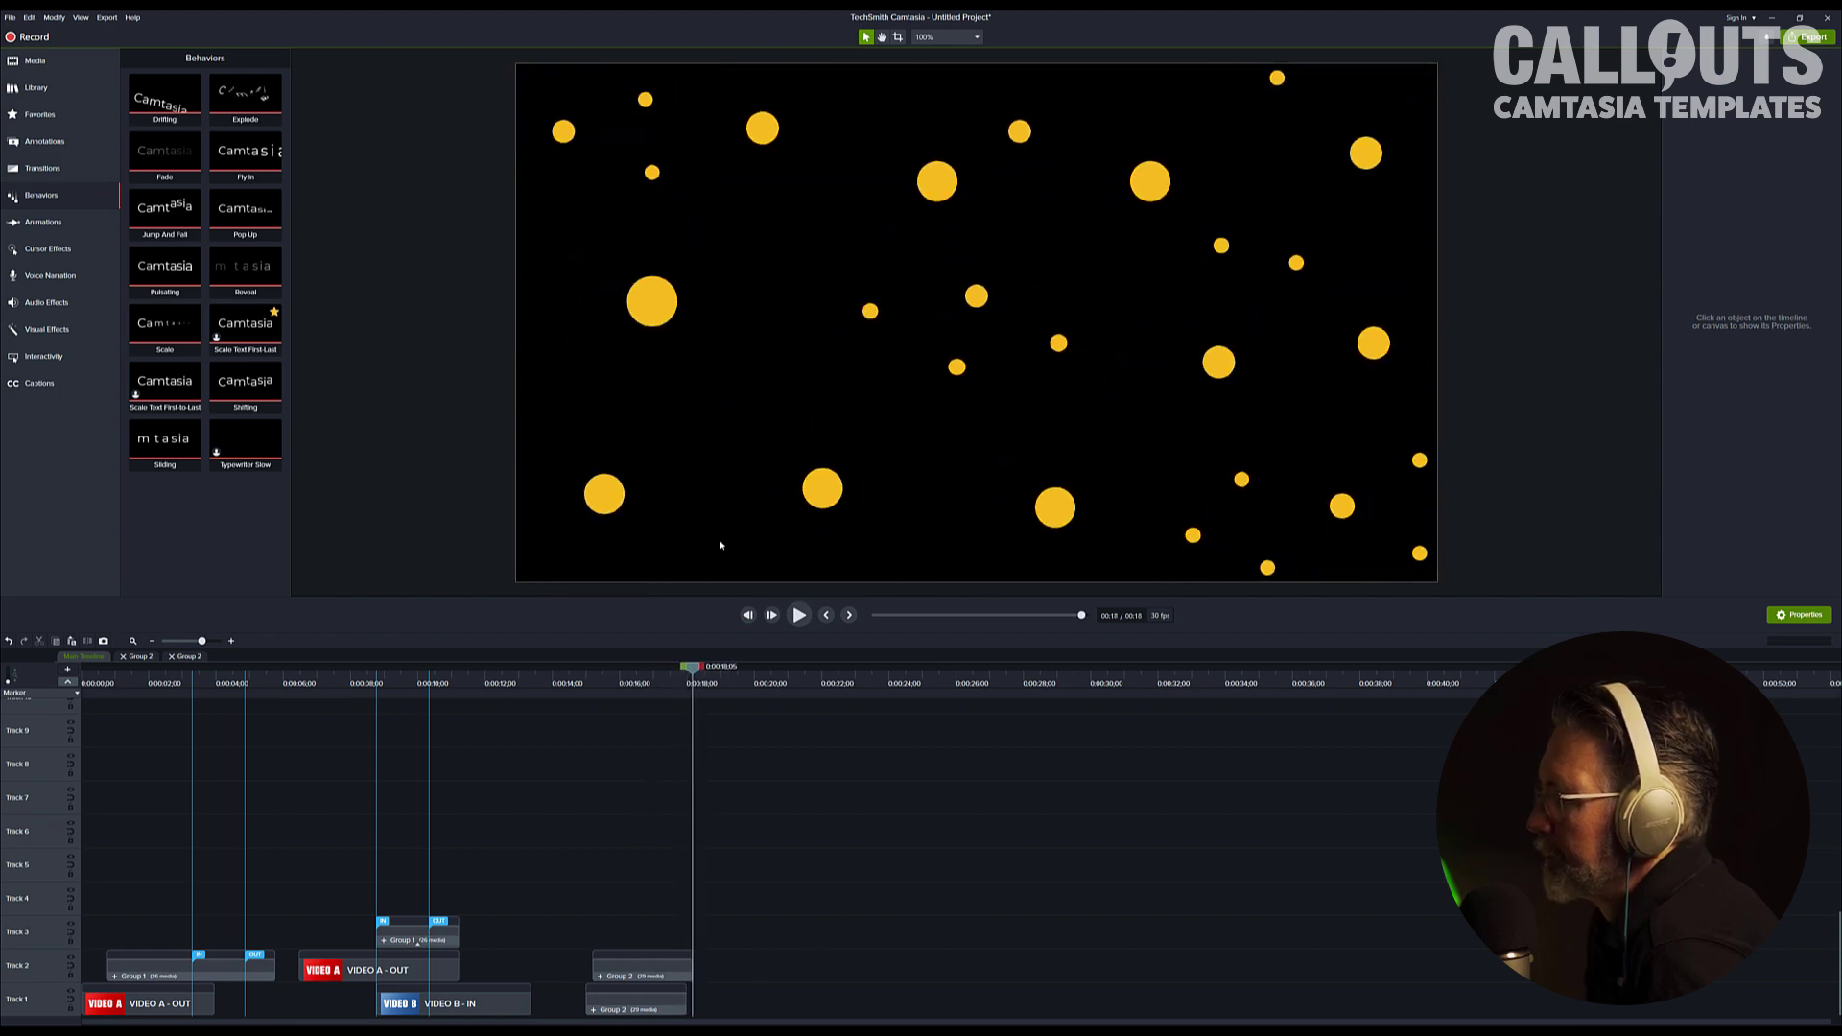
drag(693, 676, 686, 682)
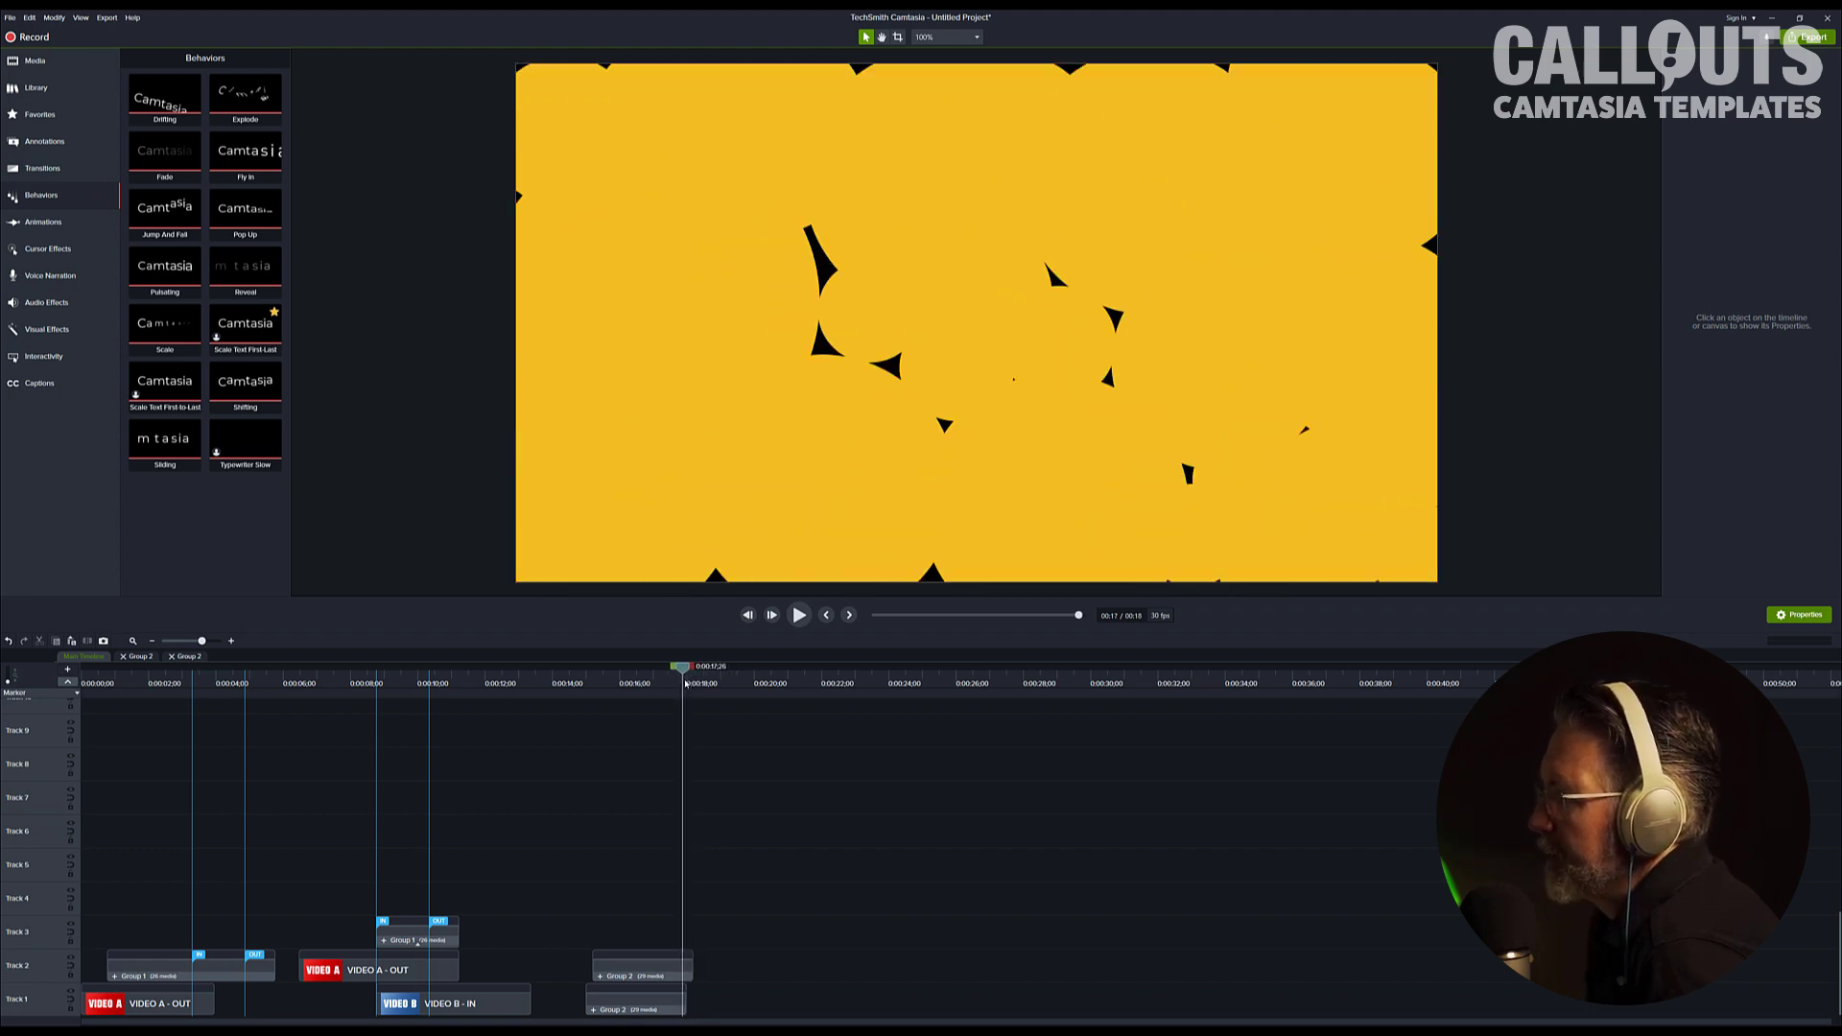
- Extend the Track 1 Group 2 clip, then trim it back to end level with the copy
click(681, 1000)
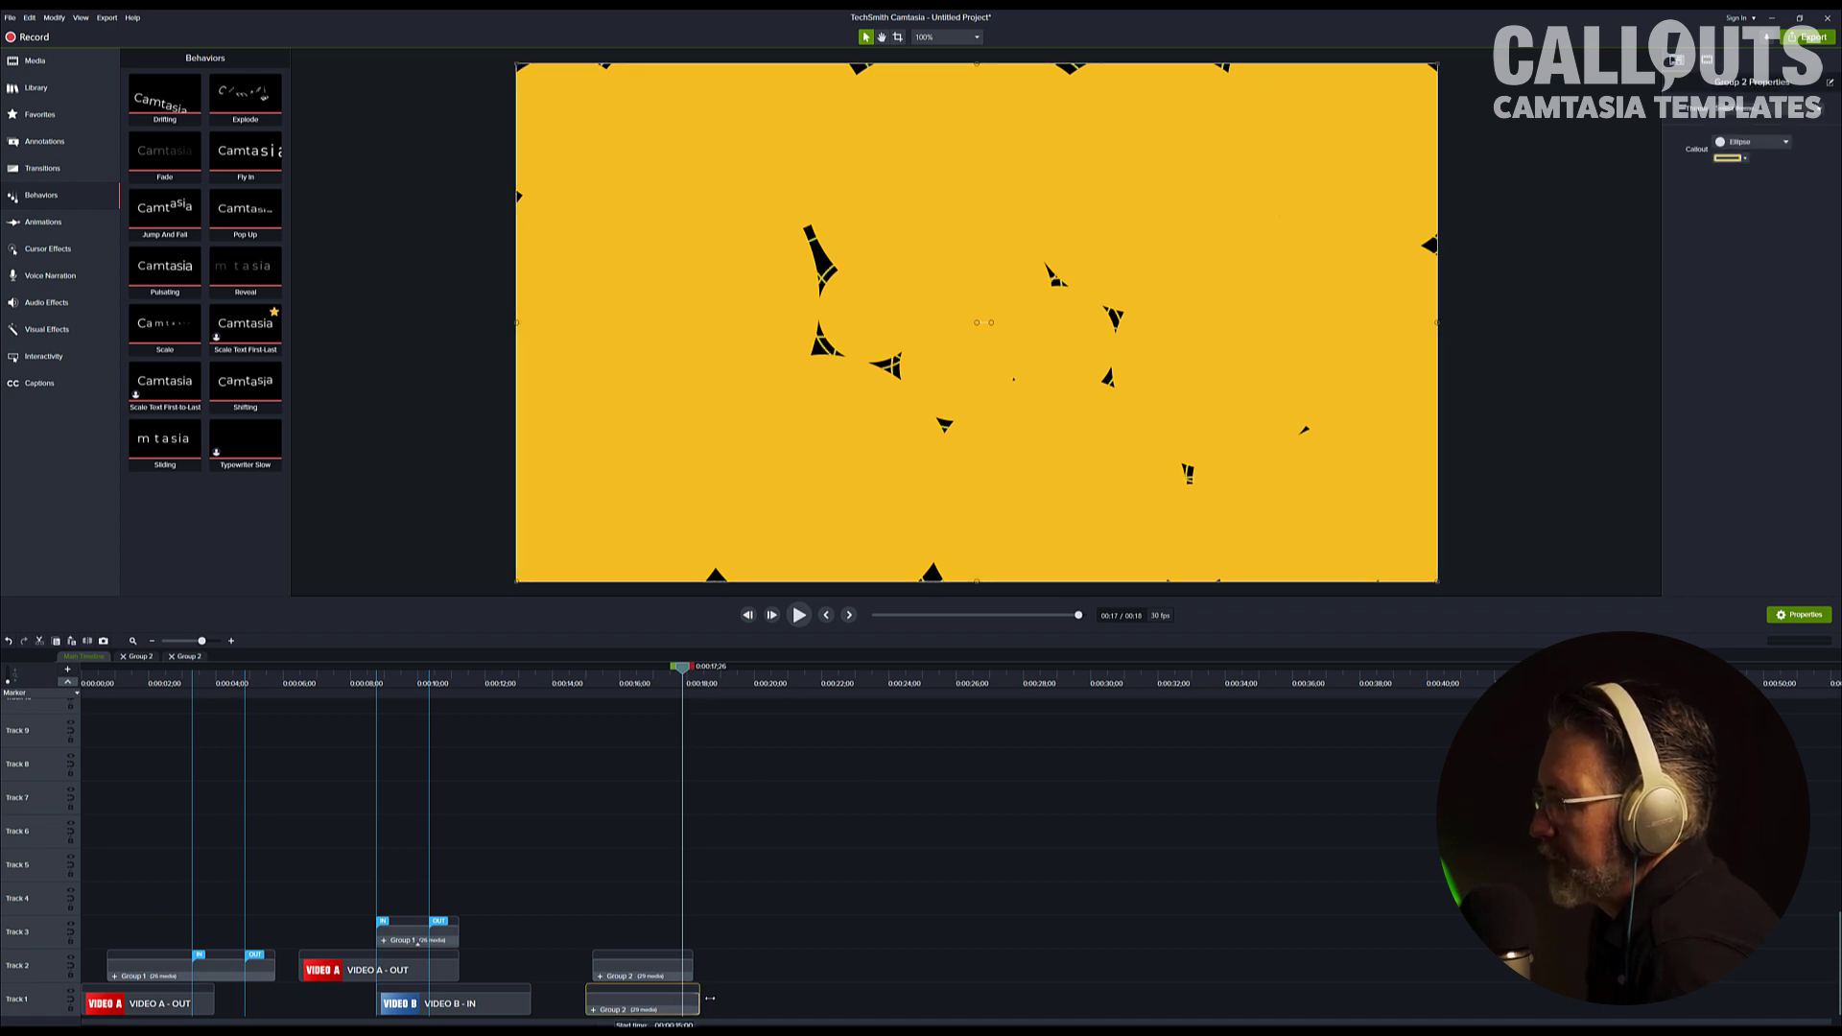
drag(710, 997, 713, 997)
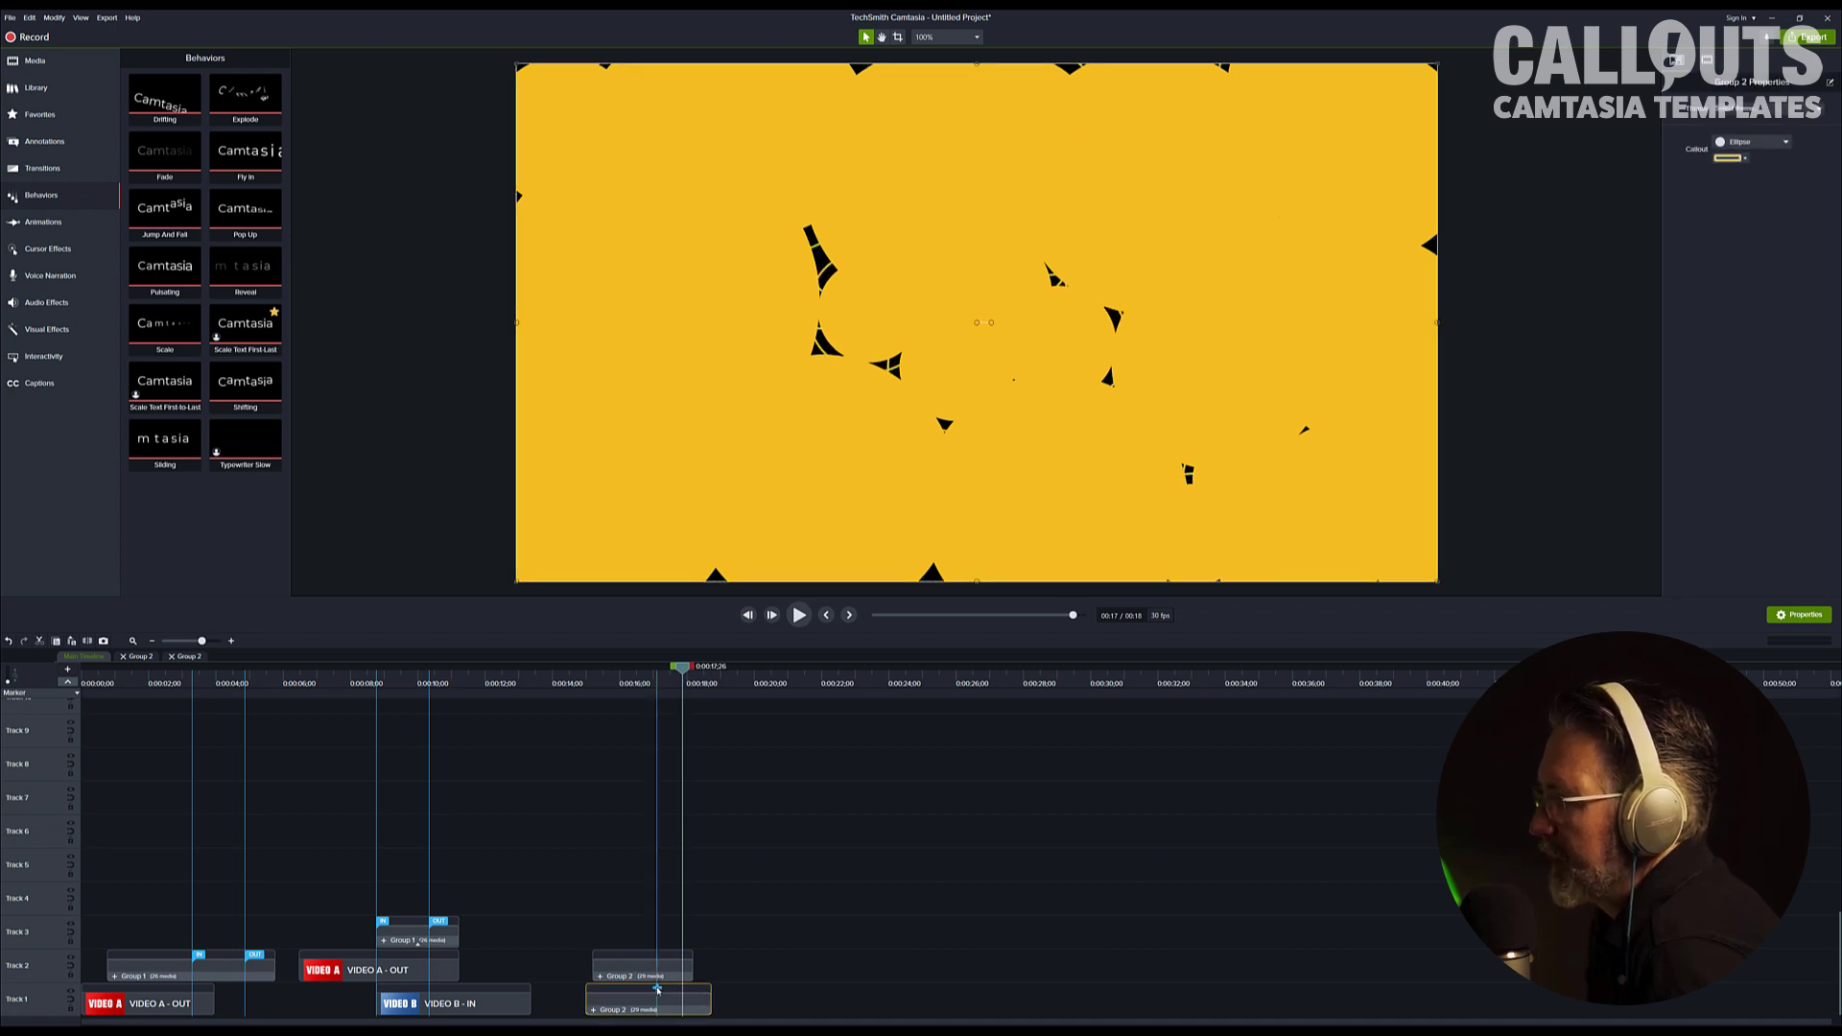
drag(682, 677, 700, 679)
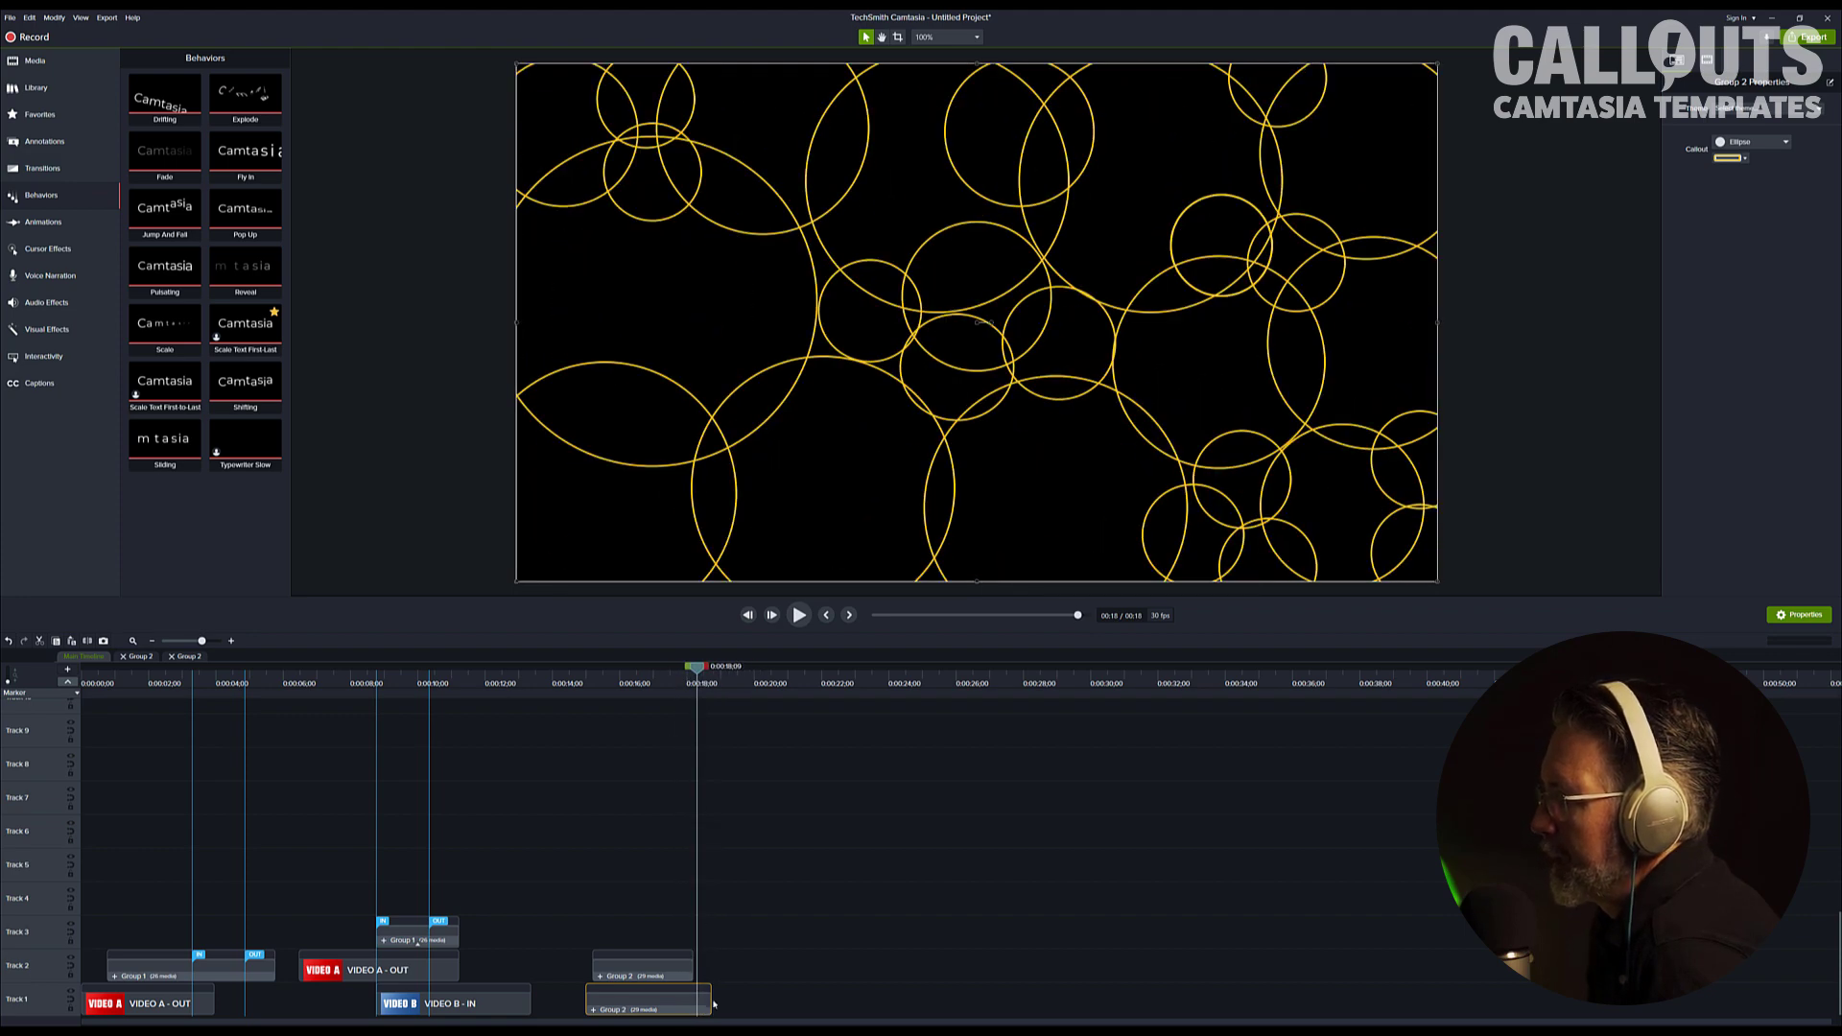
drag(713, 1003, 701, 1000)
drag(696, 670, 657, 676)
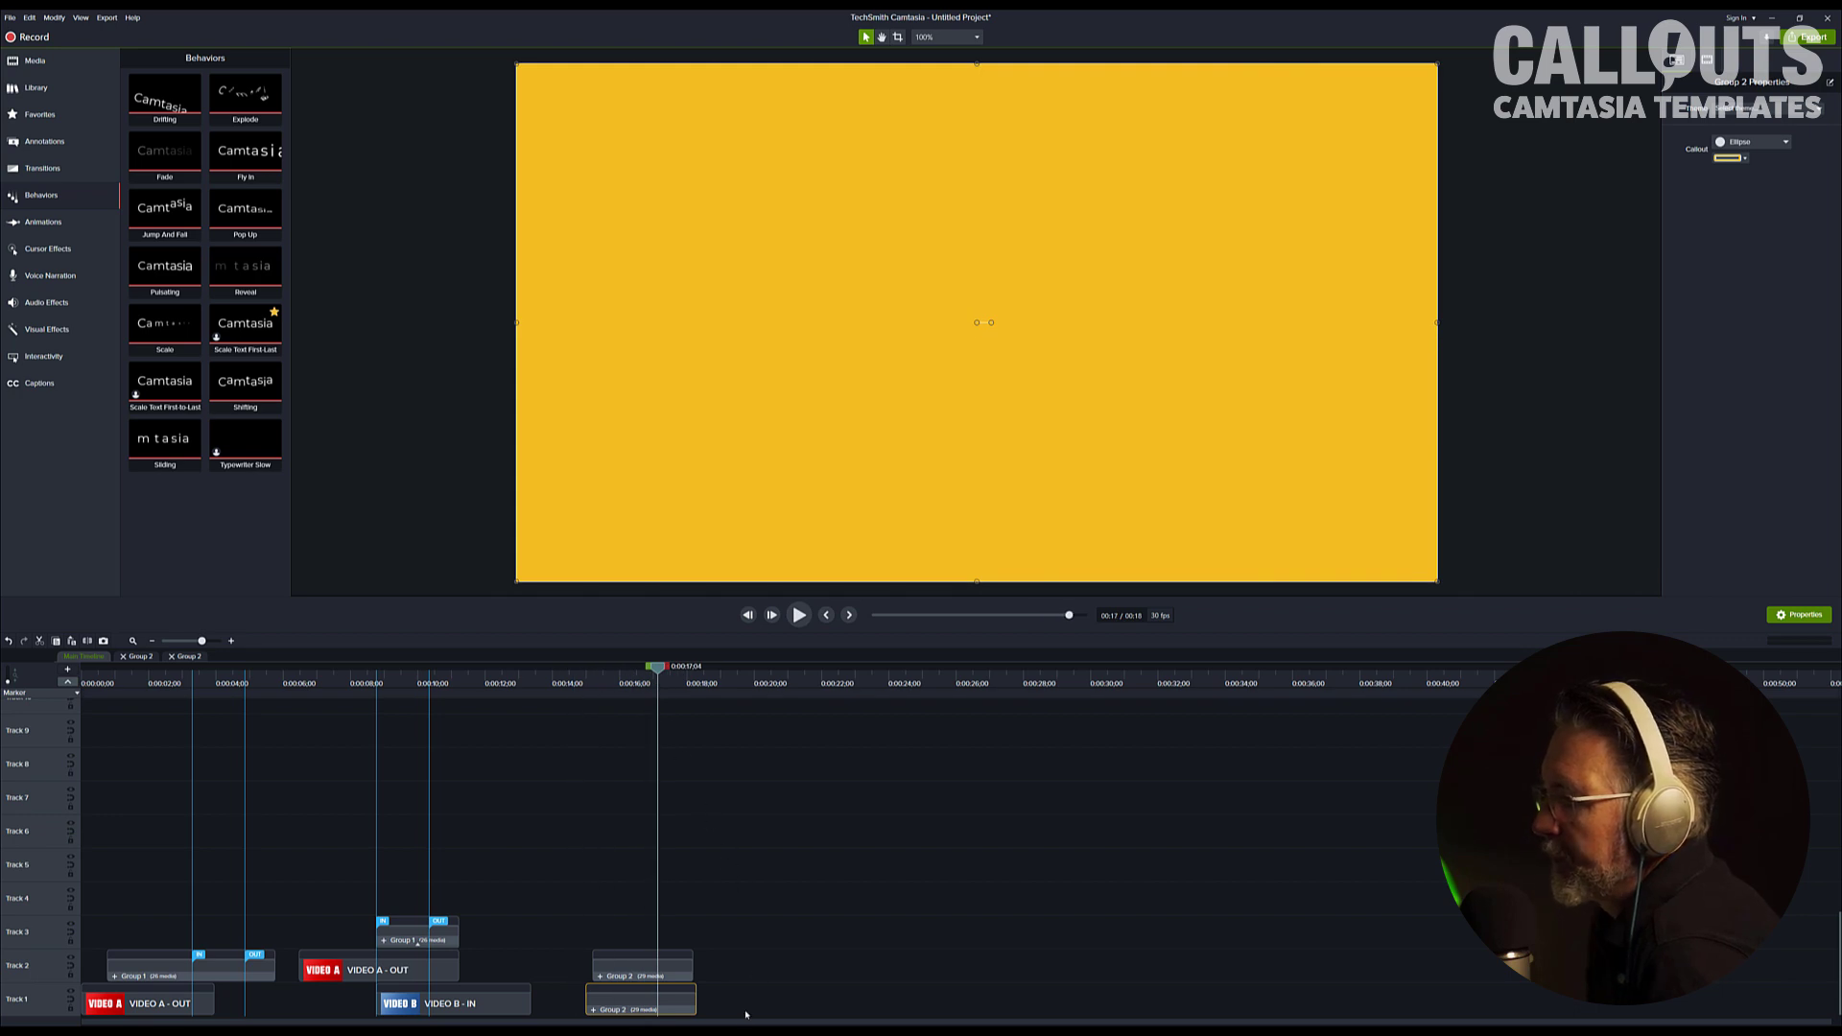
- Combine both Group 2 clips into a single Group 3 clip
click(723, 850)
click(645, 968)
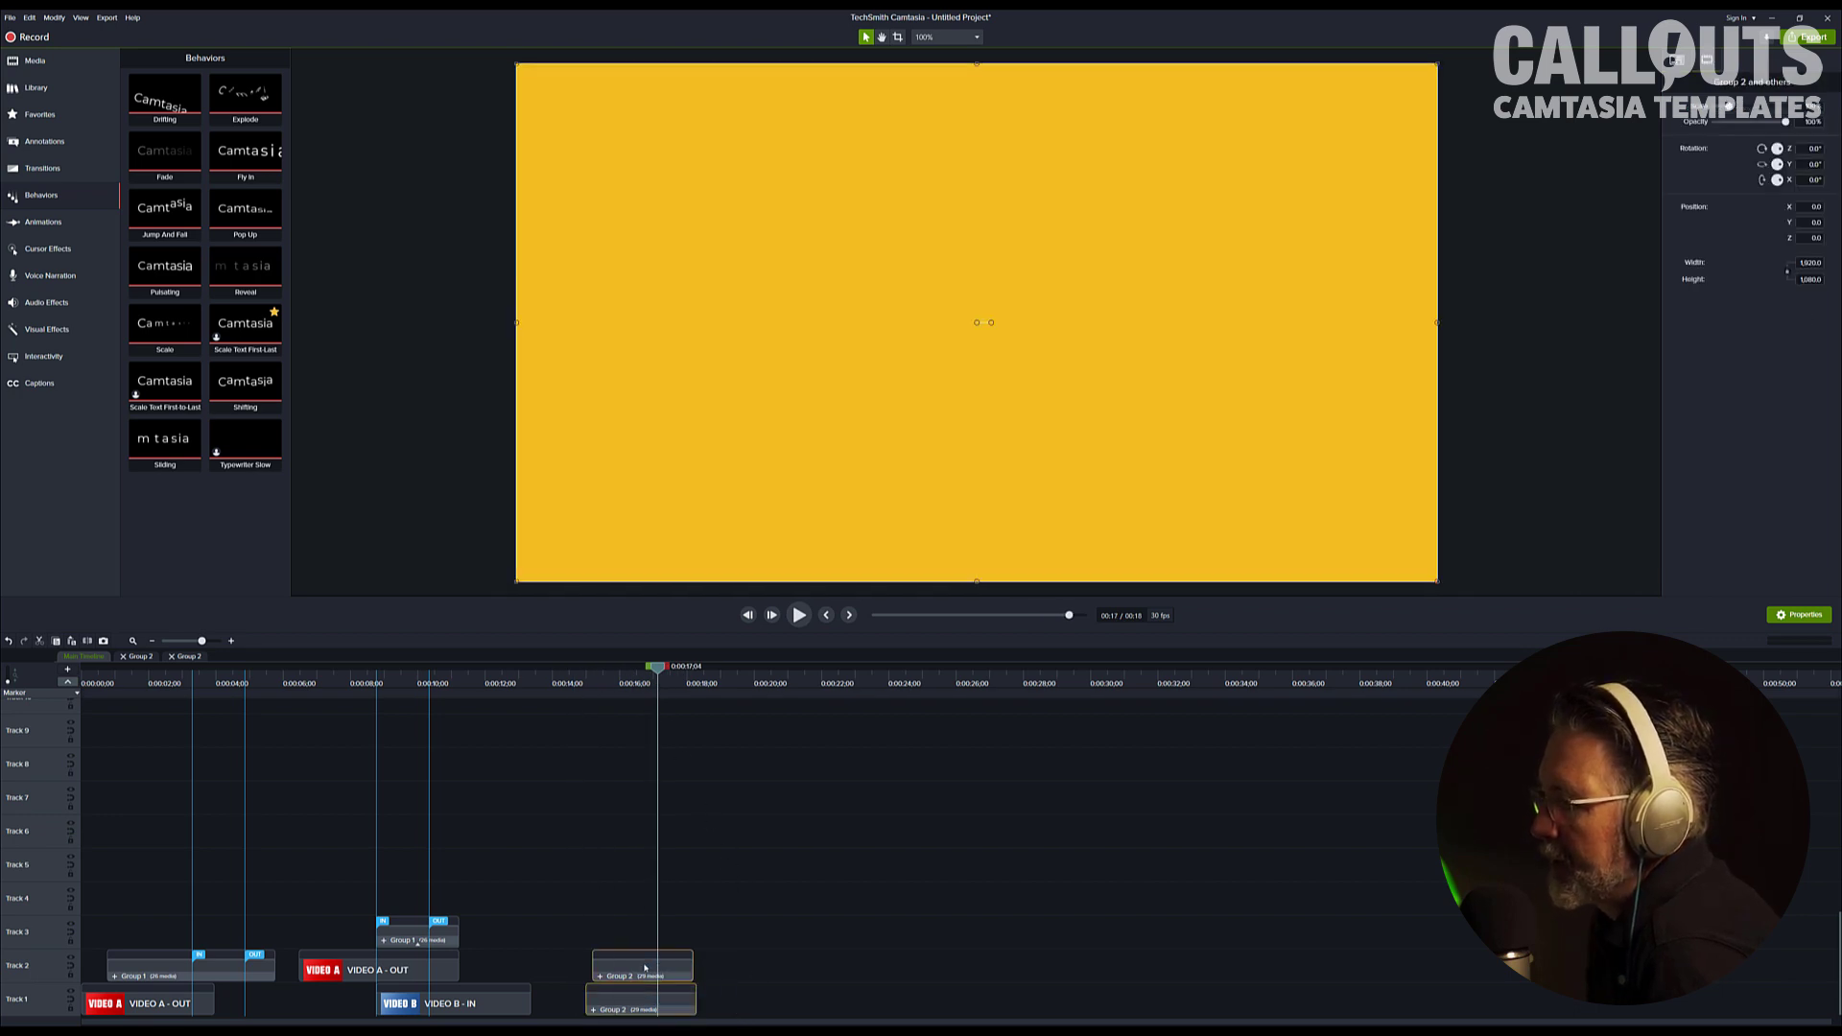
right_click(632, 954)
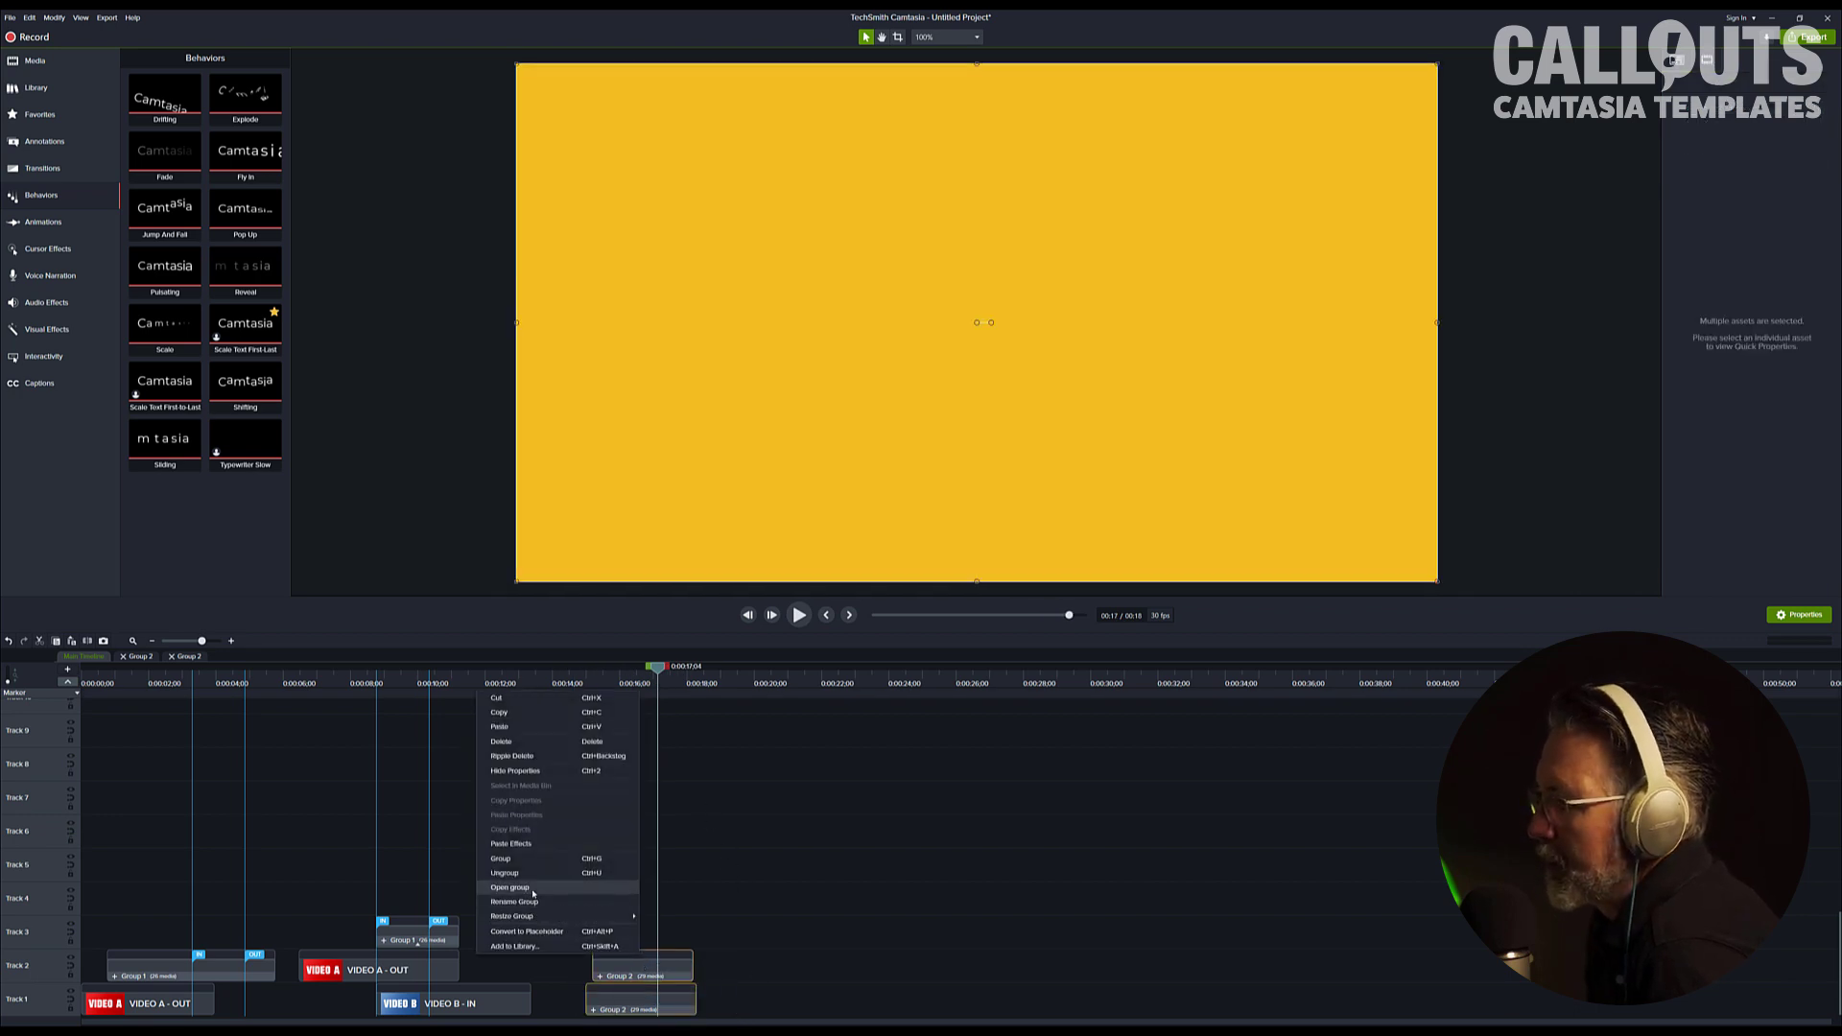
click(536, 860)
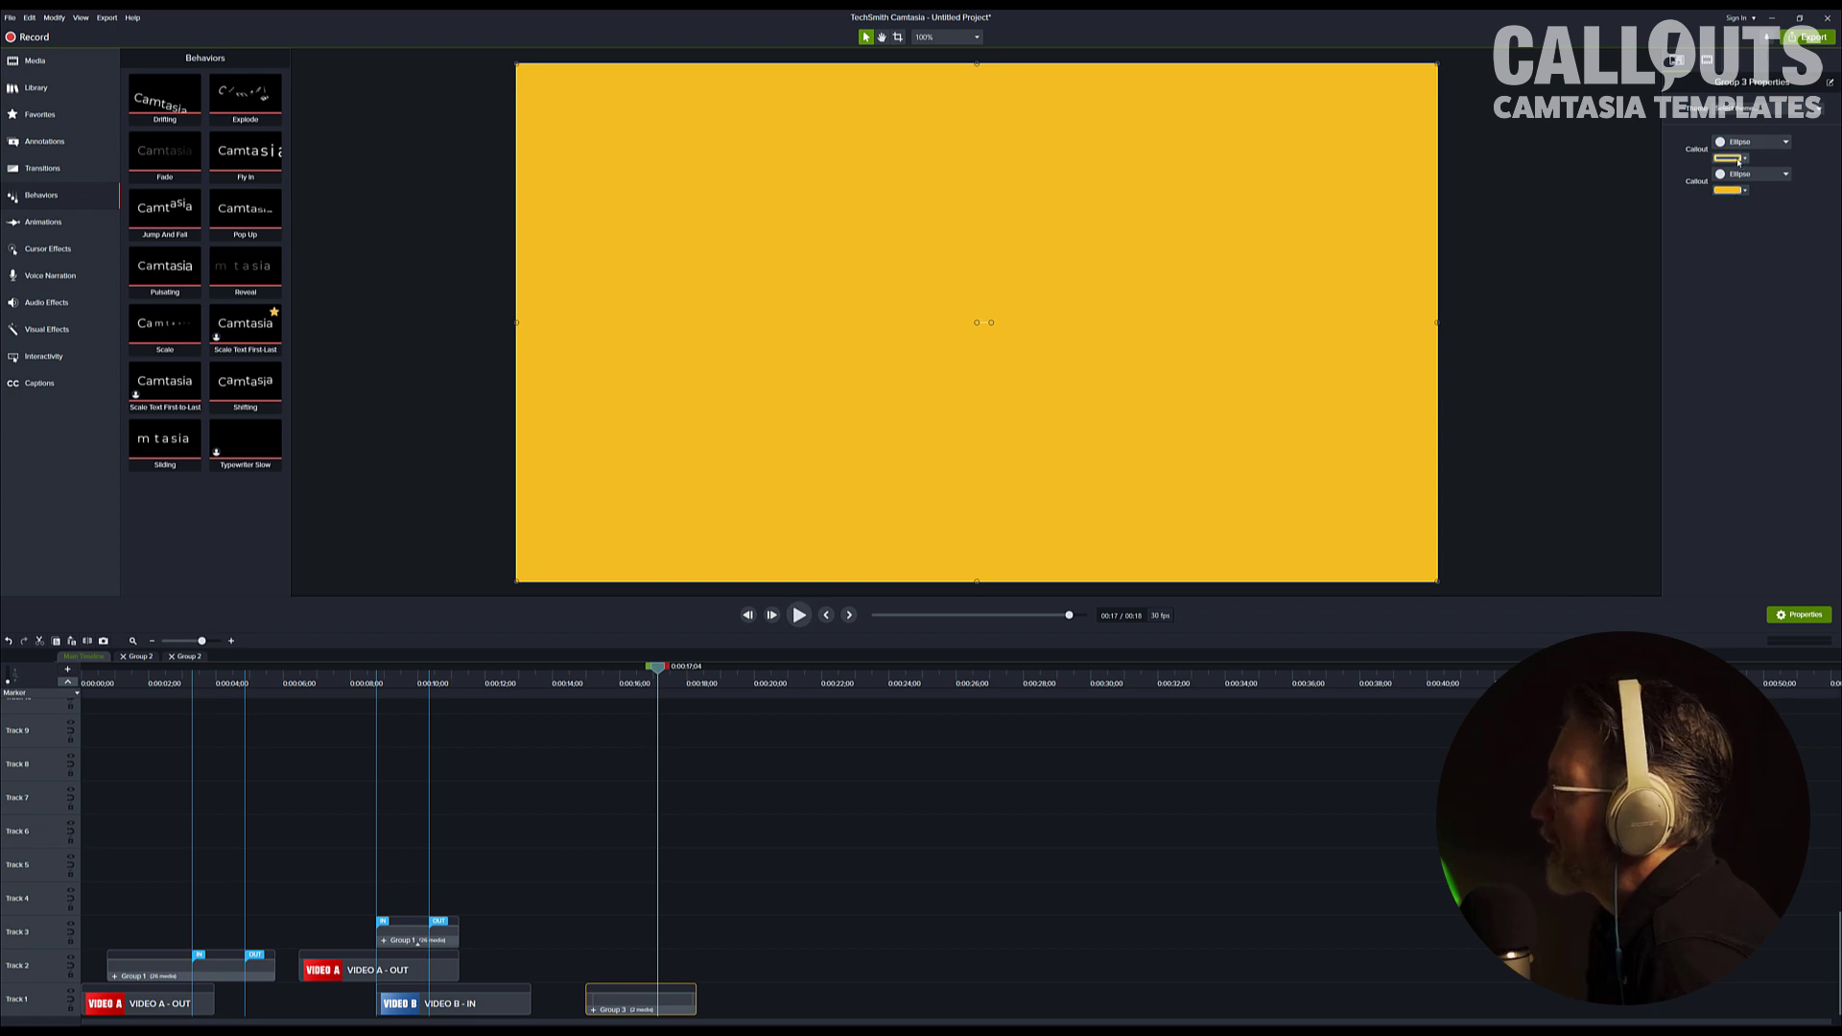
mouse_move(663, 674)
mouse_down()
mouse_move(621, 683)
mouse_move(644, 692)
mouse_up()
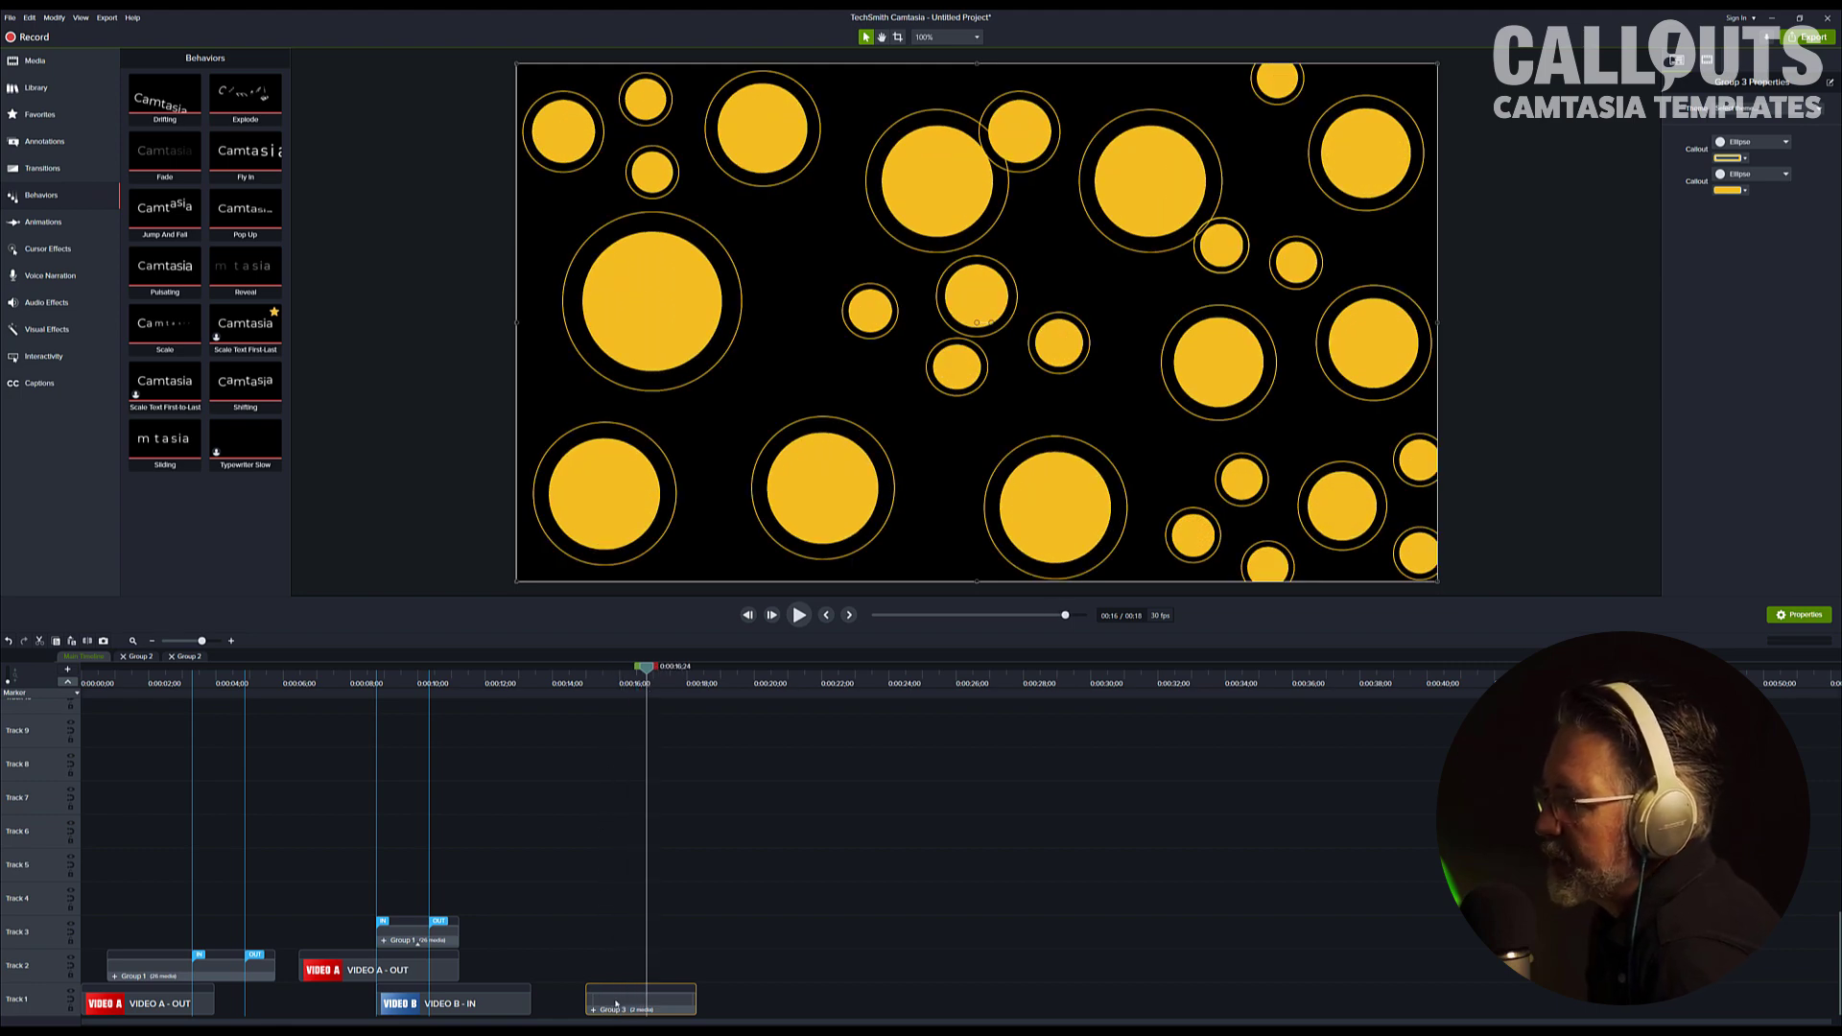
right_click(616, 1003)
- Save Group 3 to the TEST library as the asset 'Transition Rings'
click(522, 983)
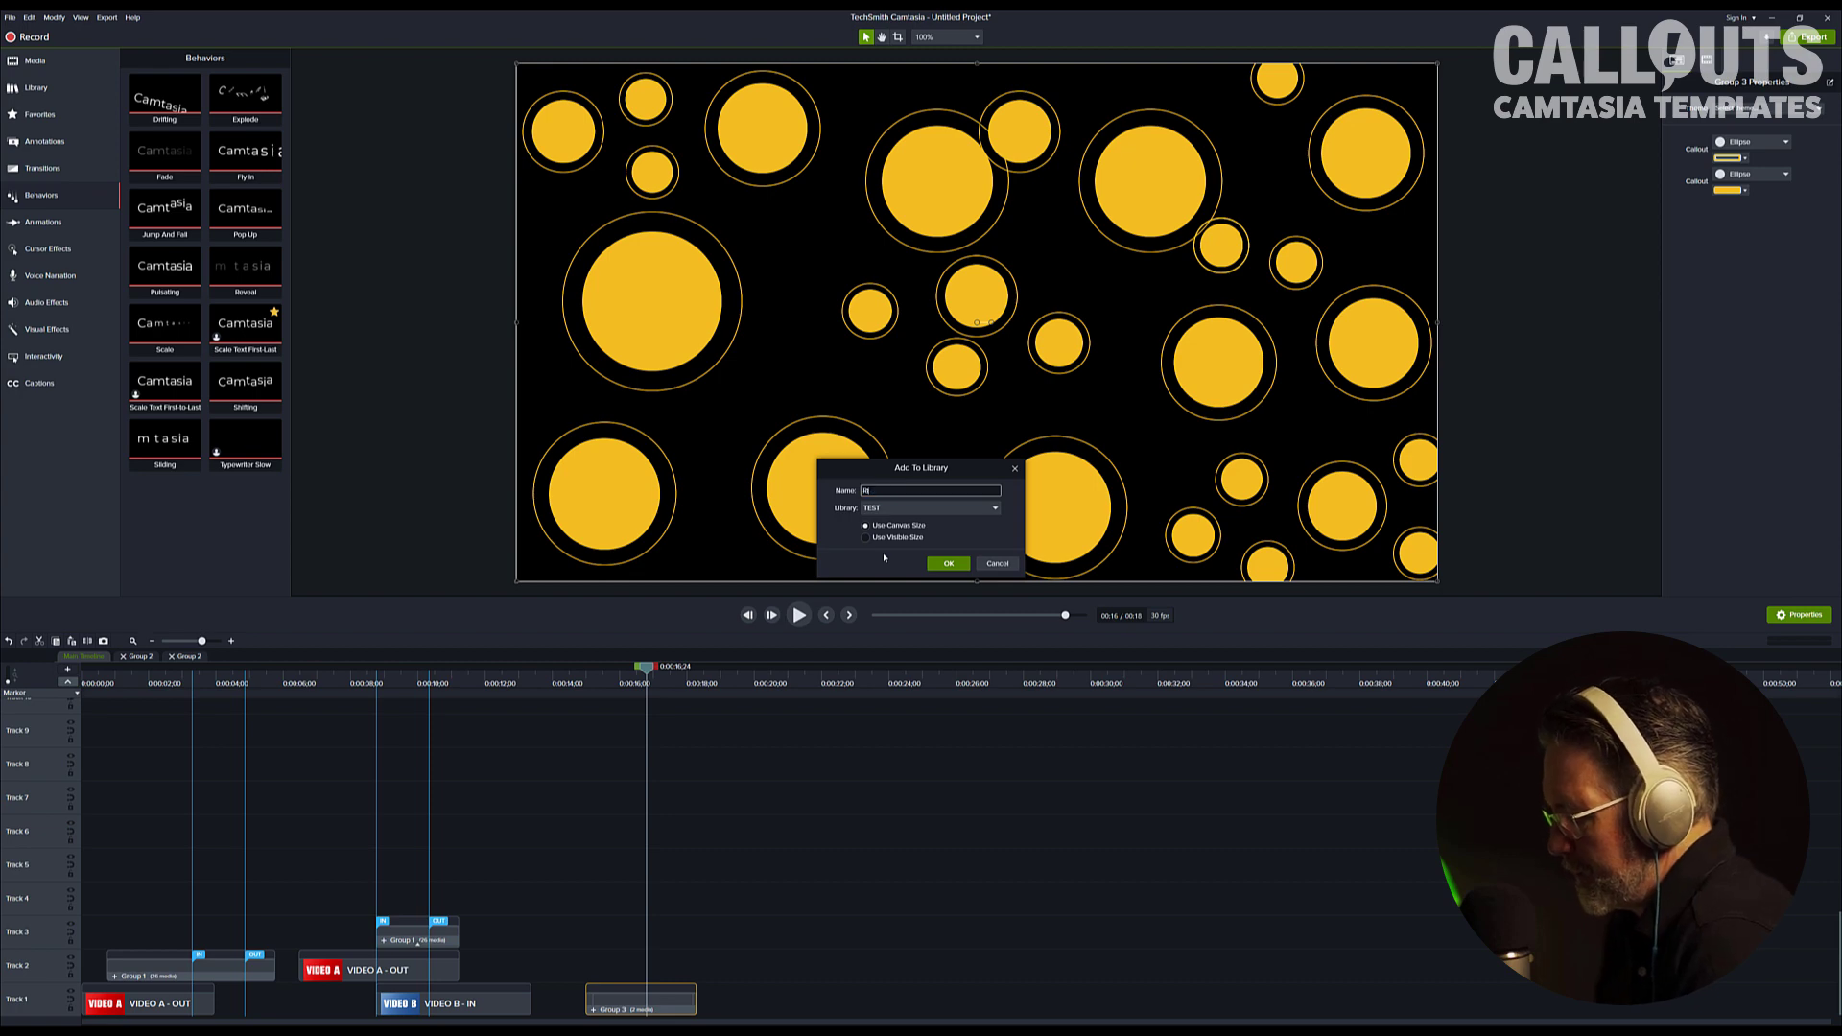
text(Transition Rings)
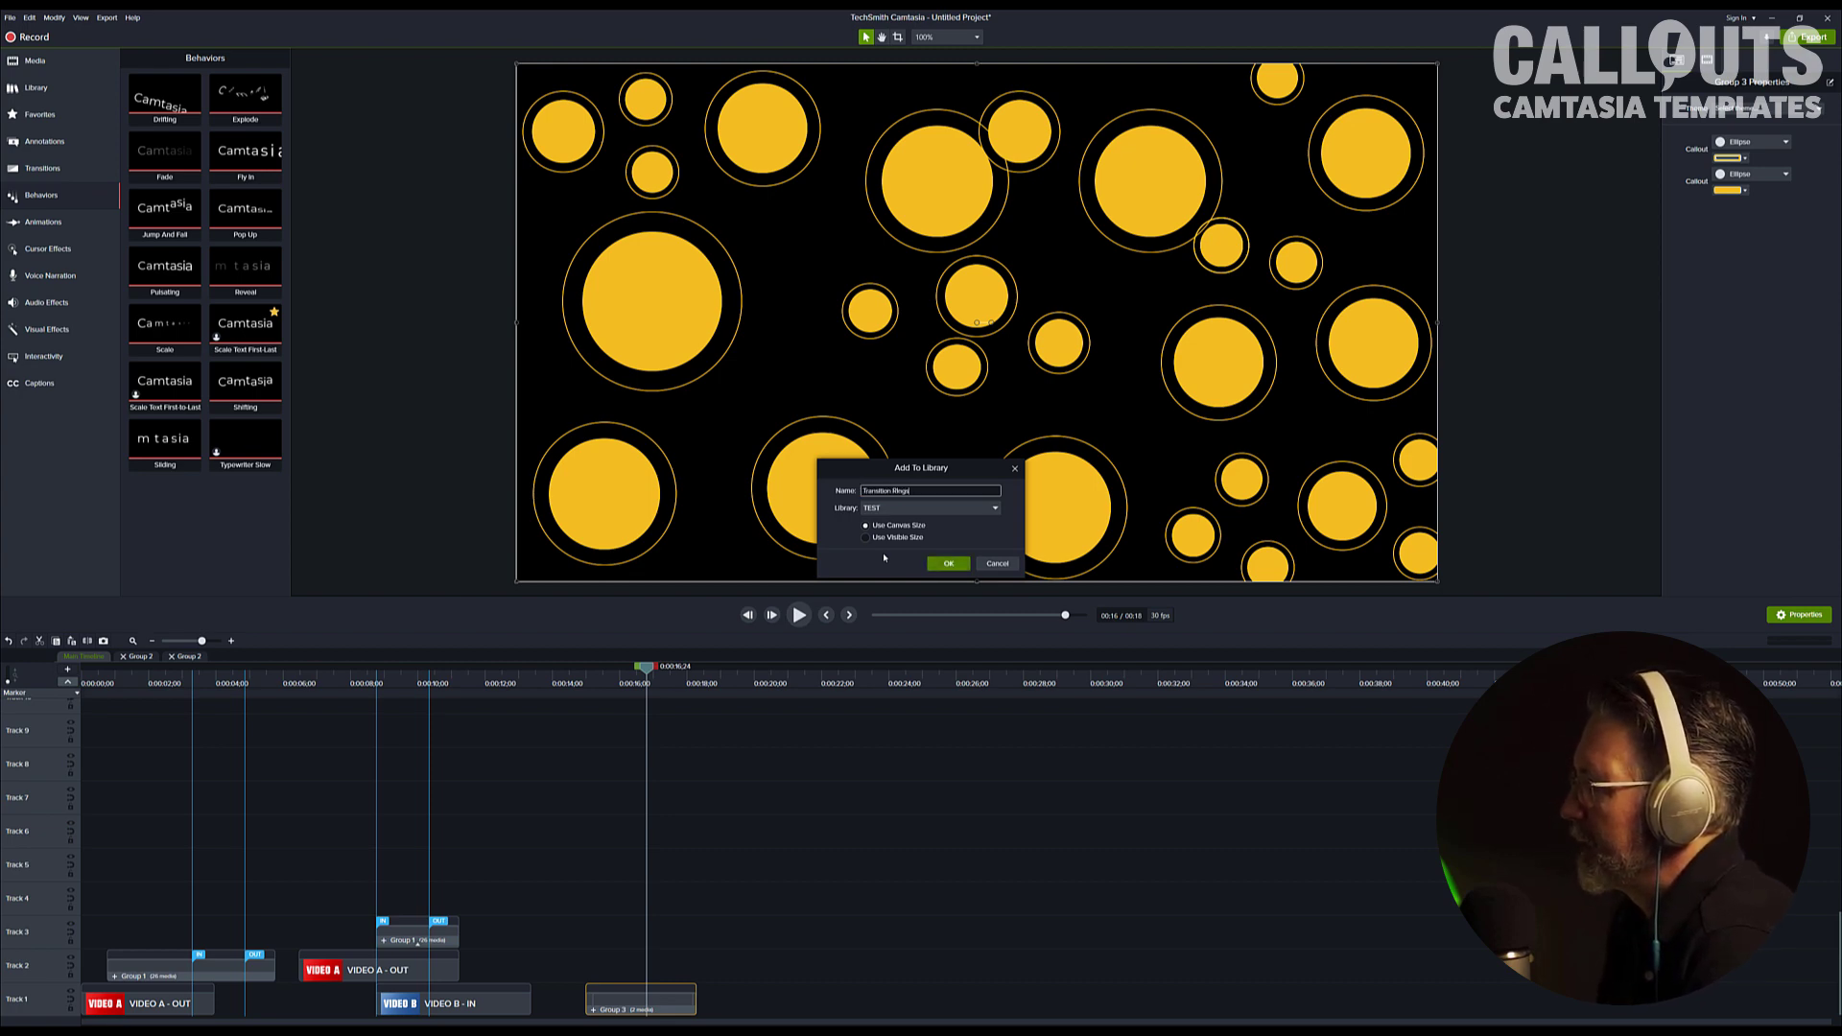
click(962, 509)
click(949, 564)
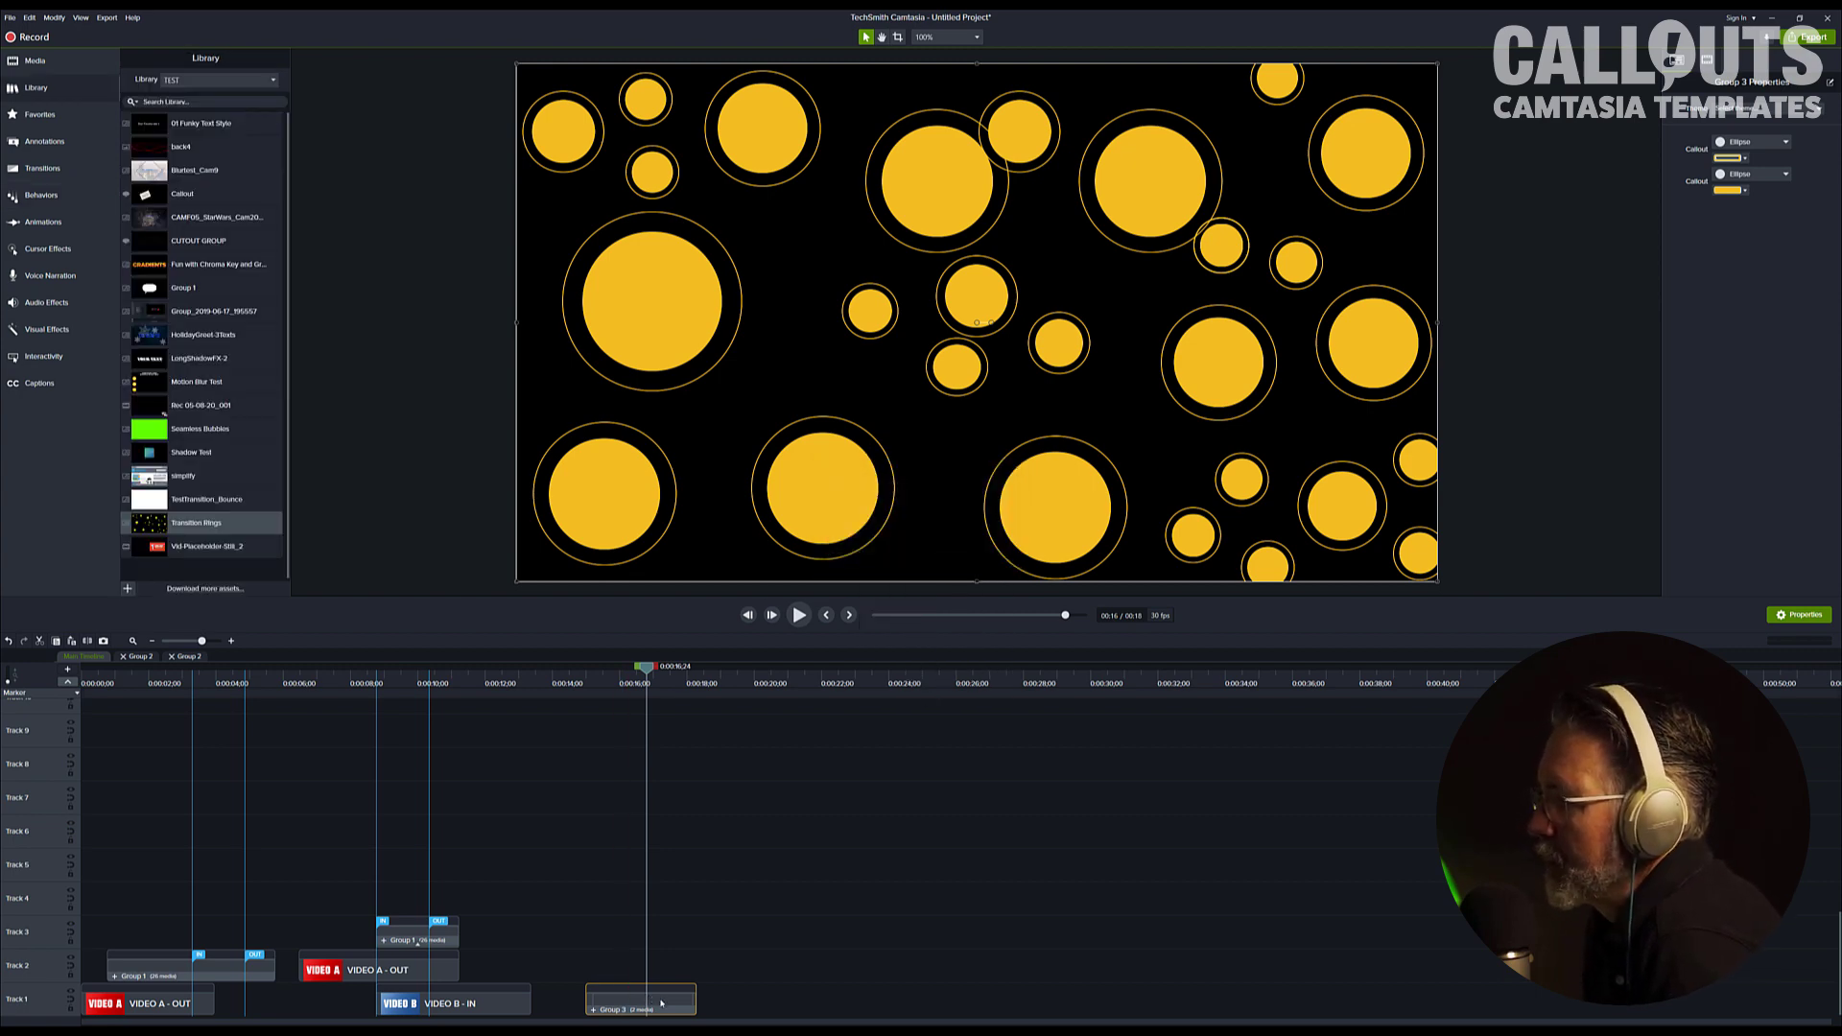
- Move Group 3 to Track 2, with VIDEO A - OUT beneath it and VIDEO B - IN after
drag(614, 1000, 654, 966)
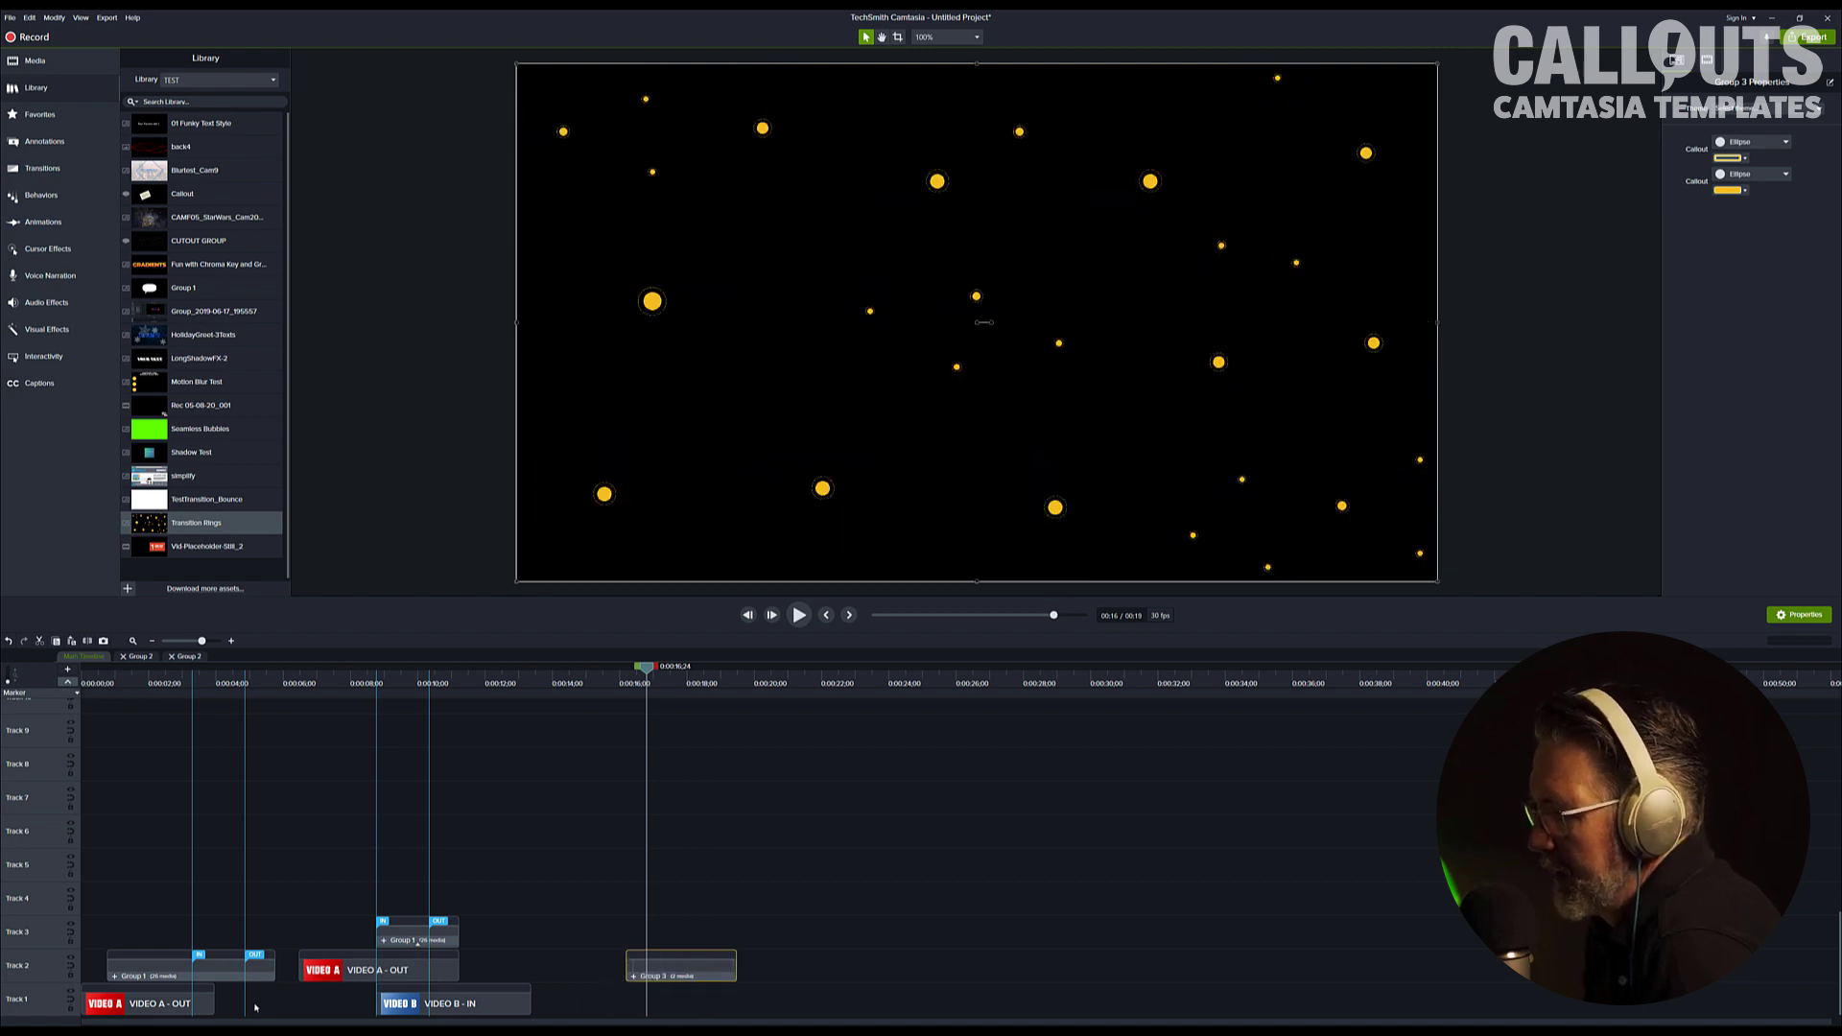
click(166, 1005)
drag(319, 992, 624, 1003)
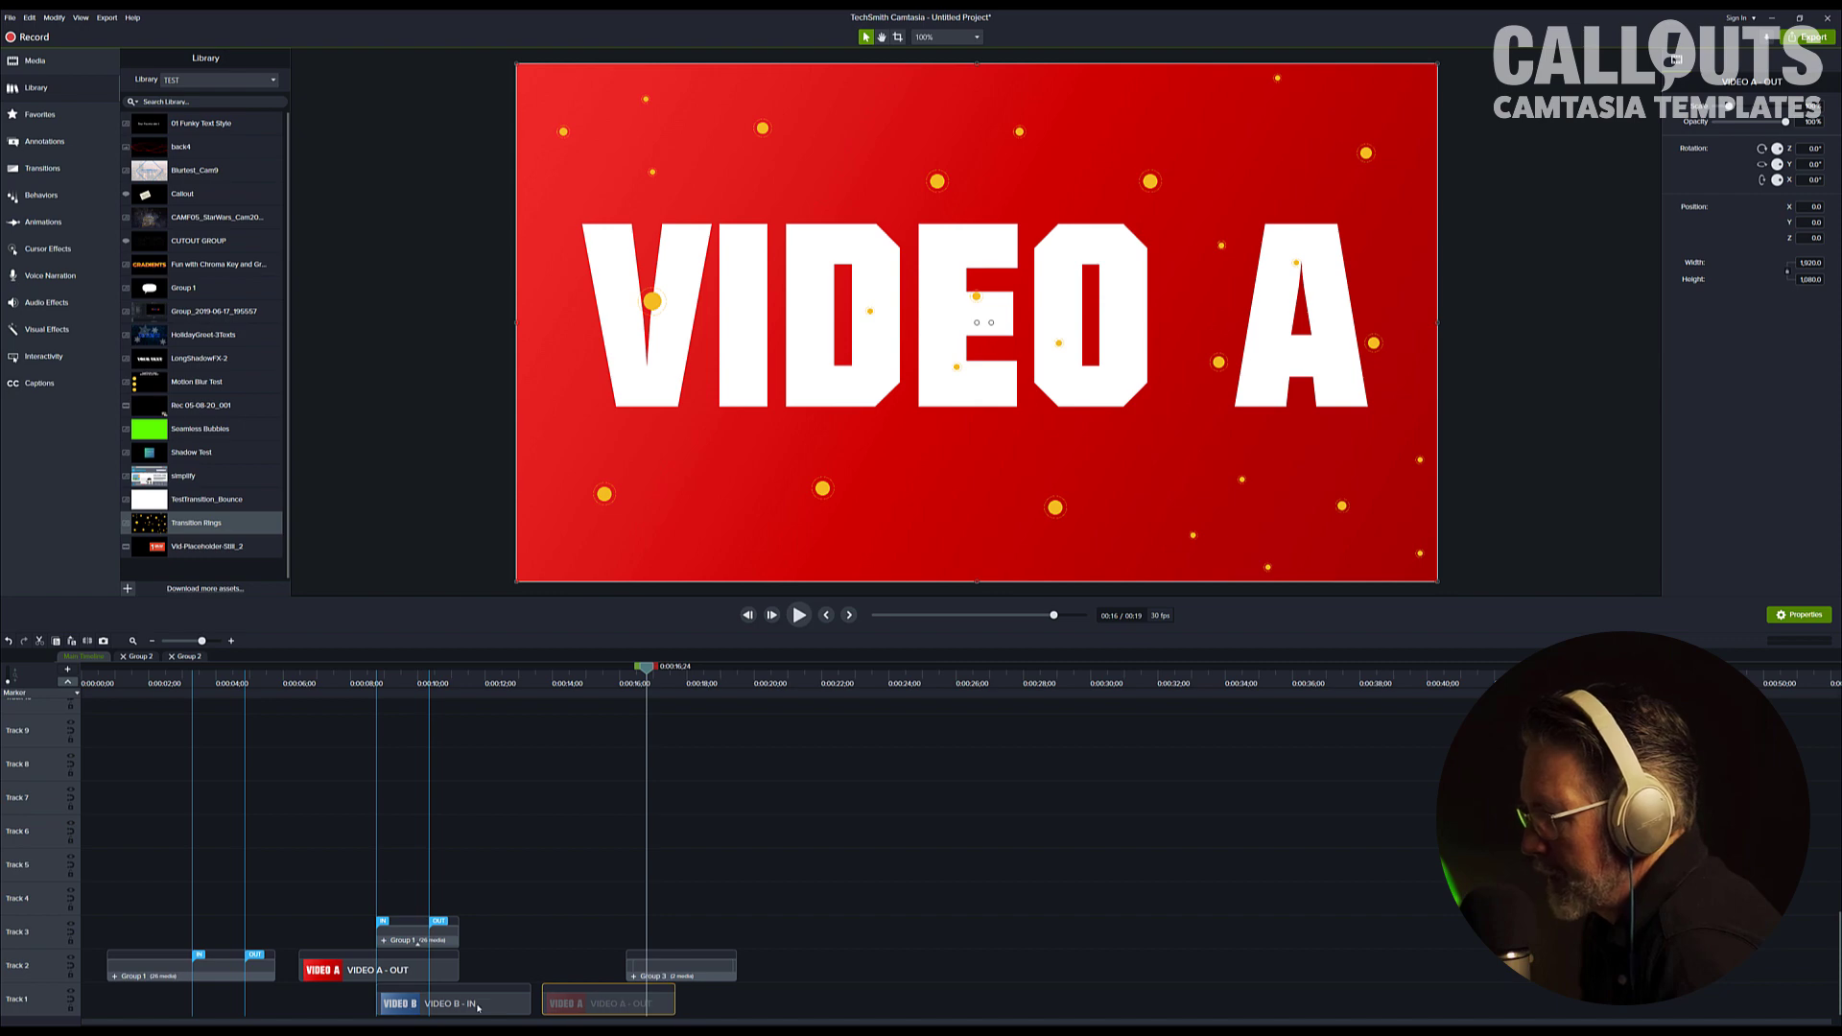
drag(481, 1003, 778, 1004)
mouse_move(645, 669)
mouse_down()
mouse_move(685, 669)
mouse_move(675, 687)
mouse_up()
- Shift VIDEO B - IN later and VIDEO A - OUT slightly left, then find the fully yellow frame
drag(747, 1007, 890, 1006)
drag(587, 1003, 537, 1003)
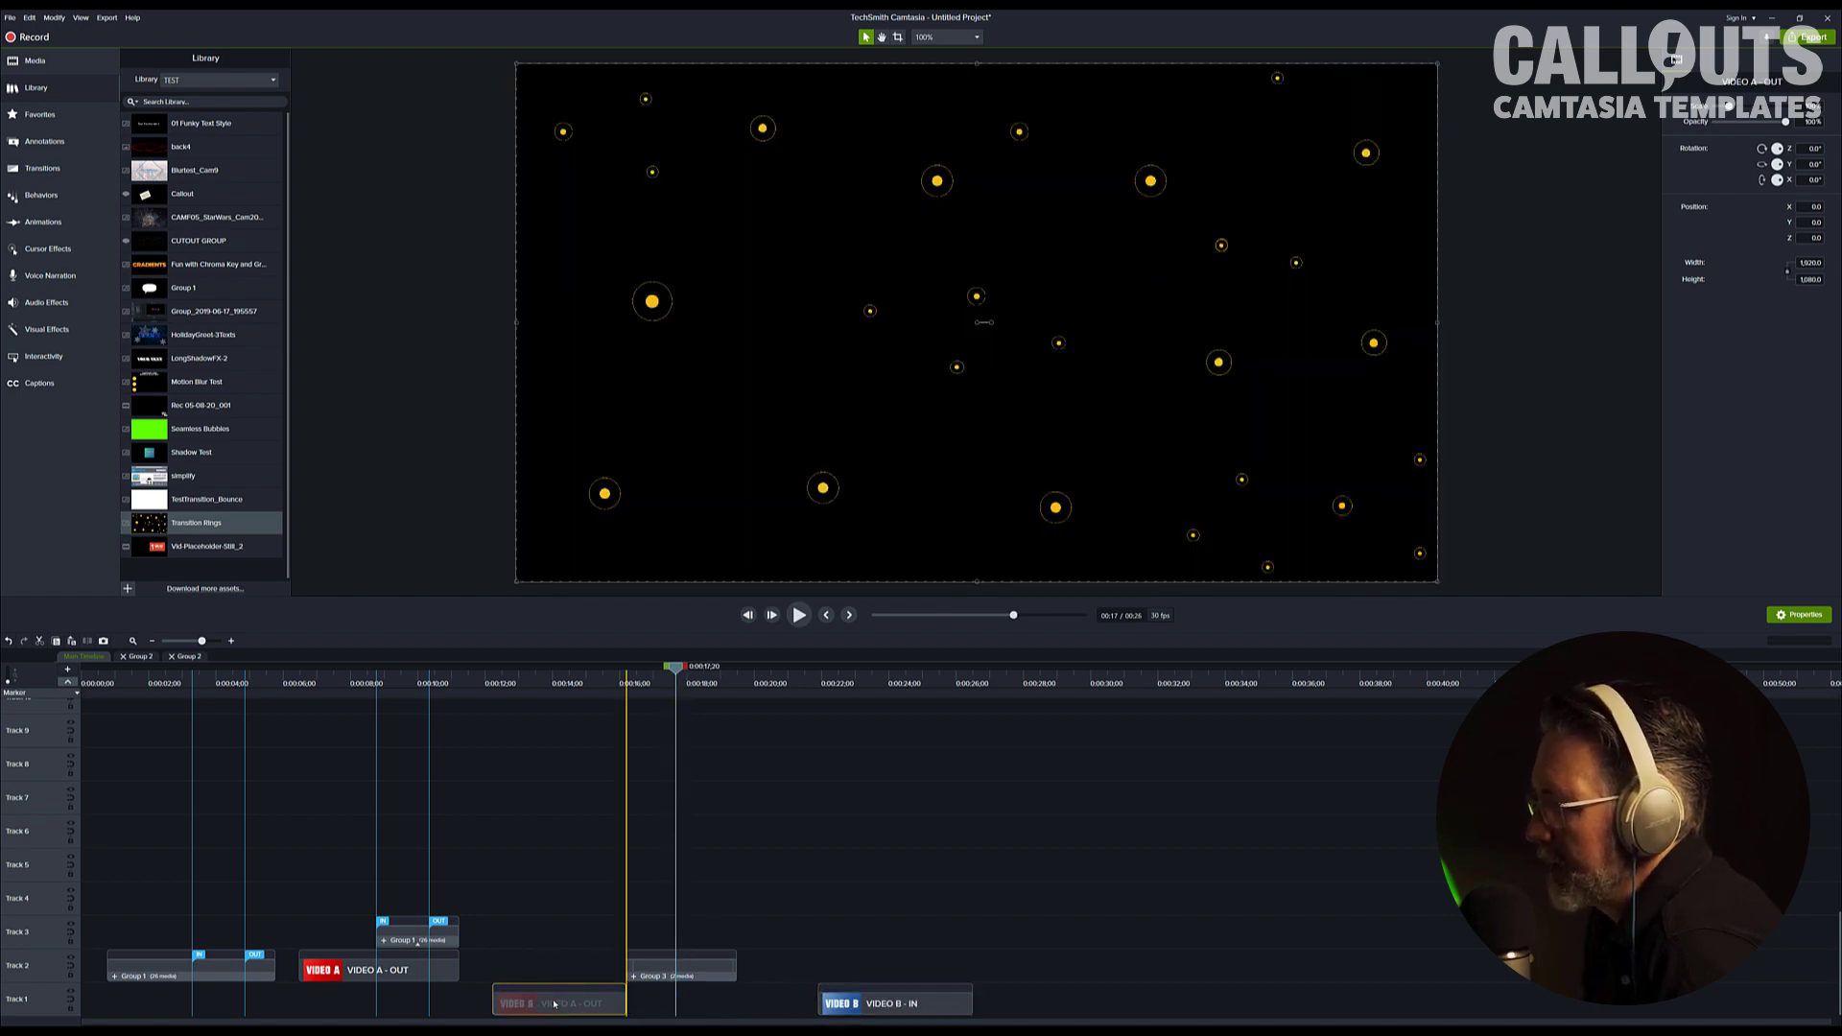
drag(677, 672, 696, 669)
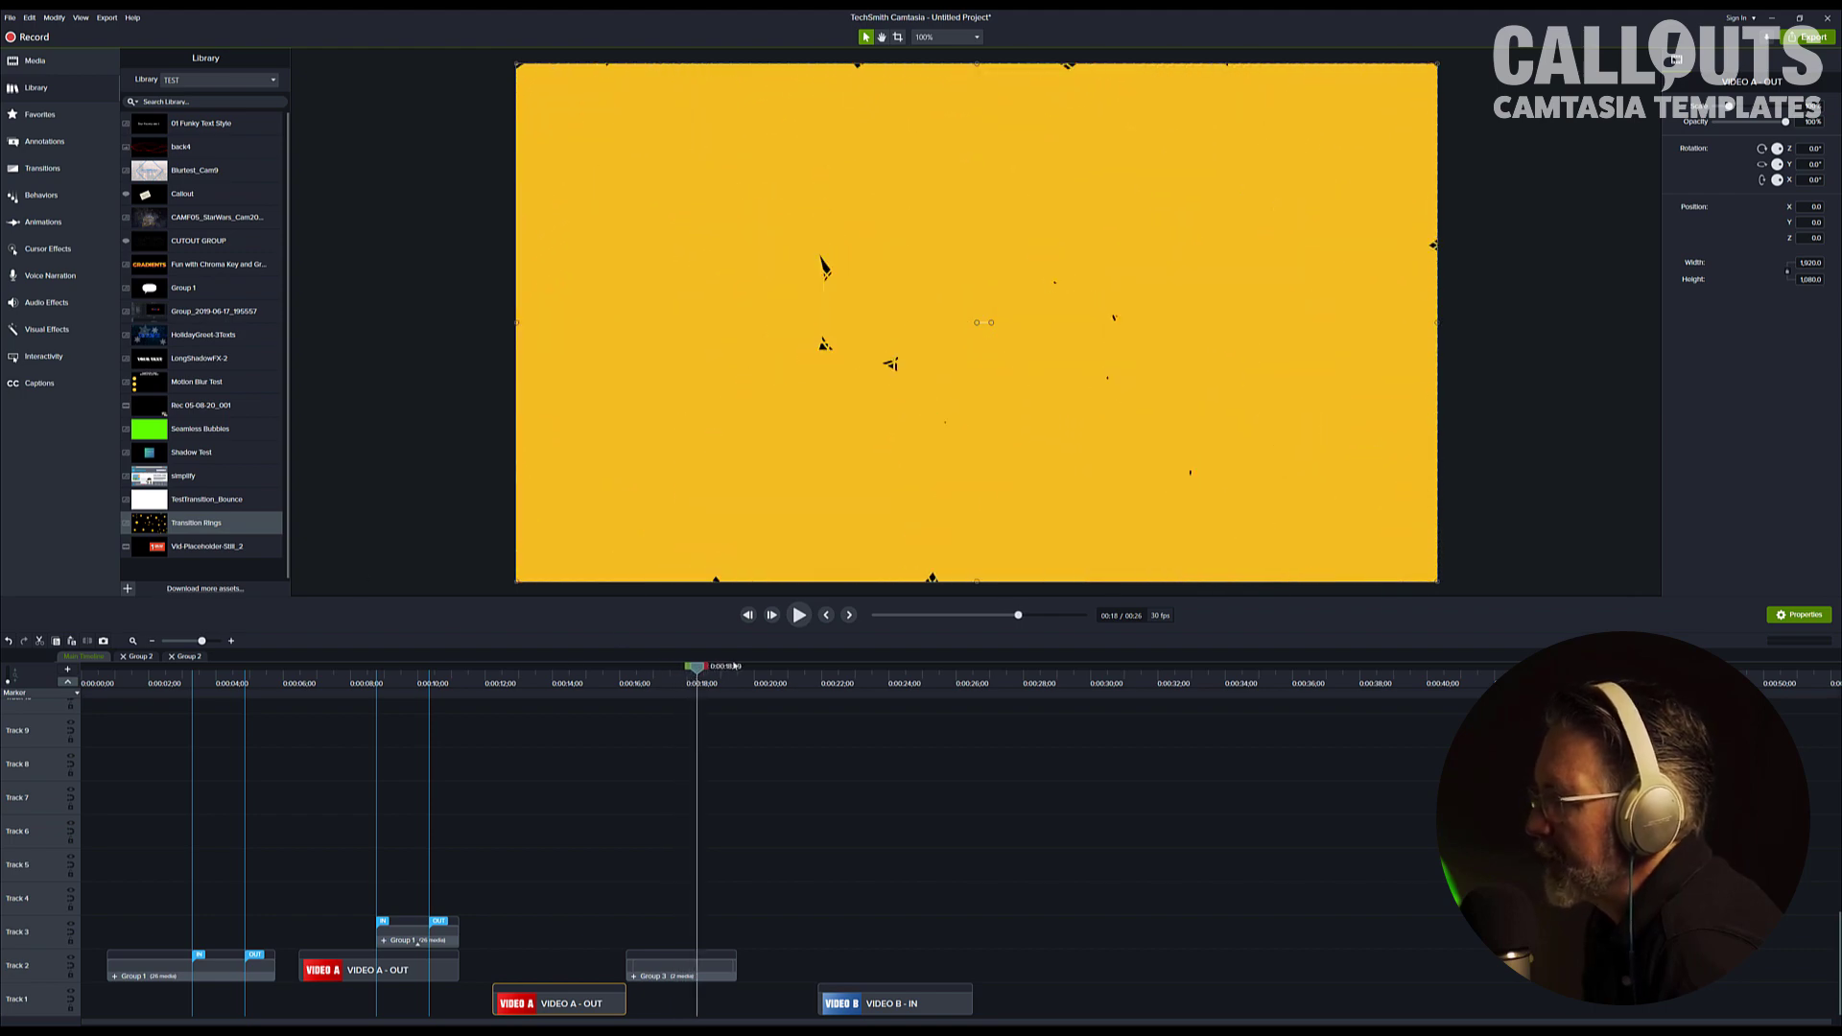
click(772, 615)
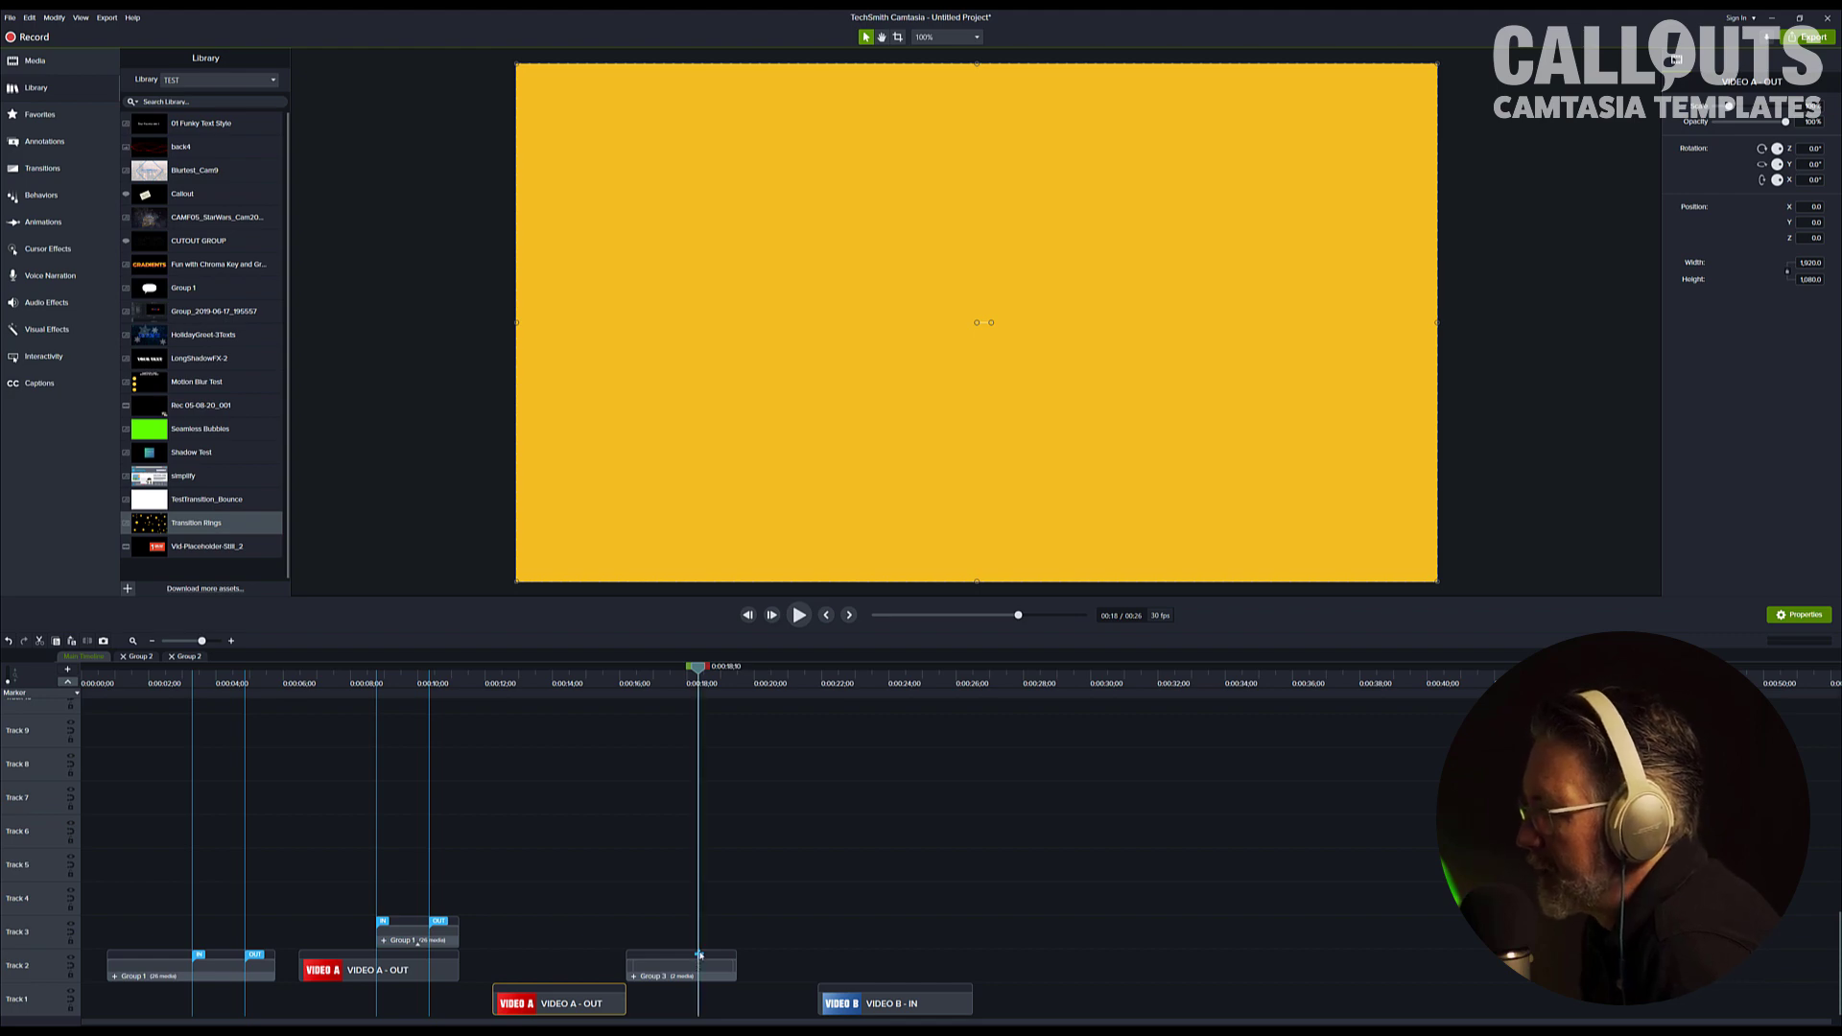
- Add a marker named 'In' at the fully yellow frame and step forward through the yellow frames
key(m)
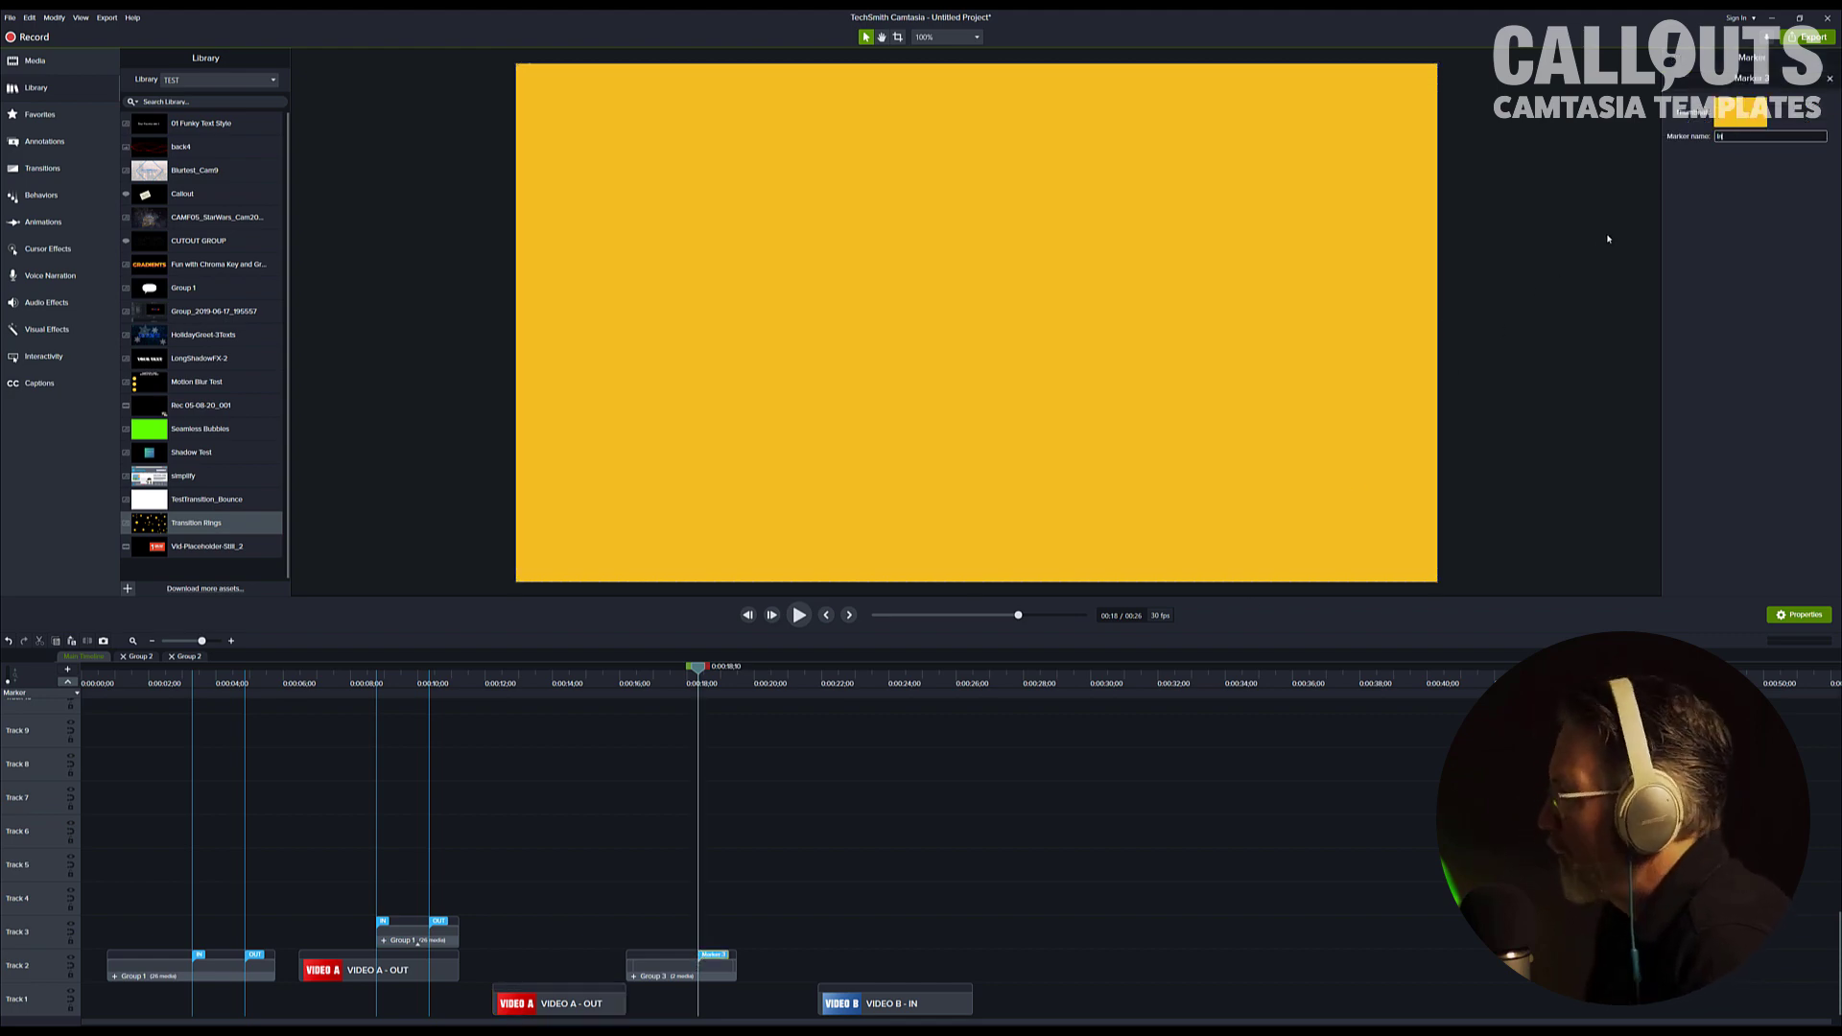
text(In)
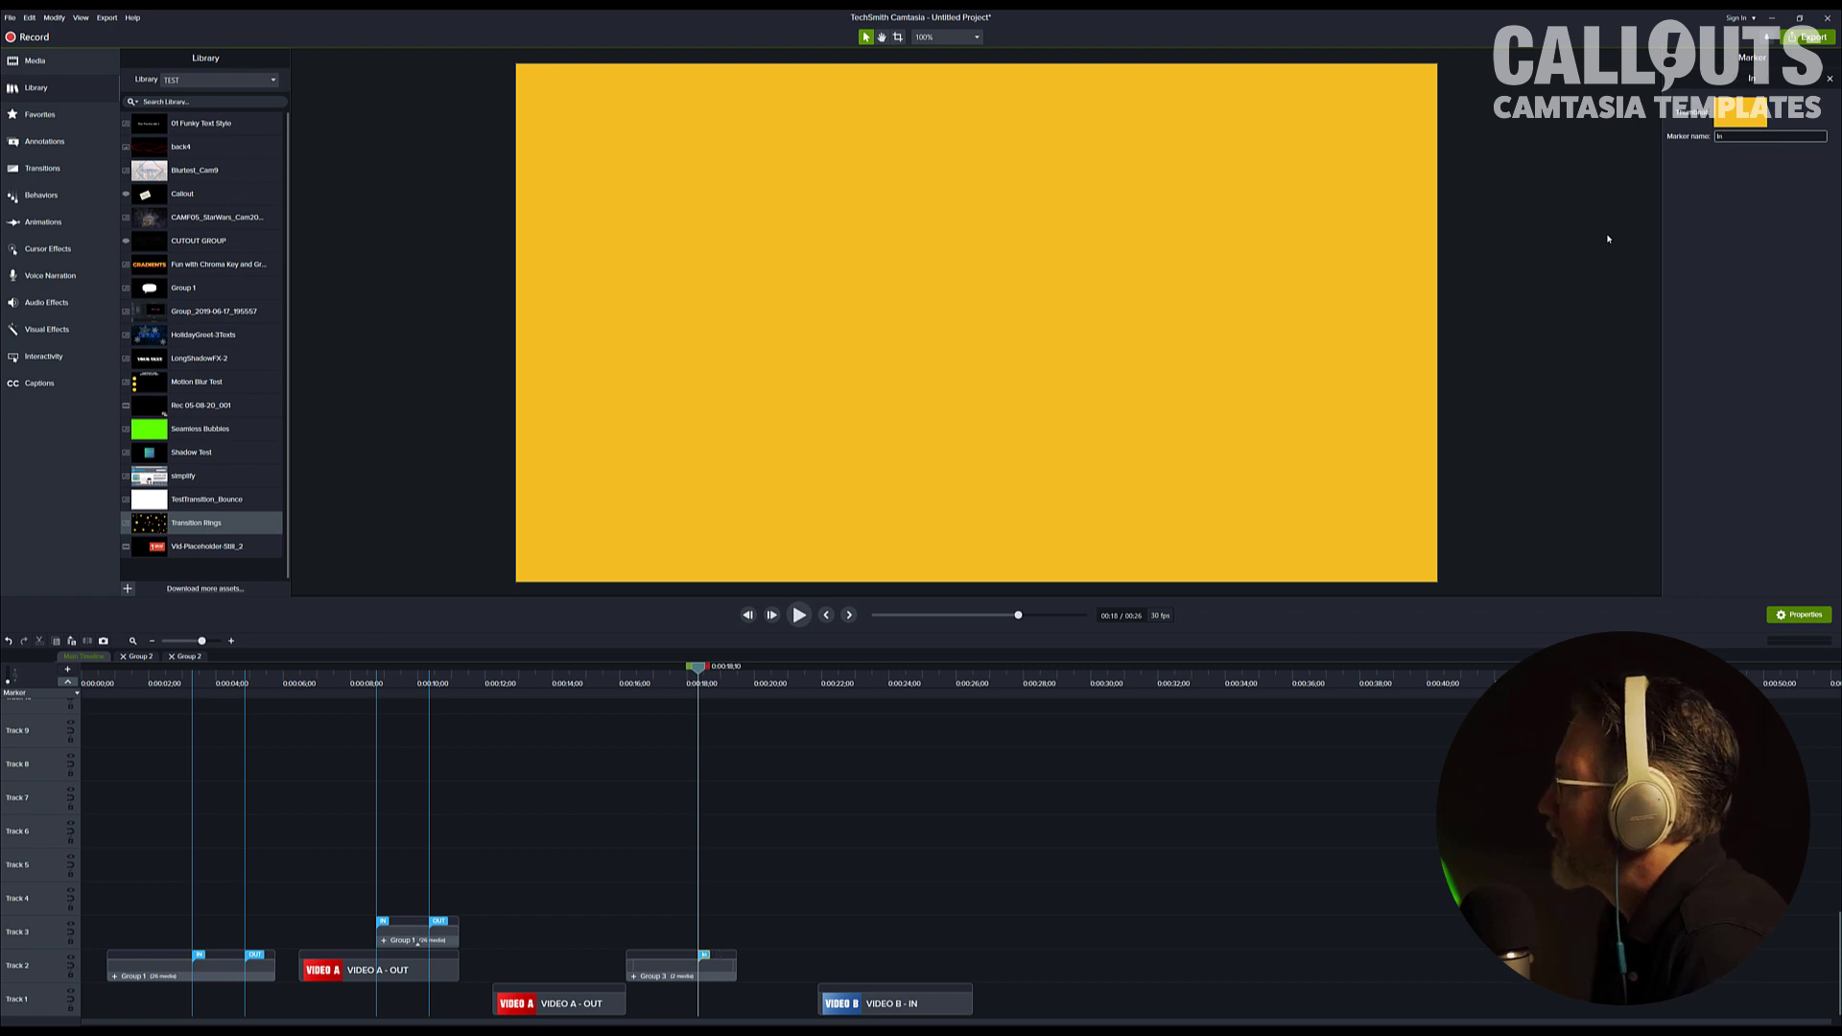
click(772, 615)
click(773, 614)
click(773, 616)
click(774, 617)
click(776, 619)
click(772, 615)
click(772, 615)
click(772, 614)
click(773, 615)
click(773, 615)
click(773, 615)
click(774, 615)
click(773, 615)
click(773, 615)
click(774, 615)
click(773, 614)
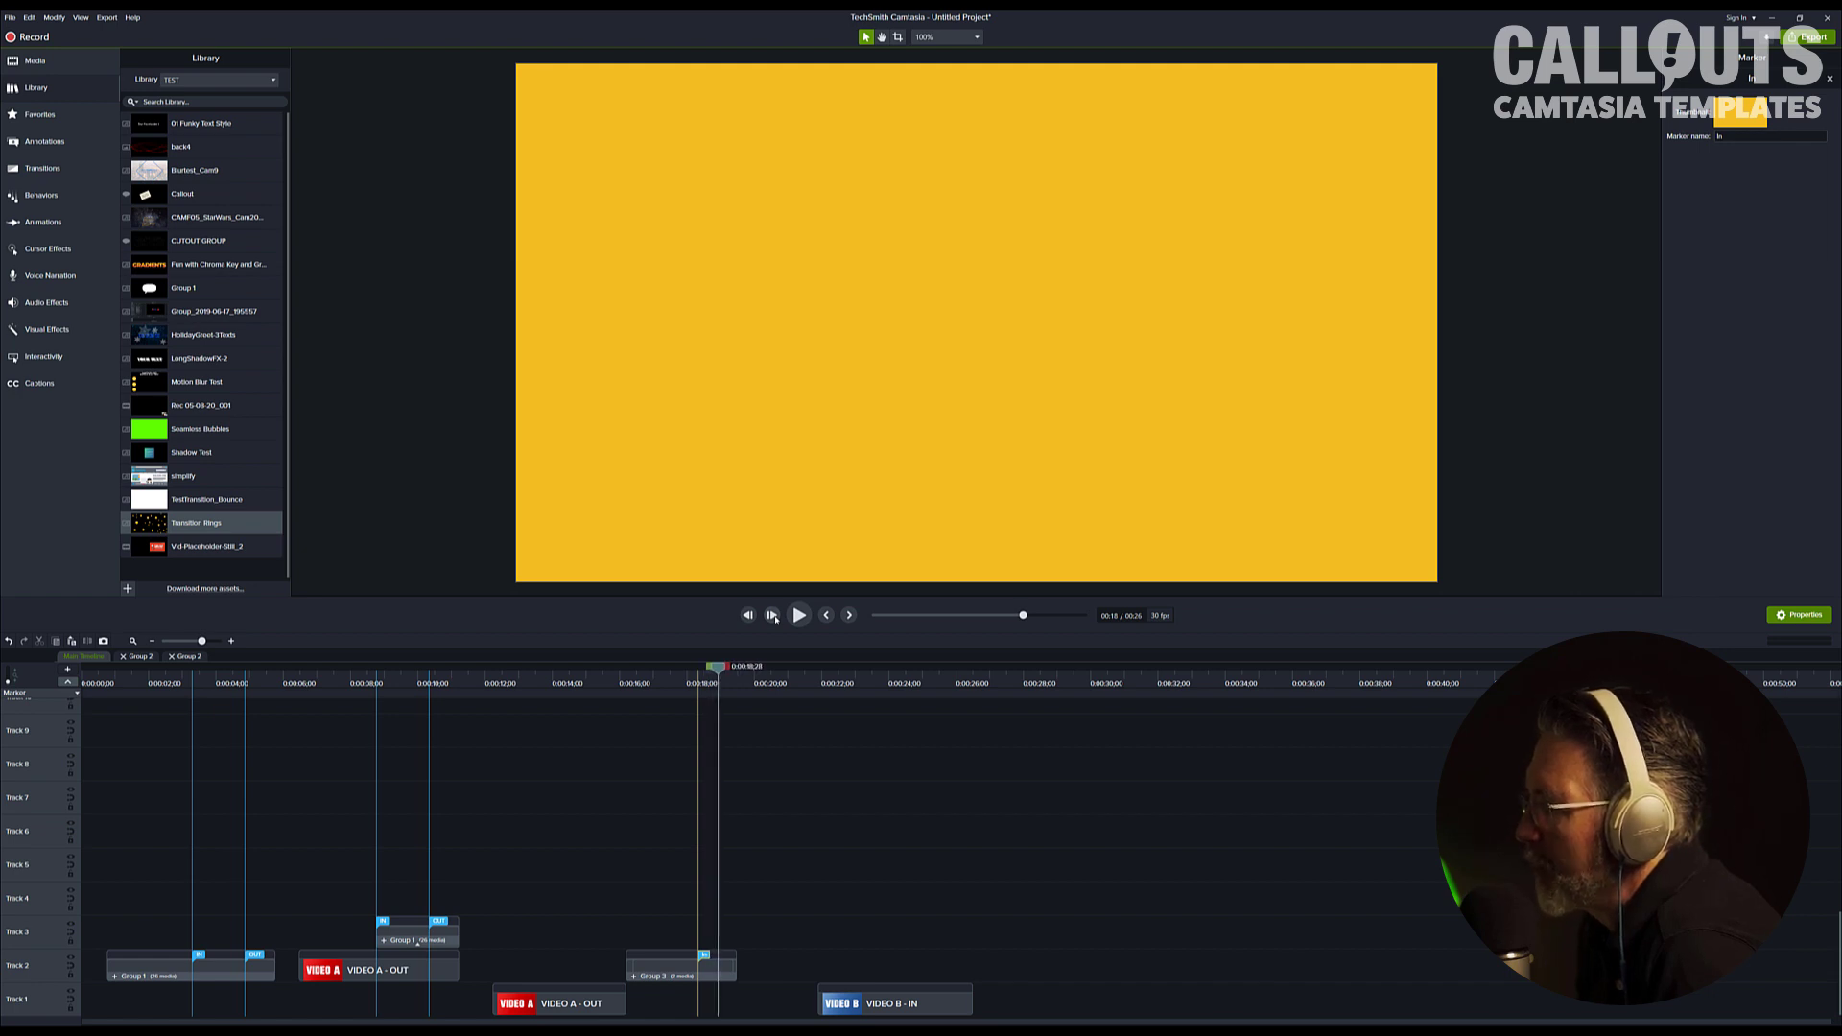
click(773, 615)
click(773, 615)
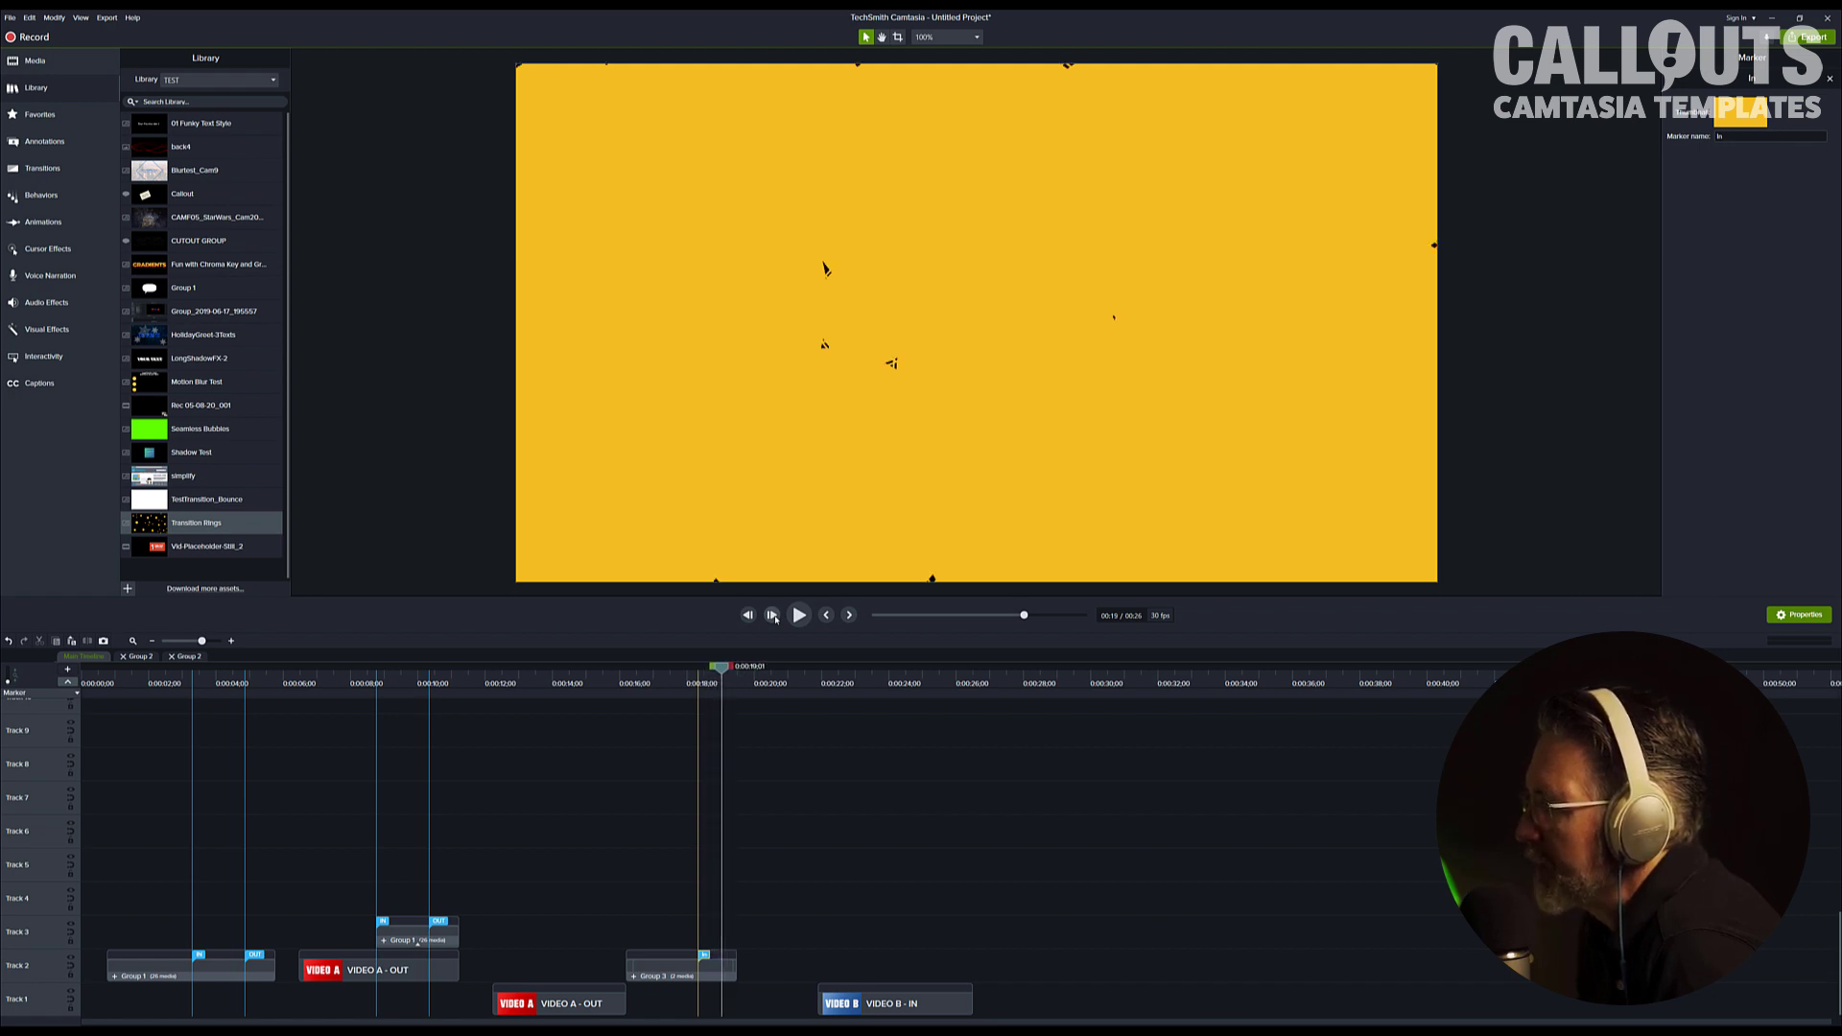
- Add a marker named 'Out' at the last clean yellow frame
click(748, 620)
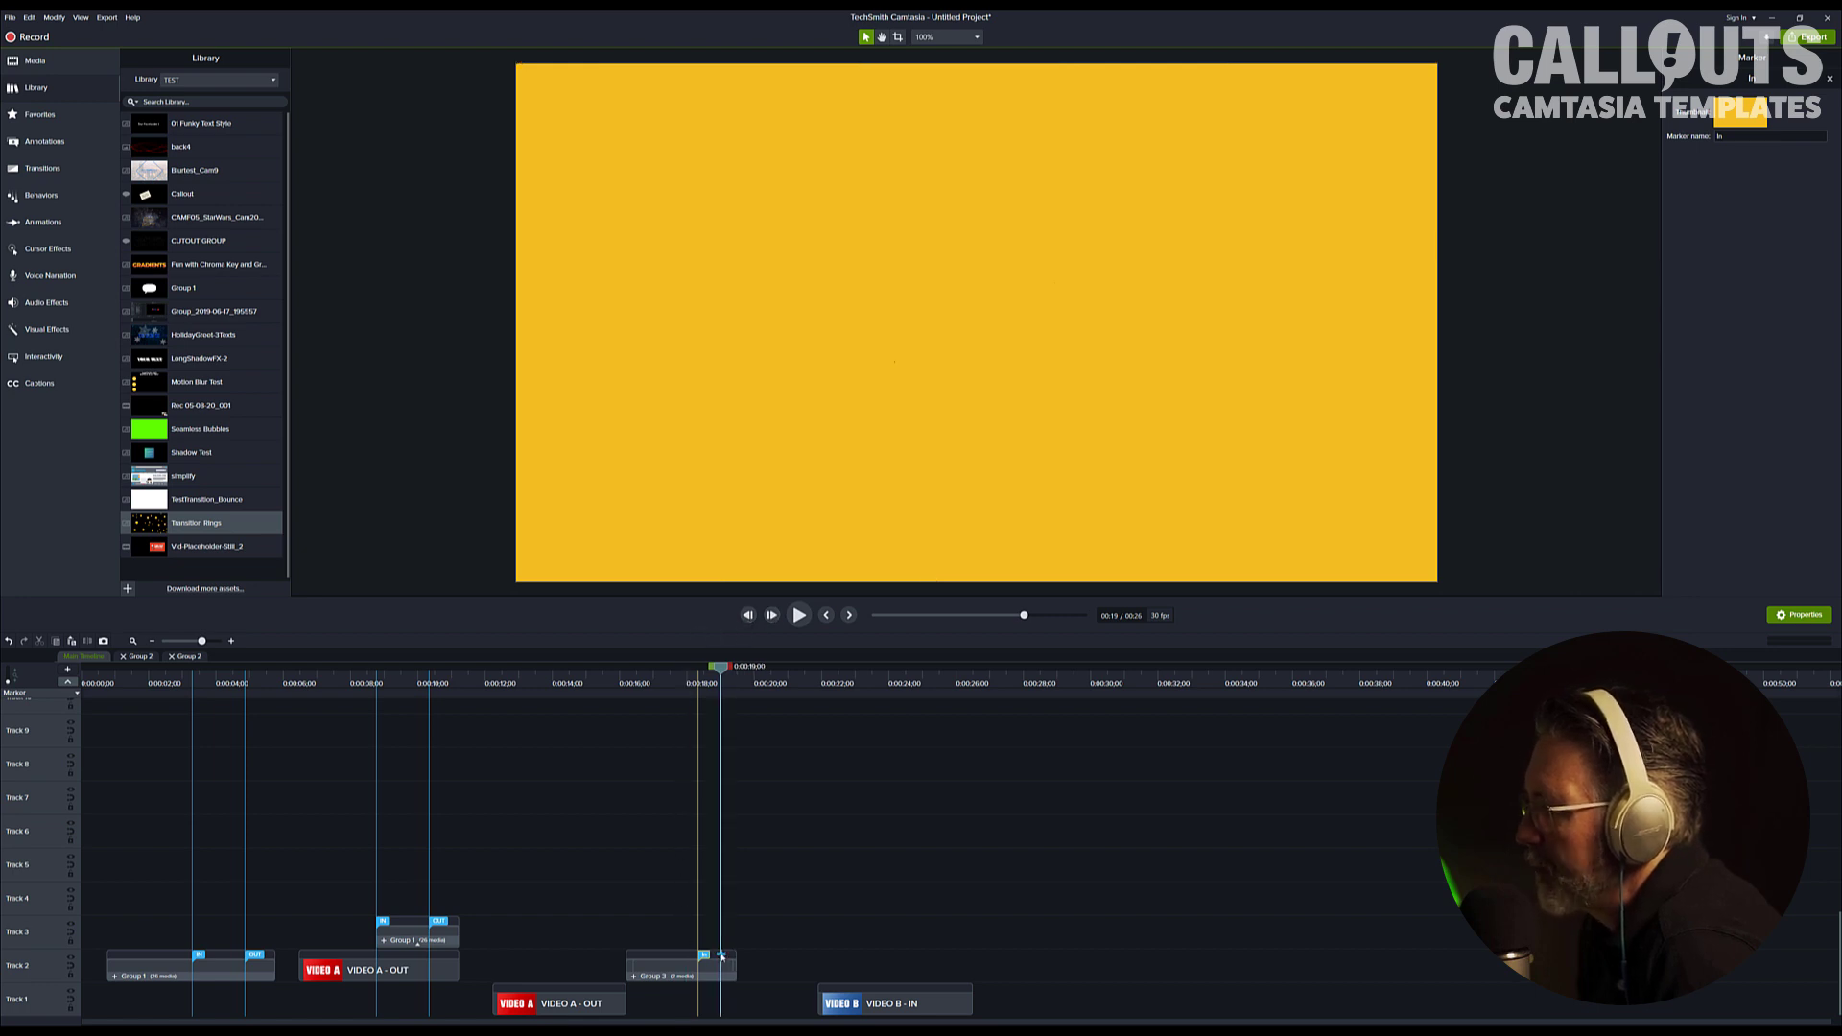
key(ctrl+m)
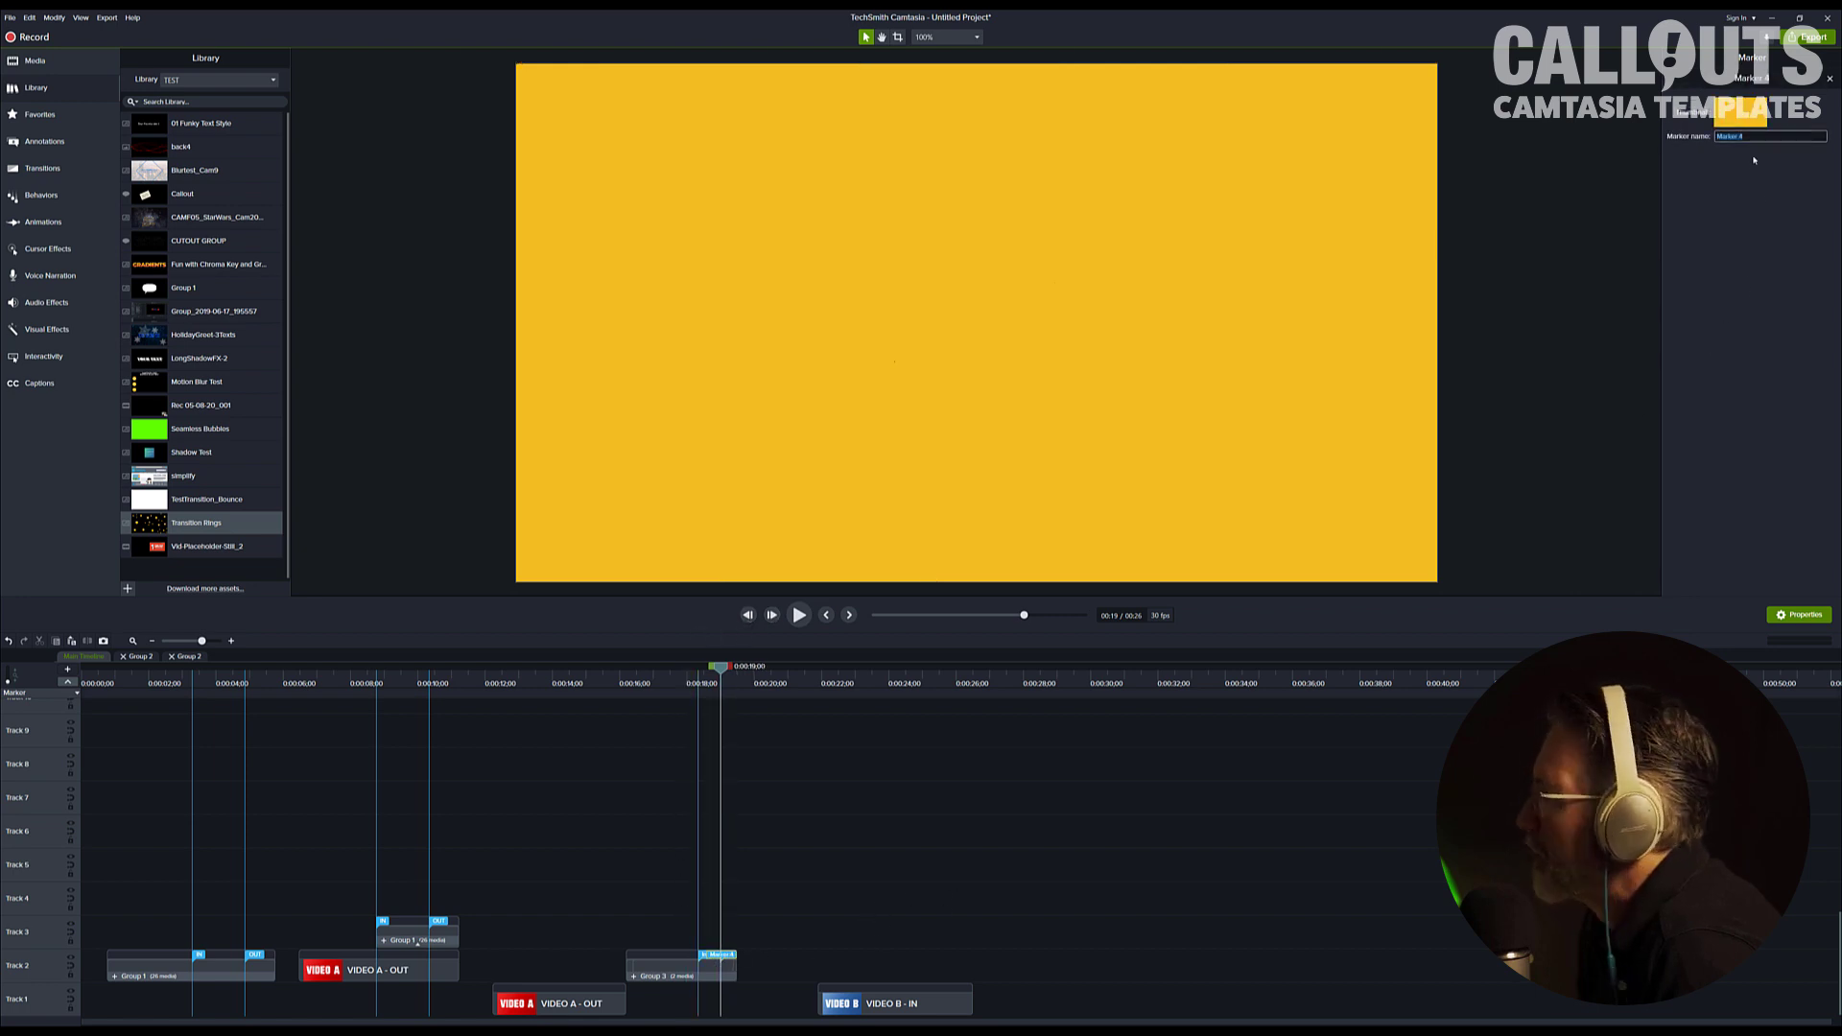
text(Out)
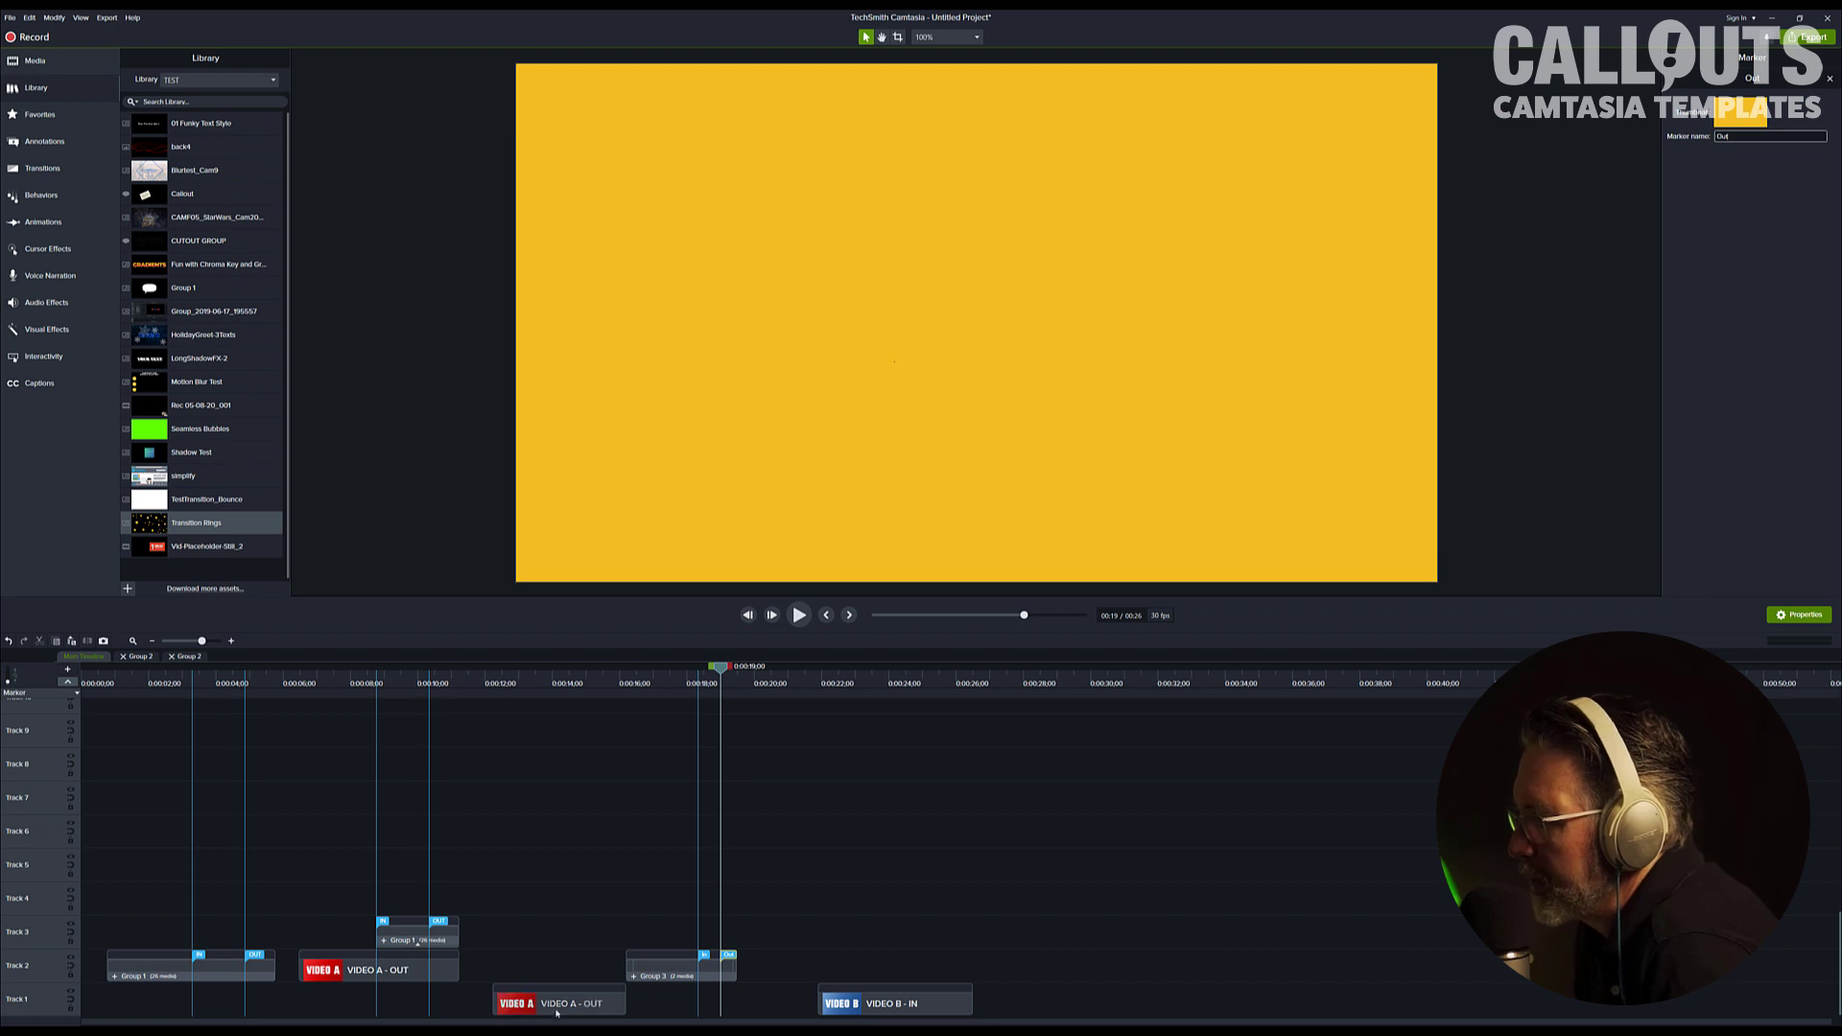
- Butt VIDEO B - IN against the end of VIDEO A - OUT beneath Group 3's yellow frames
drag(560, 1007, 642, 1011)
drag(878, 1005, 773, 1014)
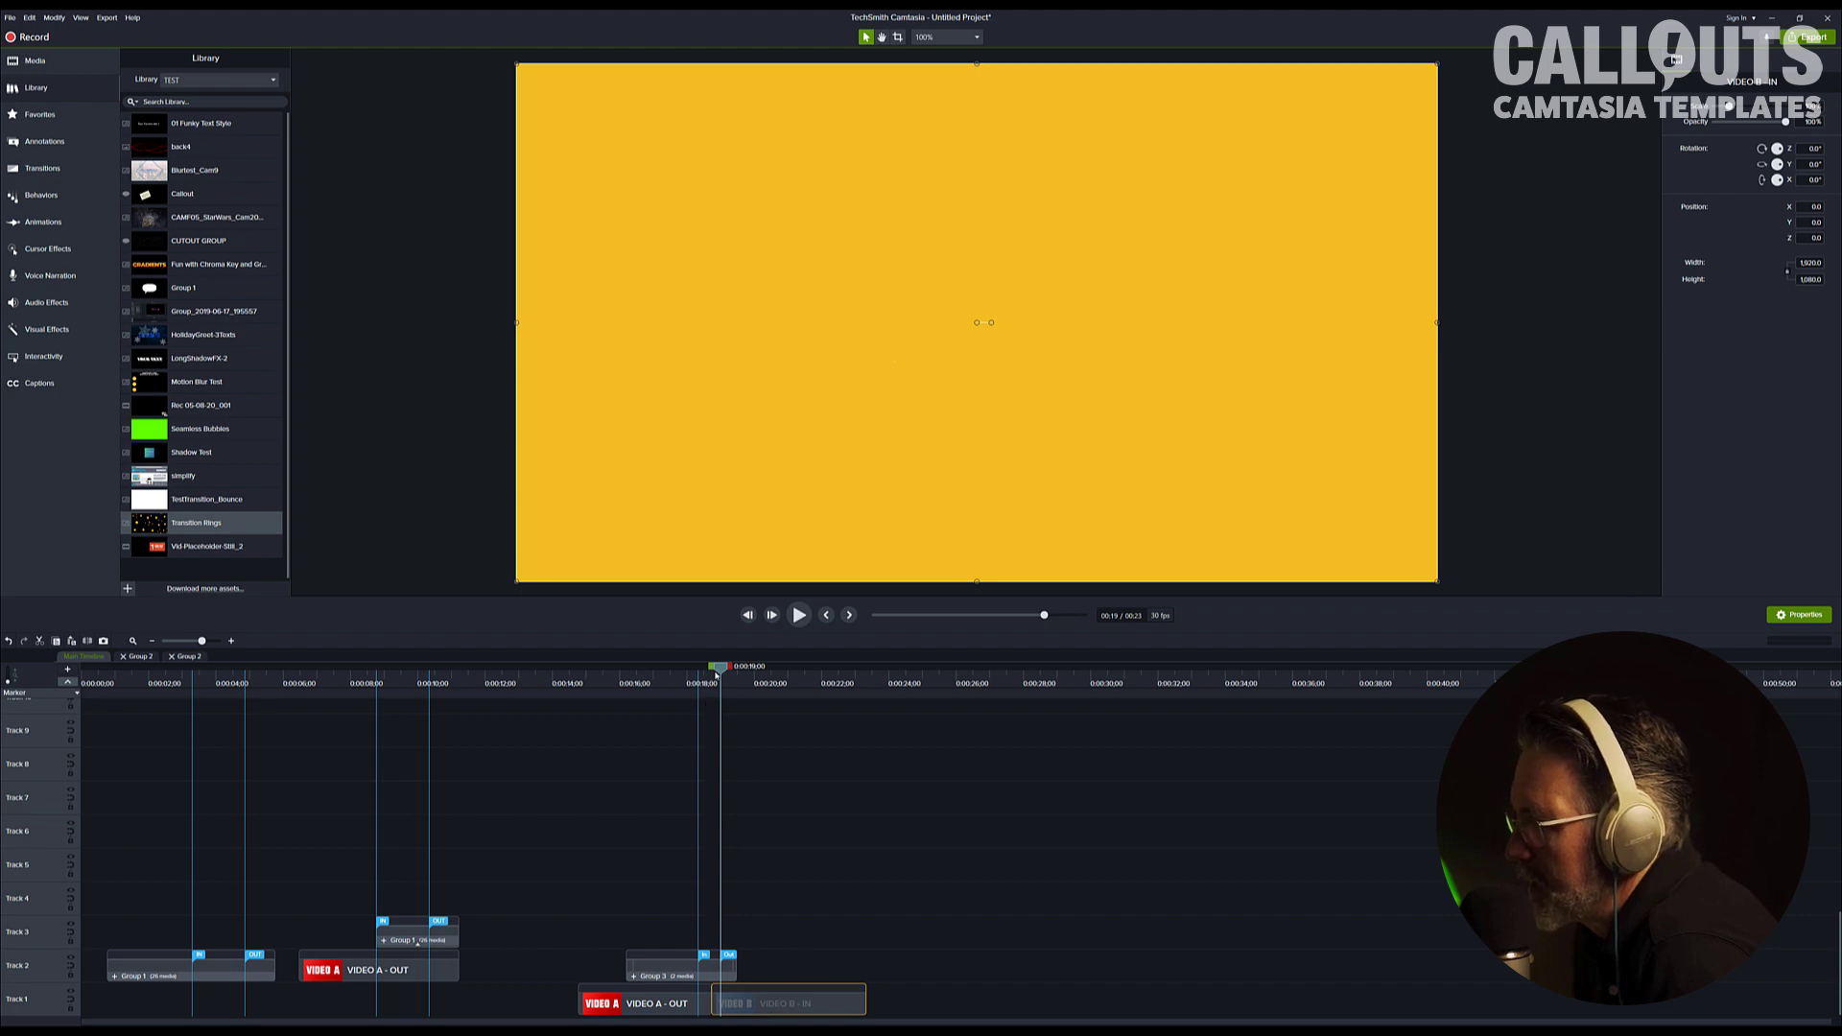
drag(712, 677, 754, 707)
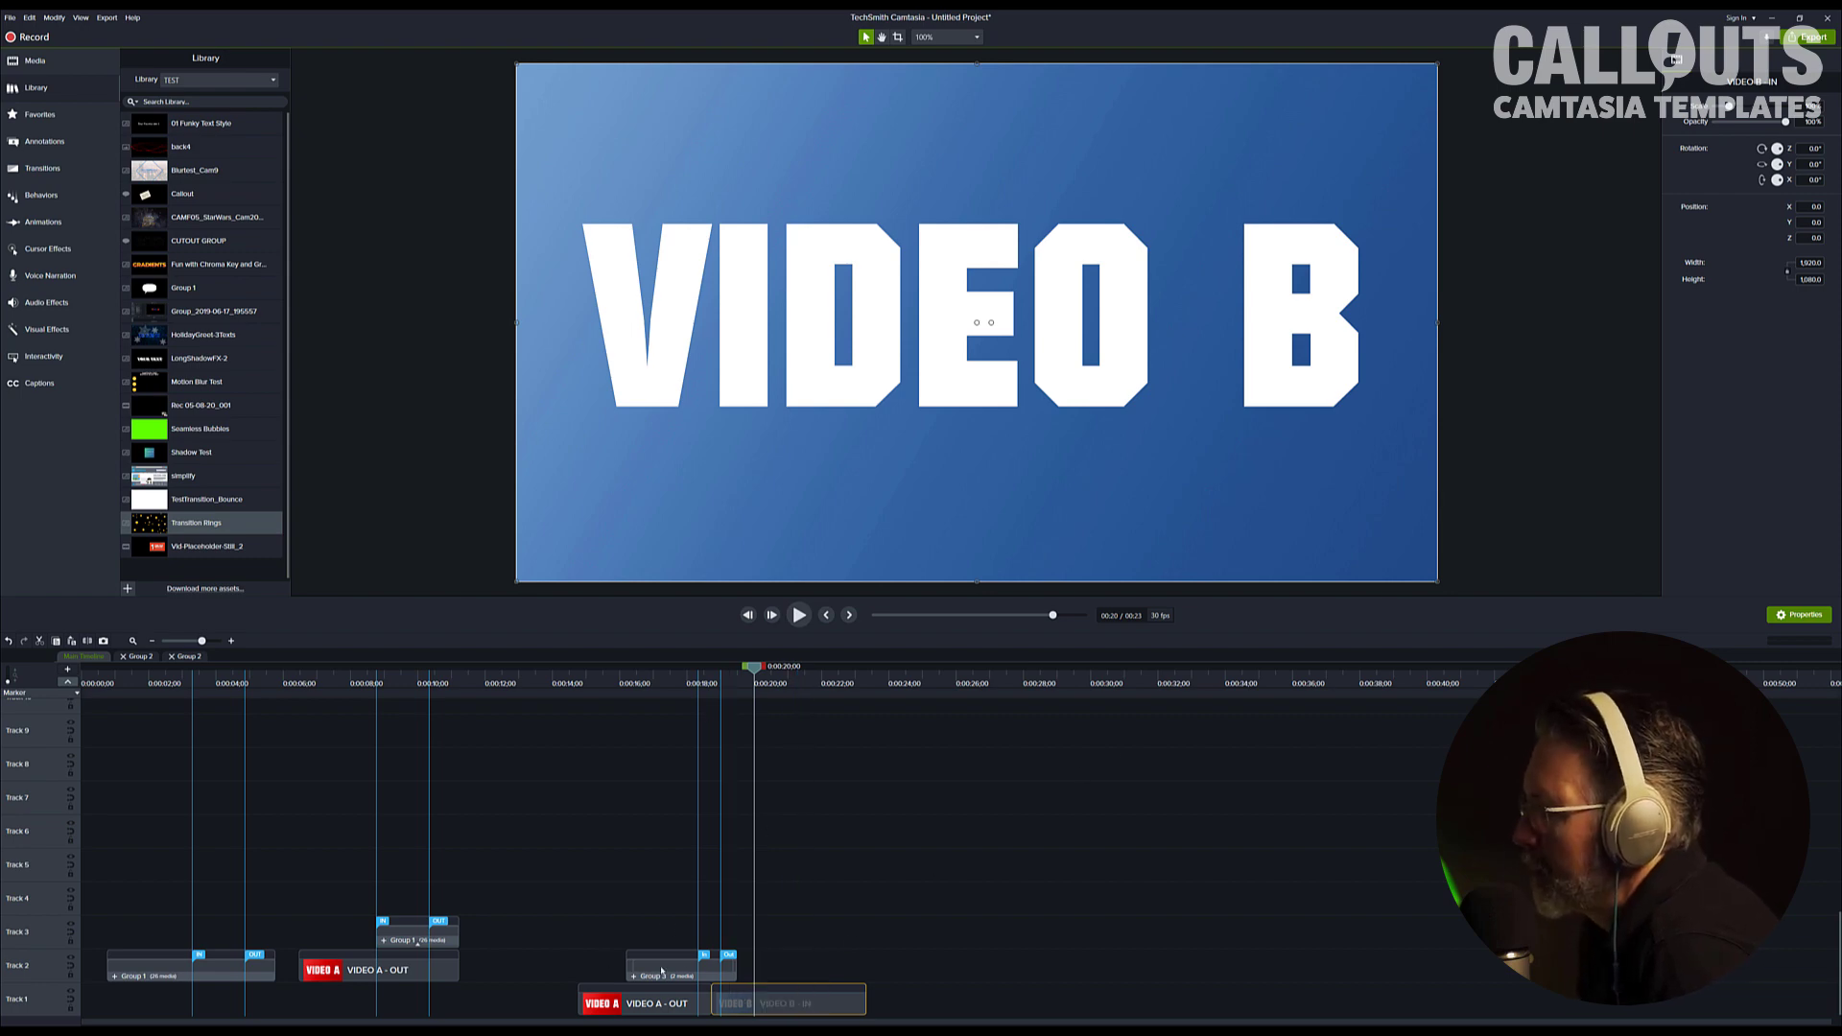
drag(754, 672, 711, 674)
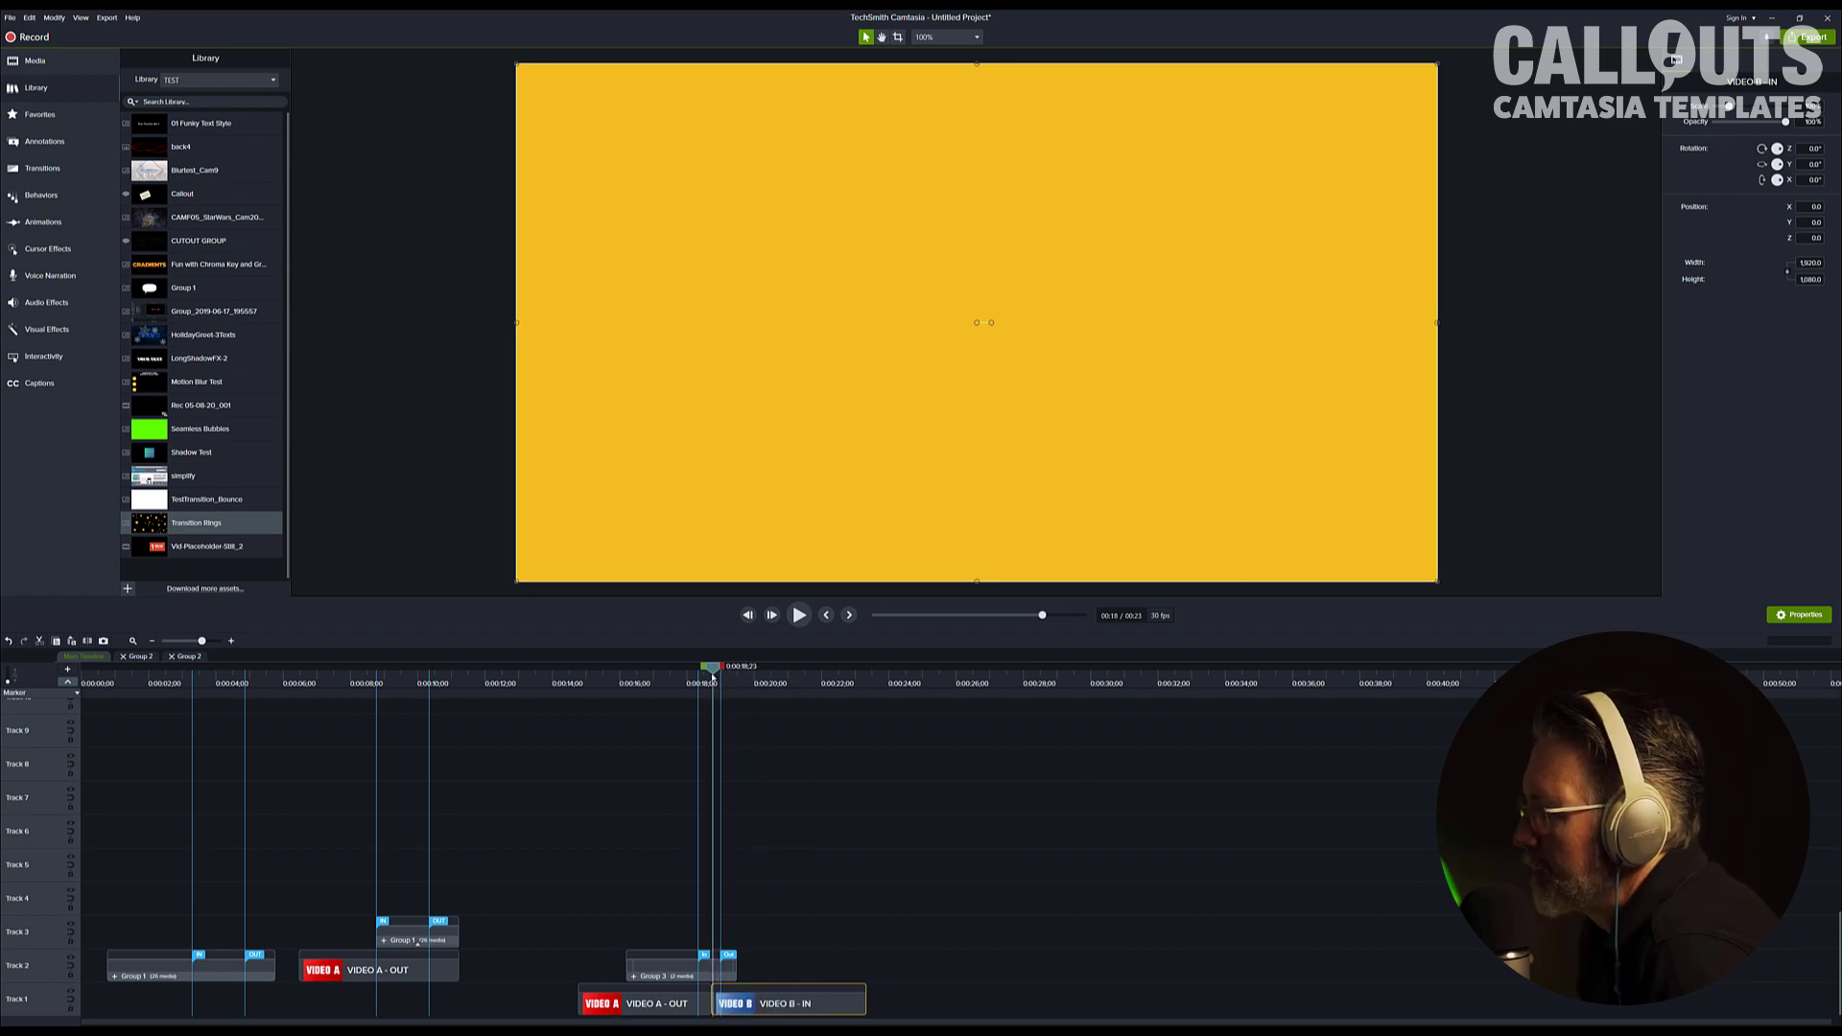
- Change both Group 3 callout rings to the teal swatch from My Colors
click(667, 971)
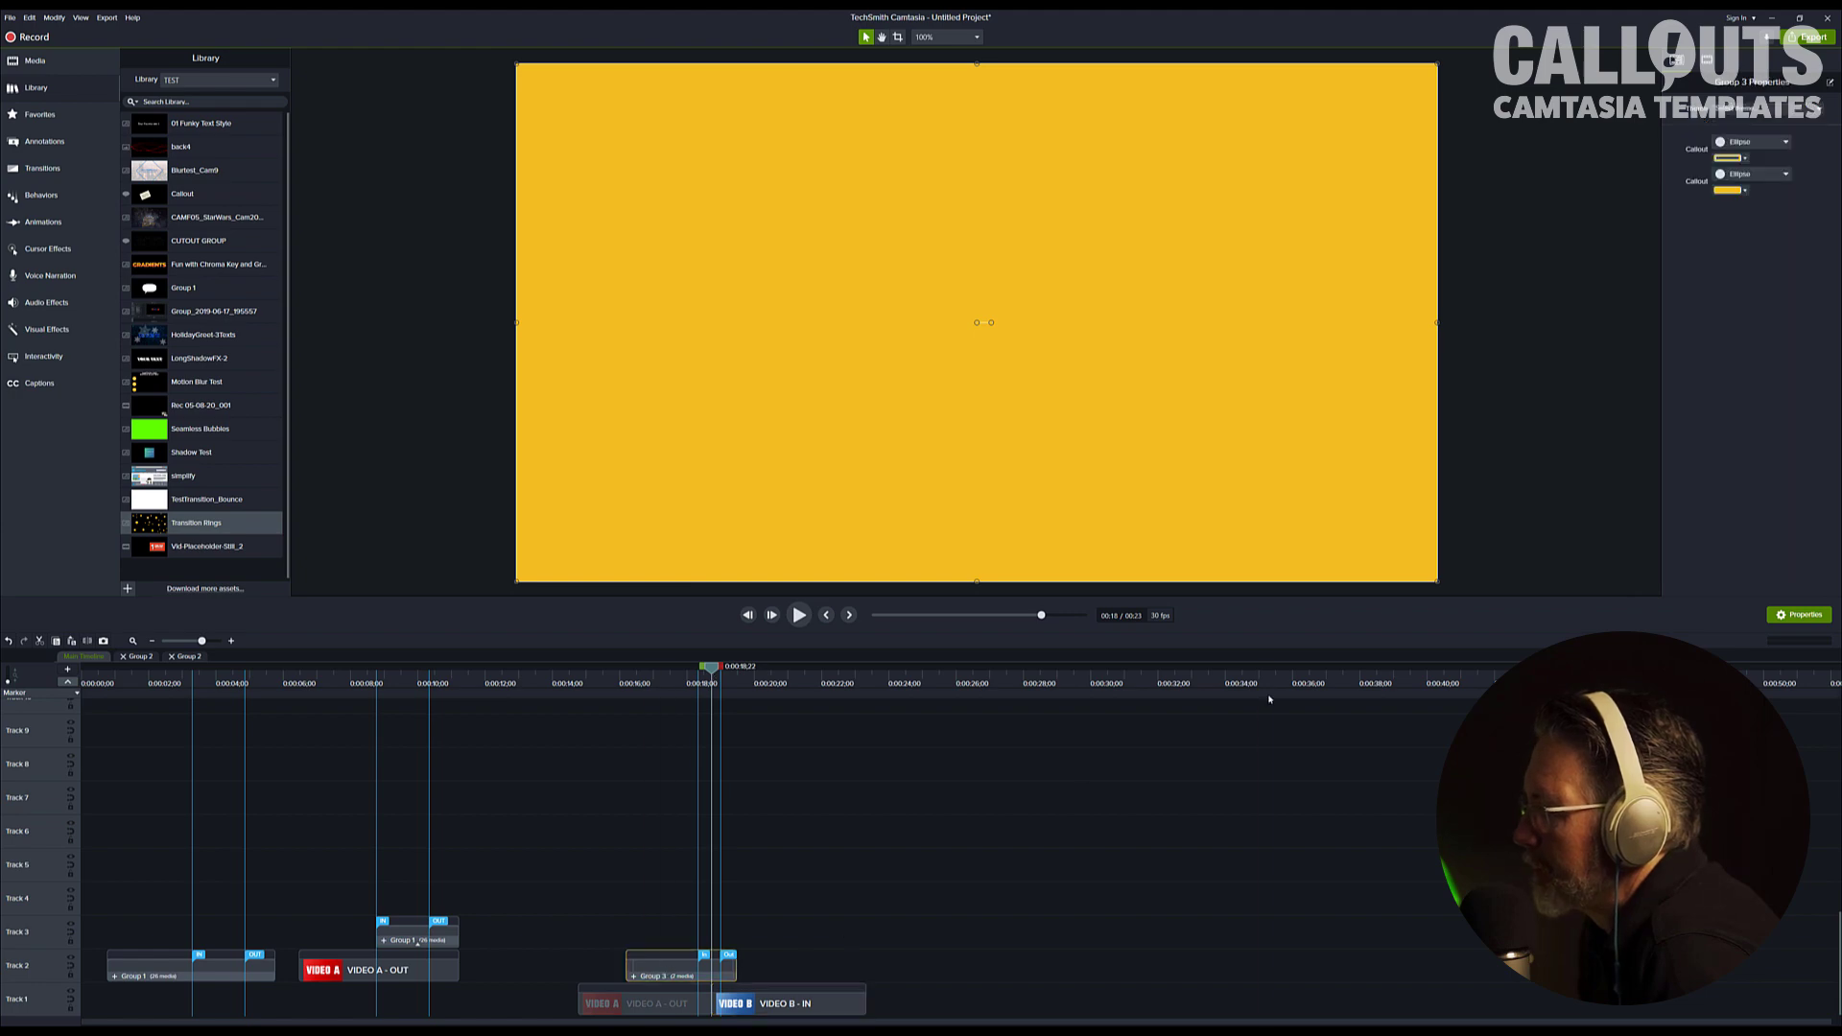
click(1730, 190)
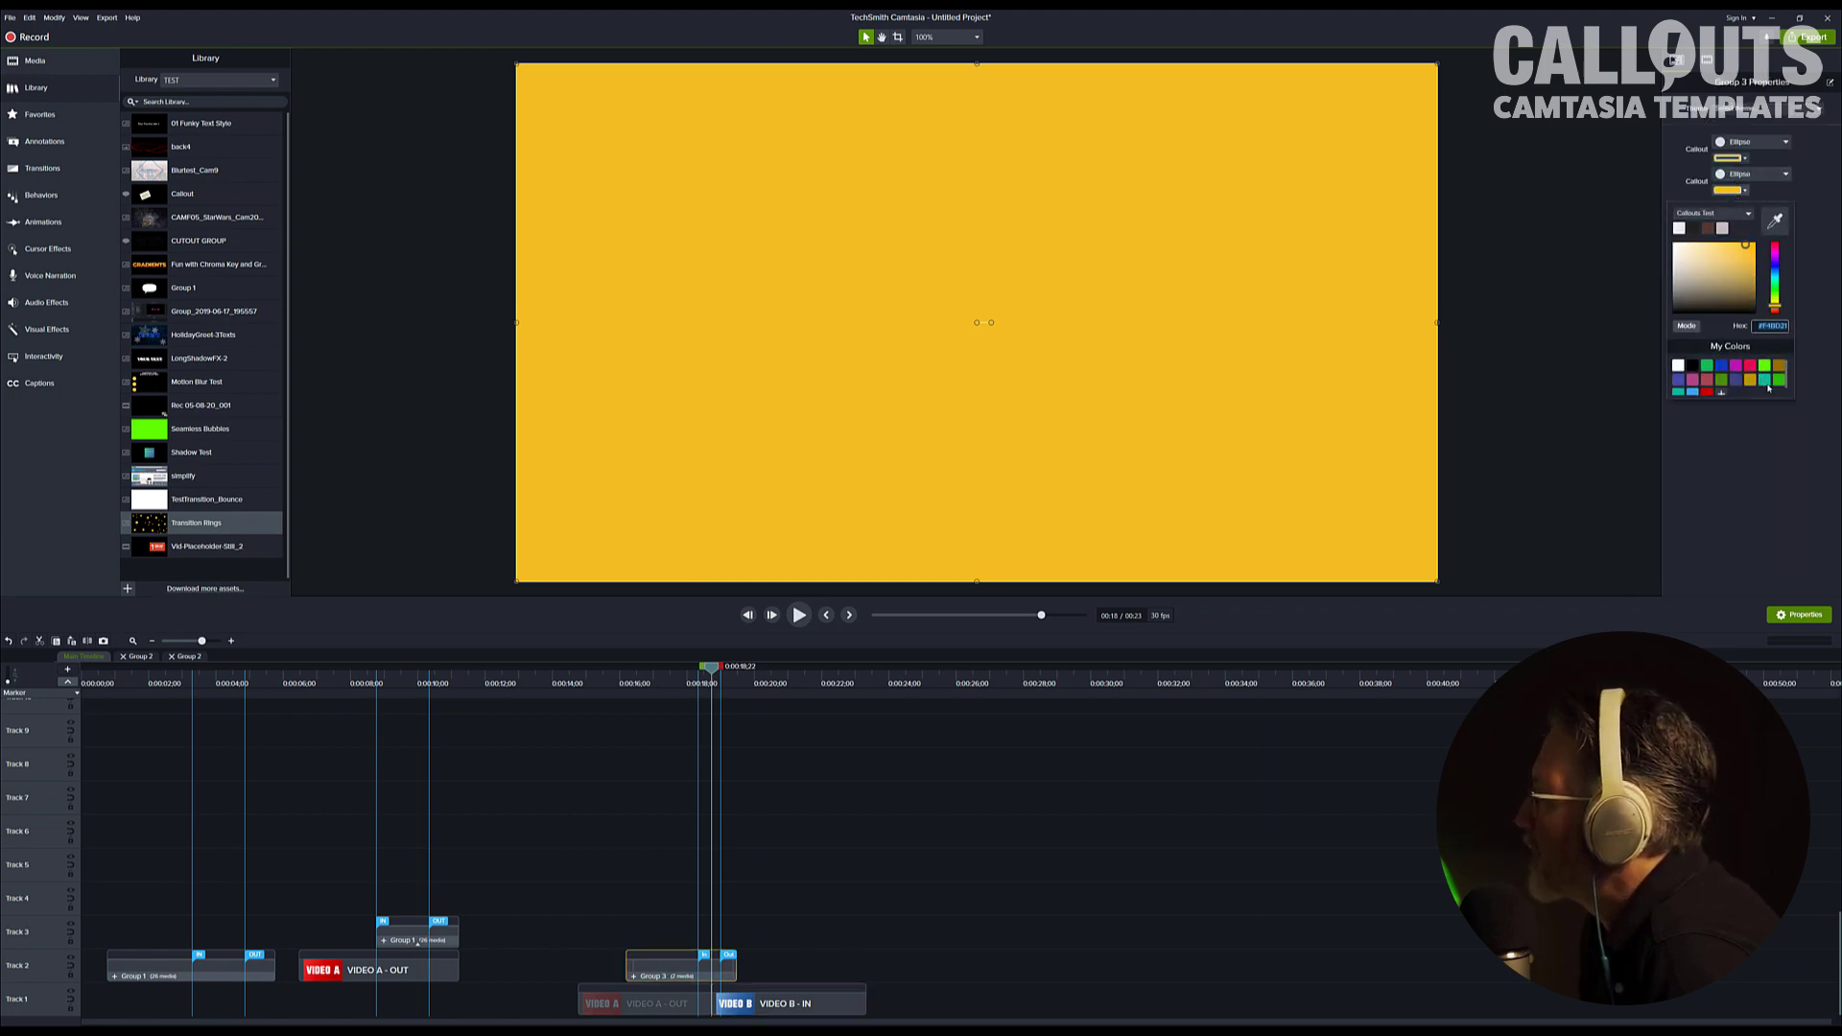
click(1765, 381)
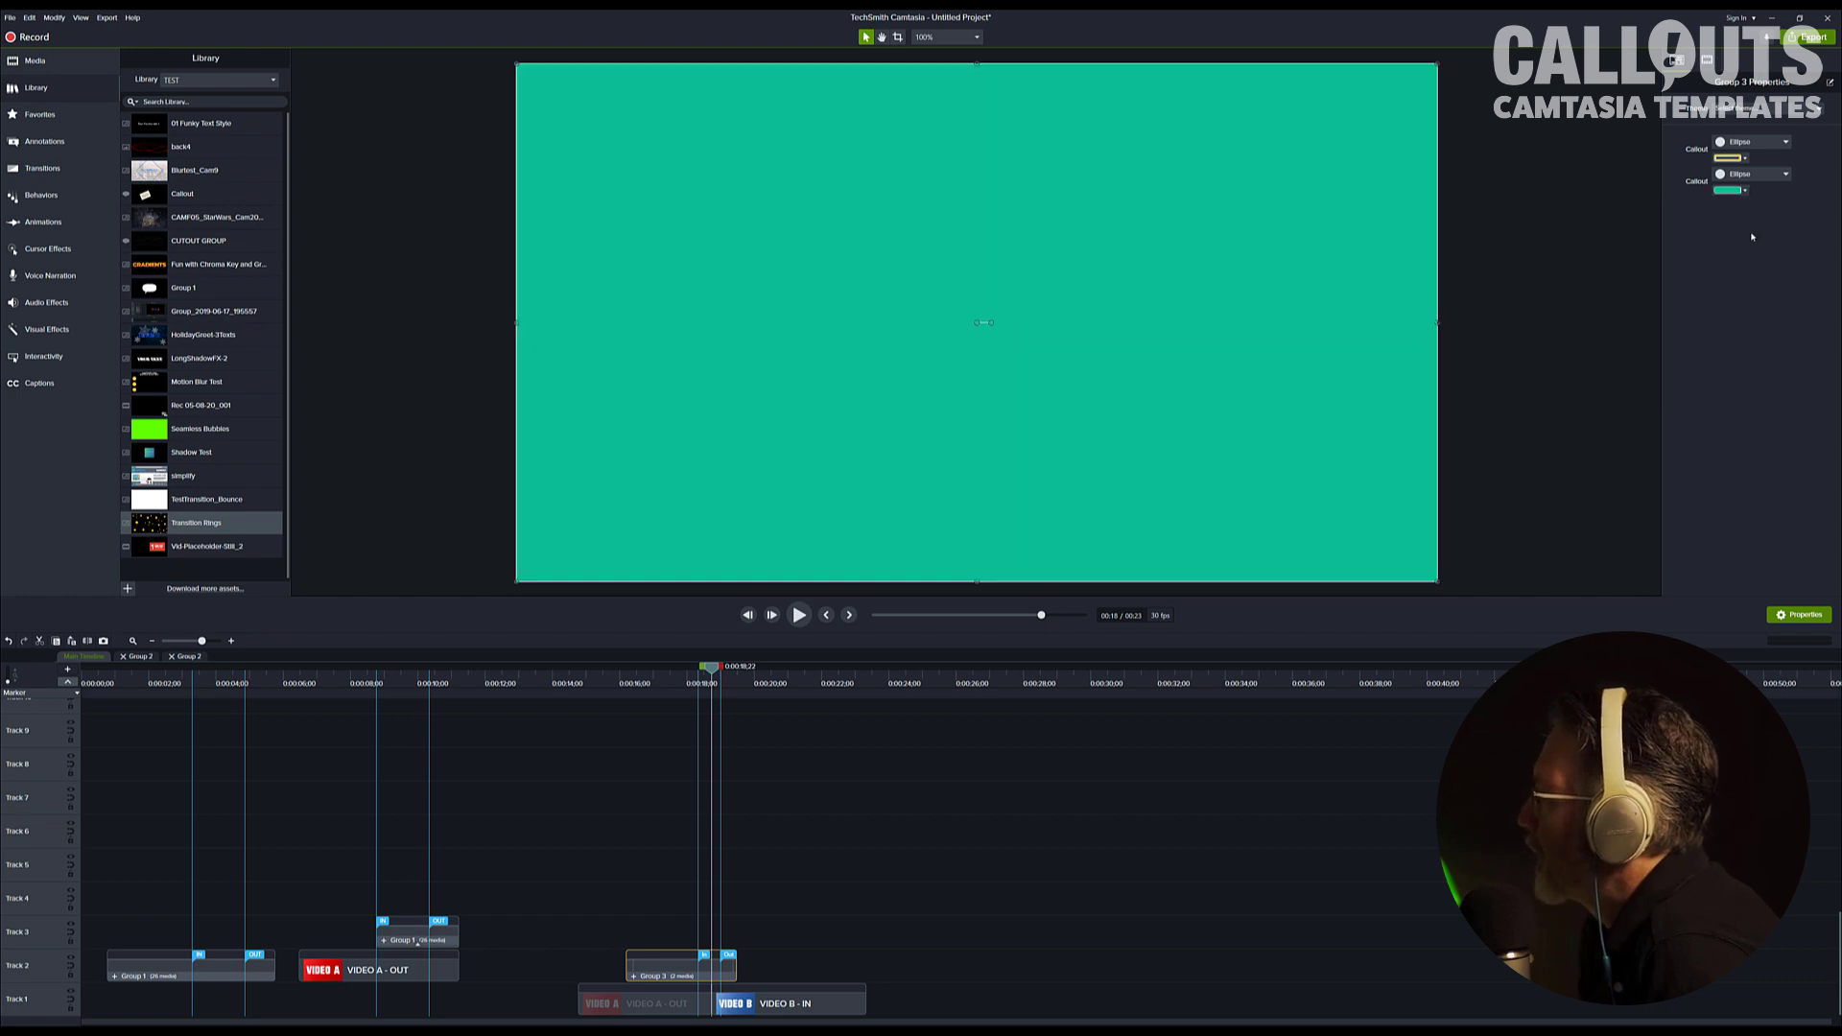
click(1739, 159)
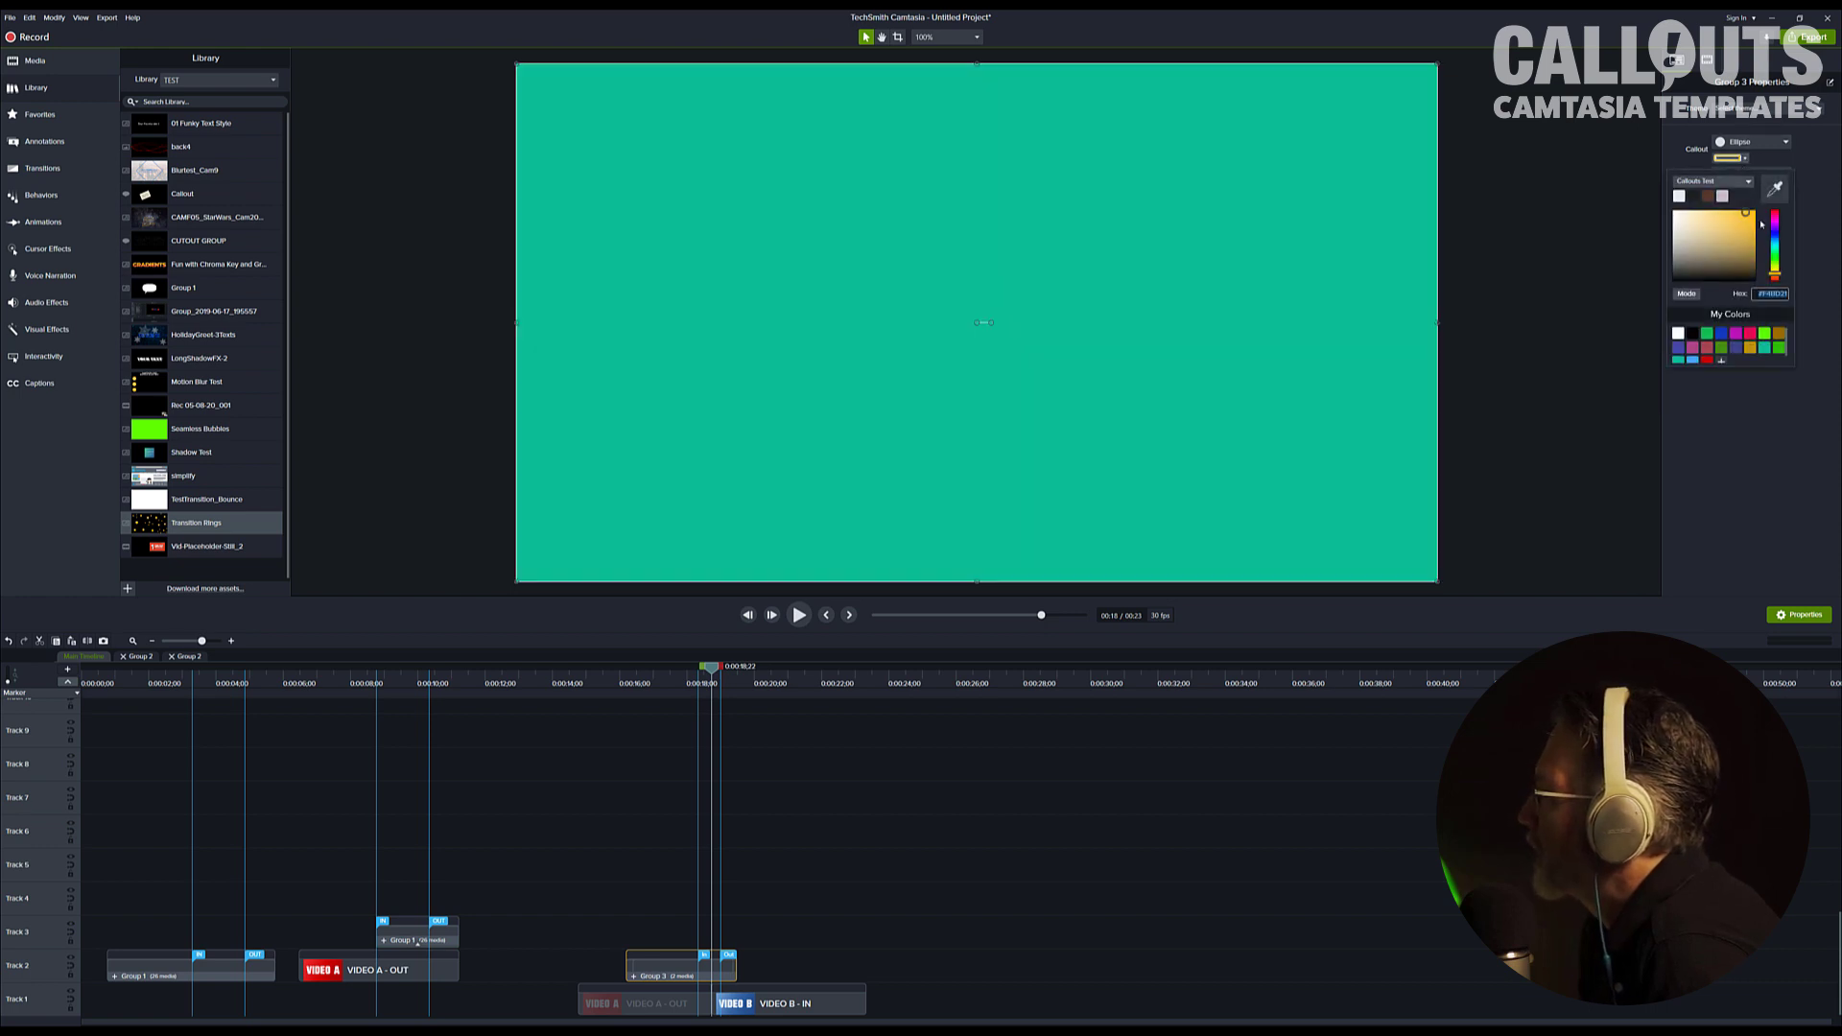
click(1766, 350)
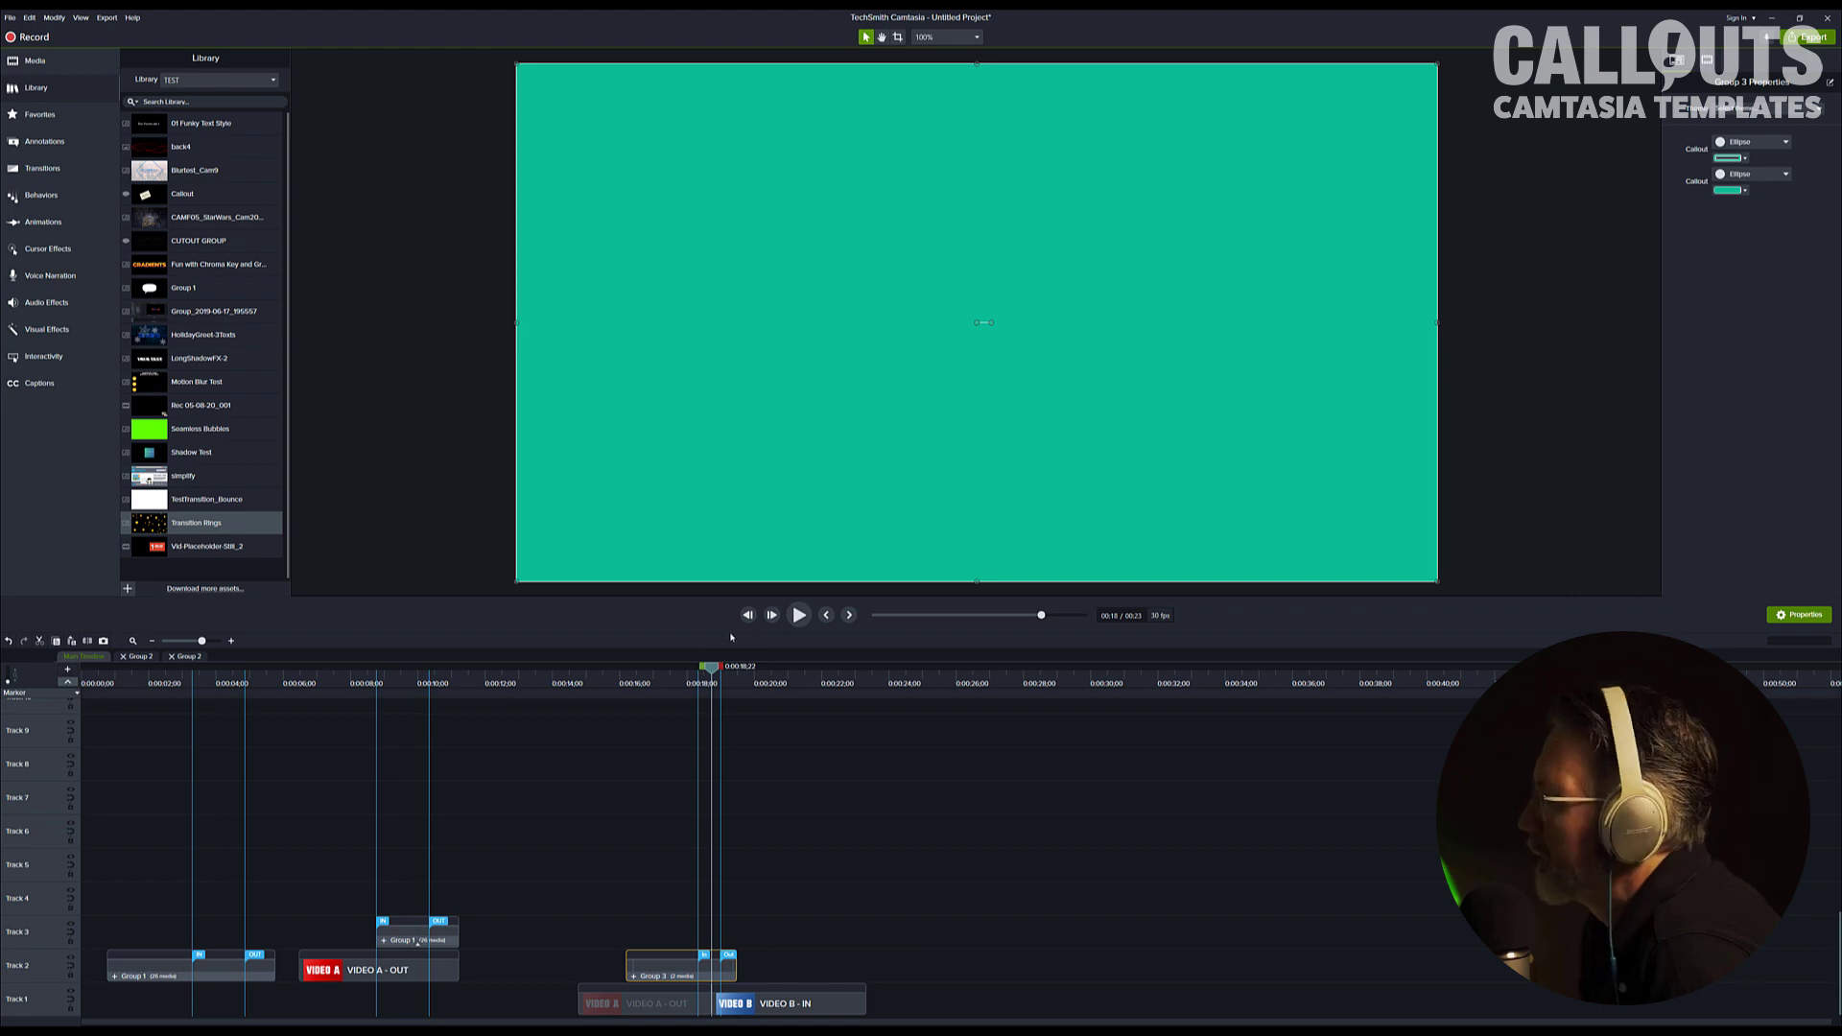
- Play the transition from just before the cut to preview it
drag(713, 671, 665, 674)
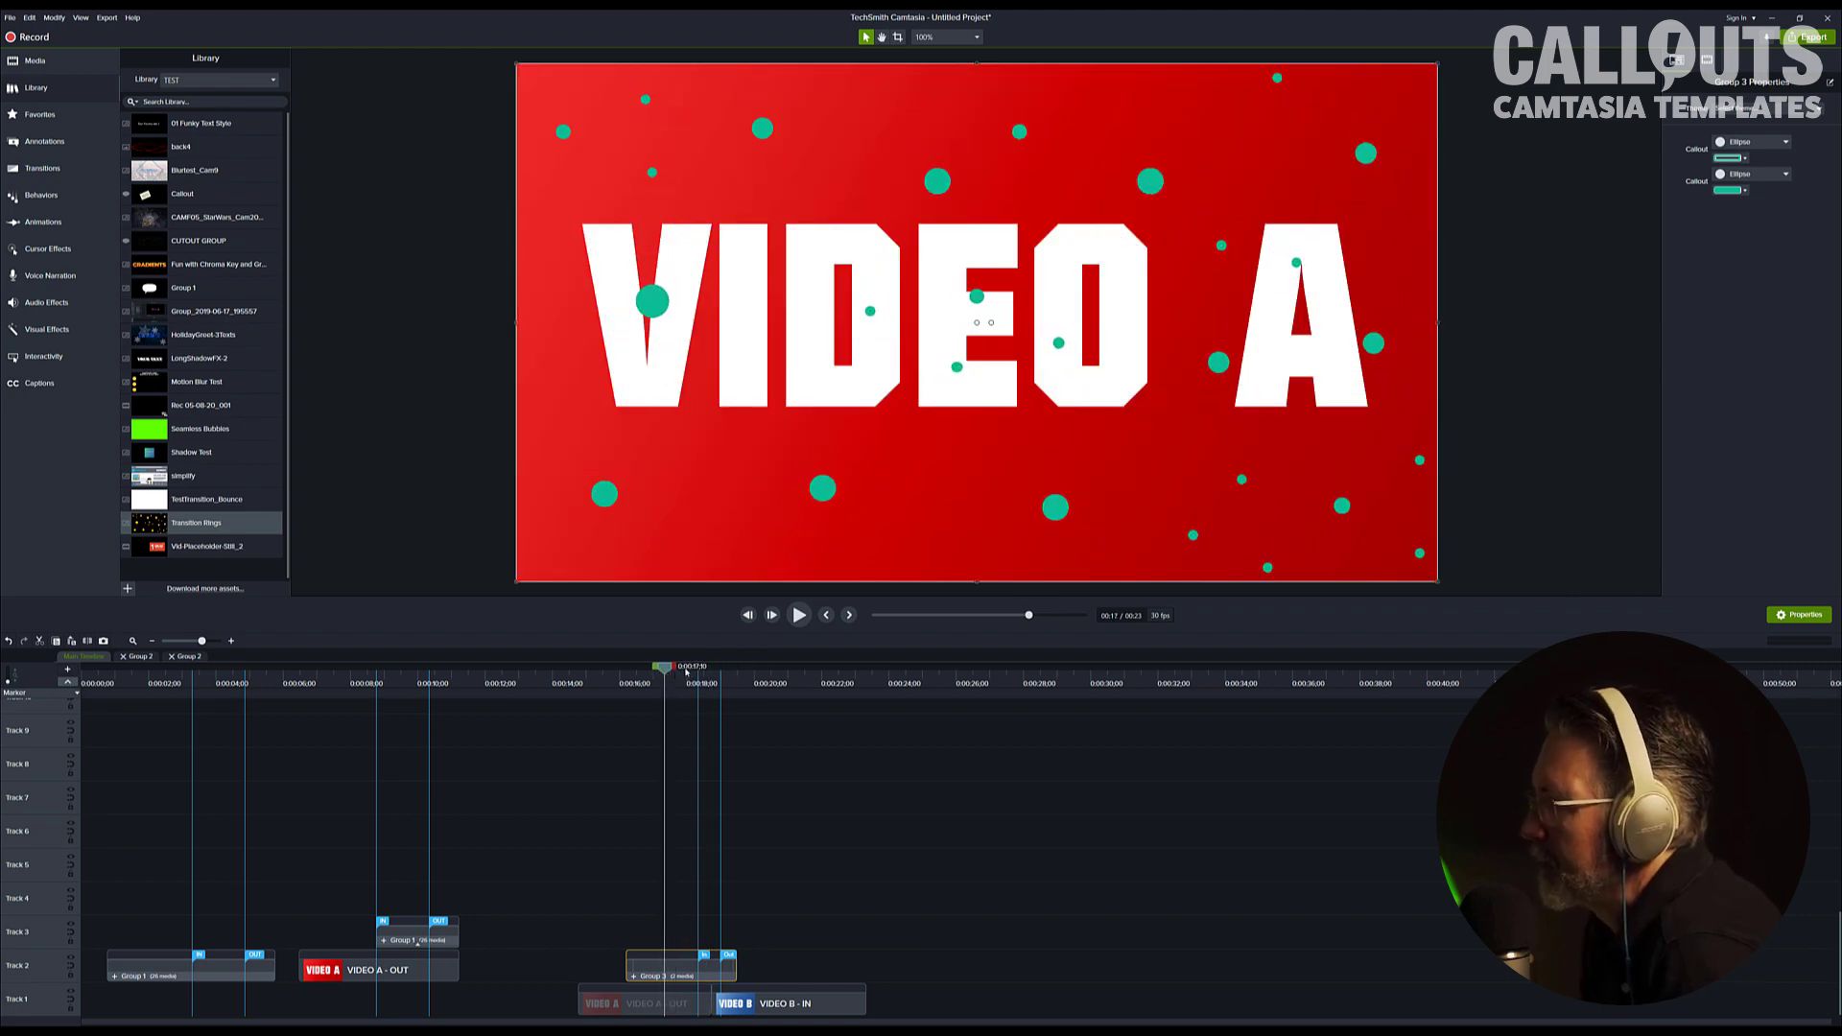
key(space)
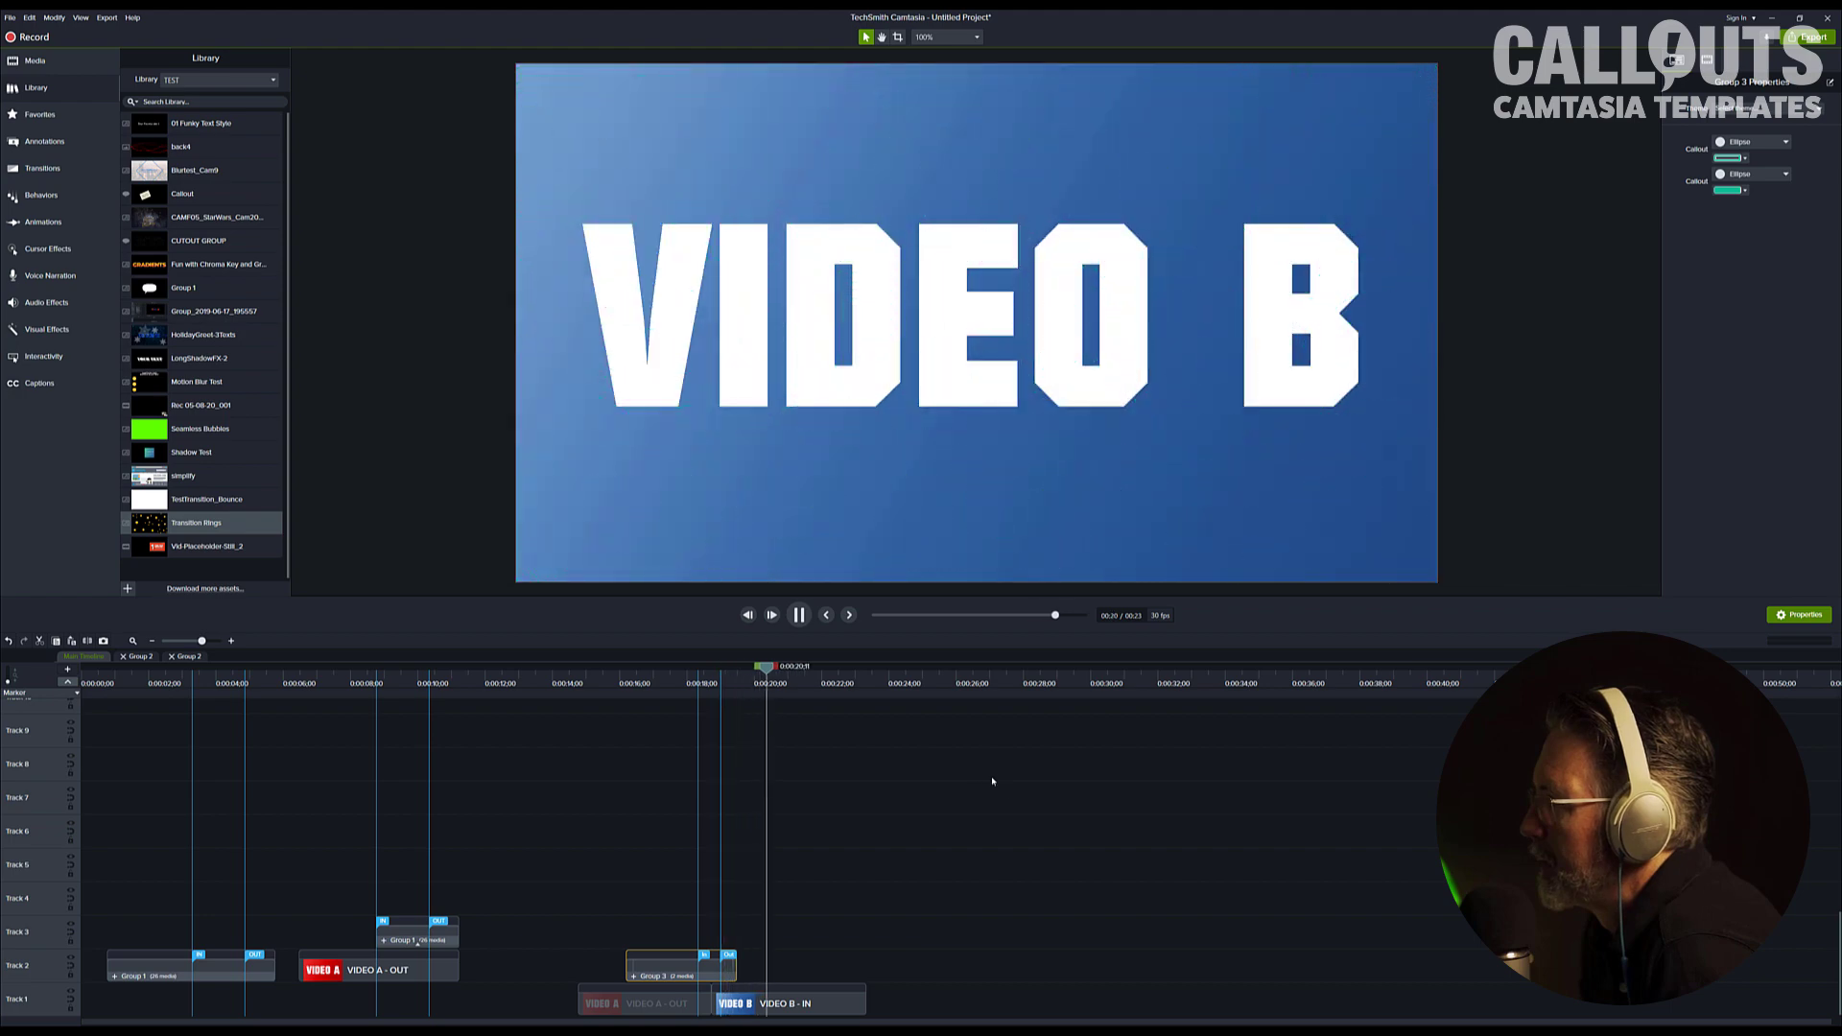
key(space)
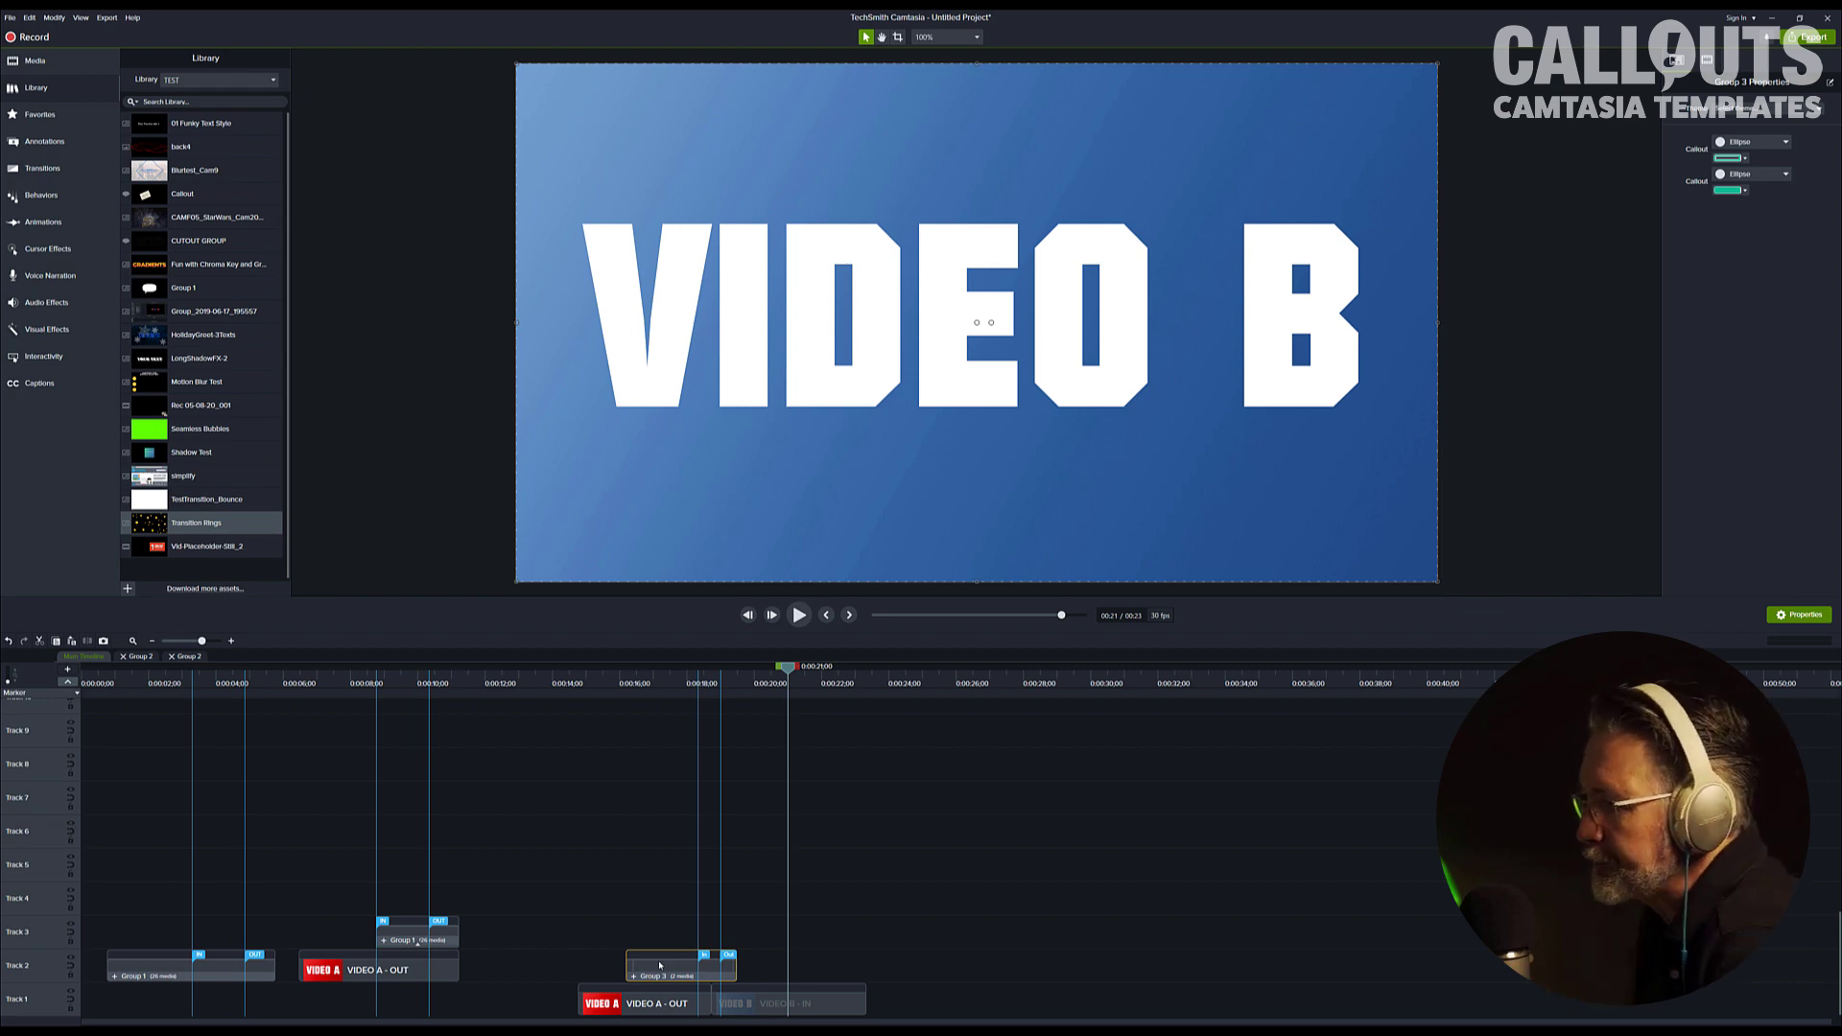
- Move the teal ring group up to Track 3 and scrub through the VIDEO A to VIDEO B wipe
drag(641, 1004, 664, 931)
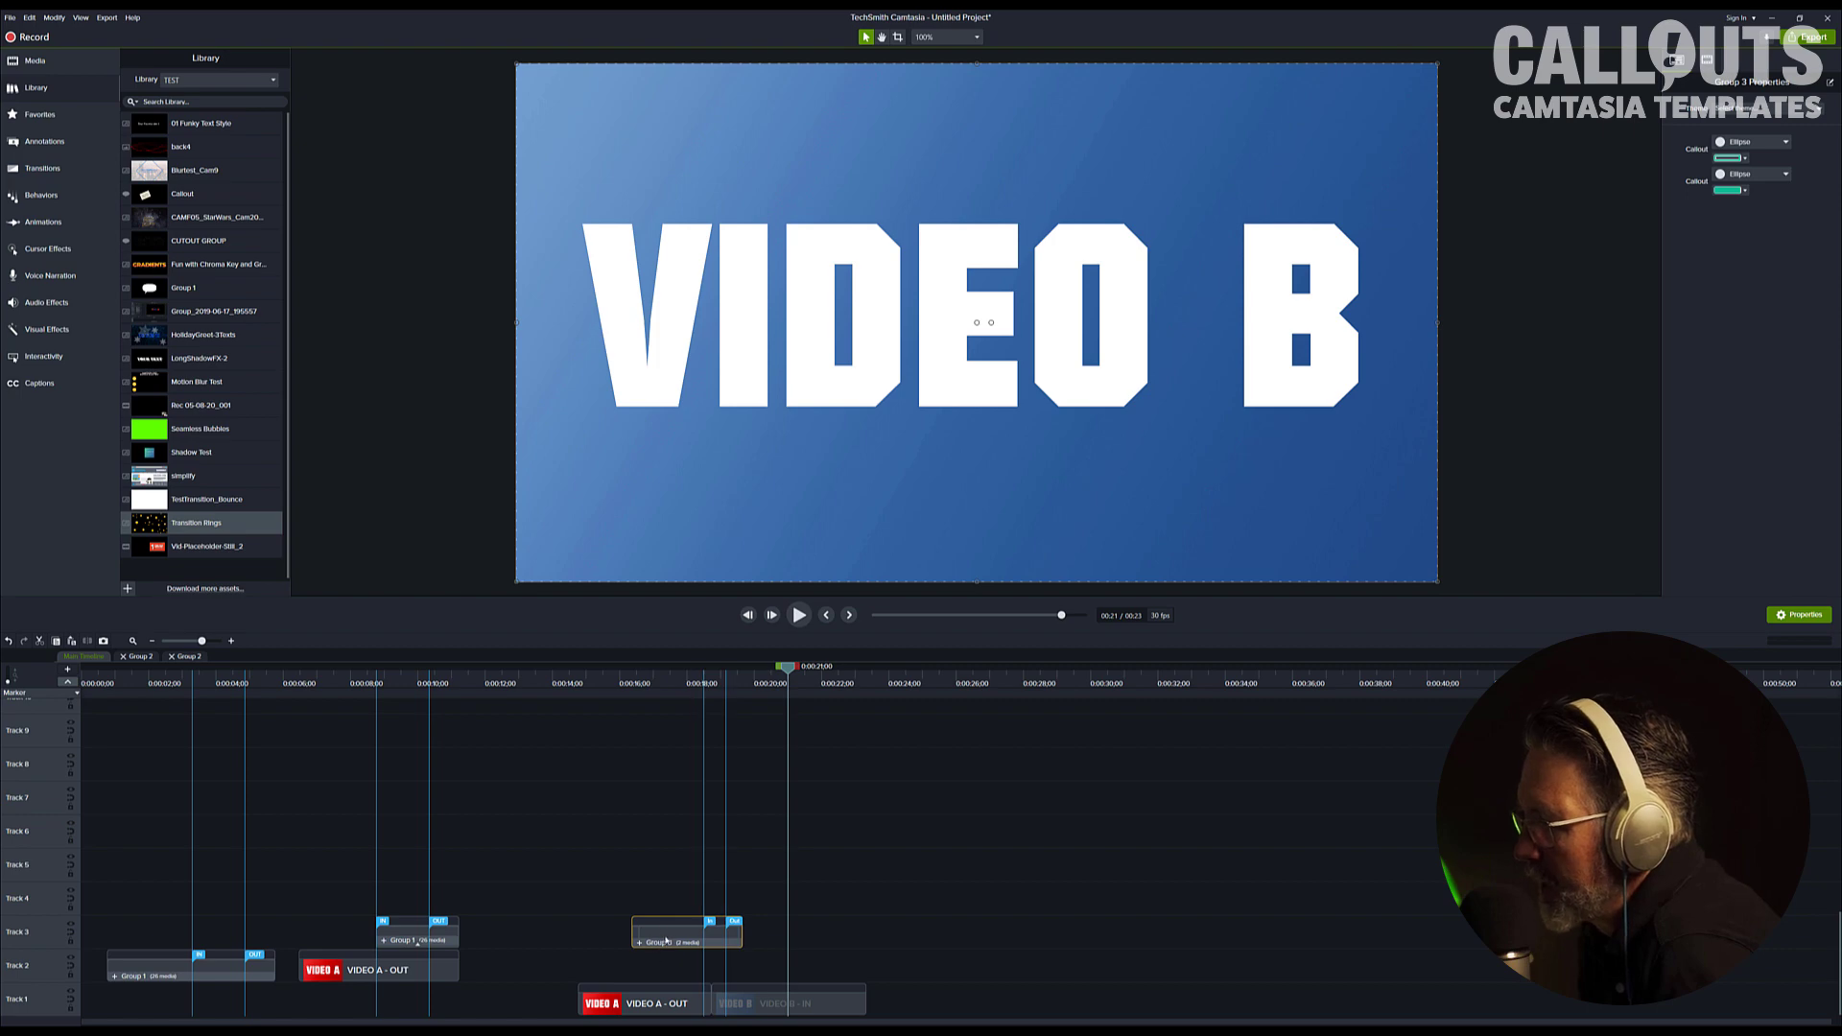
click(696, 684)
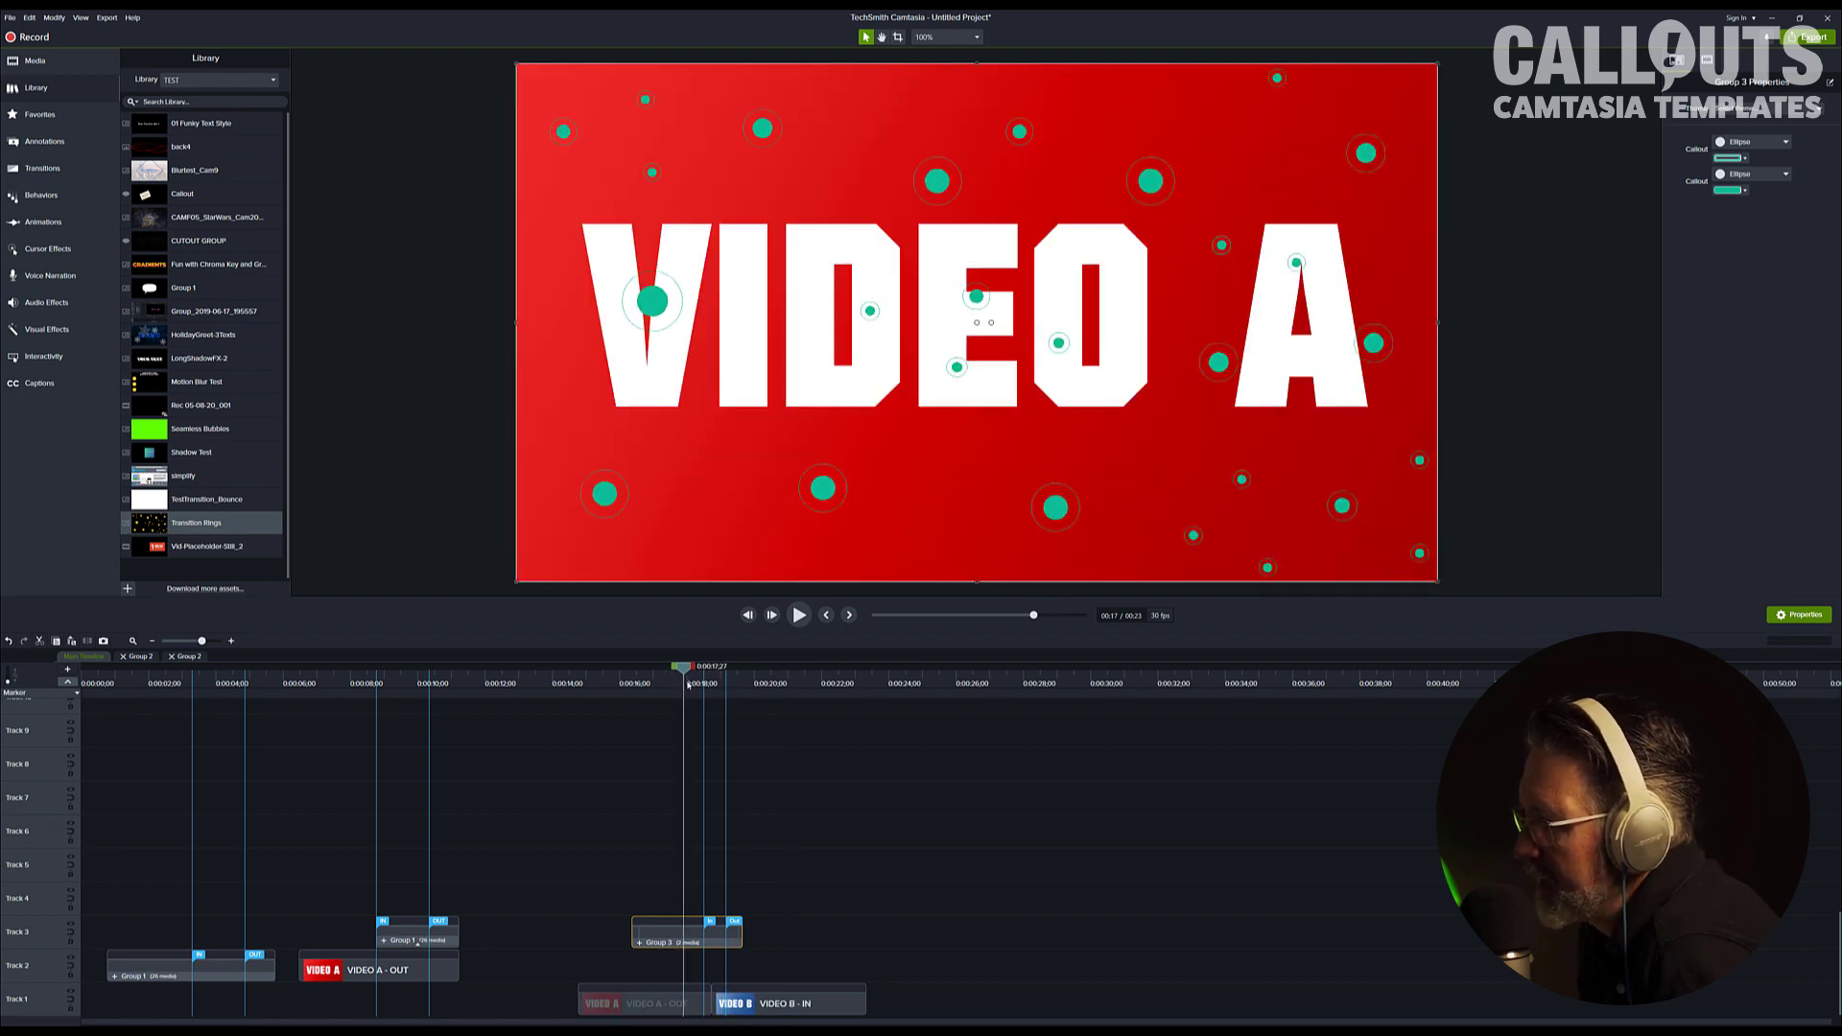
drag(698, 687, 727, 721)
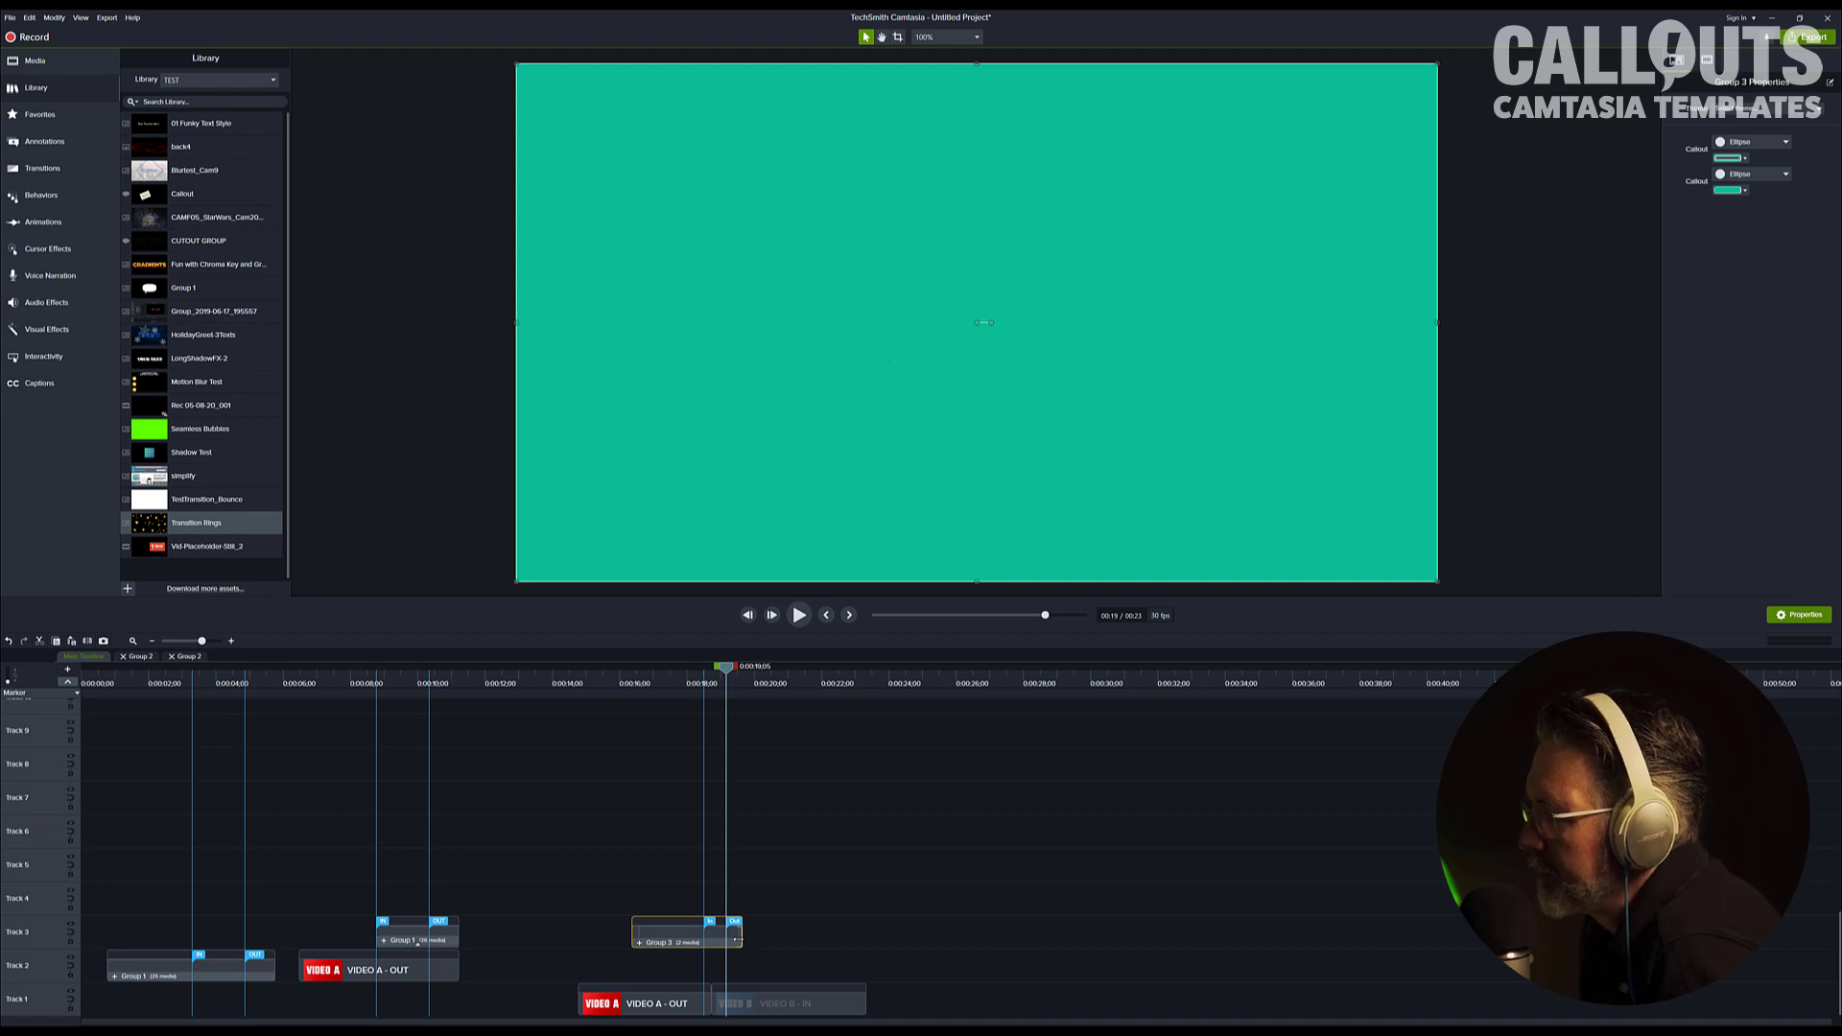
- Raise VIDEO A - OUT to Track 2 and pull VIDEO B - IN earlier so both overlap under Group 3
click(738, 942)
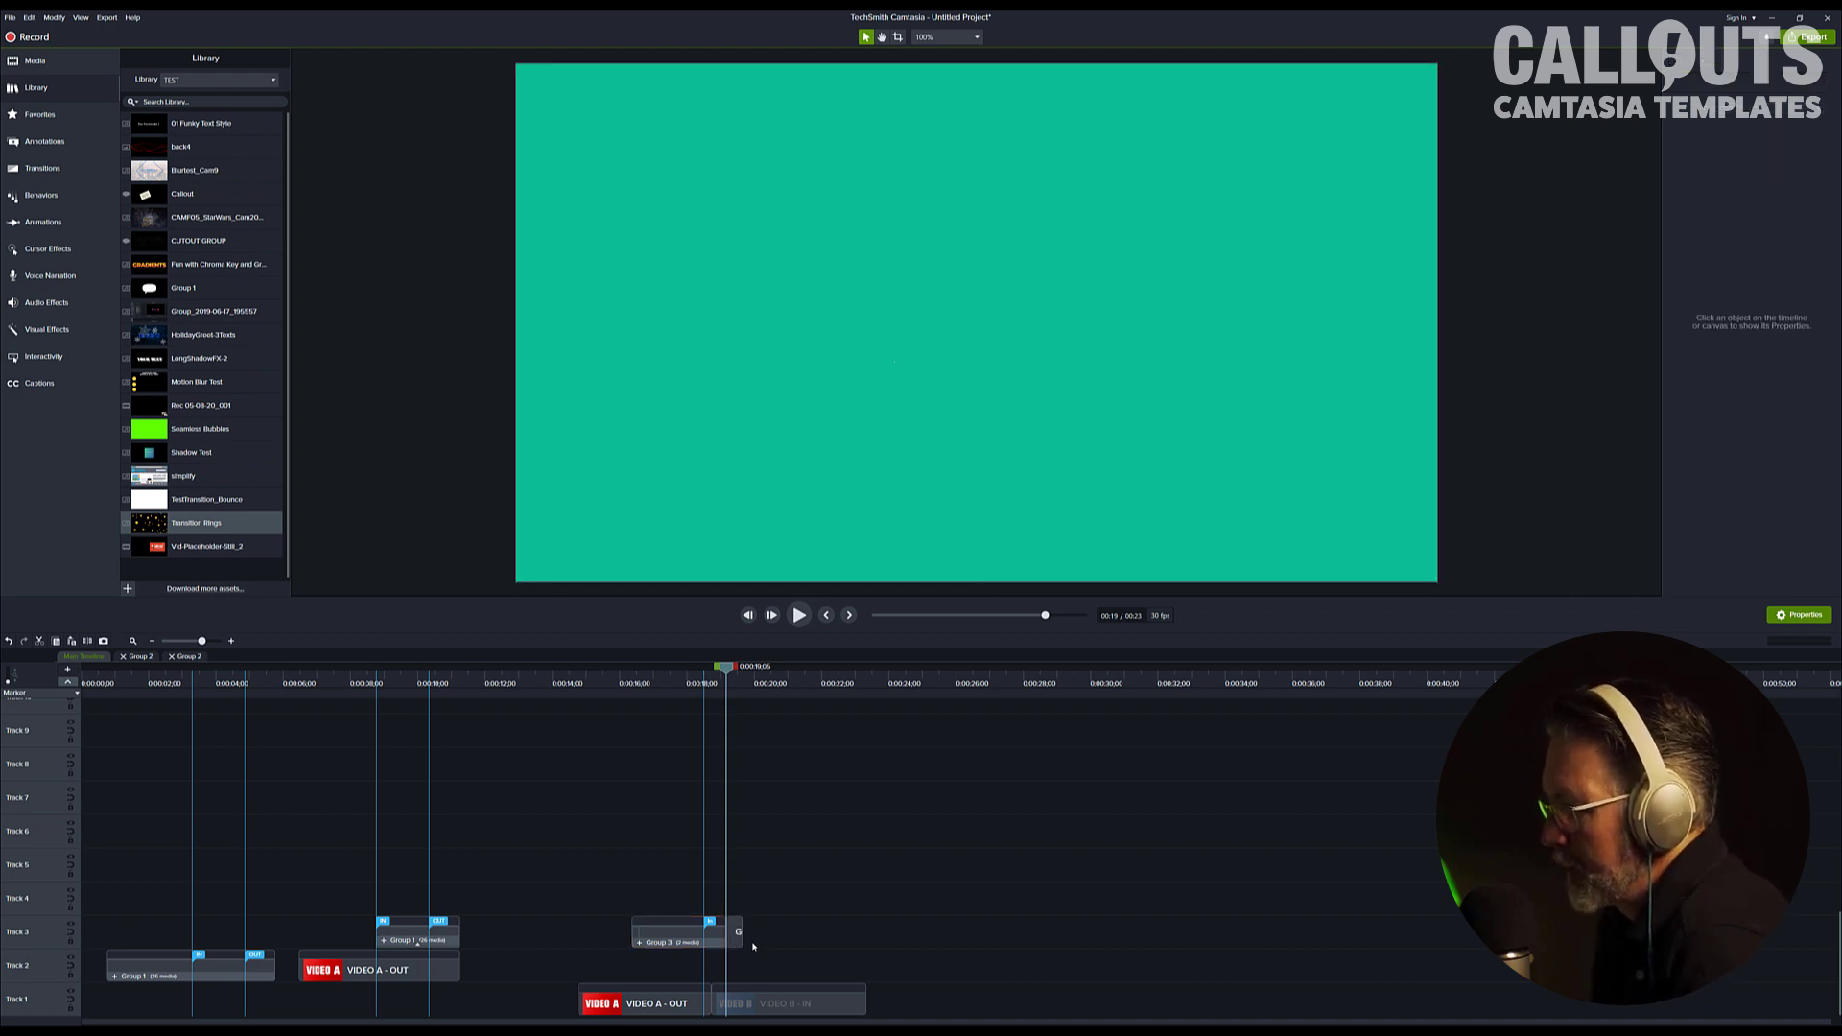
click(739, 938)
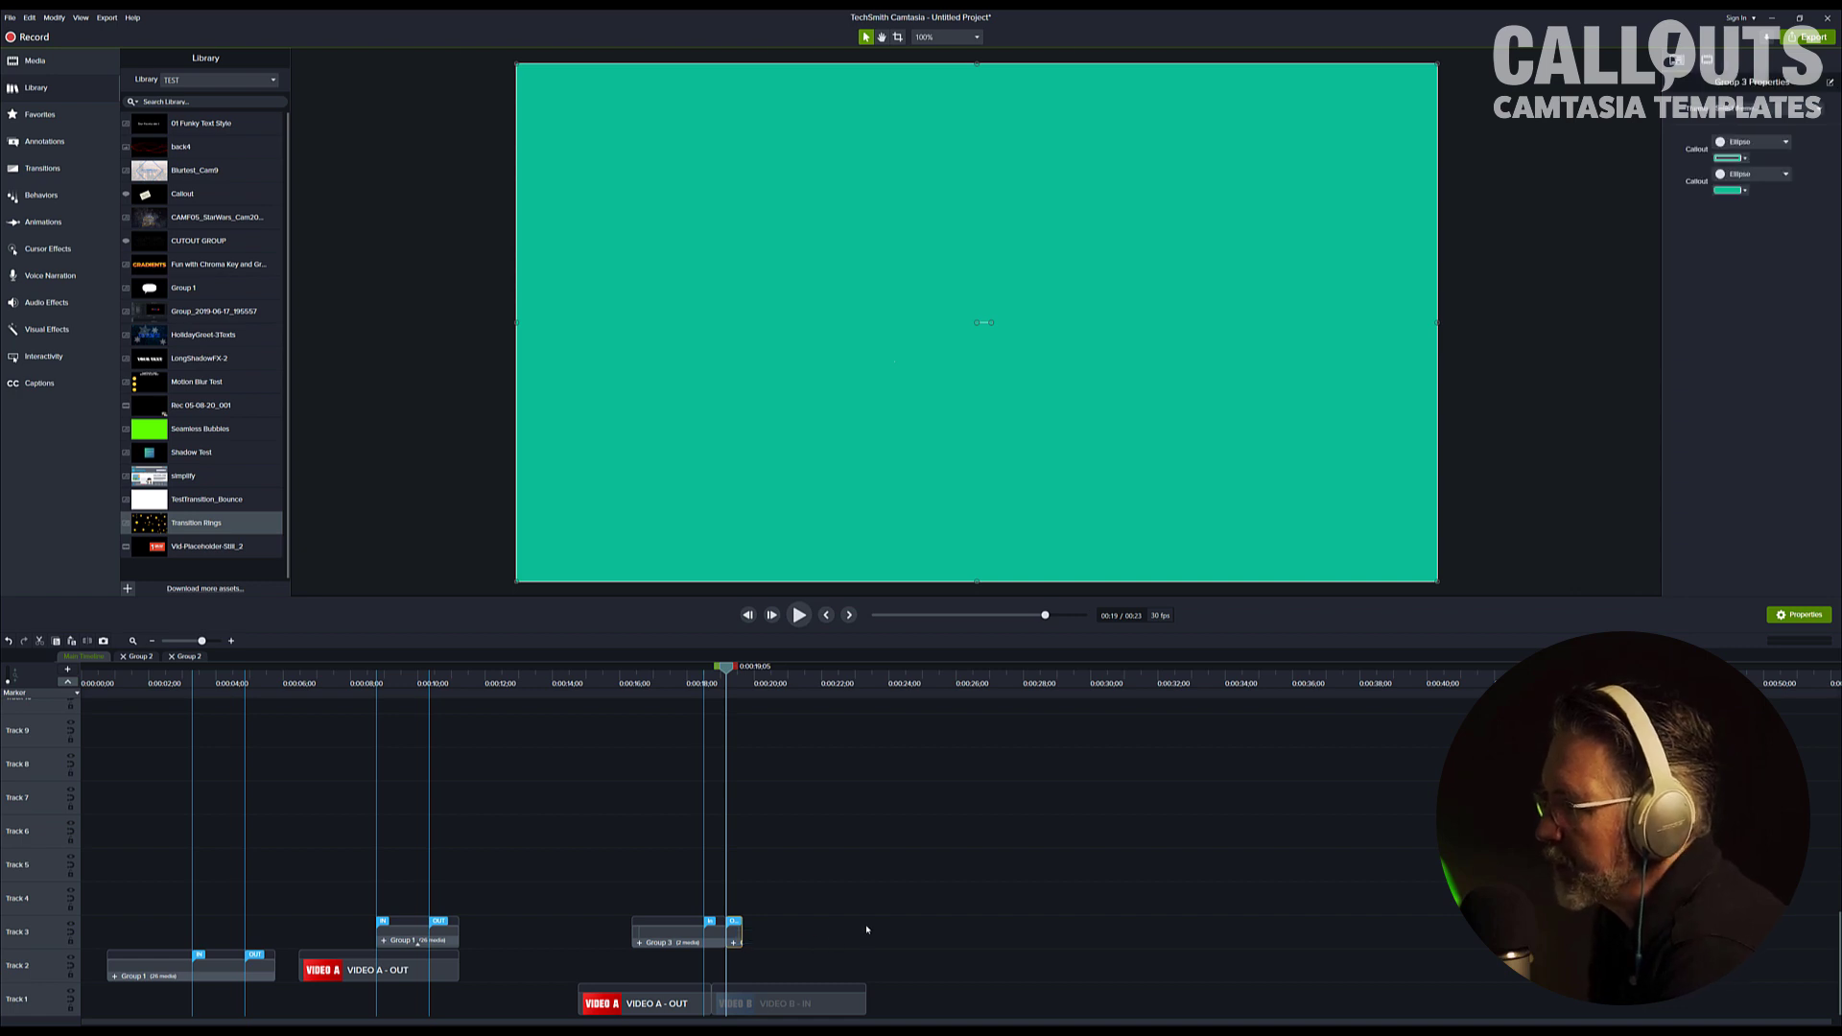
click(866, 920)
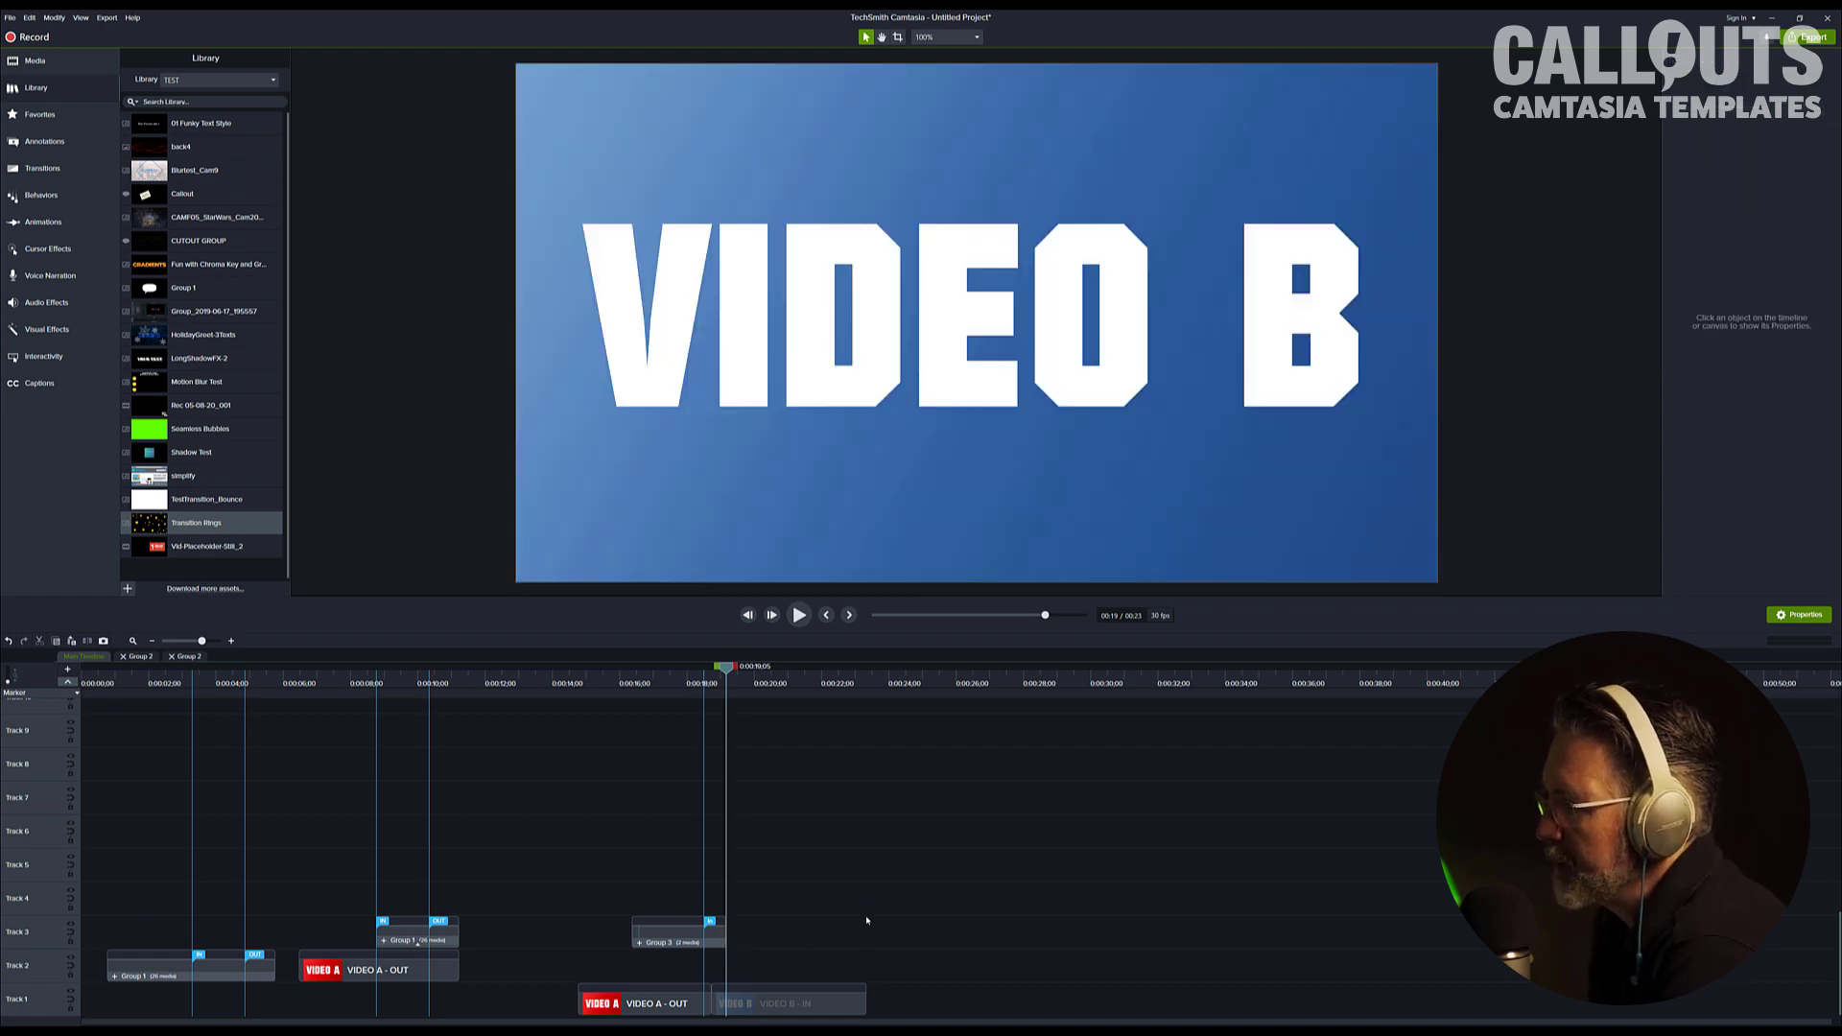
click(641, 996)
drag(647, 981, 648, 972)
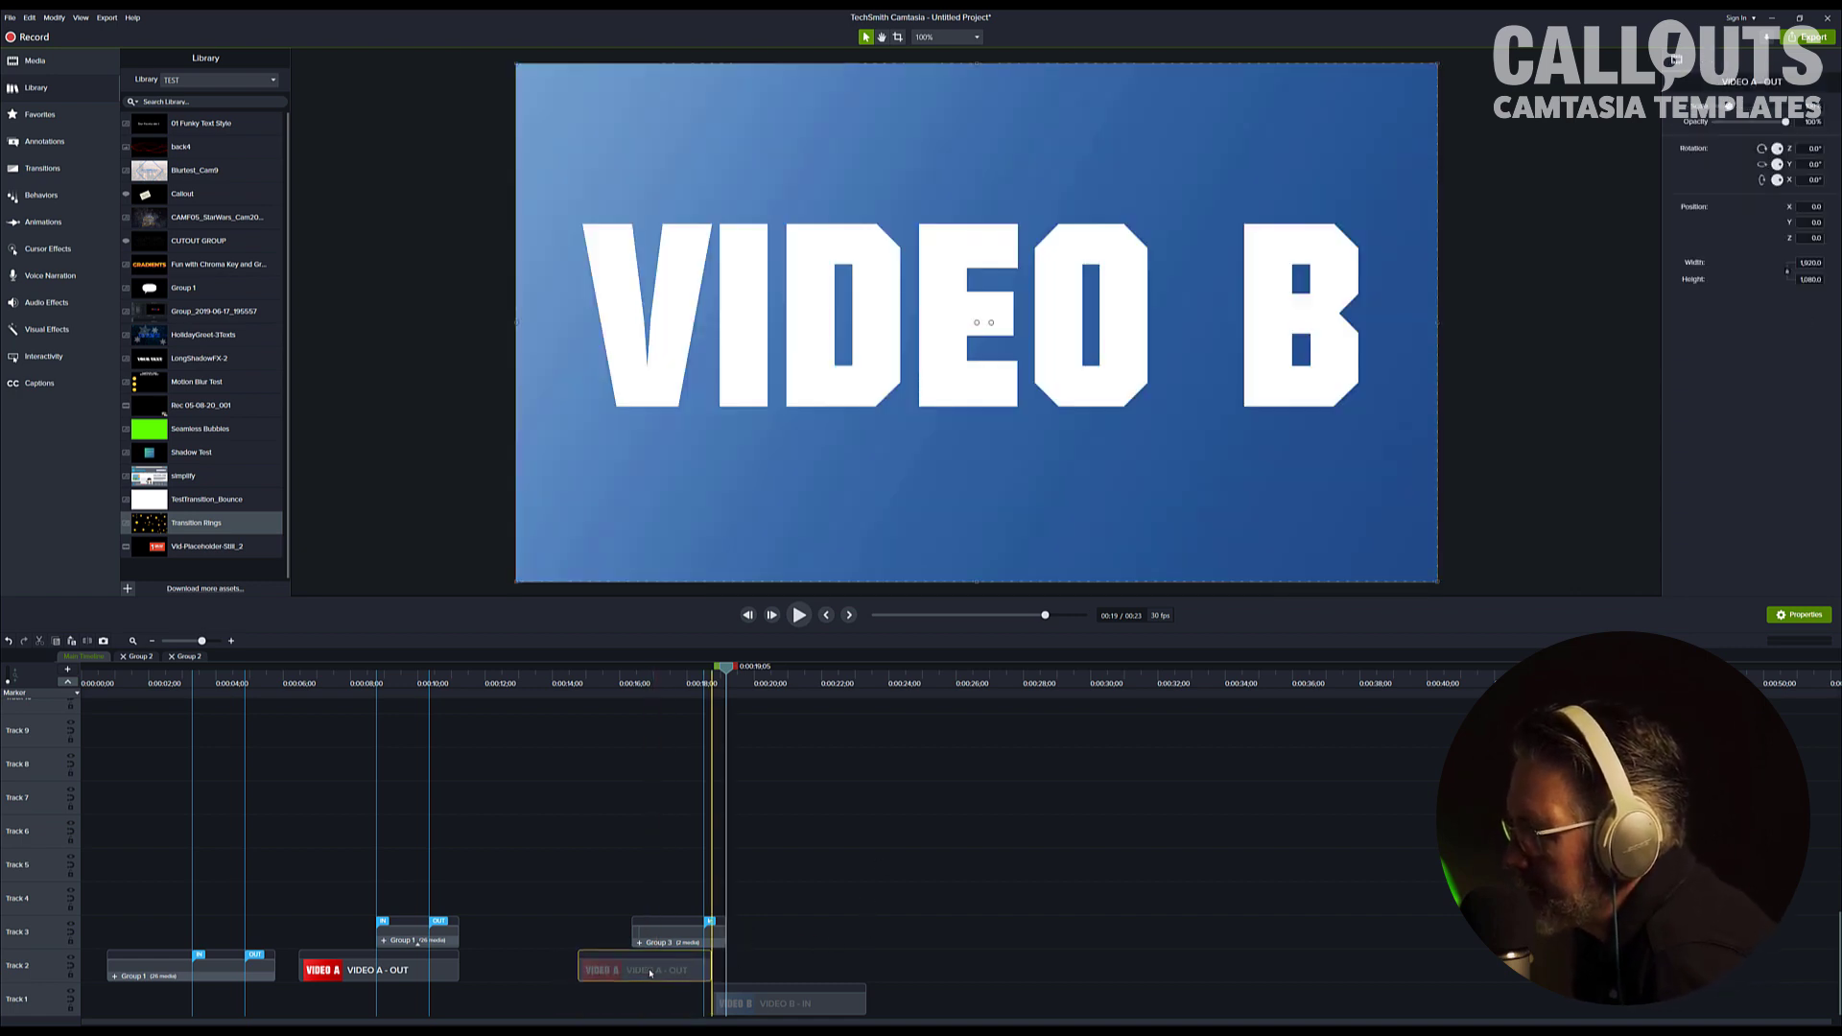
drag(652, 973, 674, 980)
drag(777, 1012, 695, 1007)
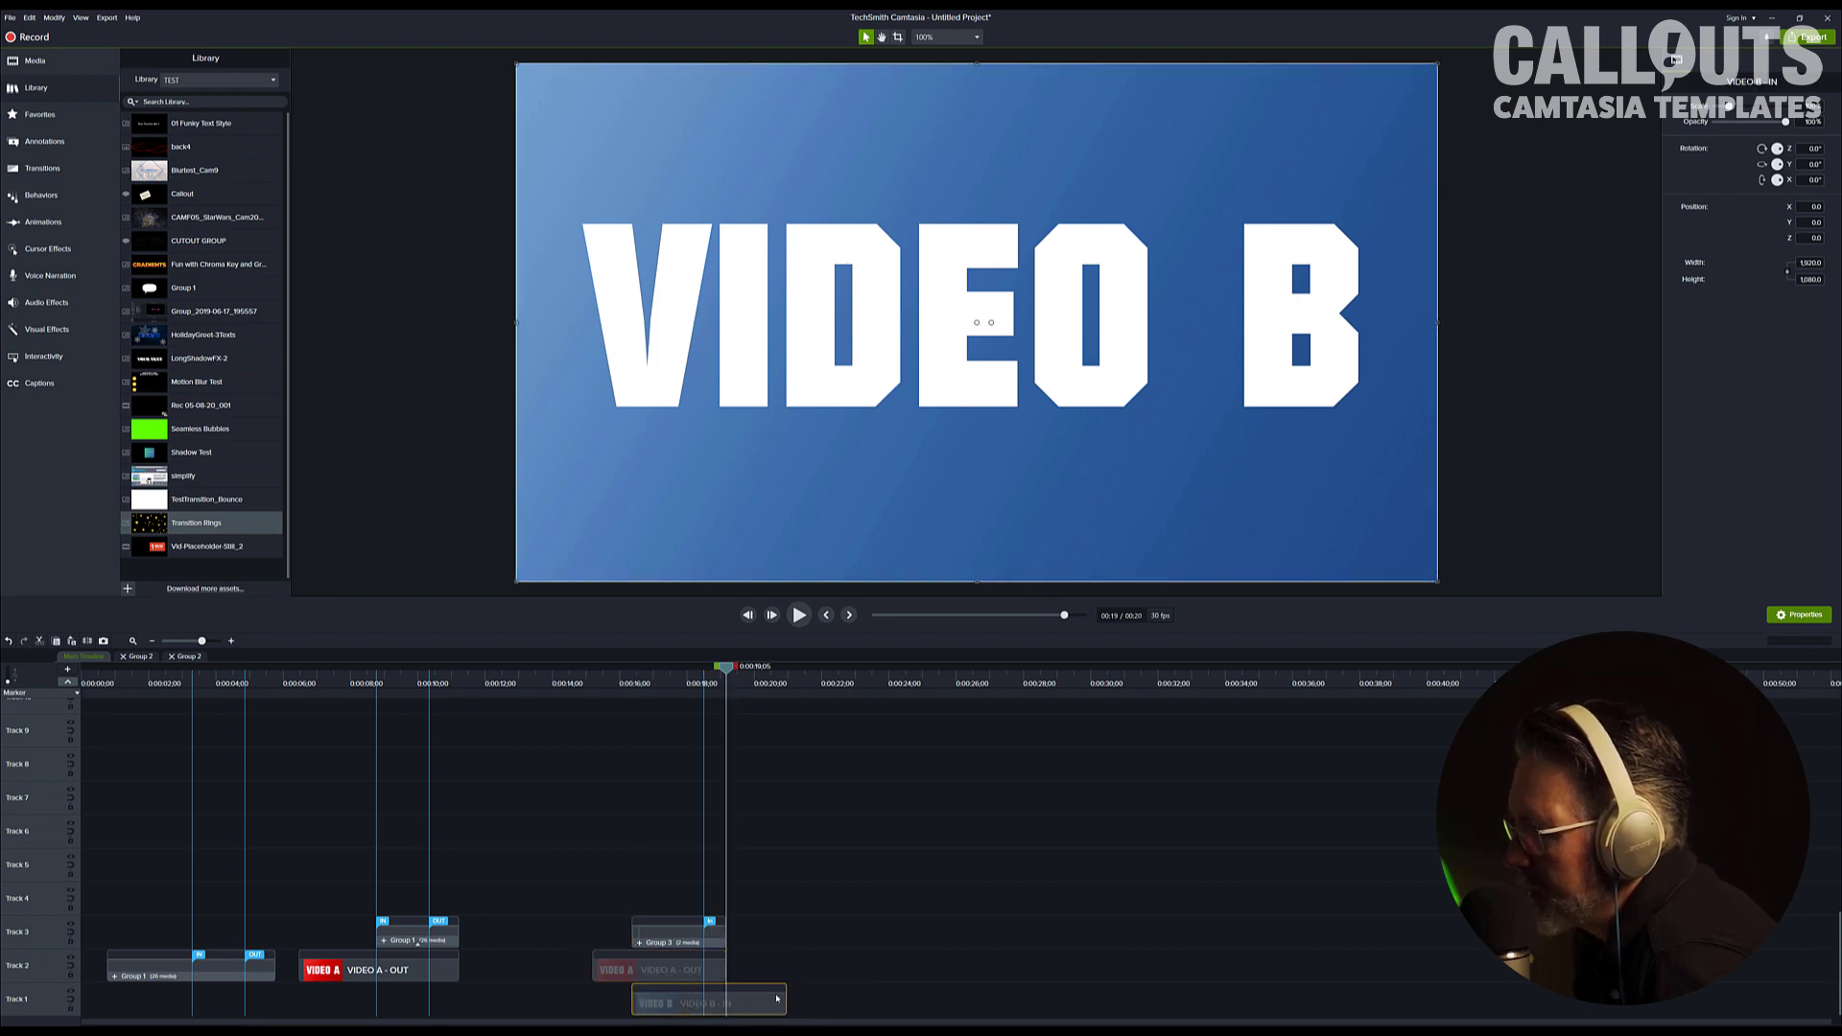
drag(725, 668, 729, 725)
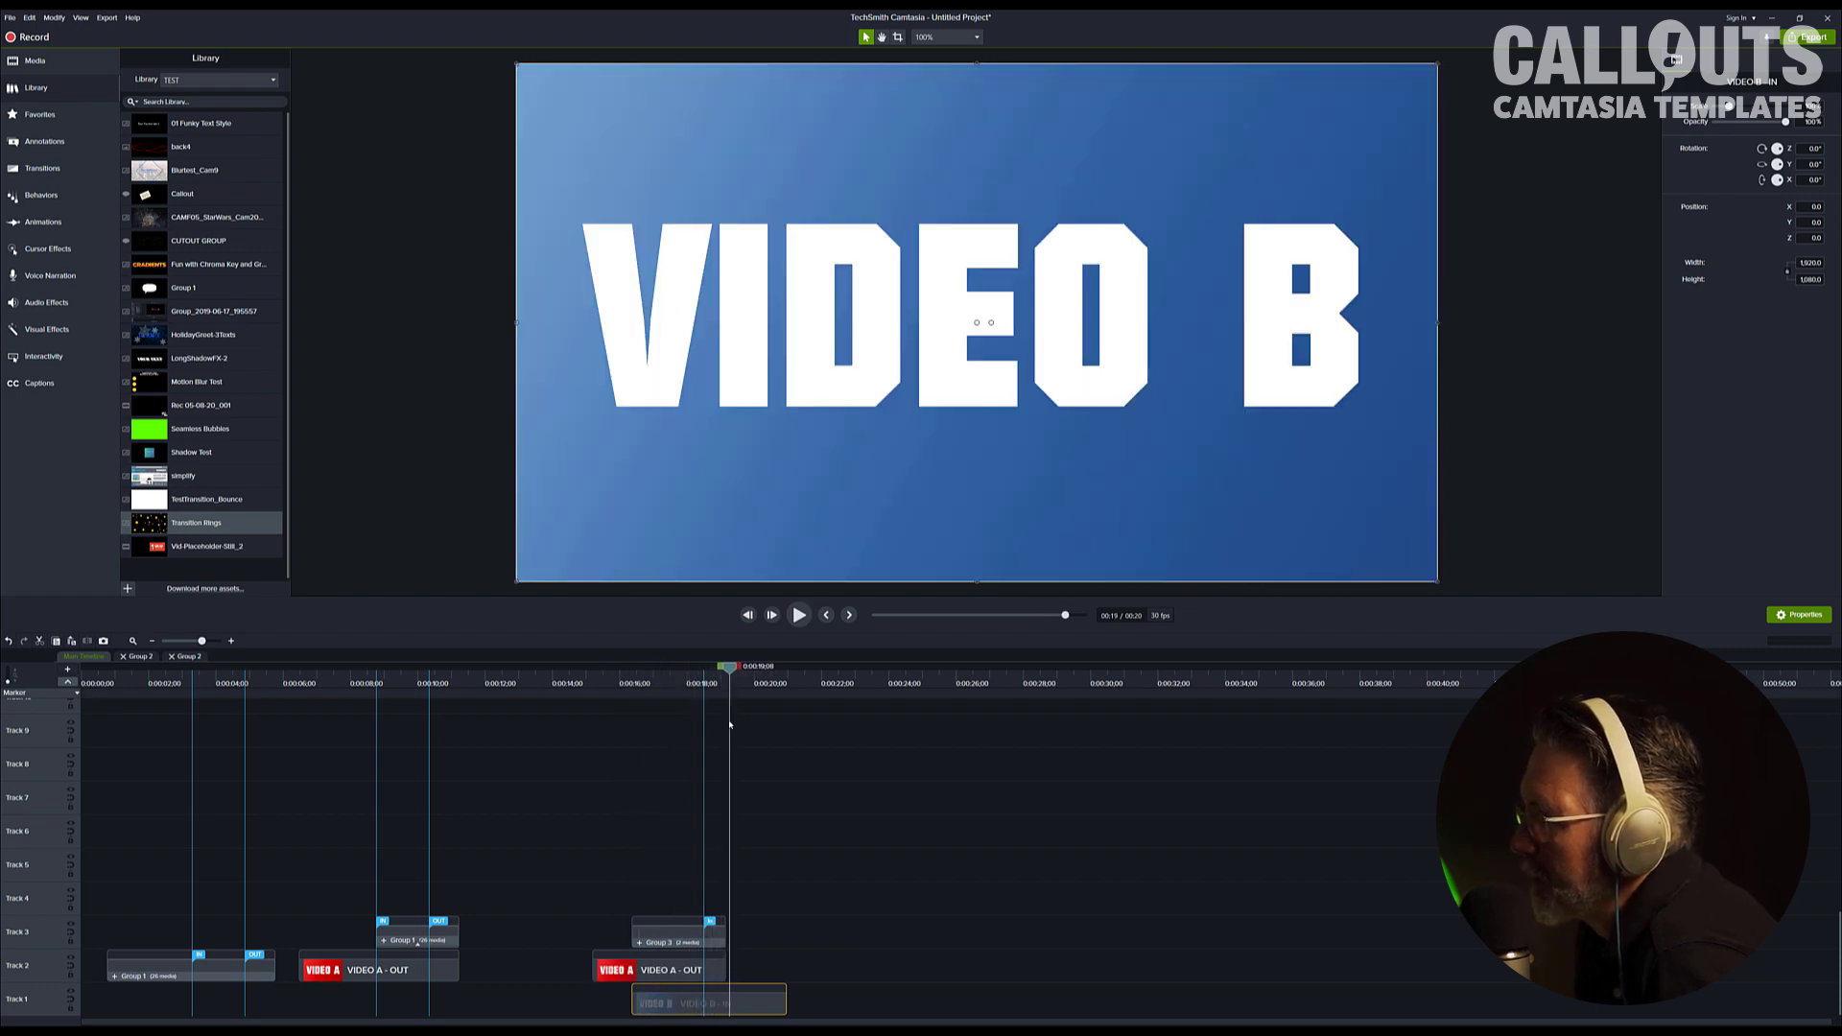
- Nudge VIDEO B - IN on Track 1 a few pixels to line it up beneath the Group 3 transition
click(670, 935)
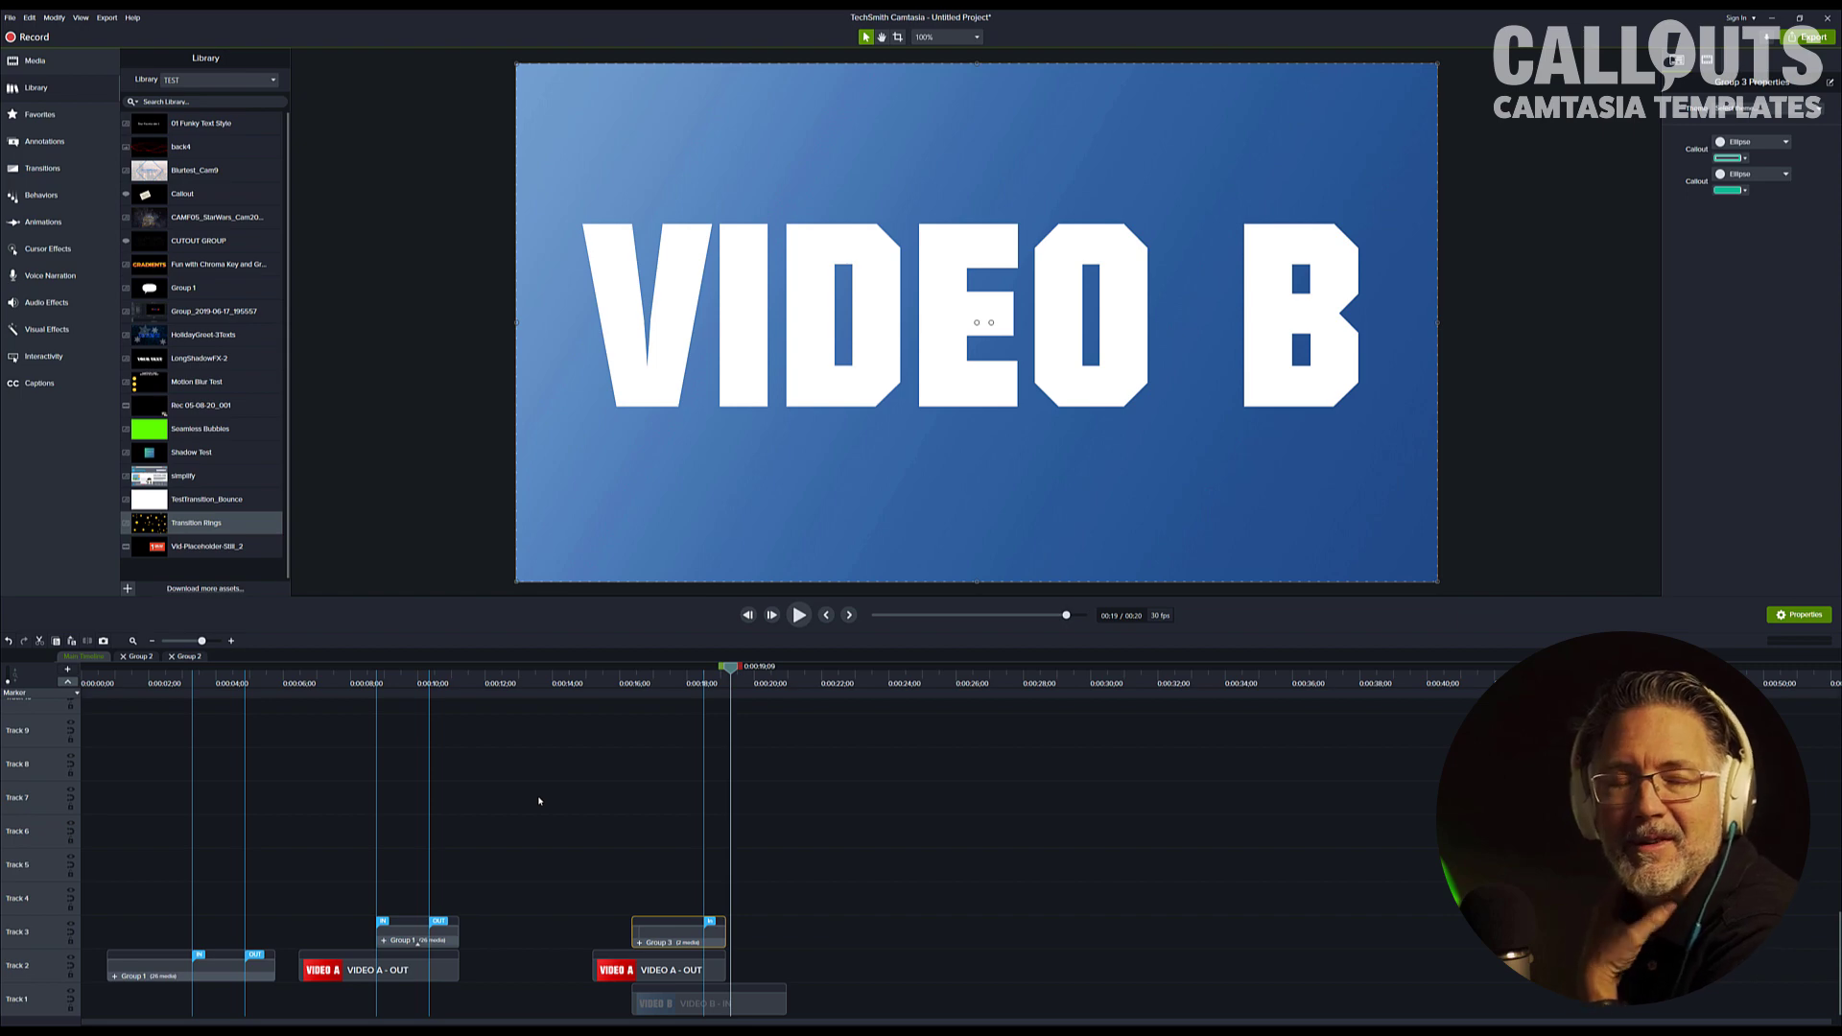
click(673, 971)
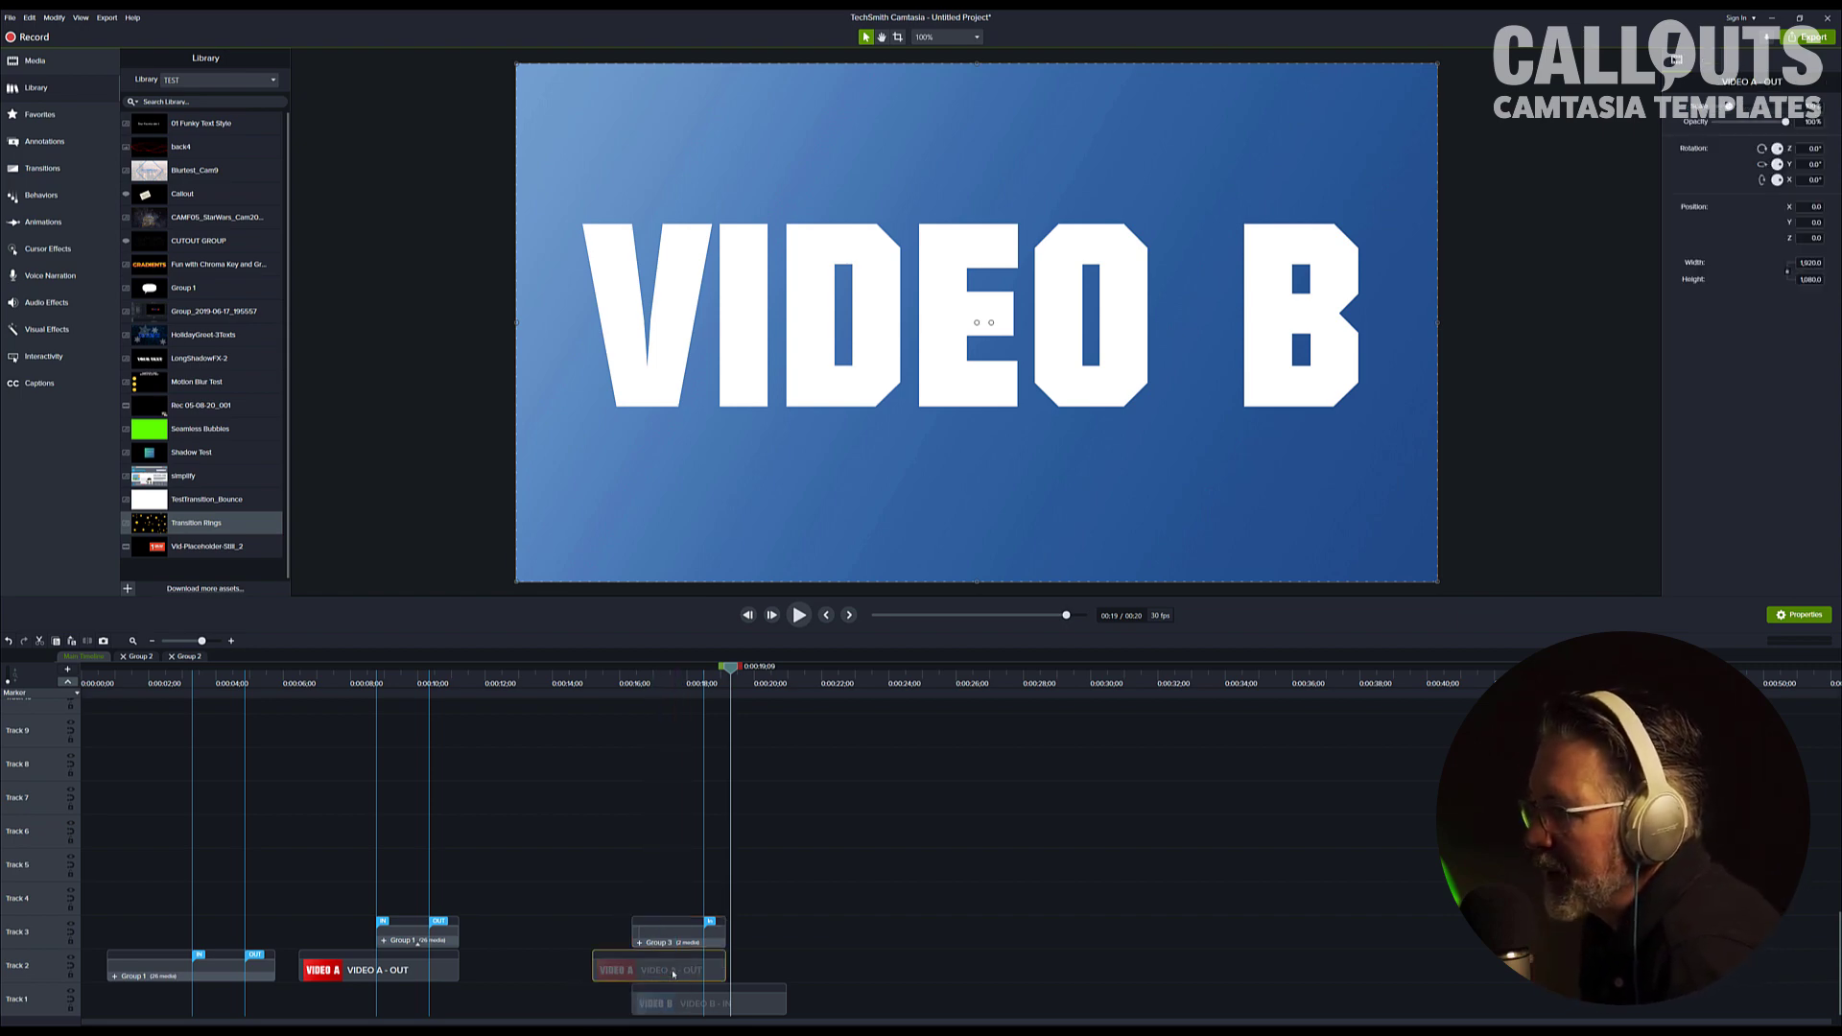
click(703, 999)
drag(678, 1007, 657, 1006)
click(665, 943)
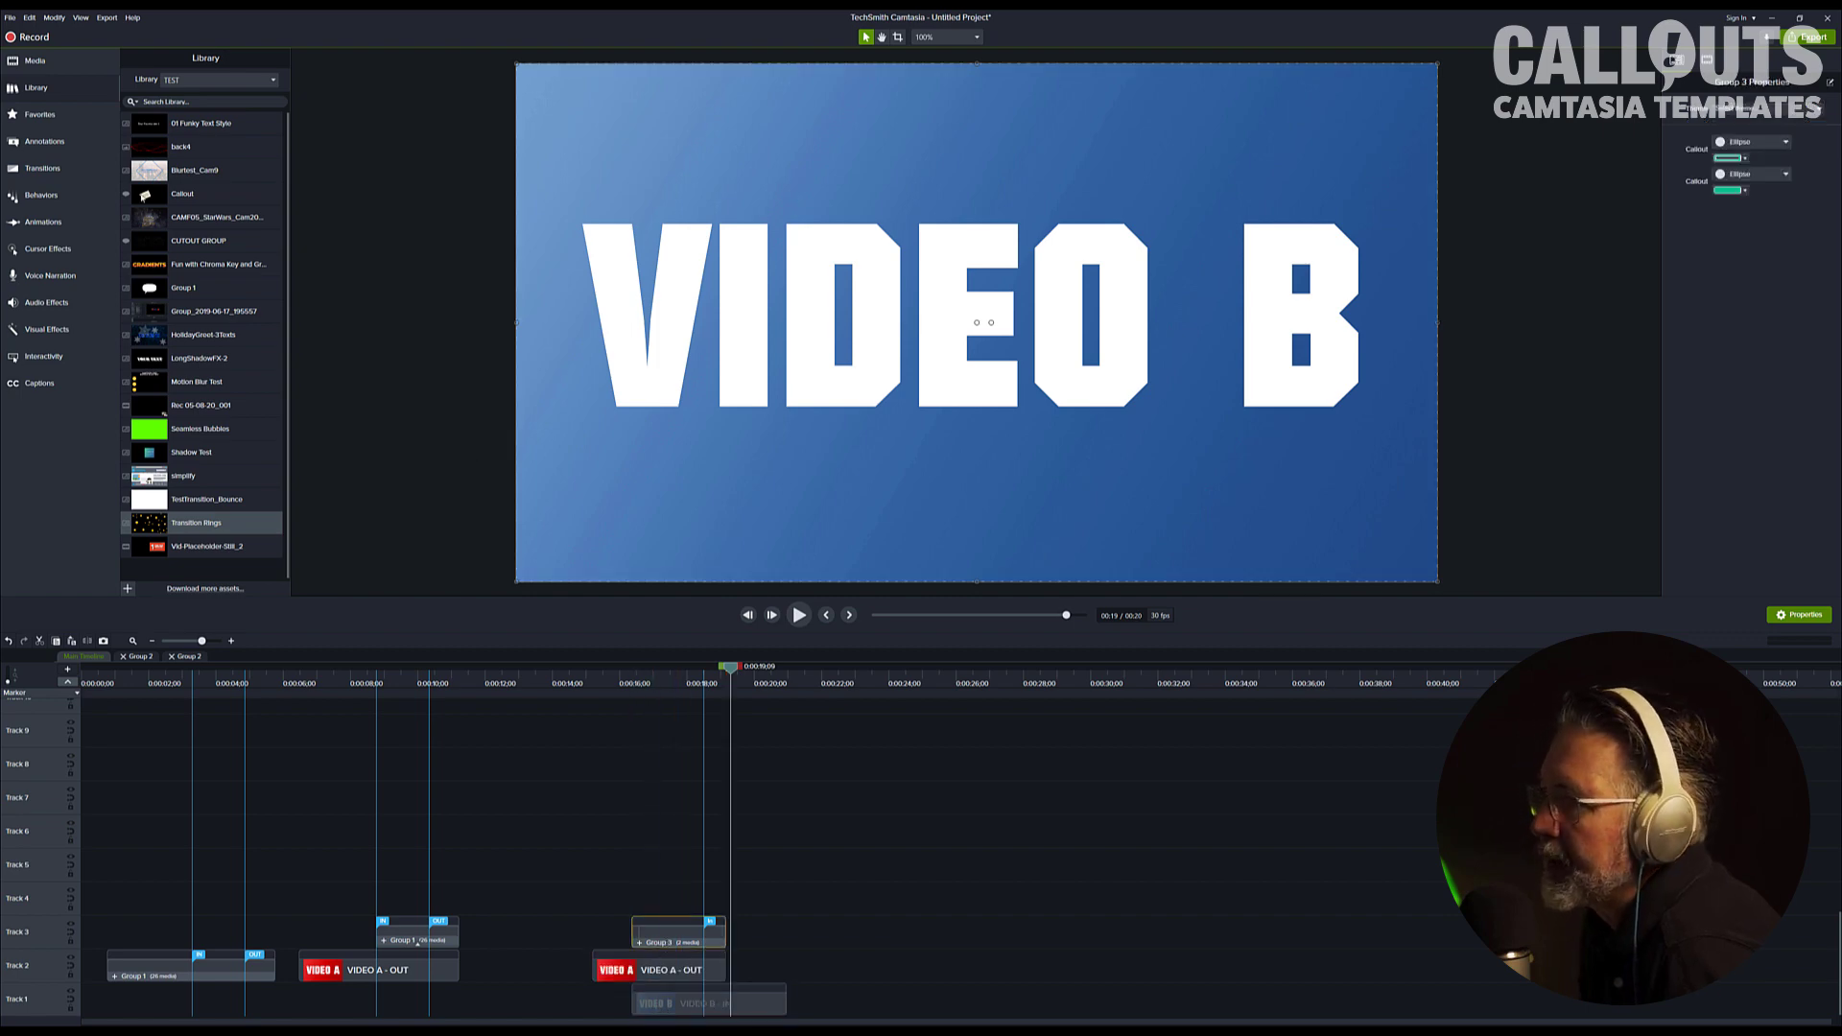
- Apply the Media Matte visual effect to the Group 3 ring transition
click(46, 329)
scroll(247, 391, down, 1)
scroll(246, 390, up, 1)
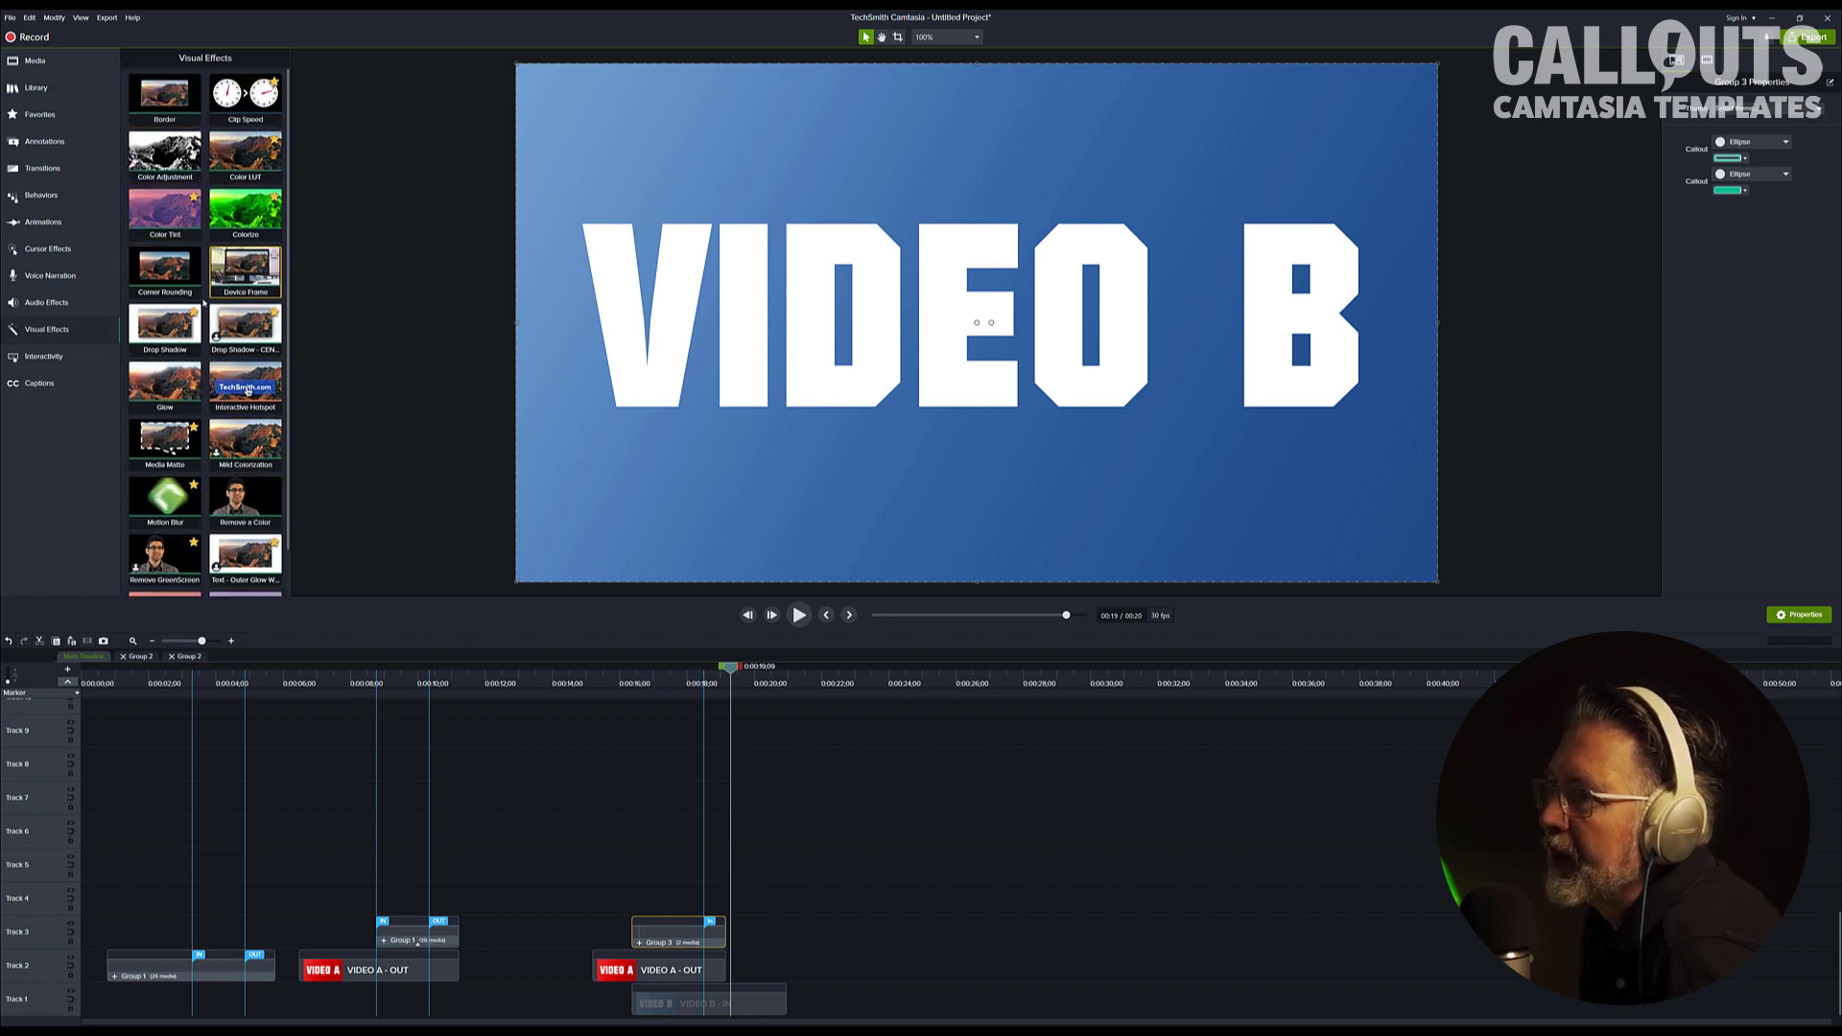
scroll(164, 432, down, 1)
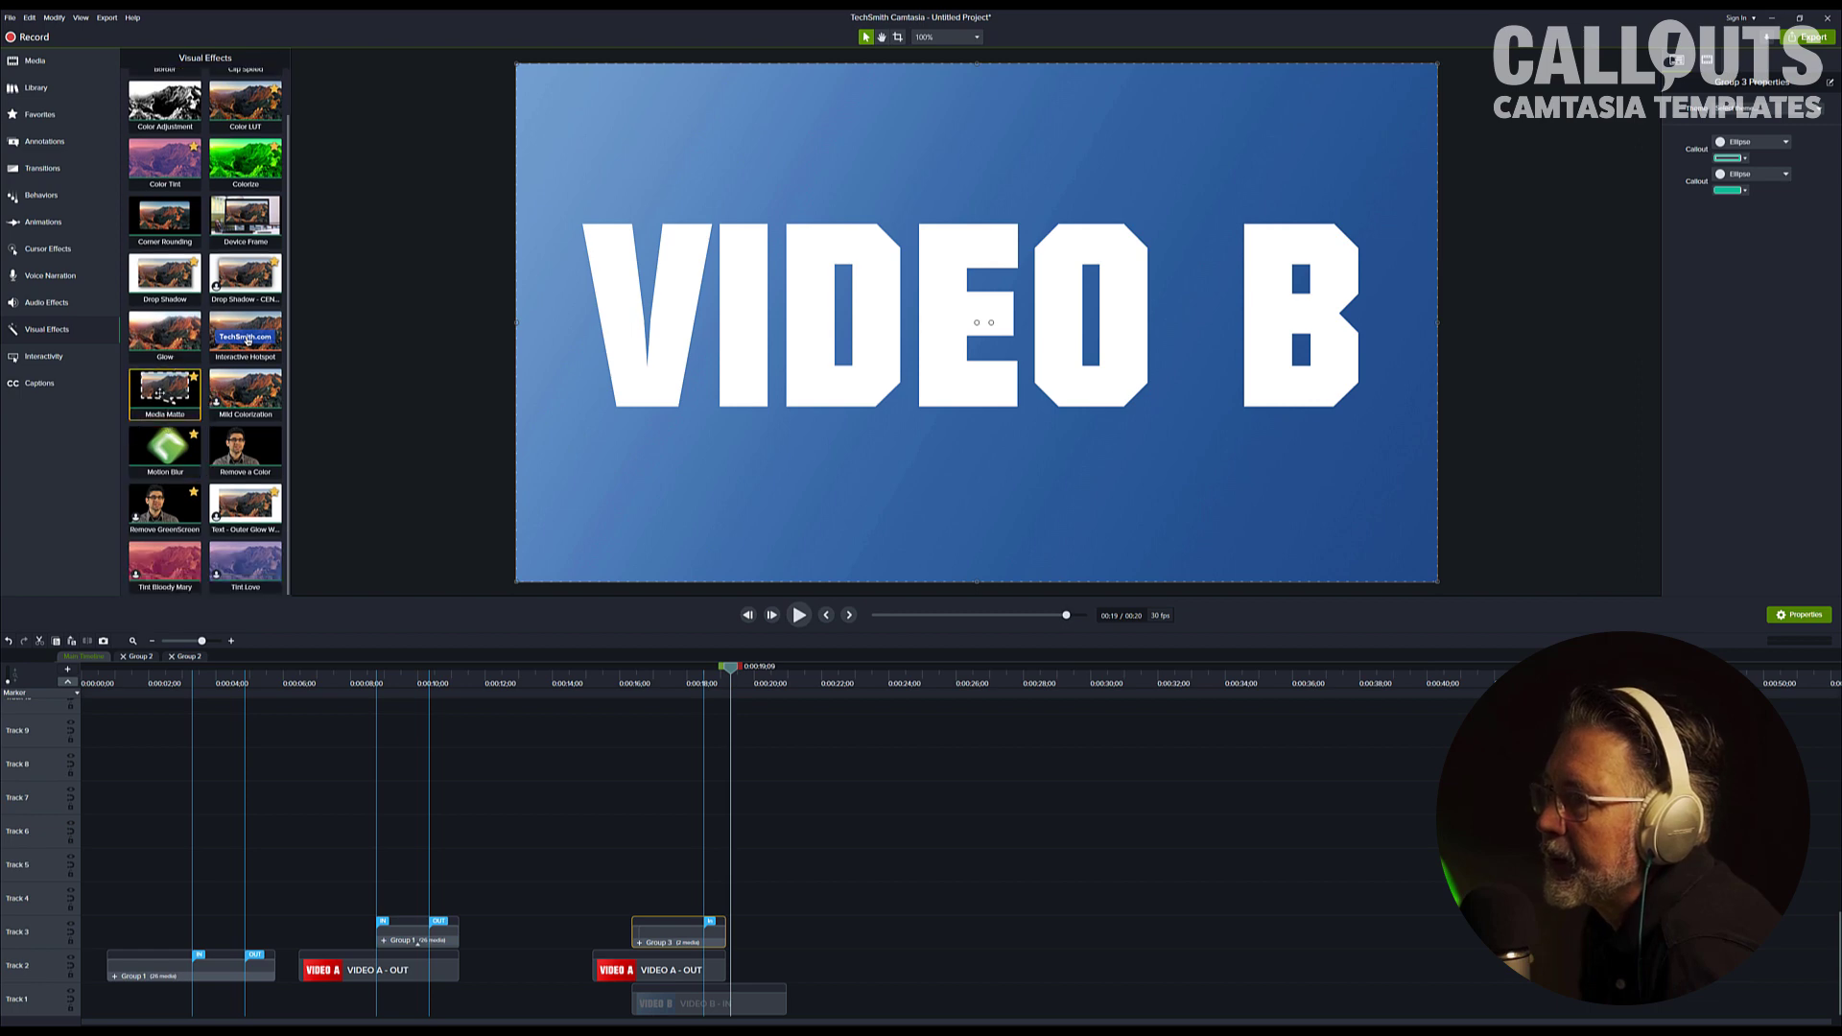
key(ctrl+a)
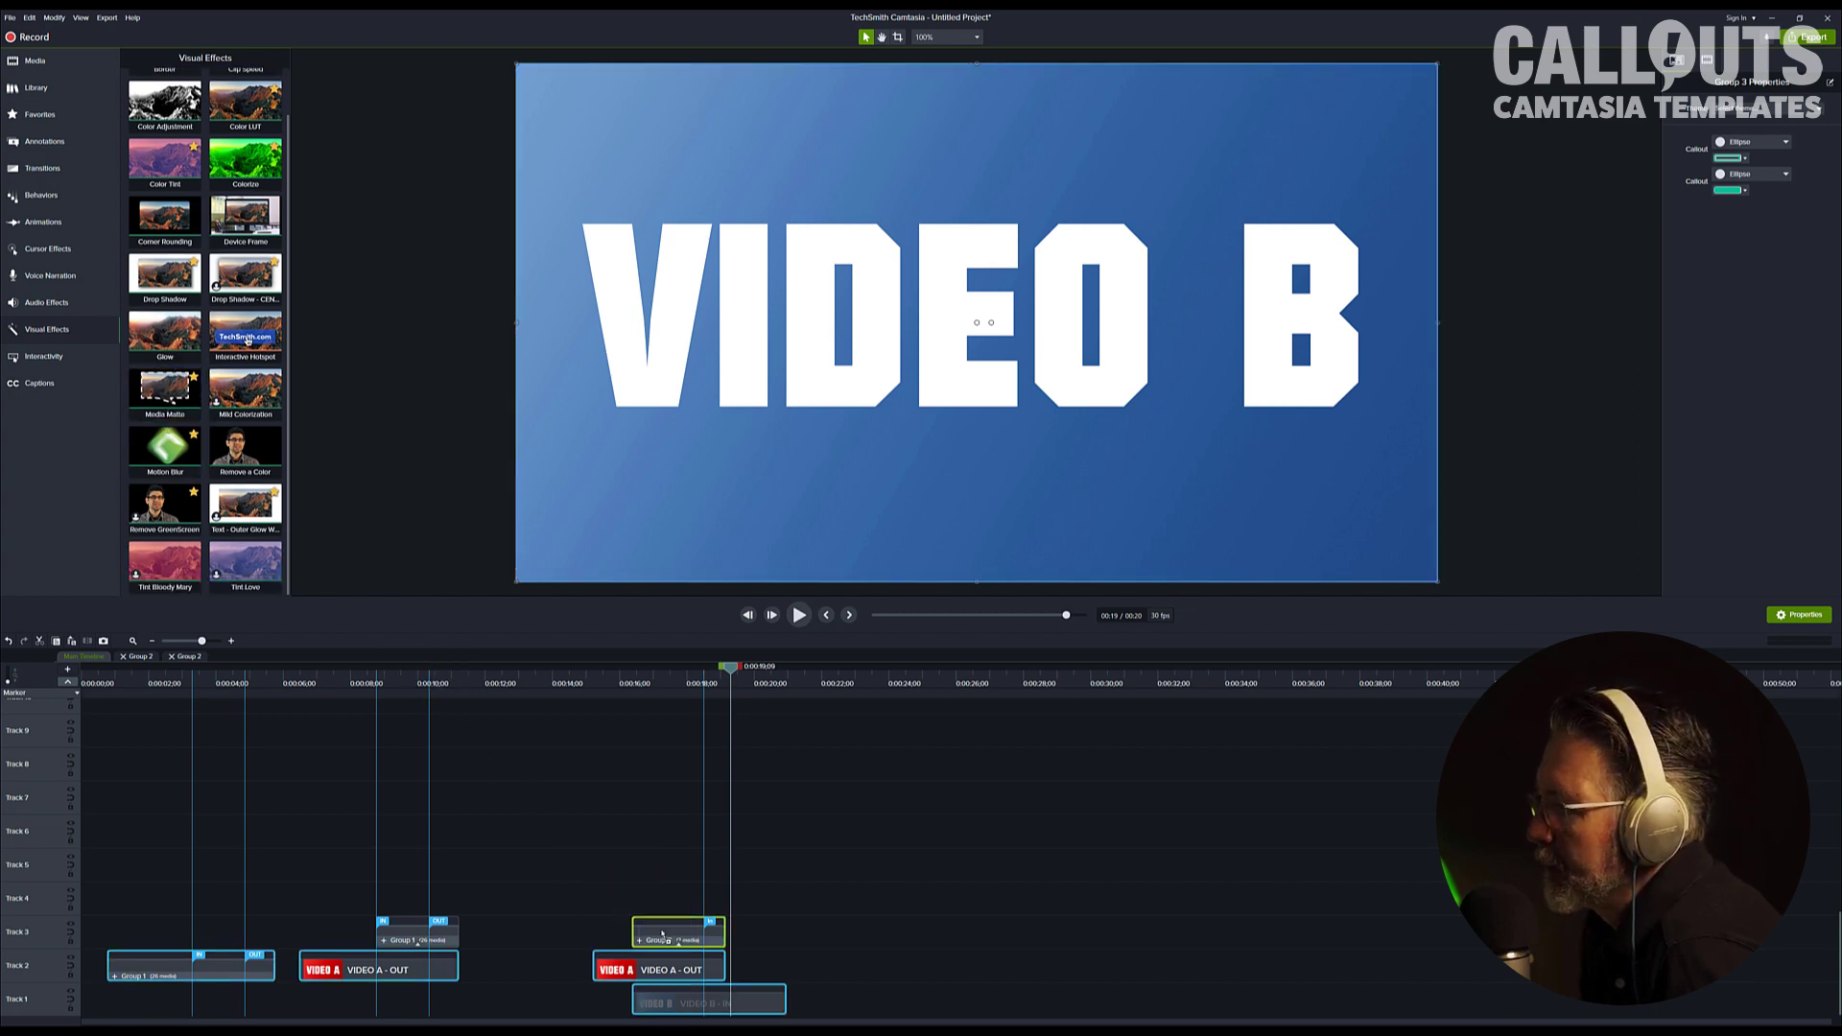
click(664, 937)
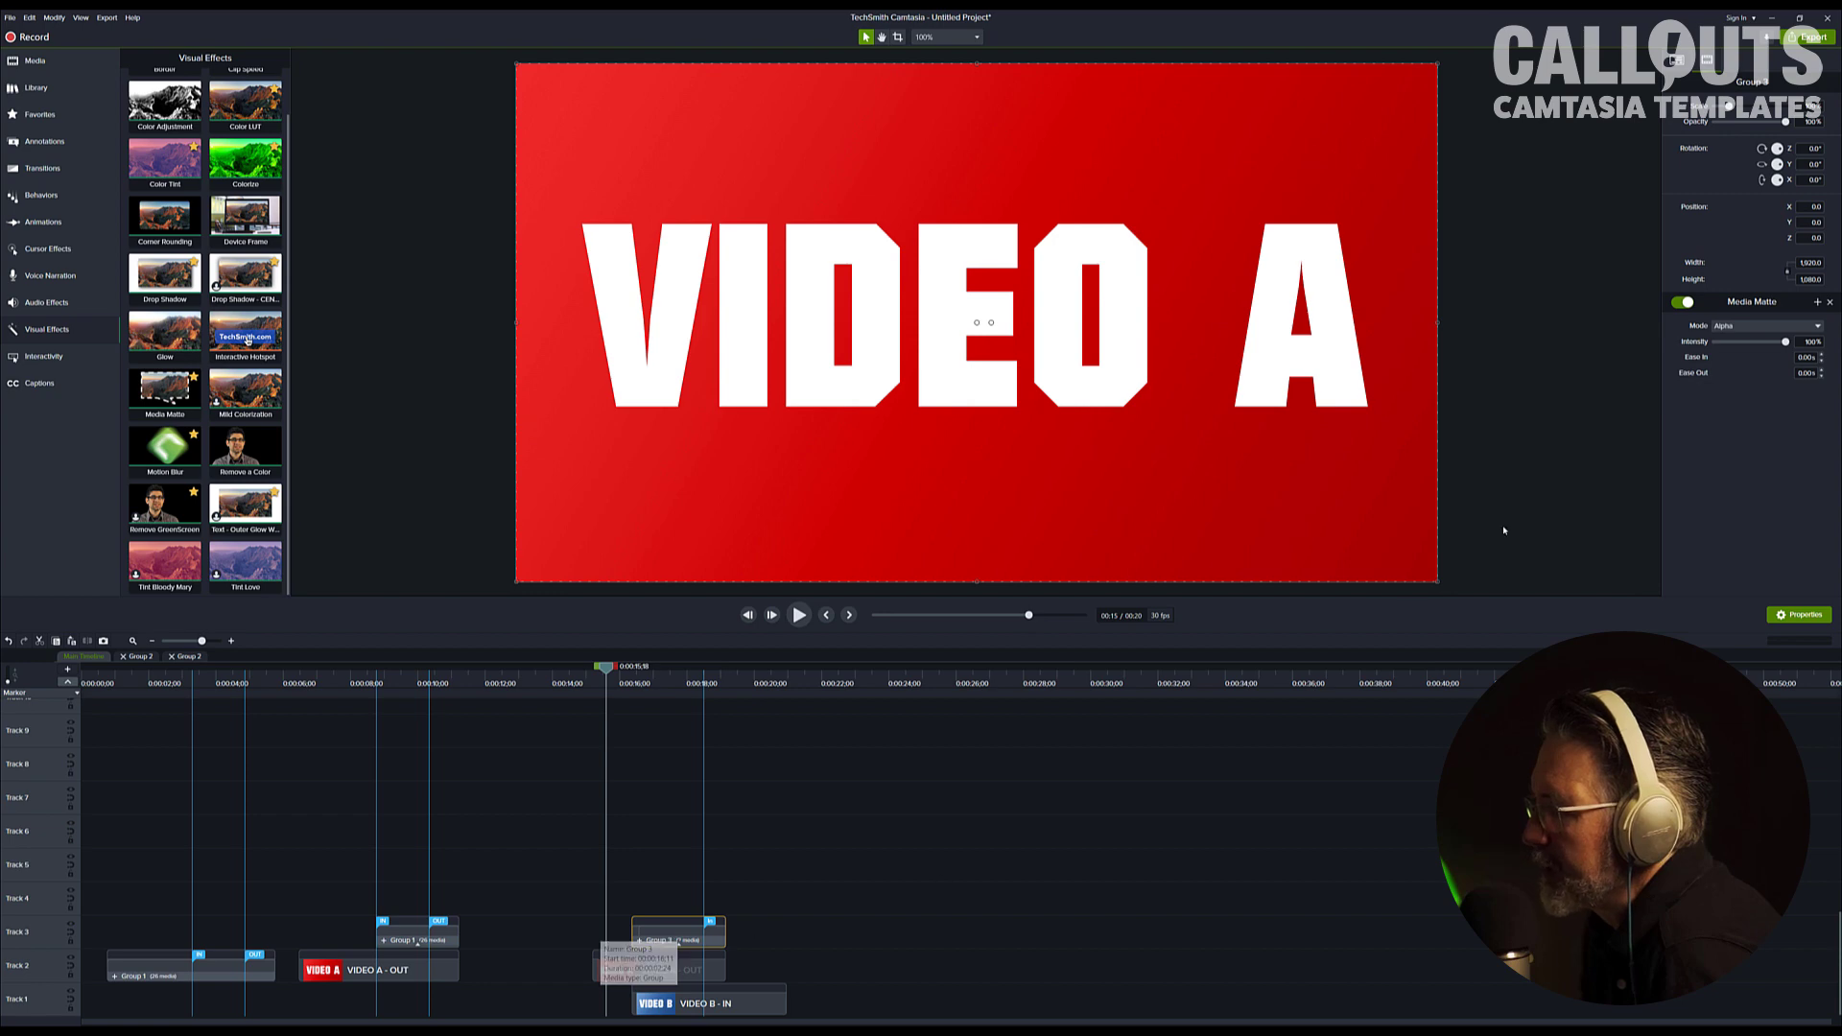
- Set the Media Matte mode to Alpha Invert and play the transition to check it
click(1756, 326)
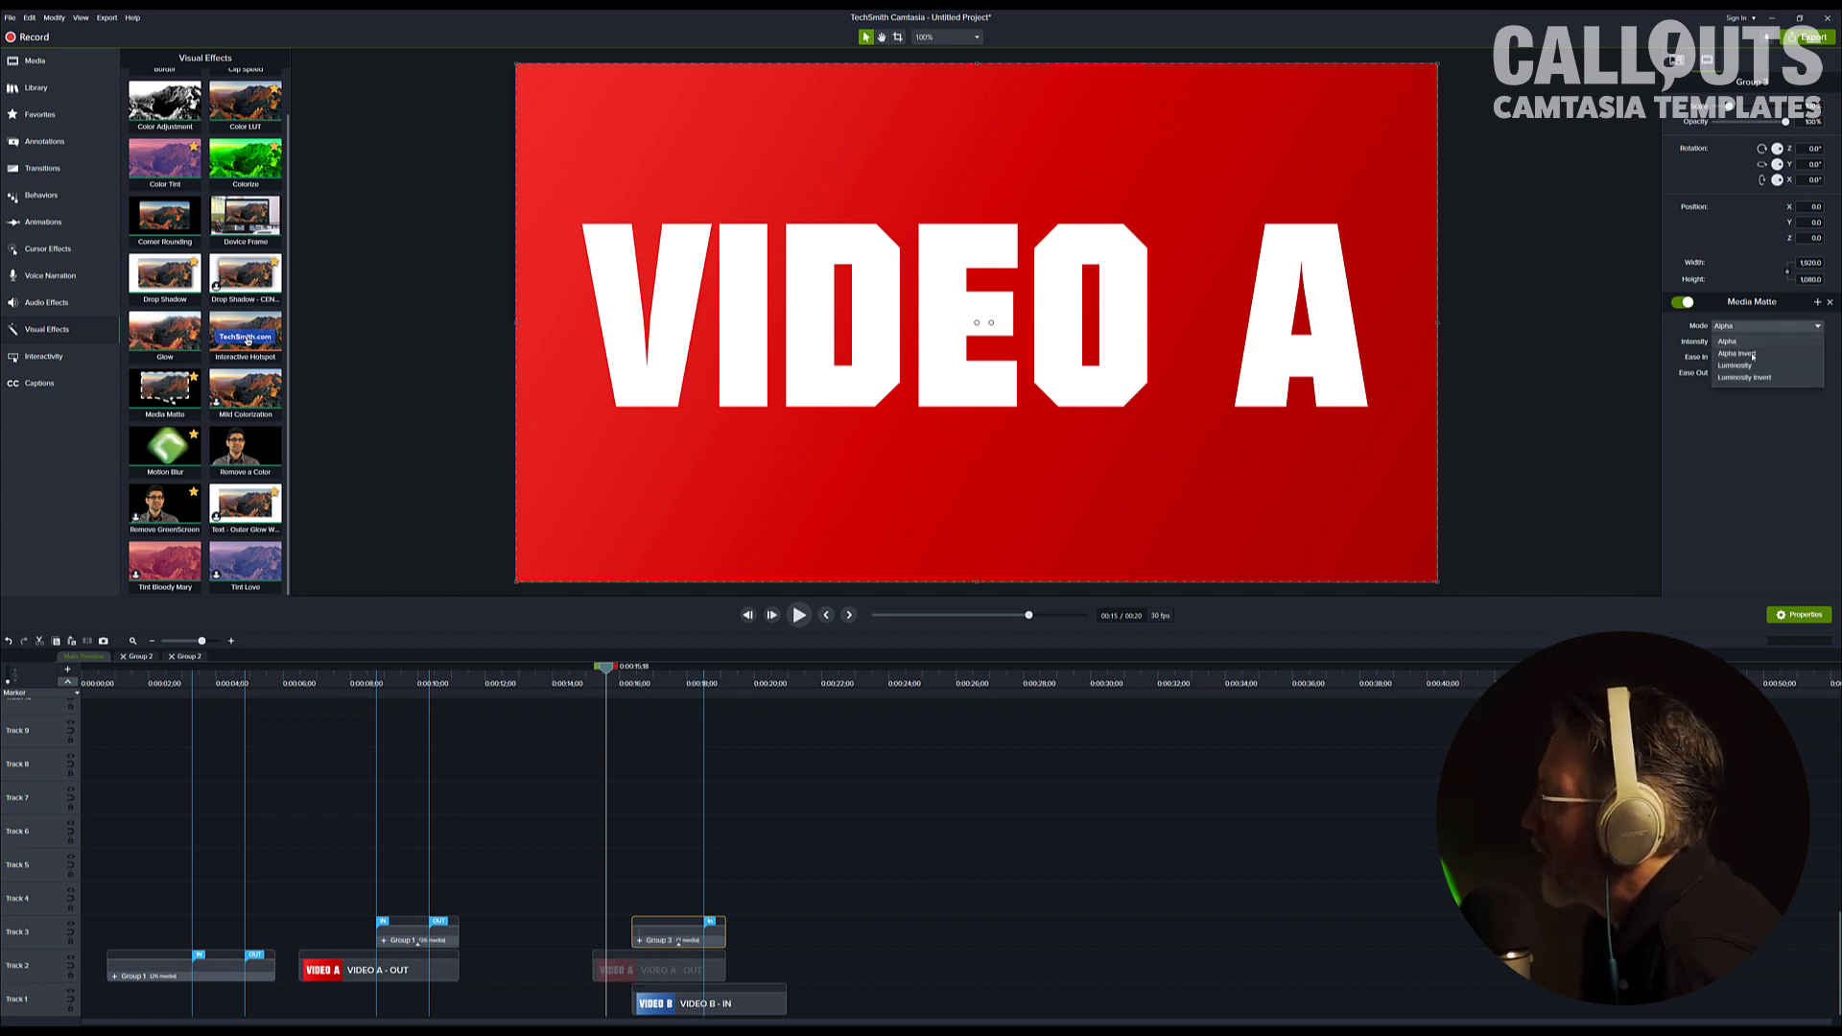
click(1753, 354)
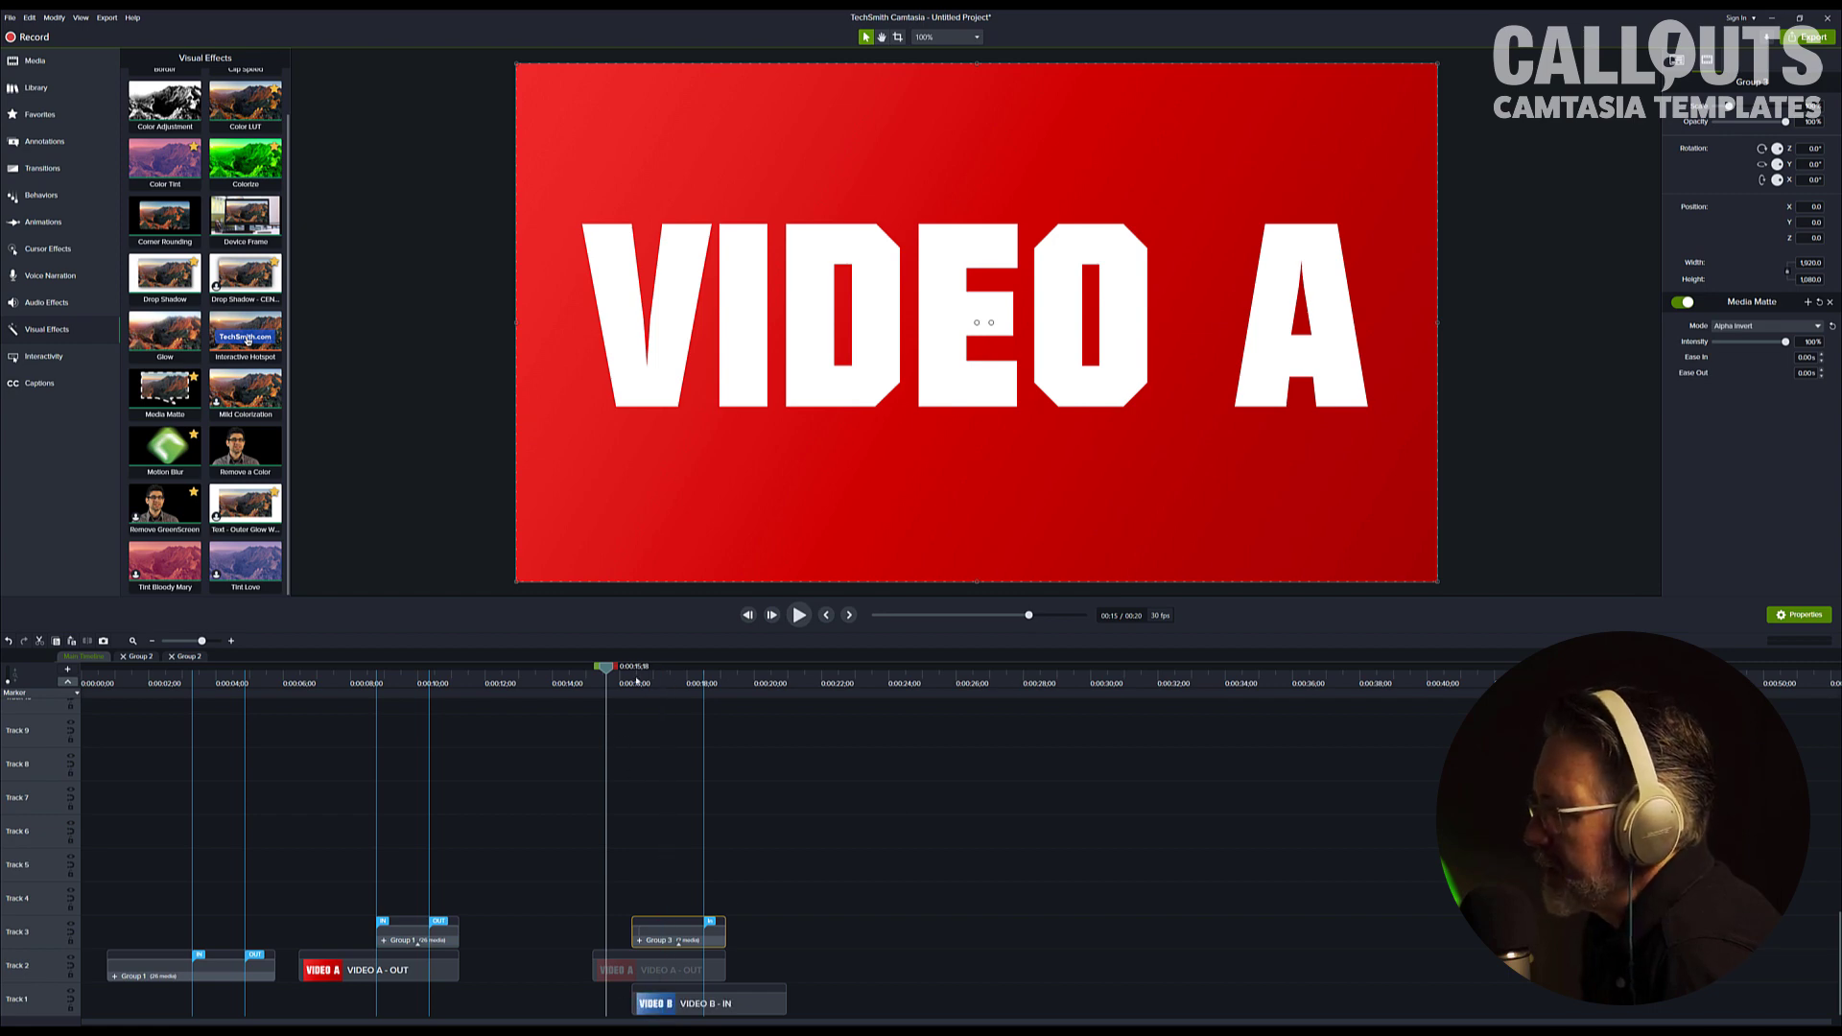
drag(606, 671, 709, 727)
click(612, 727)
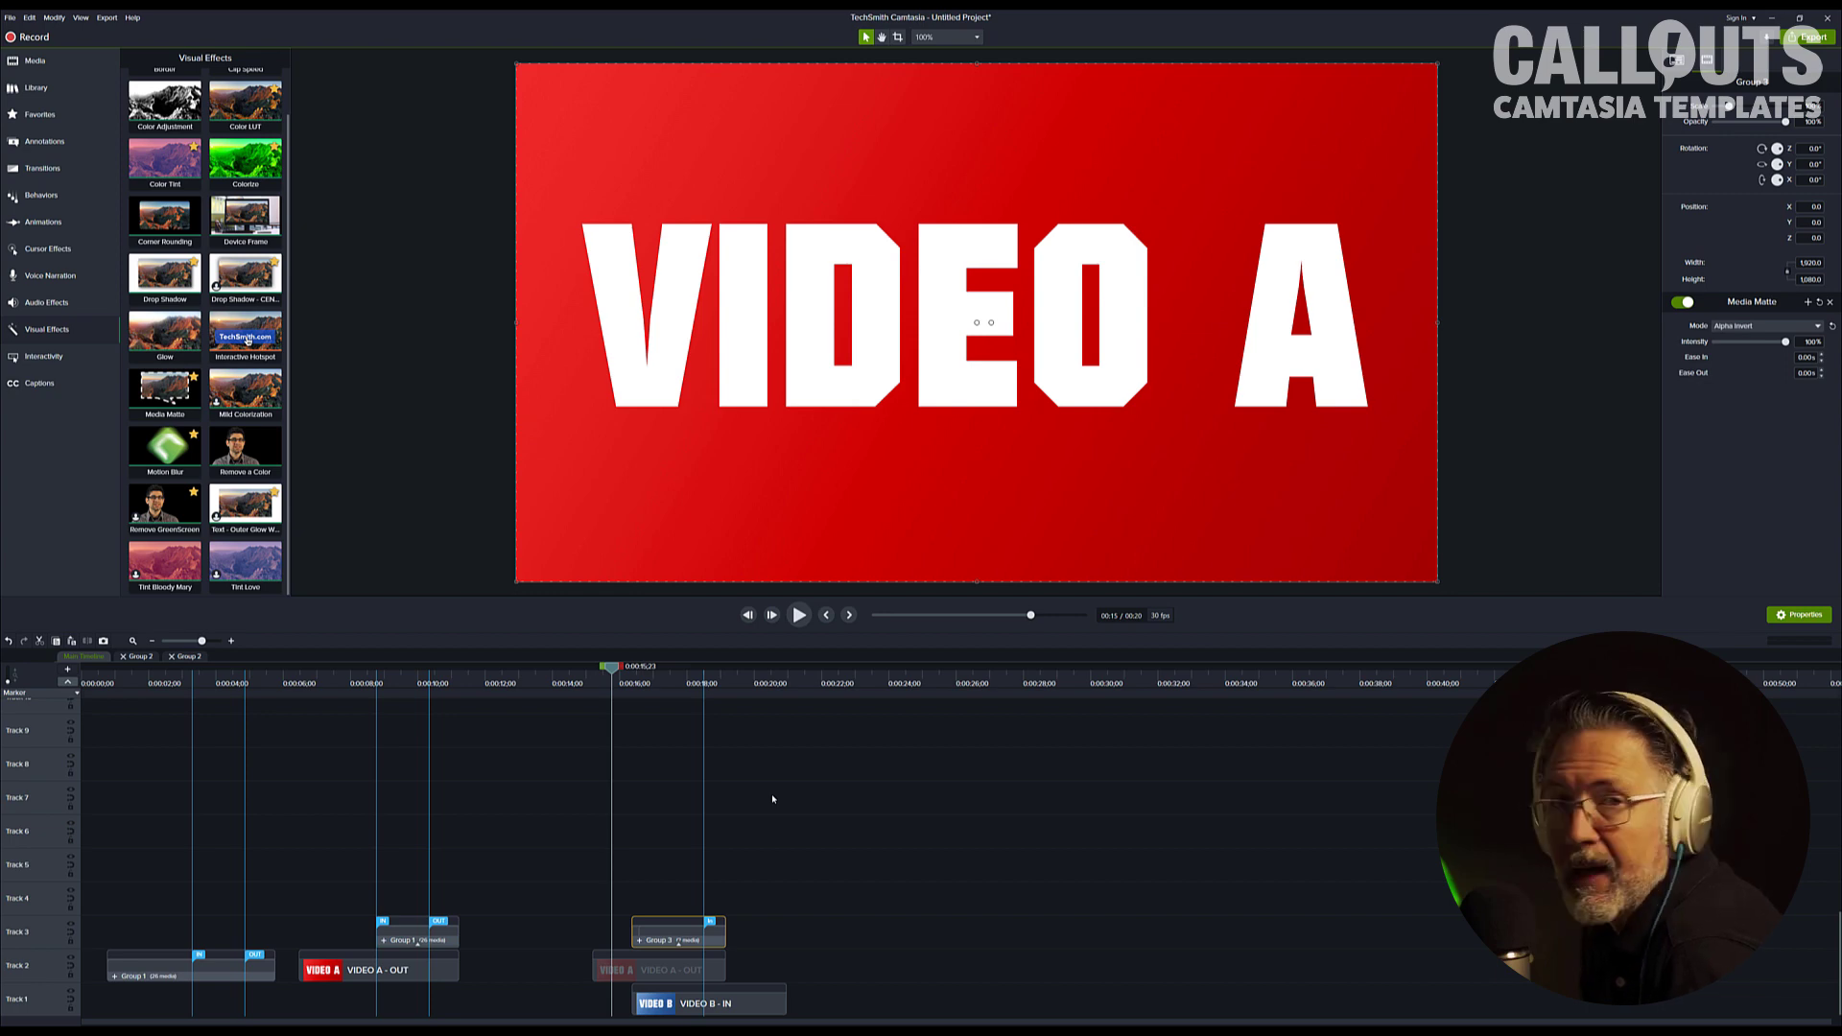
key(space)
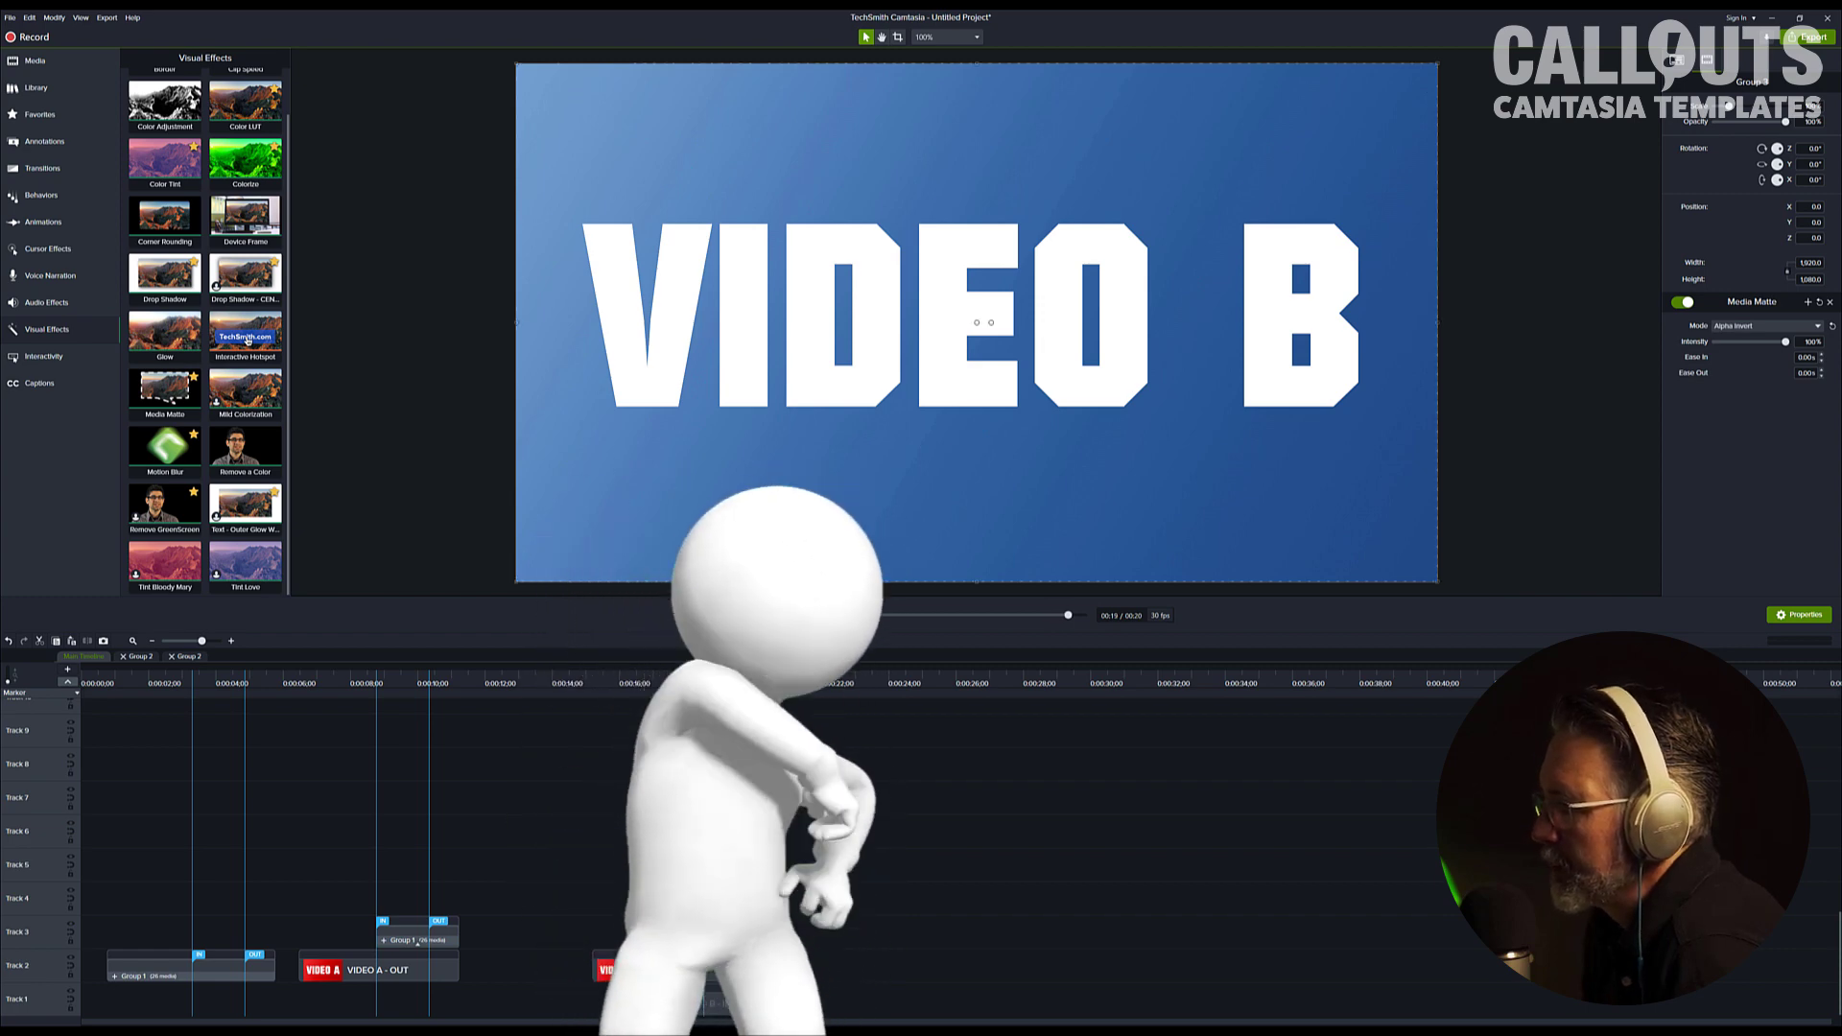
- Save the second ring group on Track 3 to the TEST library as 'Seamless Transition 1'
right_click(492, 921)
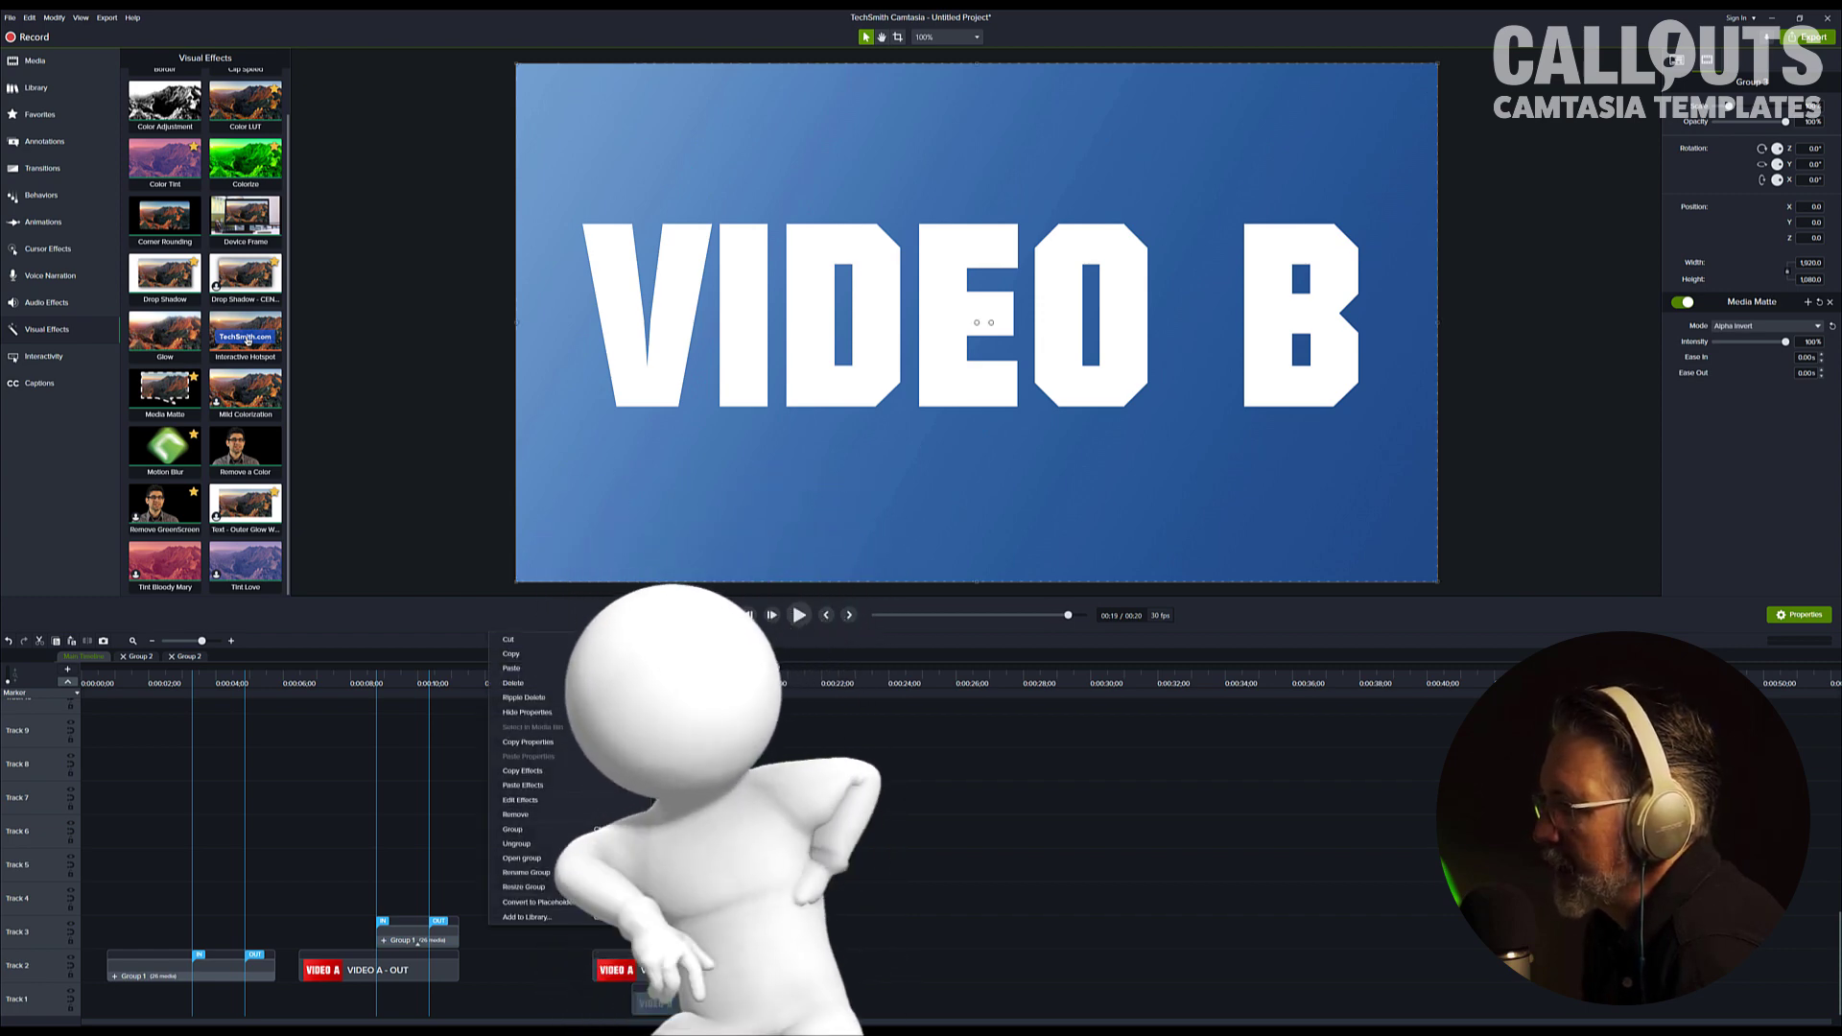
click(537, 916)
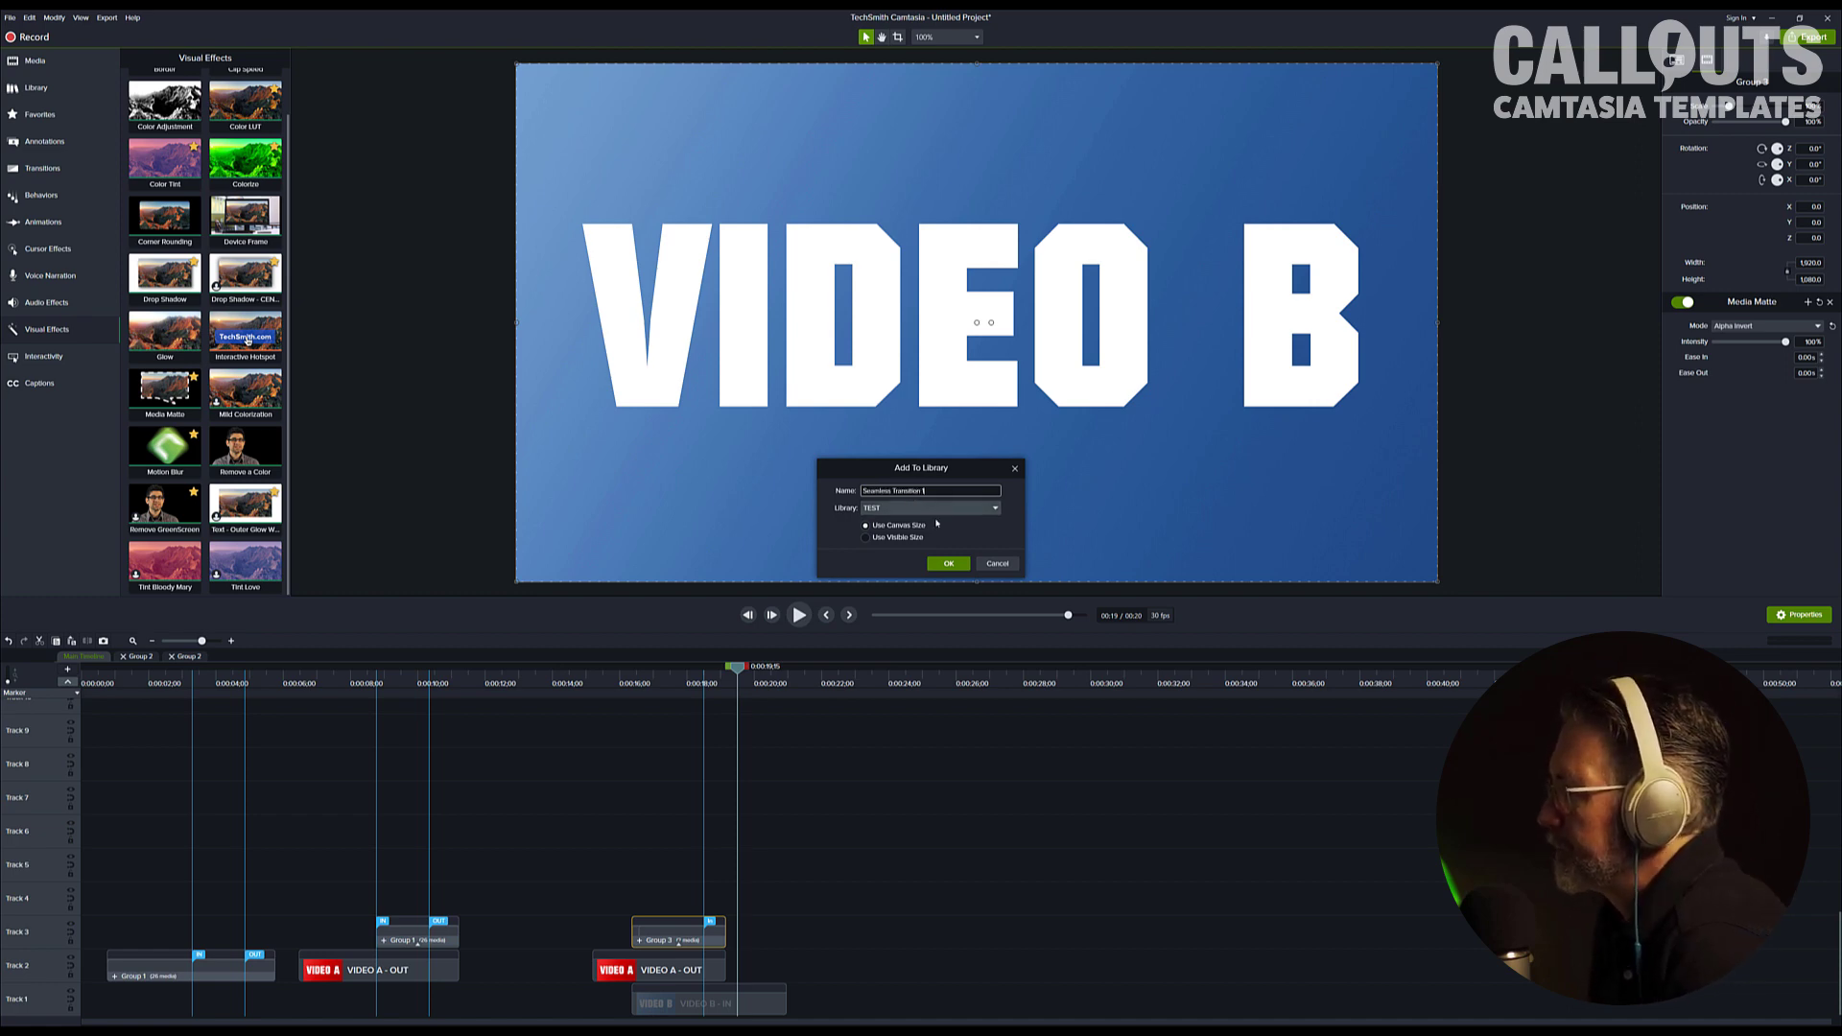
click(948, 563)
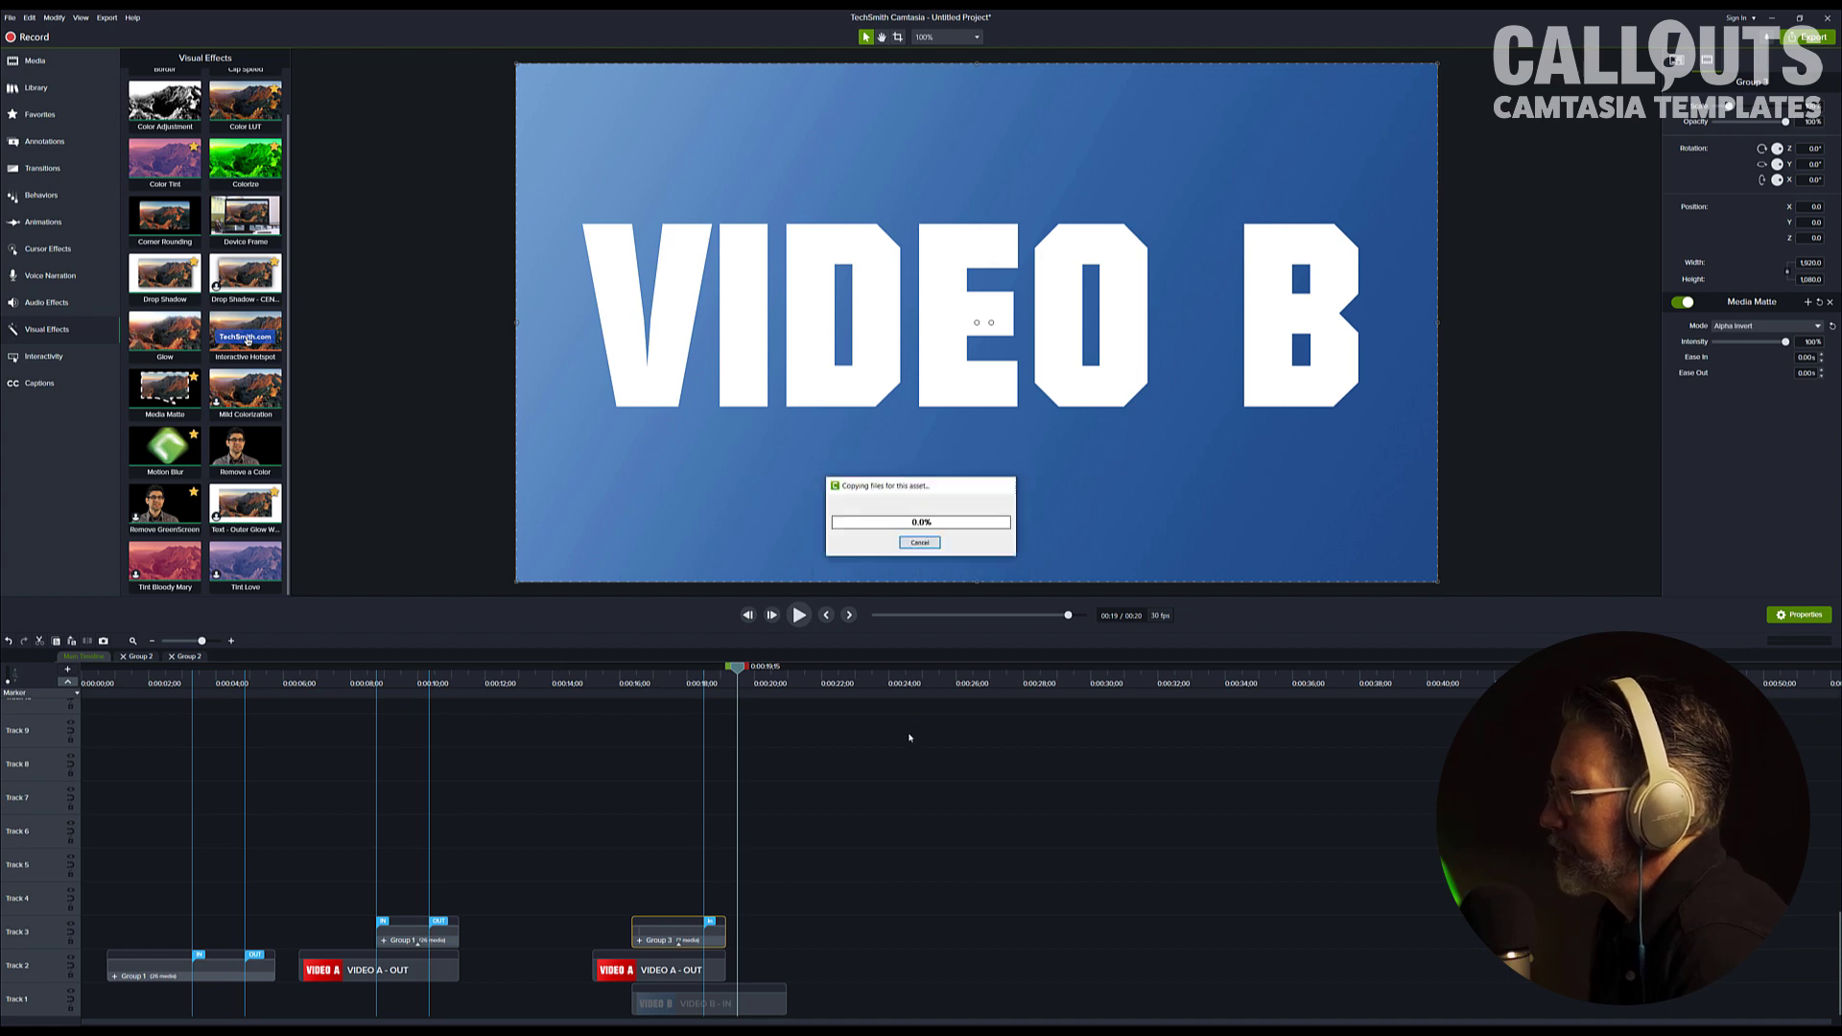
drag(746, 668, 708, 683)
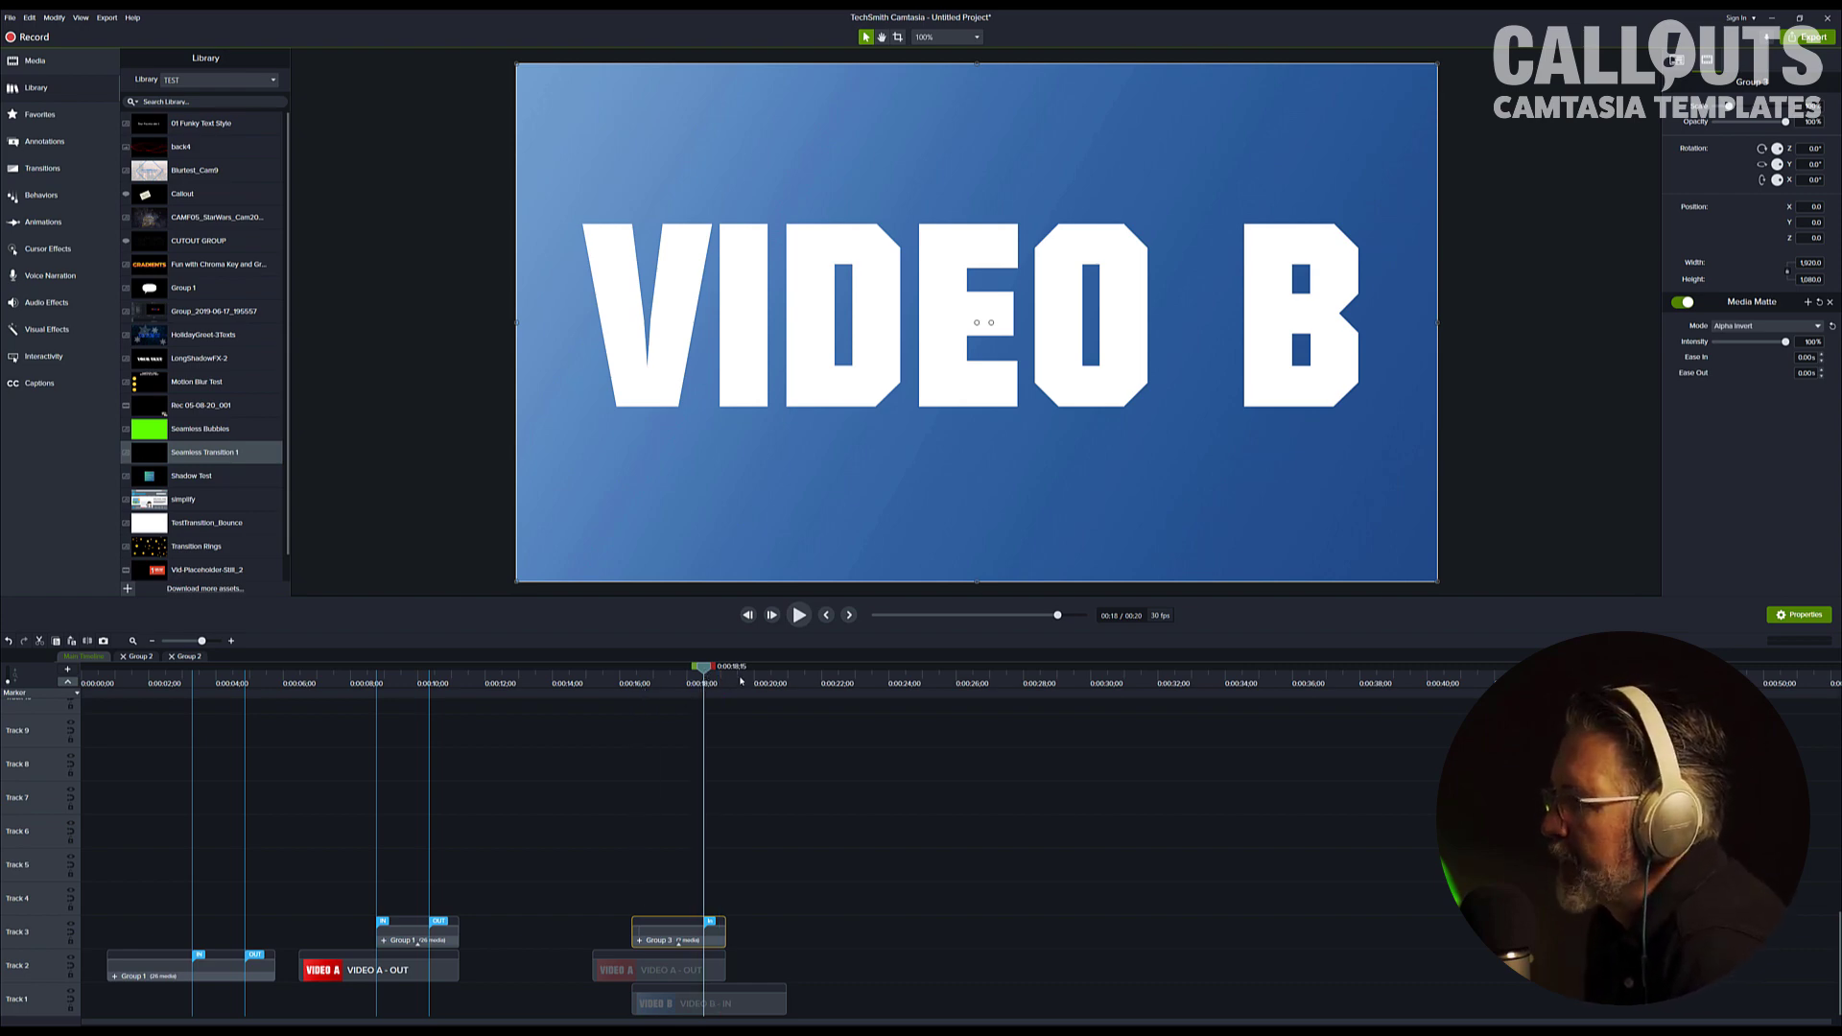
- Place MountainClouds at 0:22 on Track 2 with CottageRidgeClouds right after it, scrubbing through both
drag(762, 684, 828, 683)
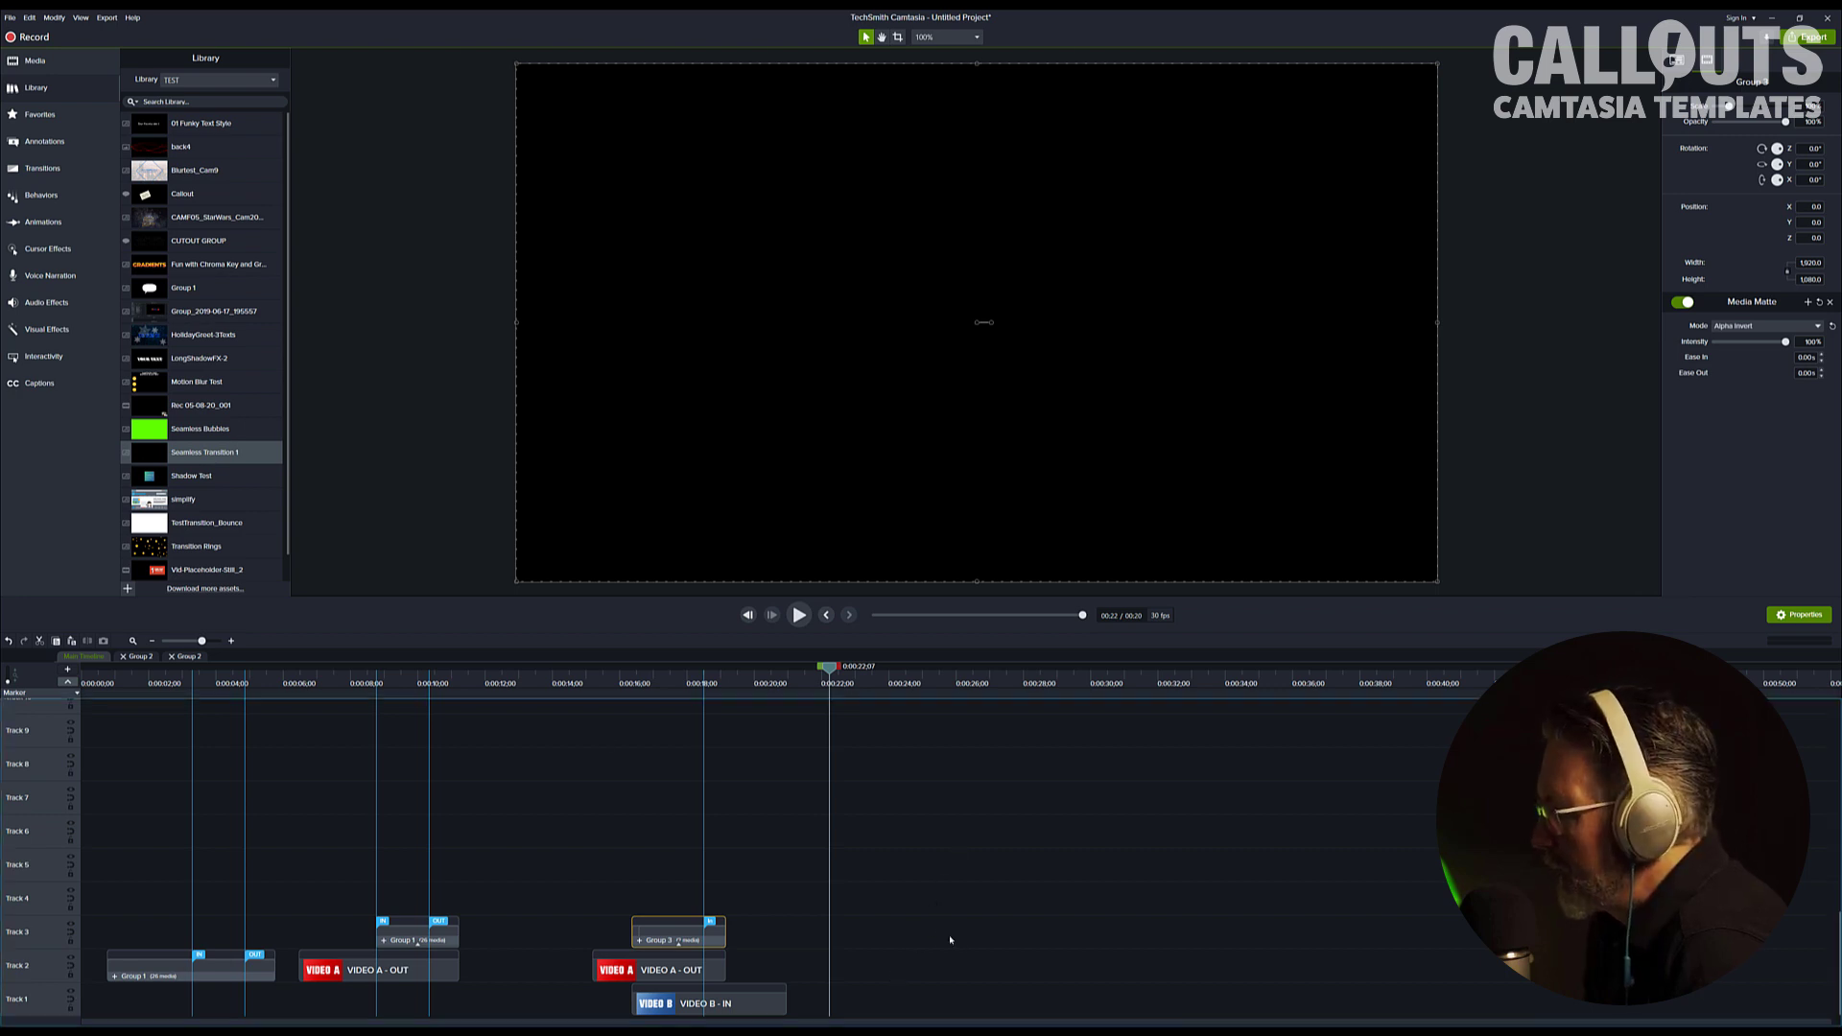
drag(956, 946, 928, 976)
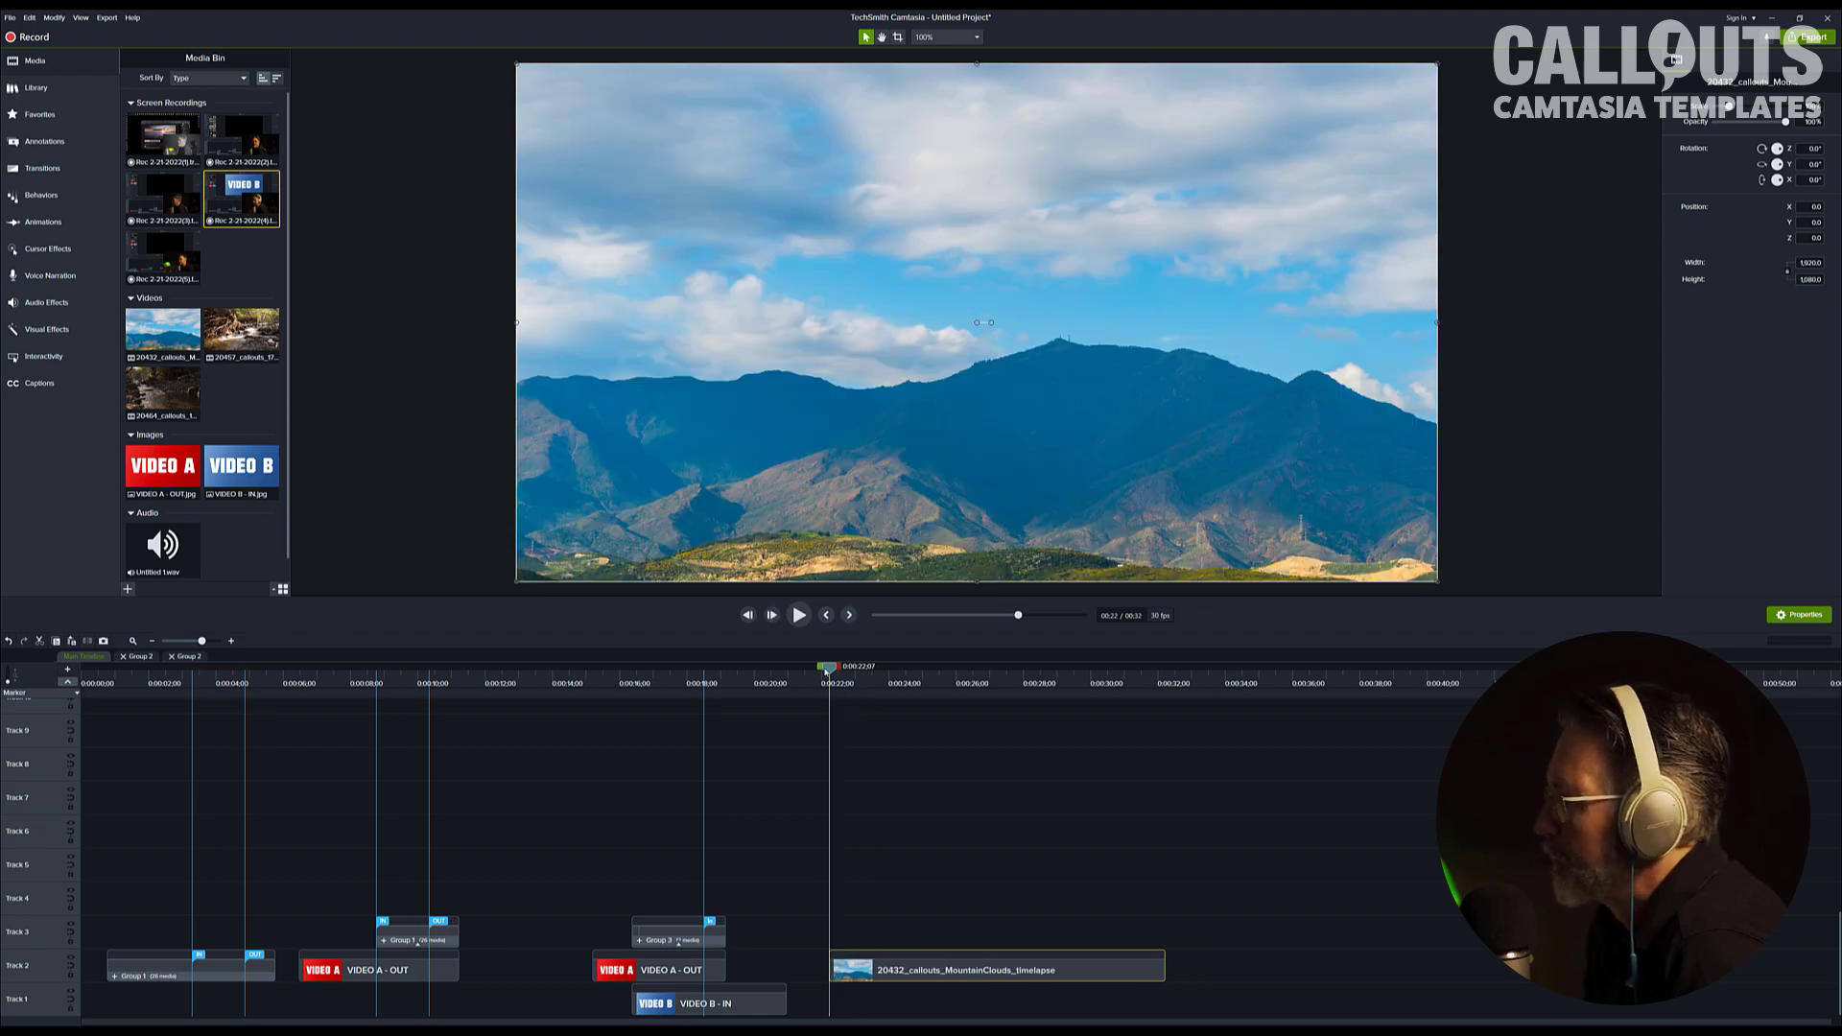
drag(906, 687, 1075, 717)
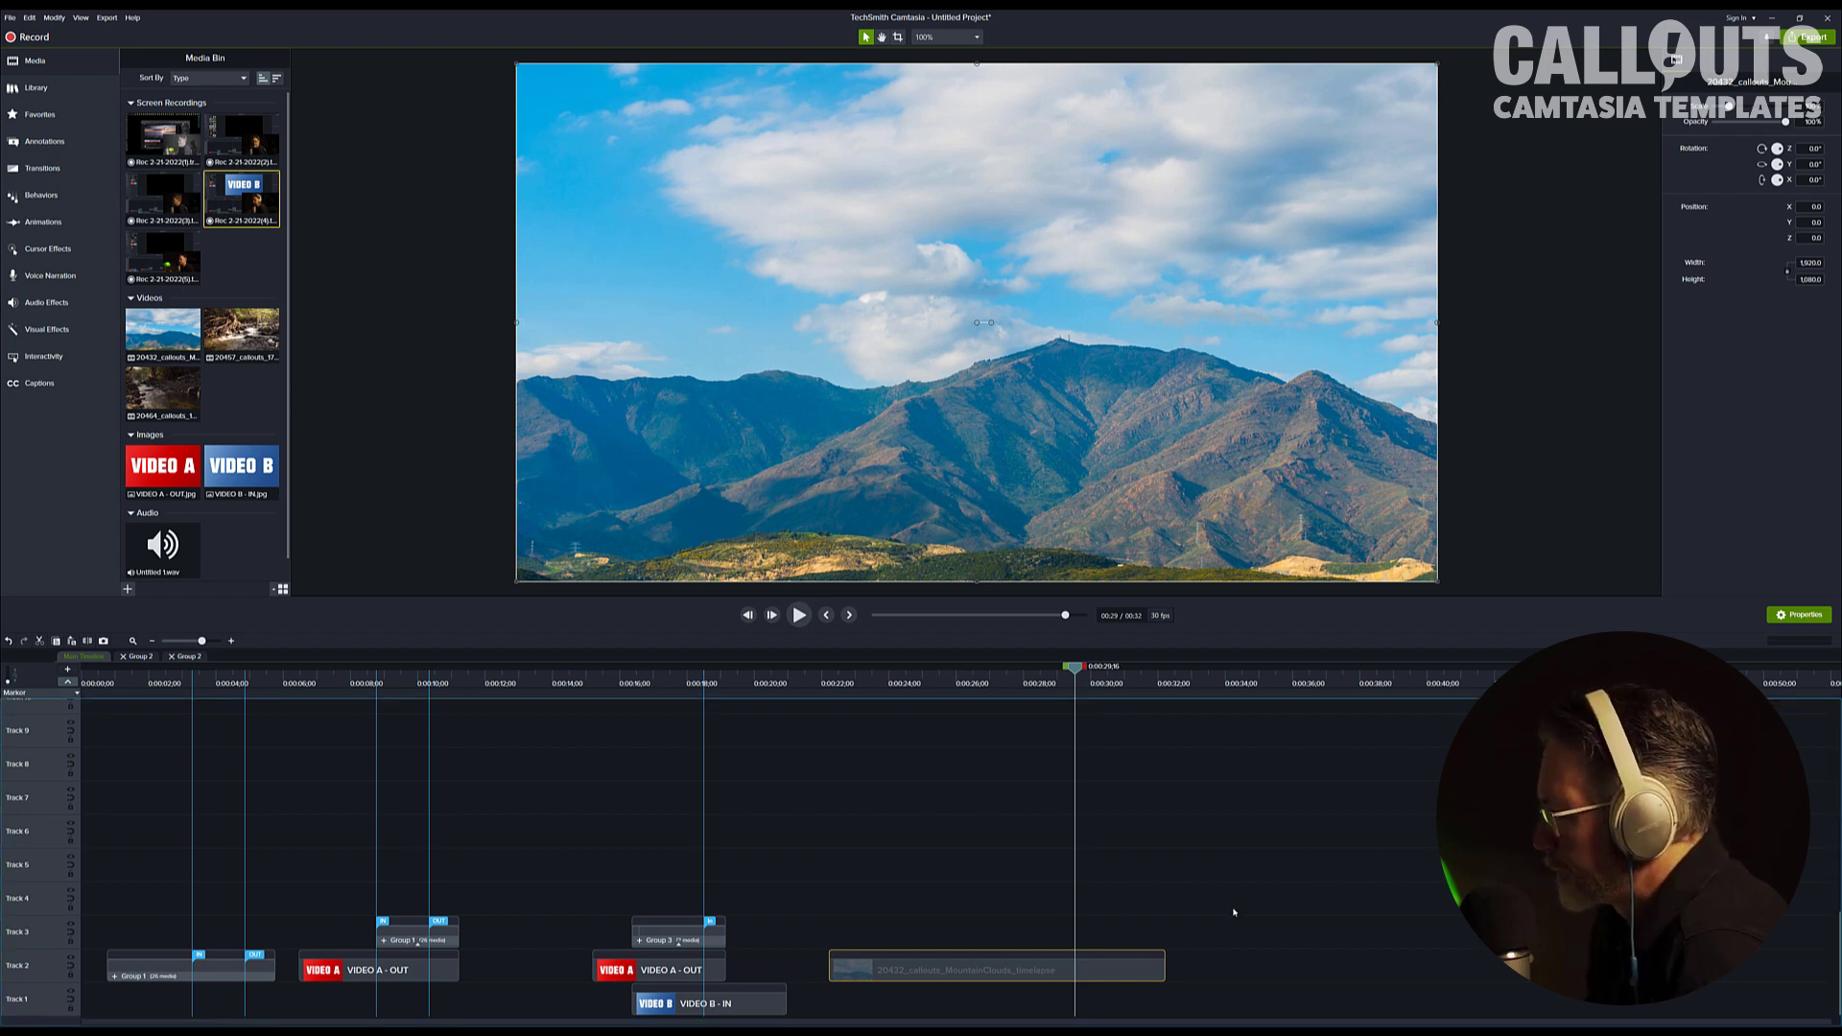
drag(1229, 909, 1222, 967)
drag(1080, 675, 1184, 712)
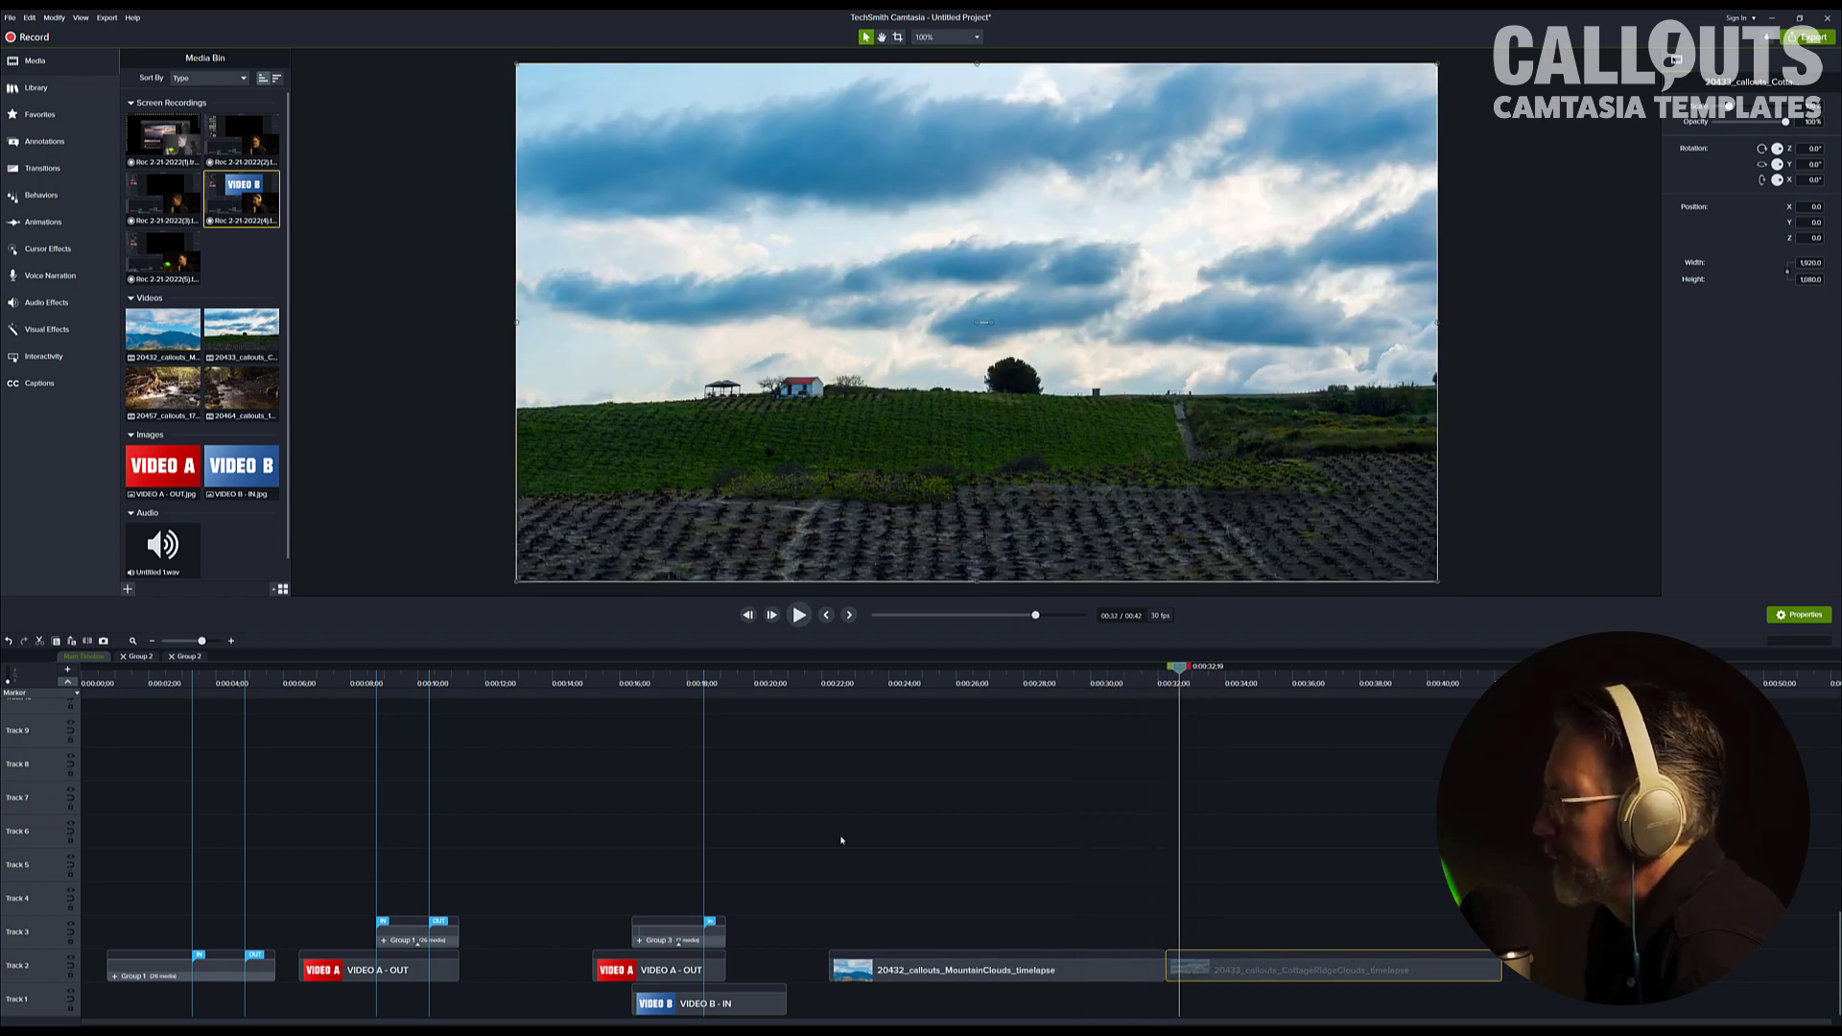
click(413, 932)
click(375, 676)
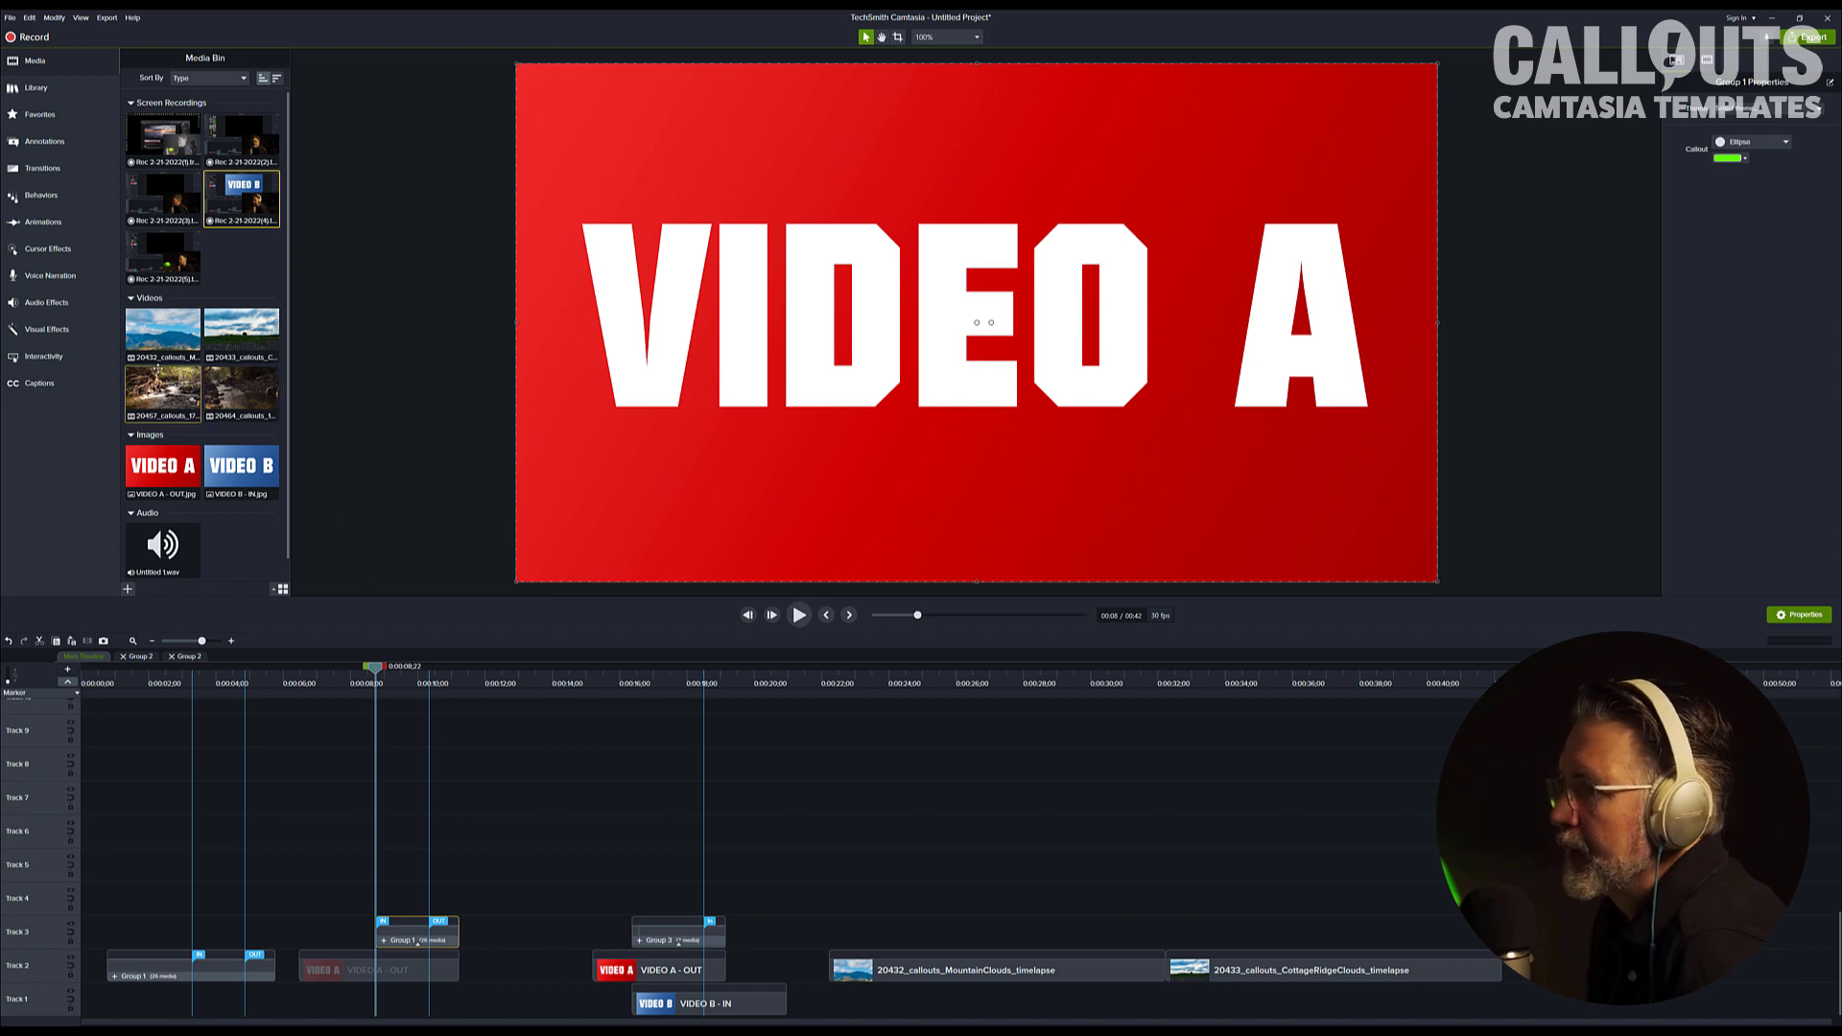
- Drop the Transition Rings library asset on Track 3 over the timelapse cut and play it back
click(36, 87)
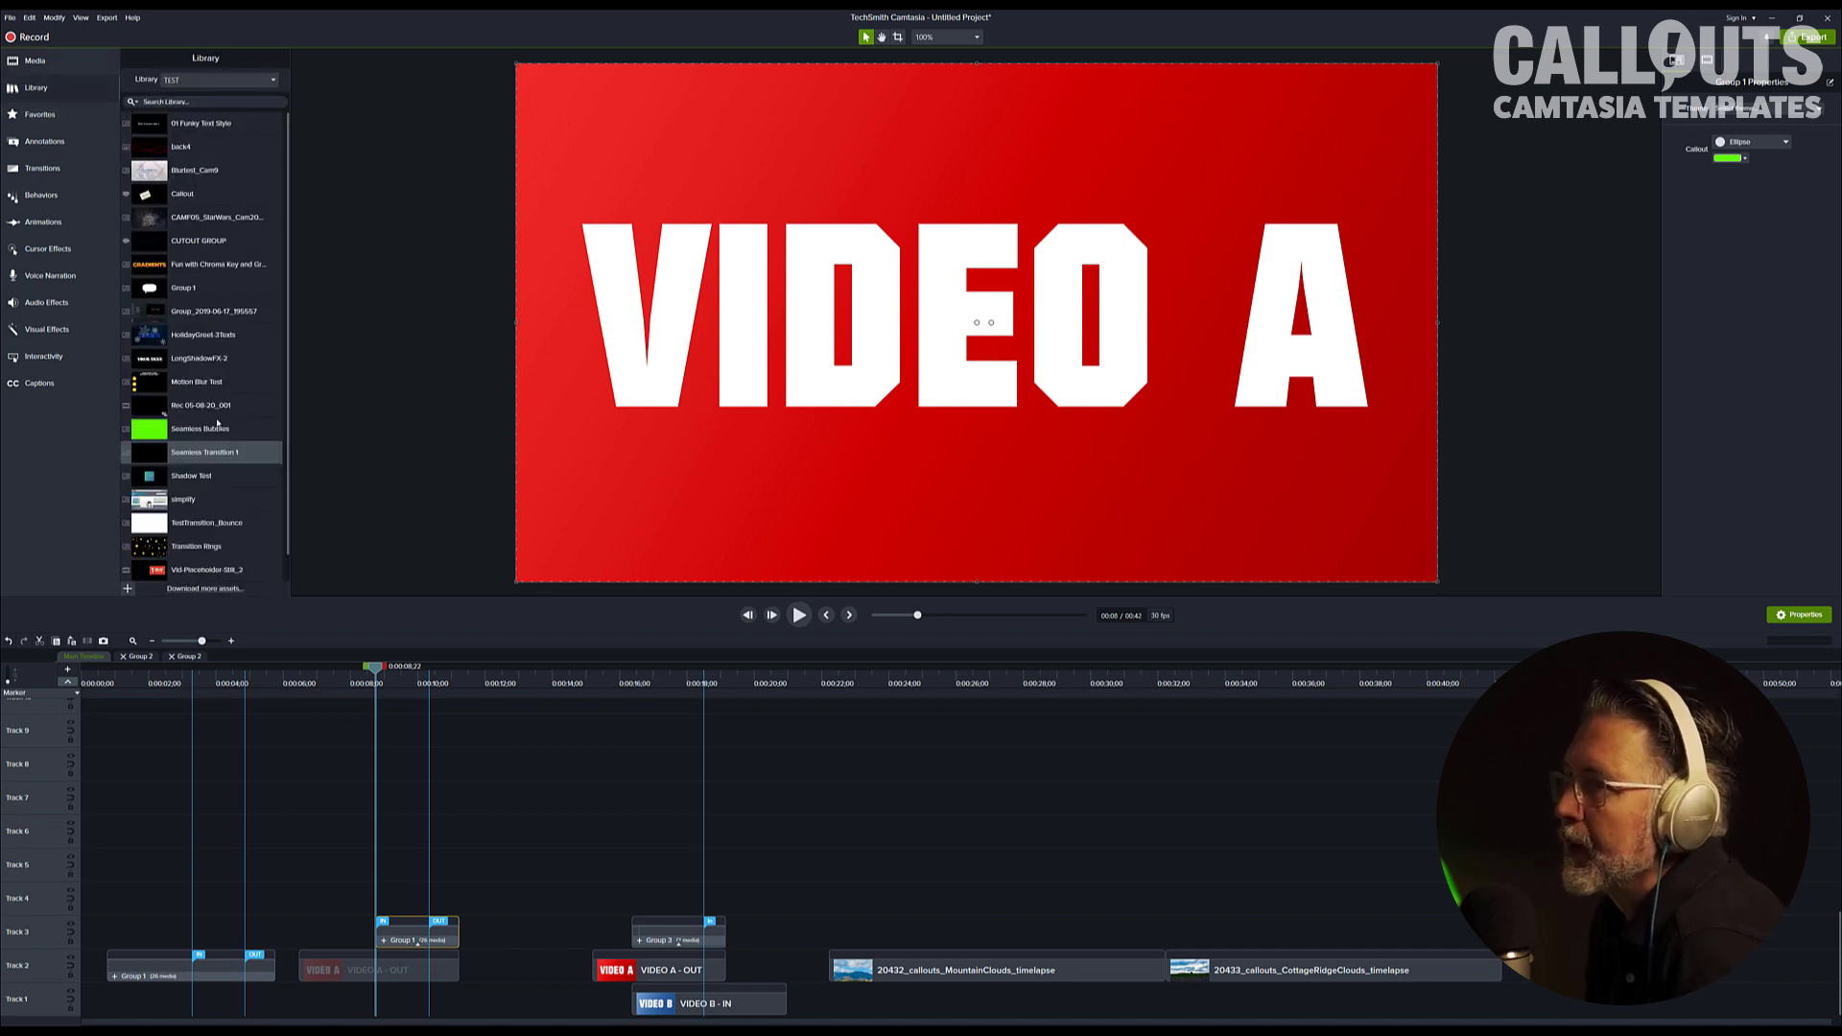
scroll(220, 437, down, 1)
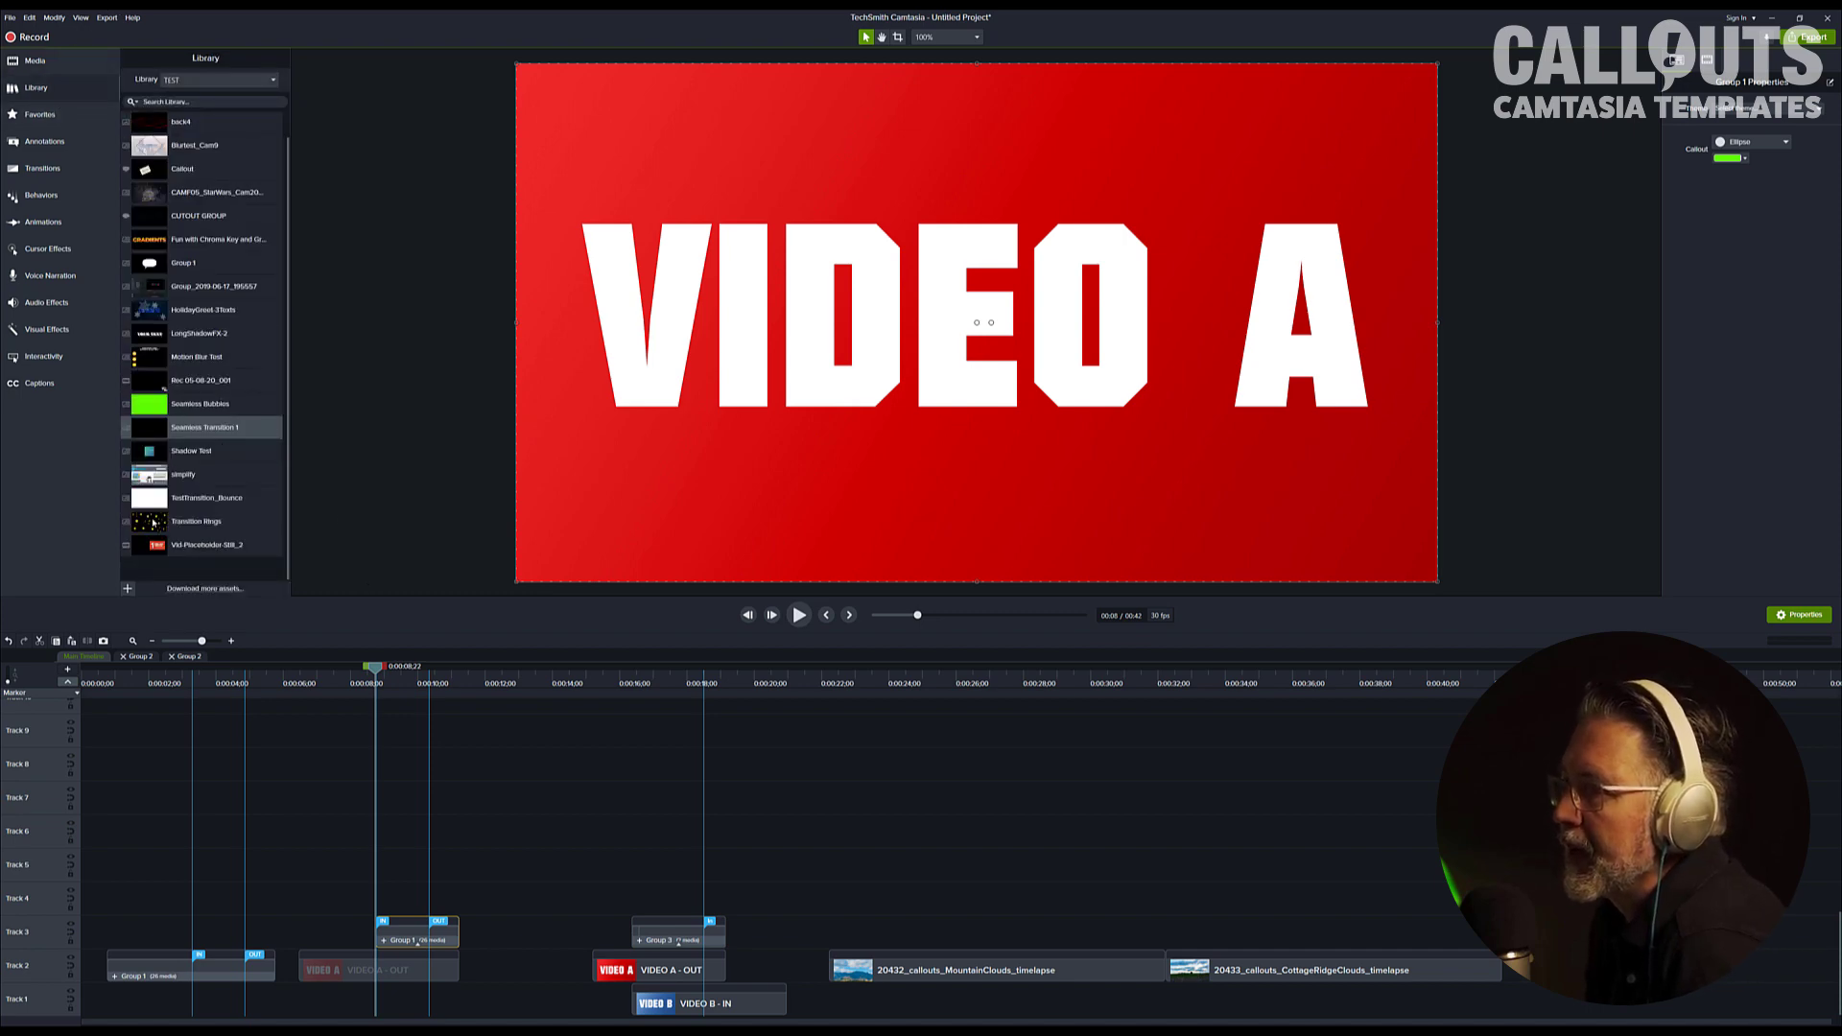
drag(620, 707, 1172, 935)
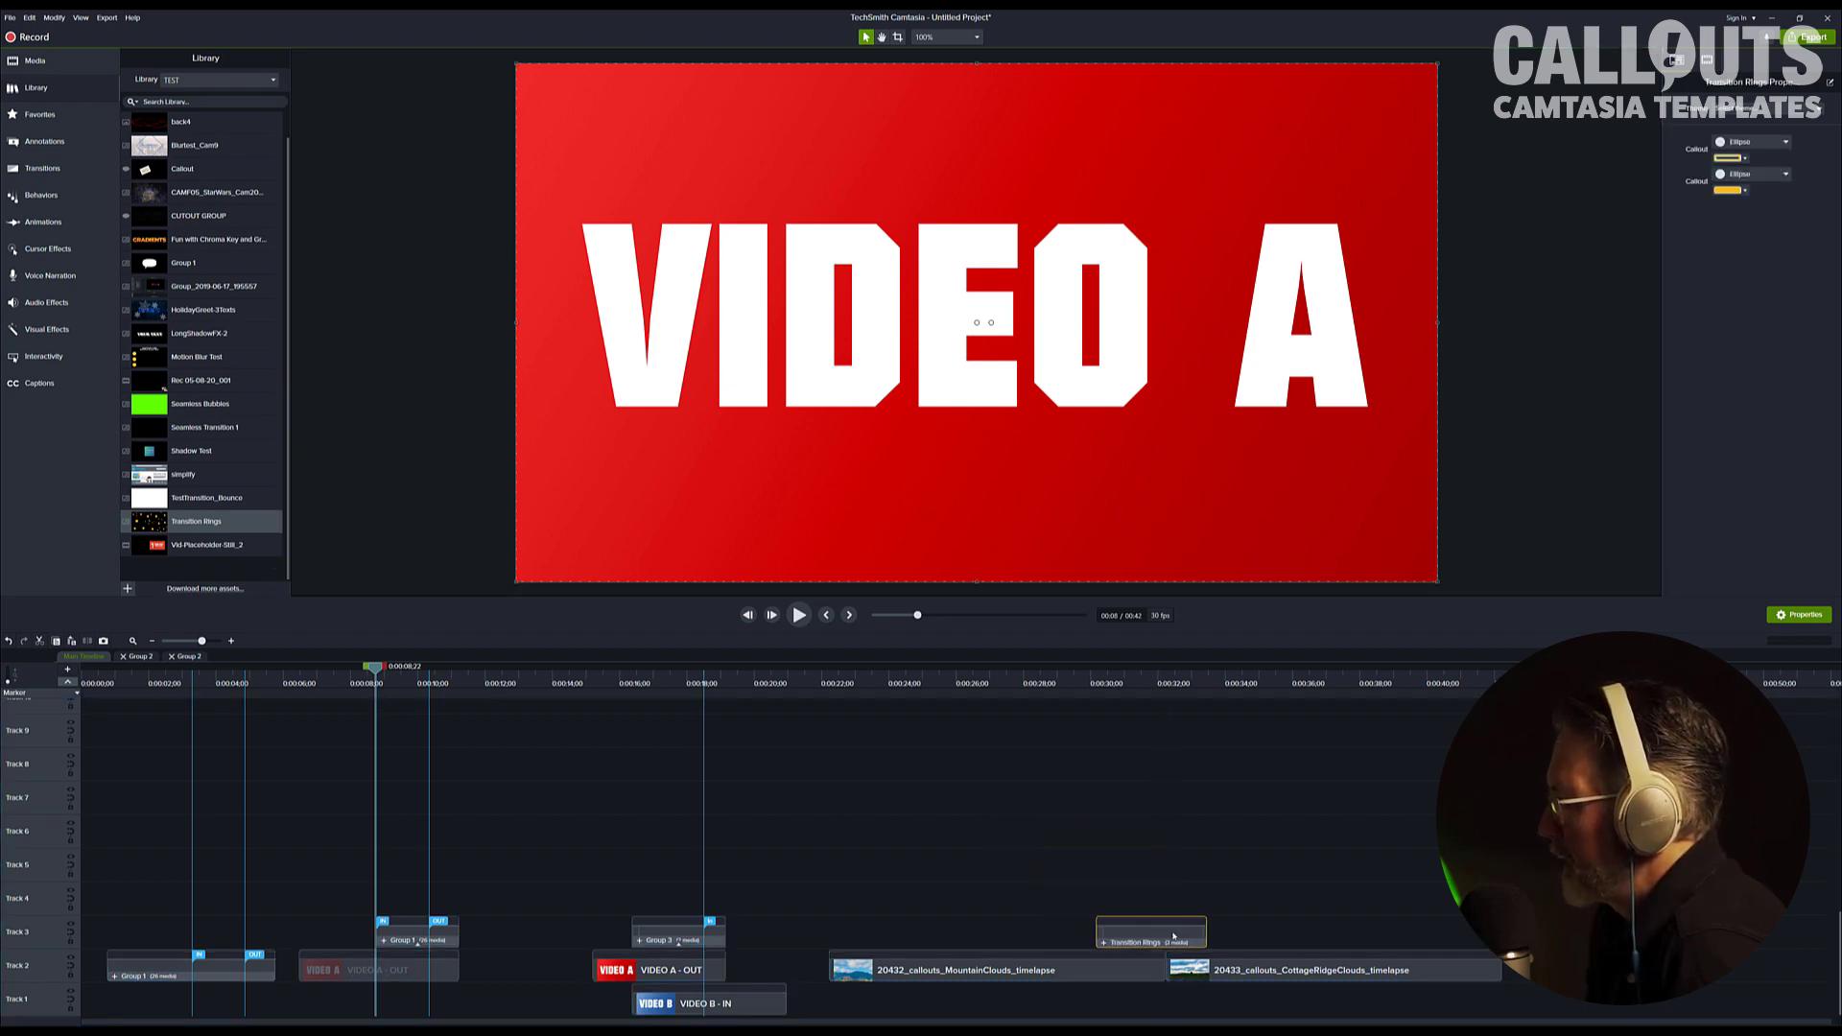
click(1157, 679)
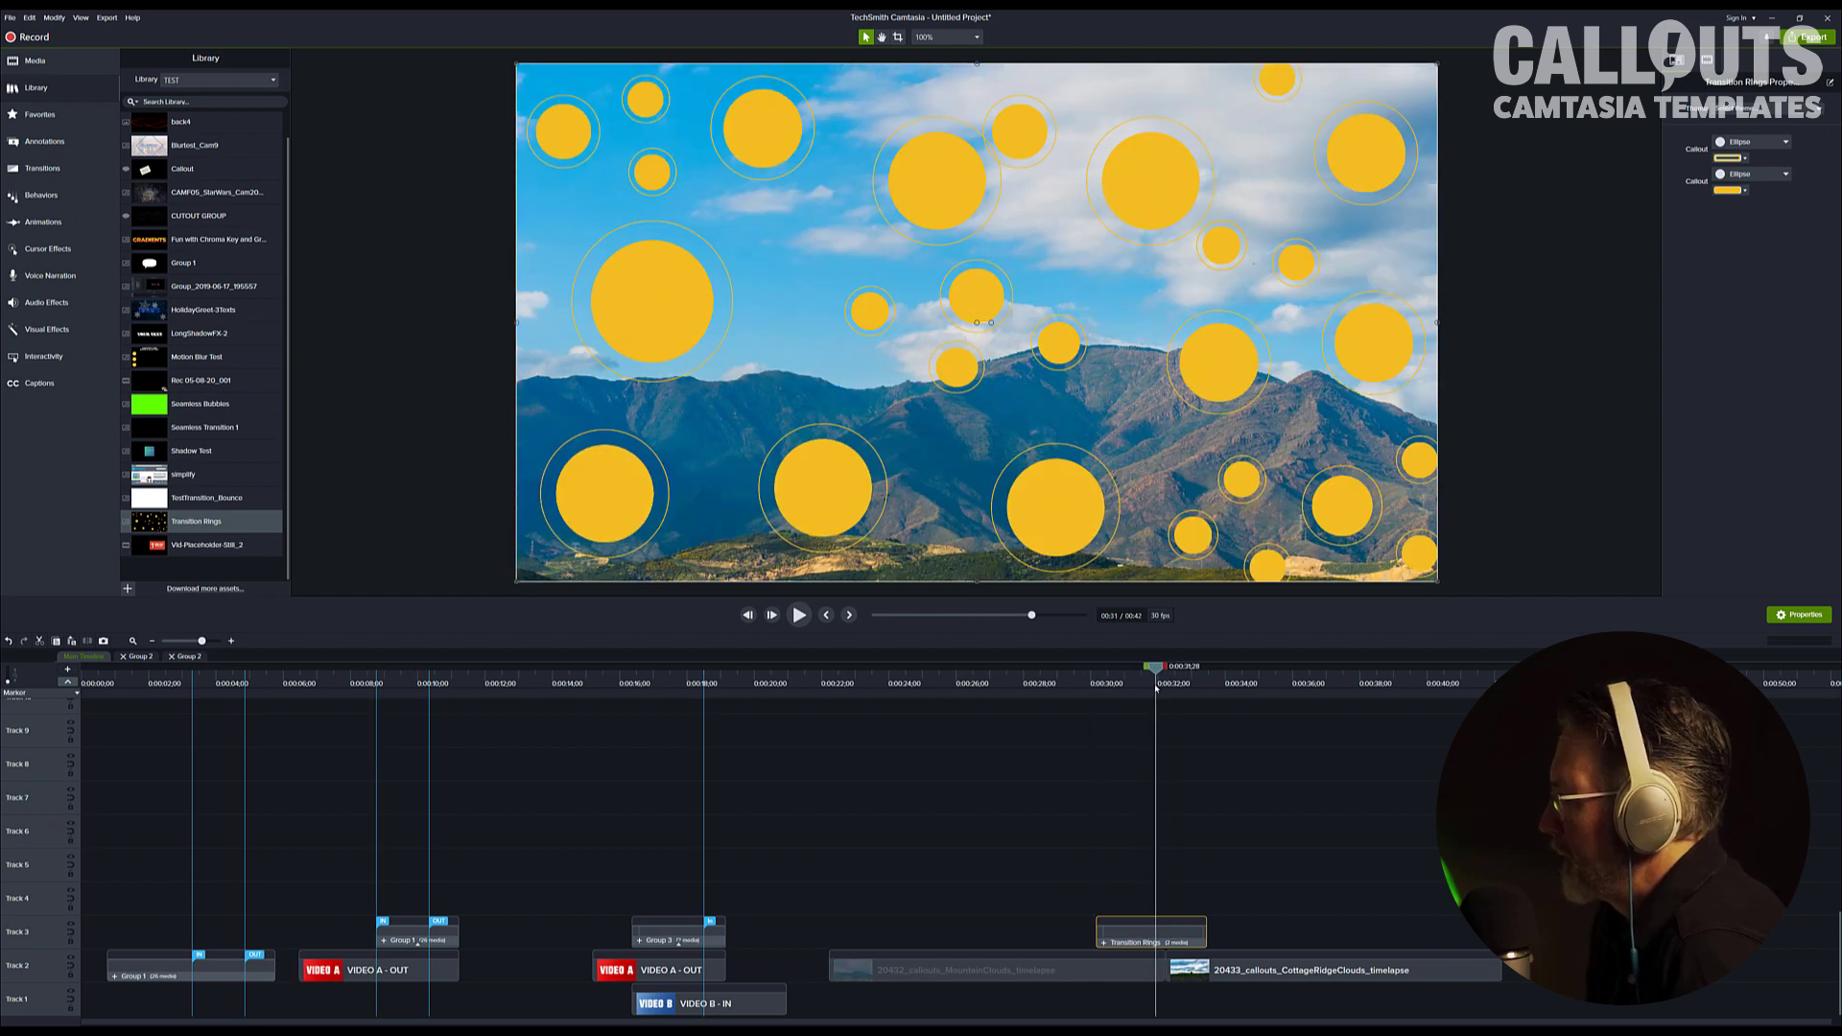
drag(1160, 690, 1170, 697)
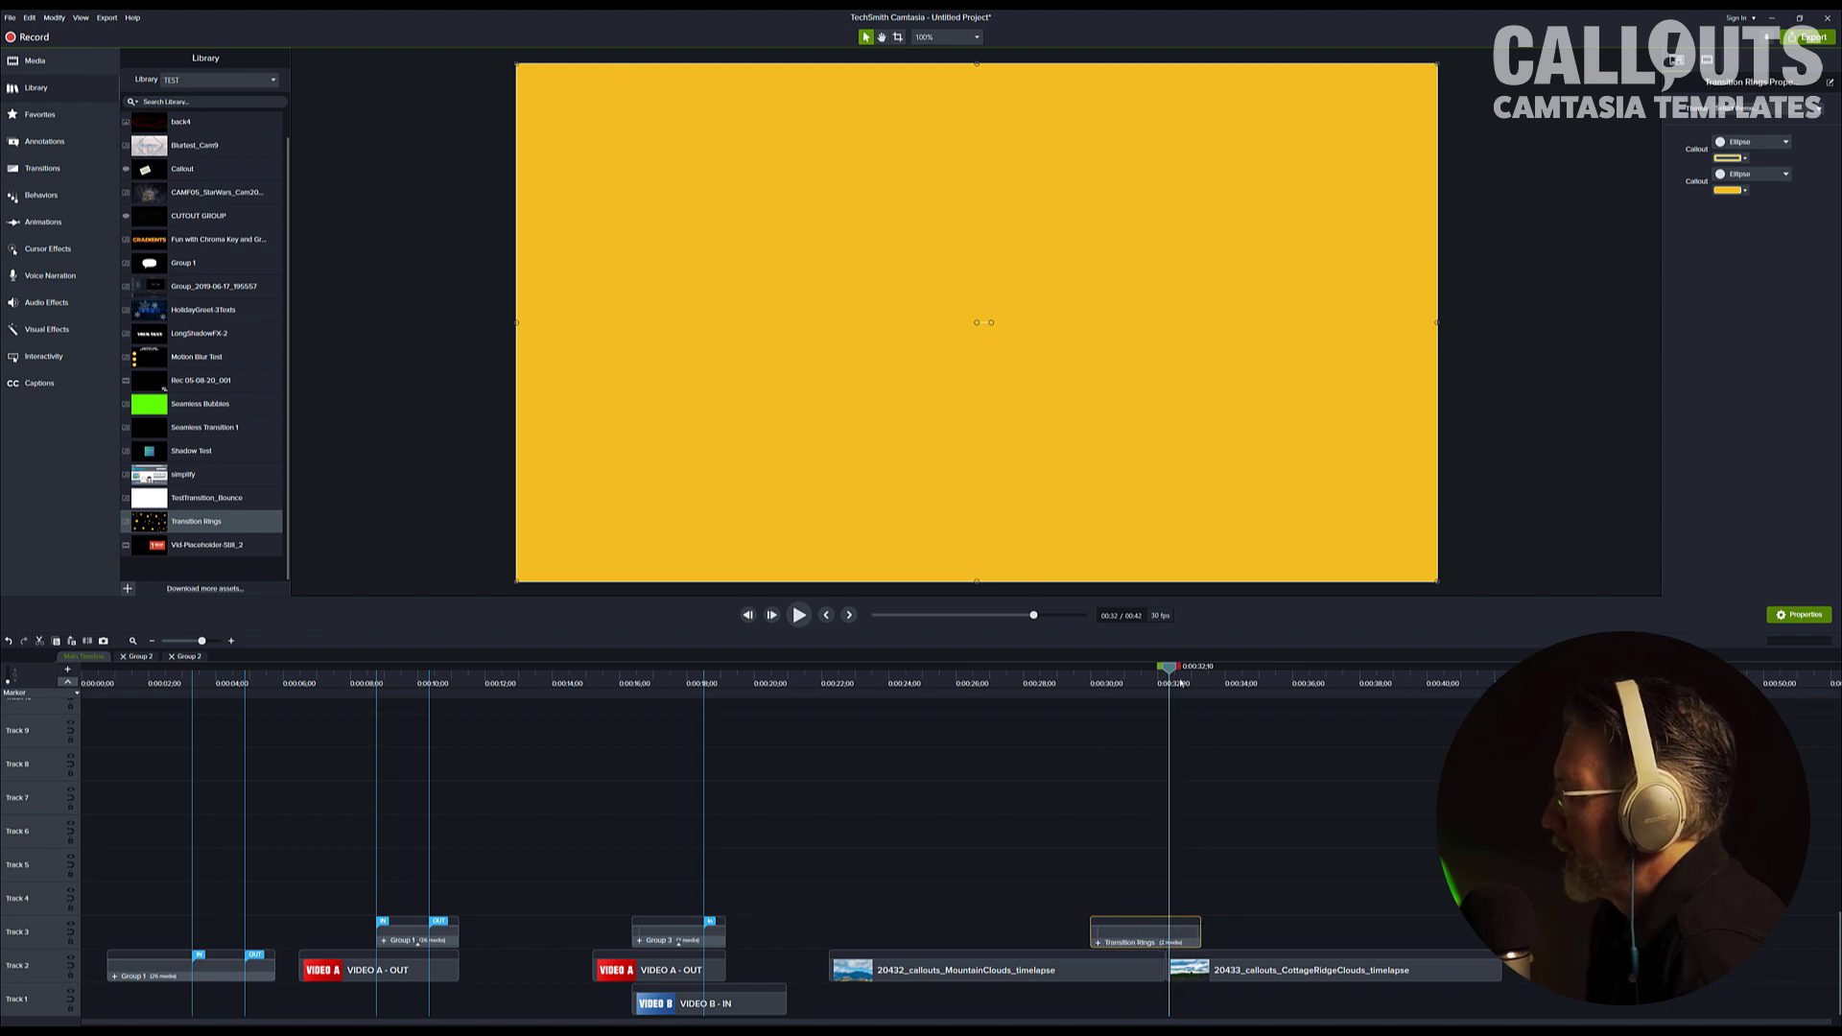
drag(1171, 675, 1085, 674)
key(space)
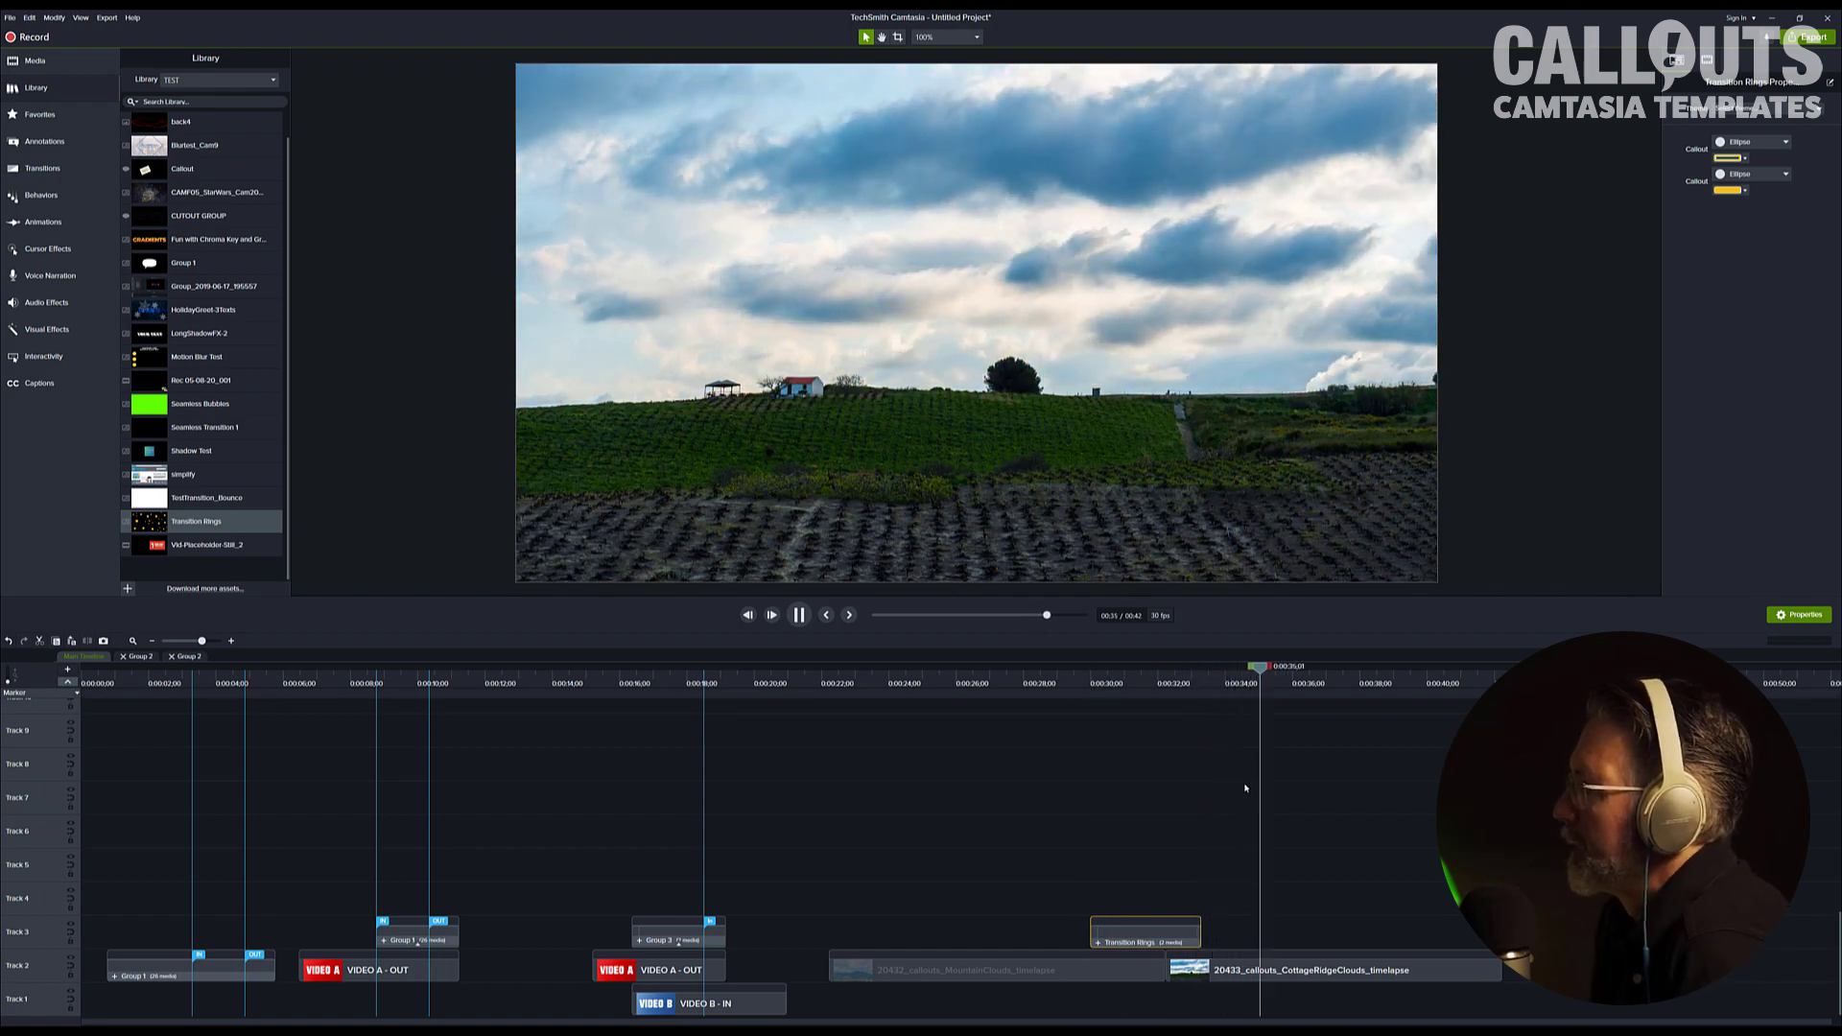
key(space)
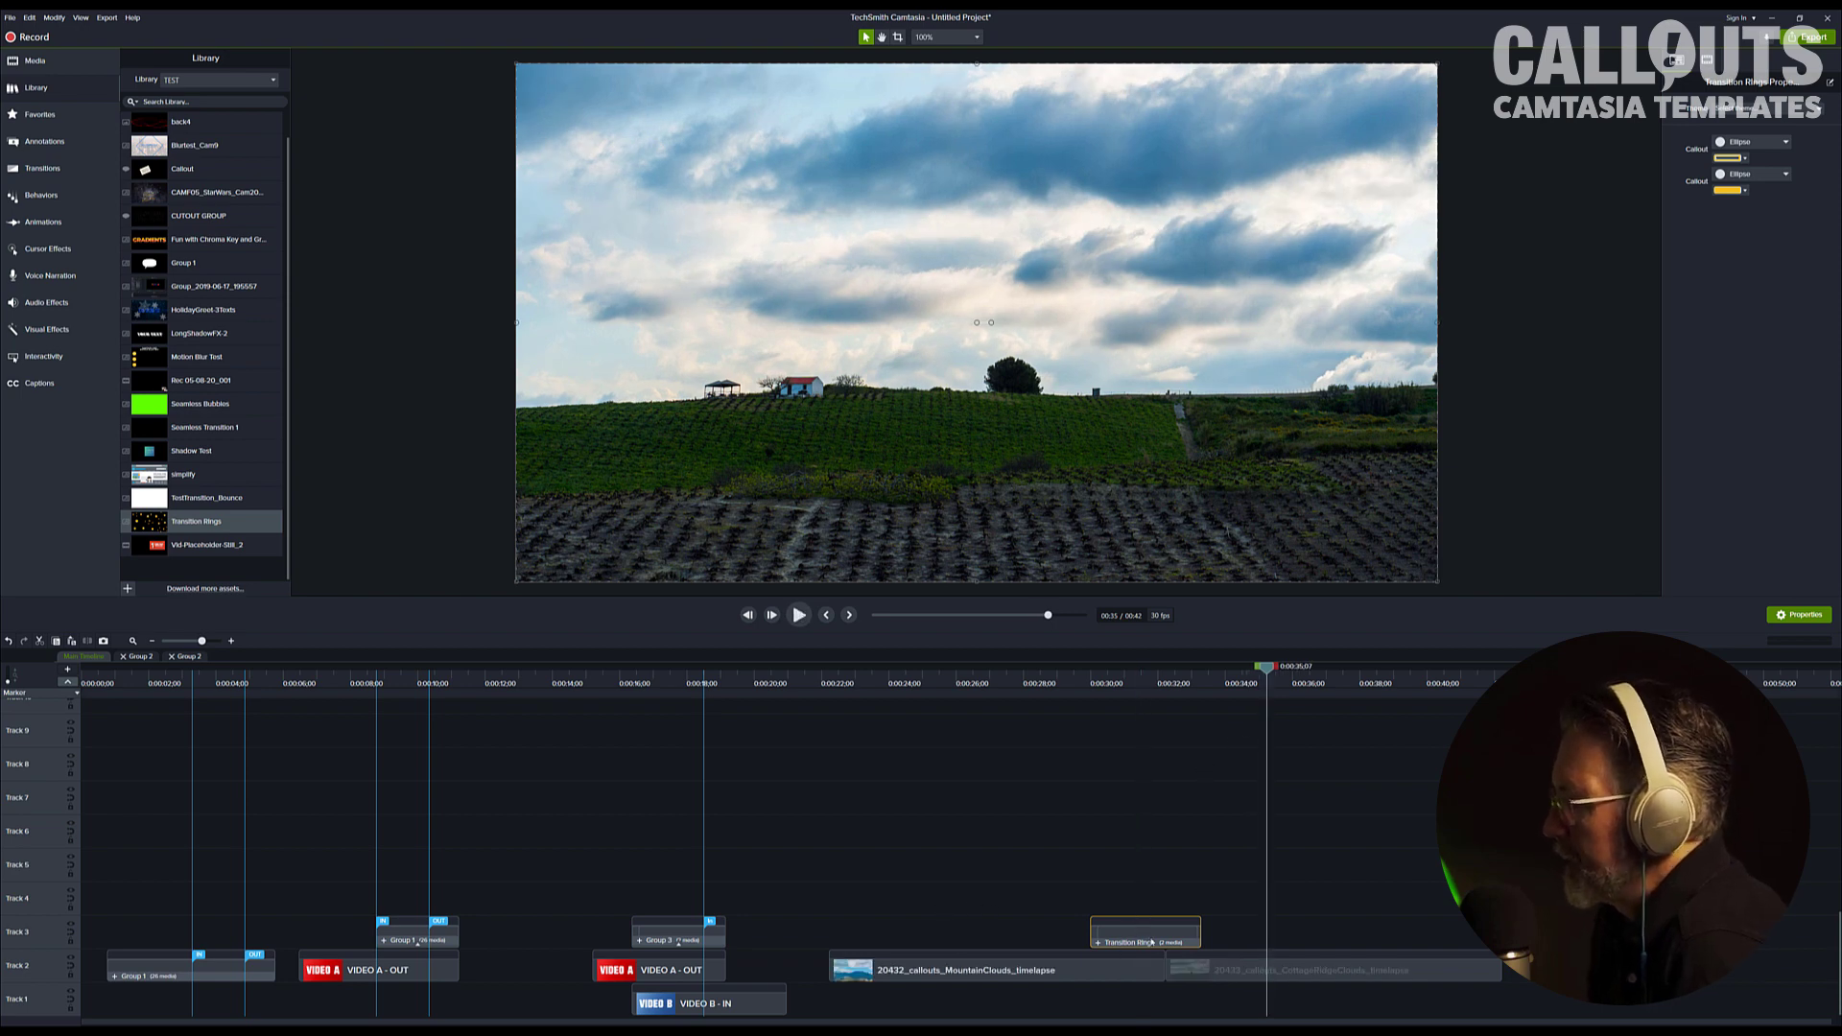
- Move the seamless group to about 0:30, drop CottageRidgeClouds to Track 1 beneath it, and play
click(916, 896)
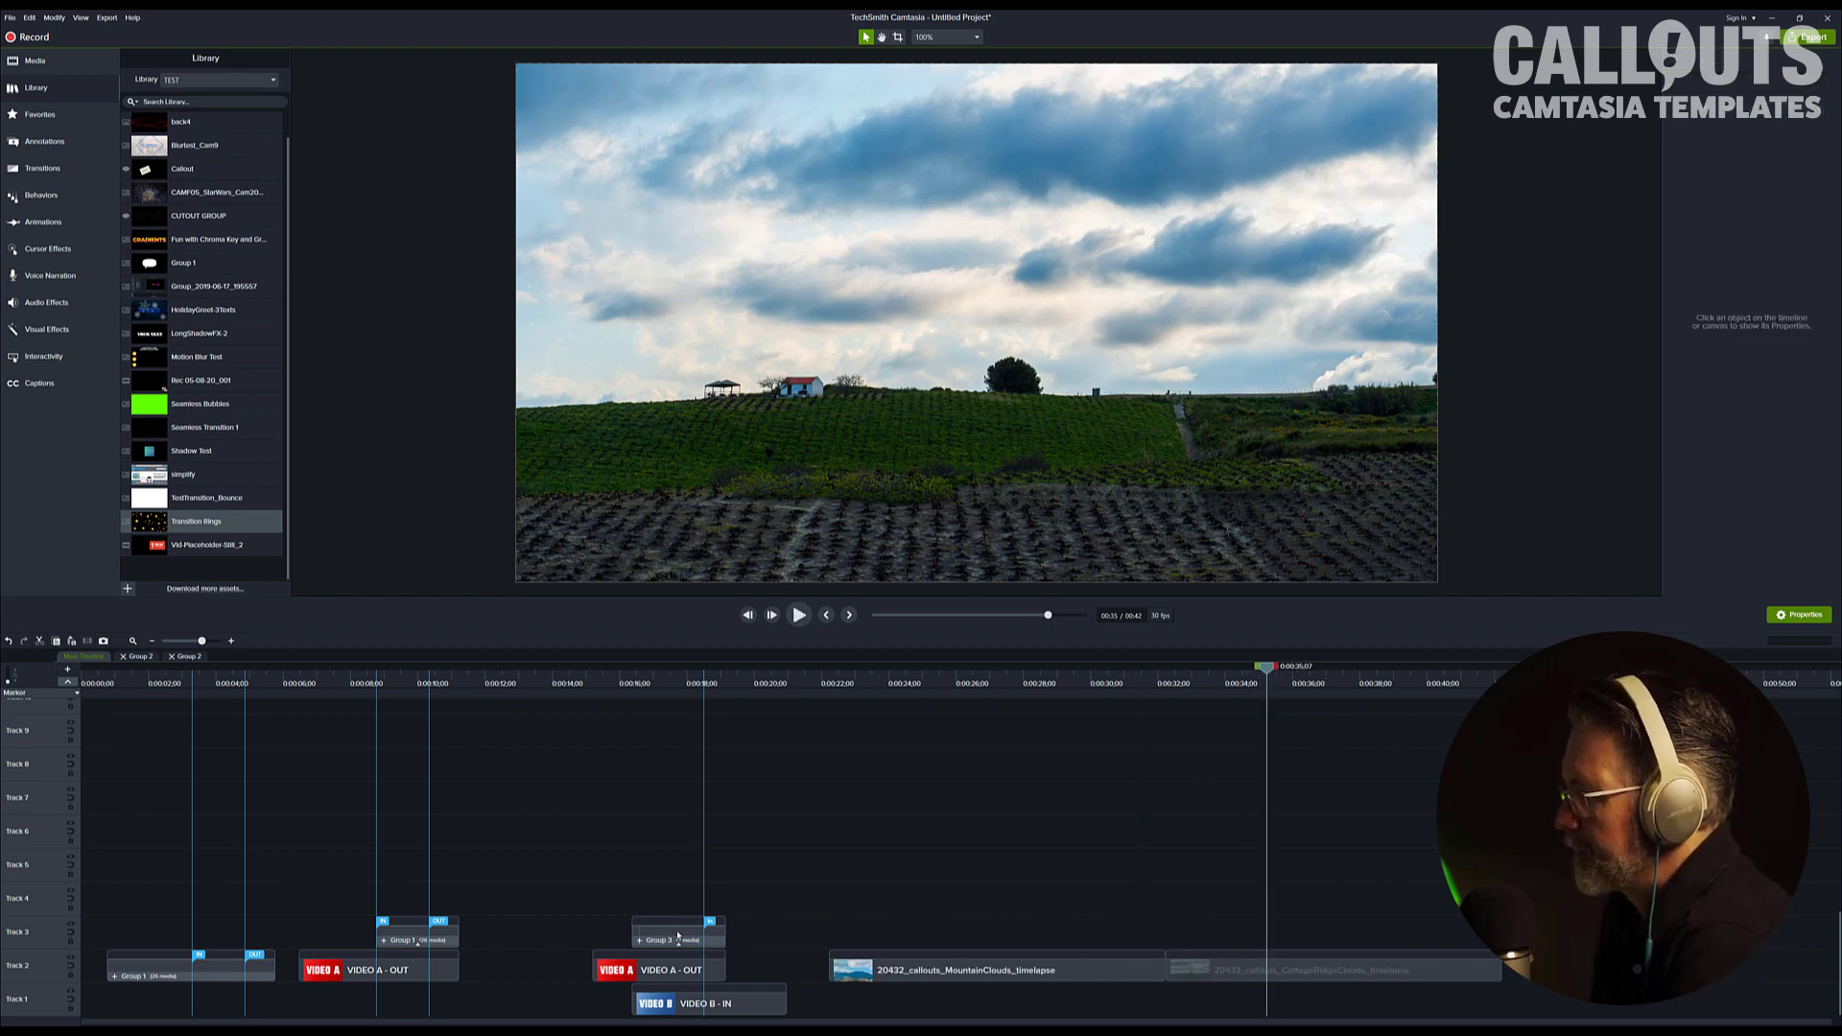
drag(666, 938, 1118, 943)
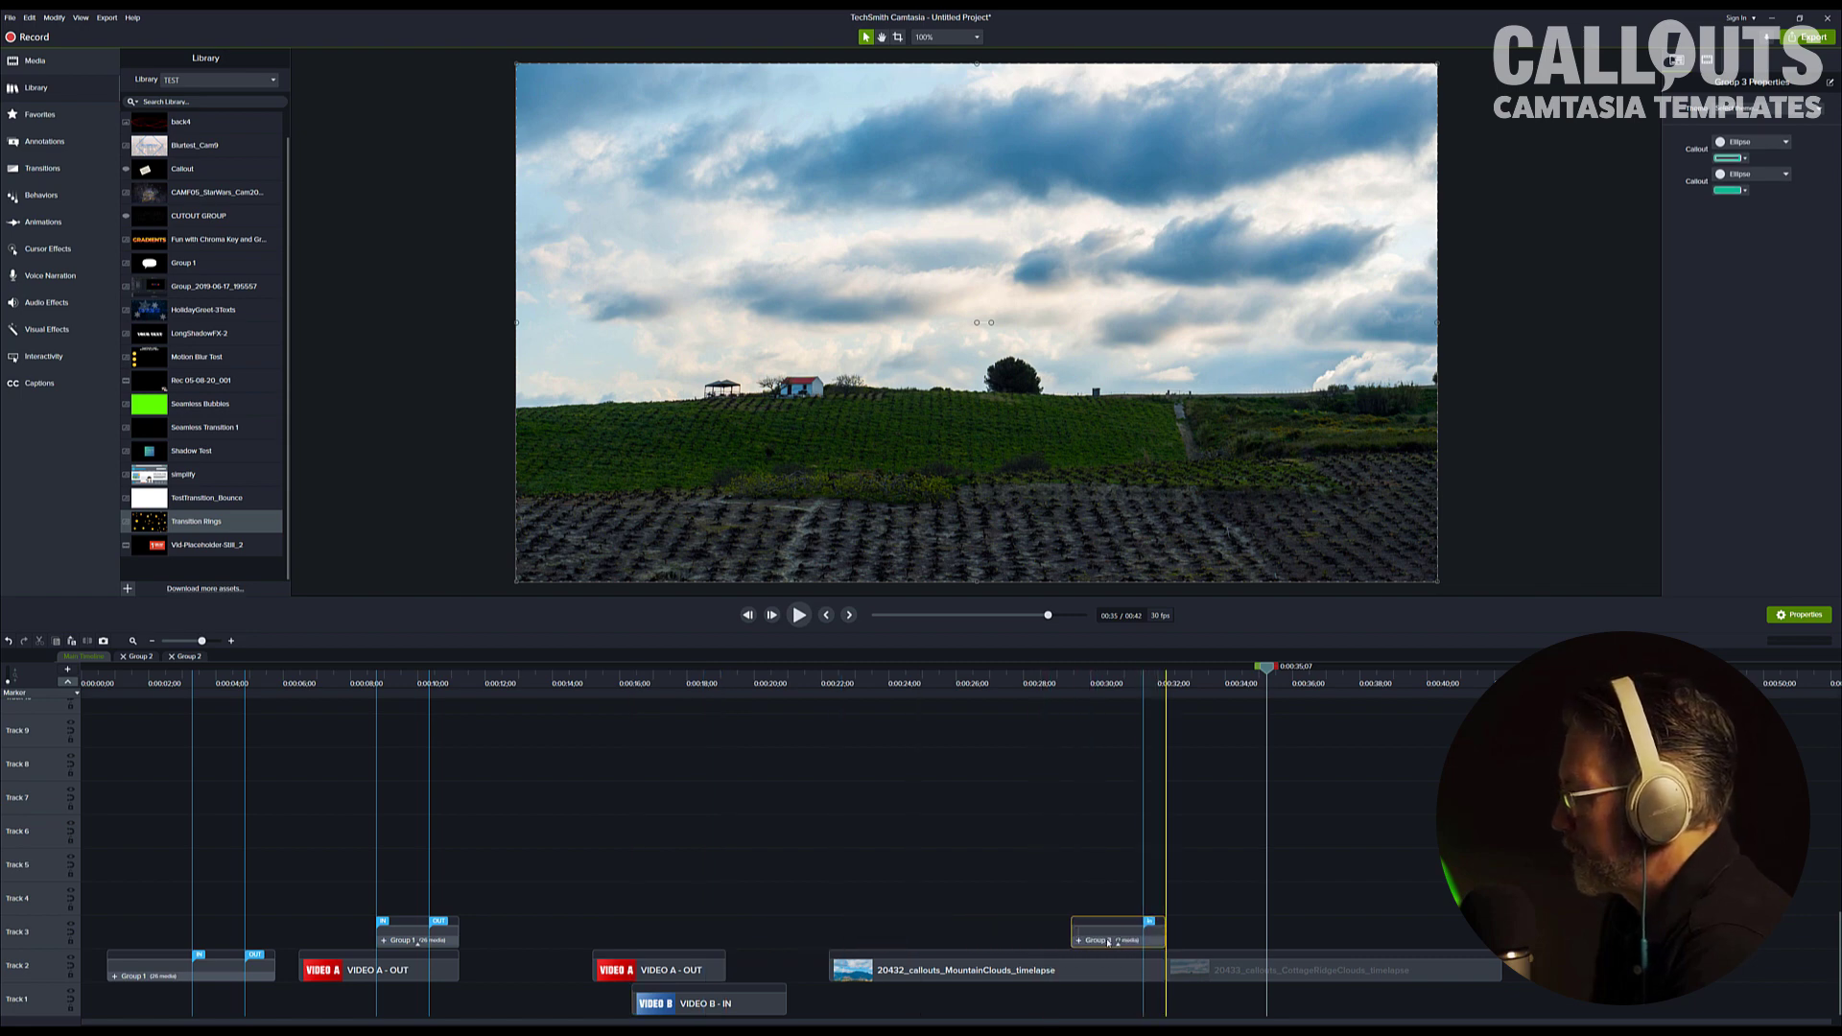
drag(1108, 942, 1126, 1007)
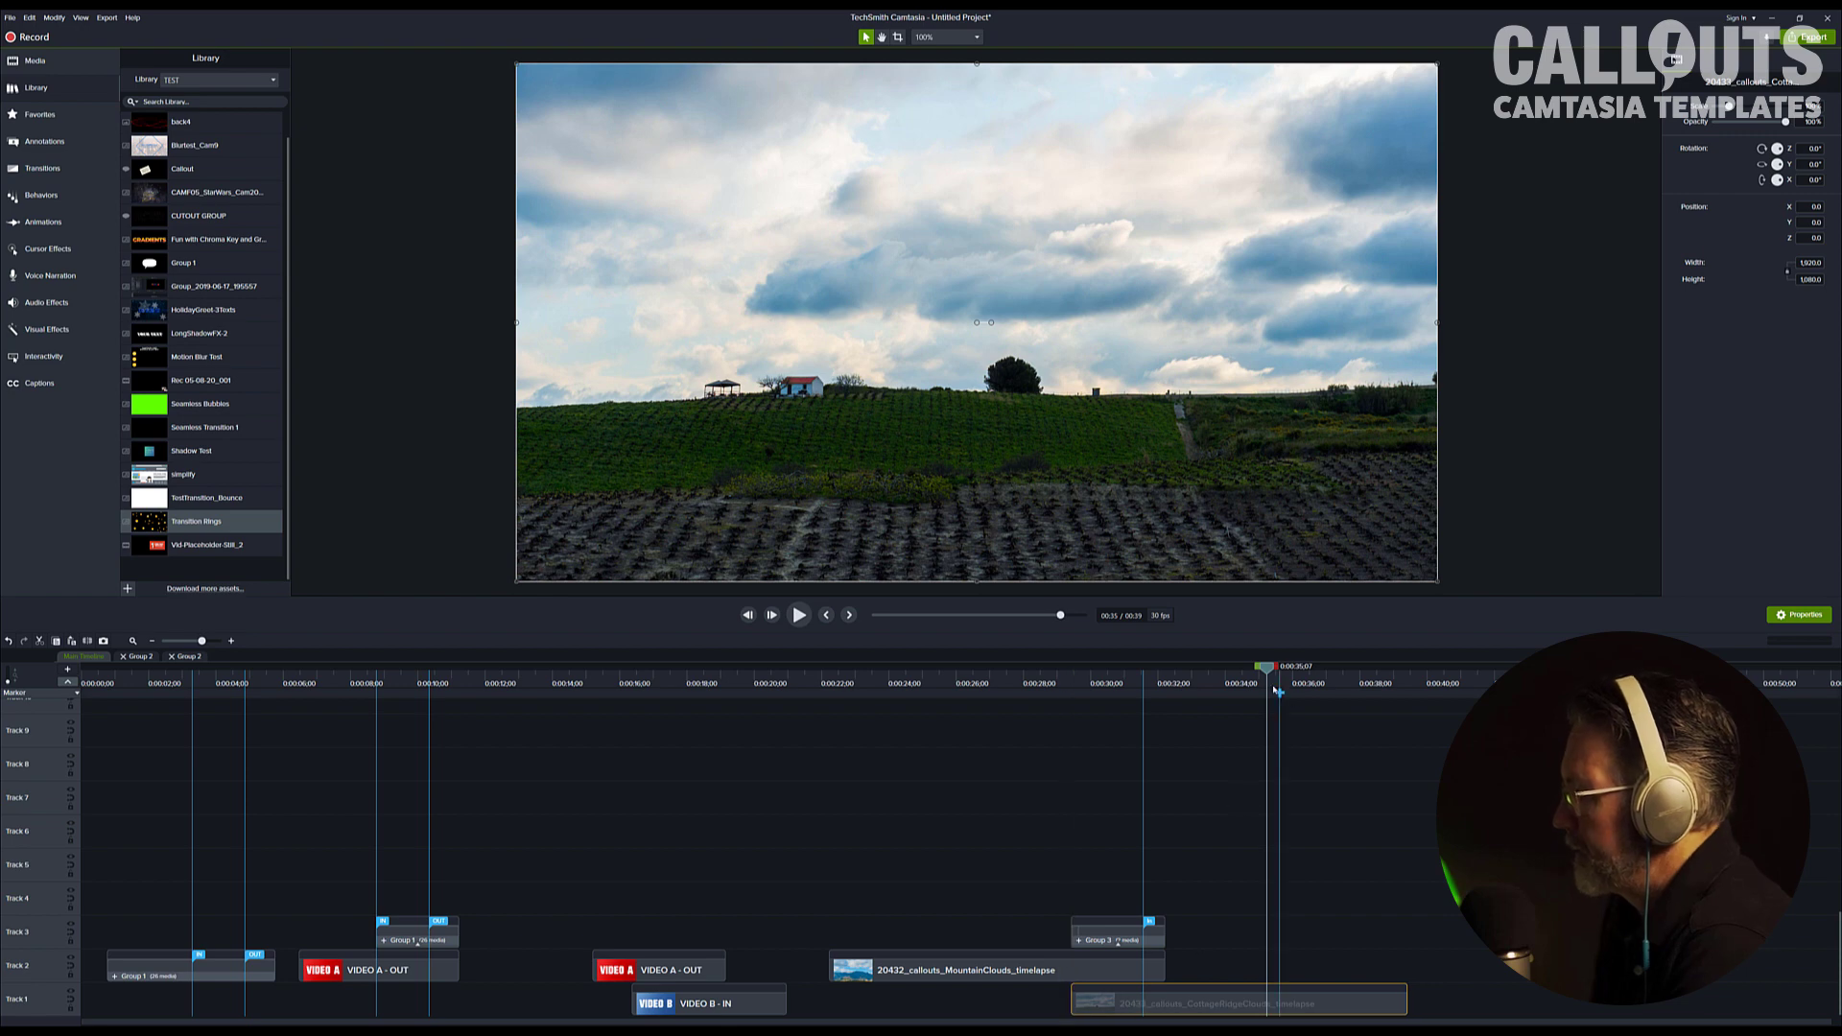
drag(1269, 668, 1058, 708)
key(space)
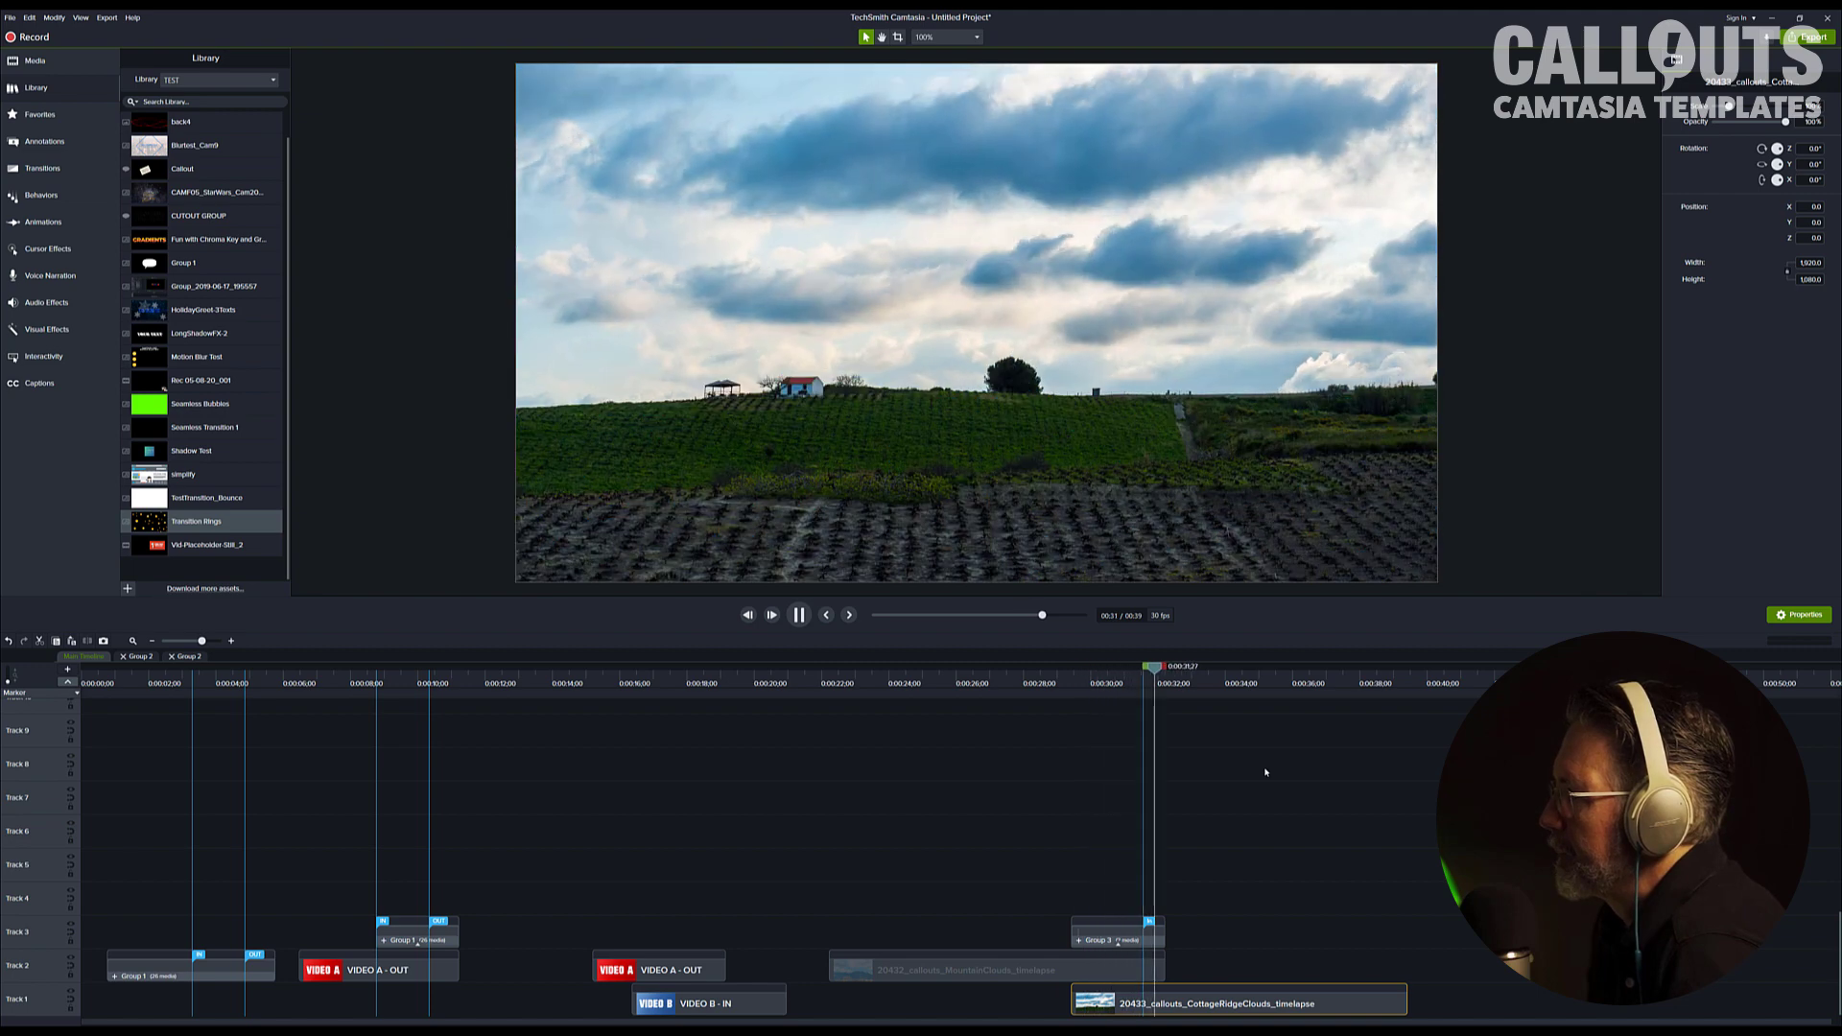
key(space)
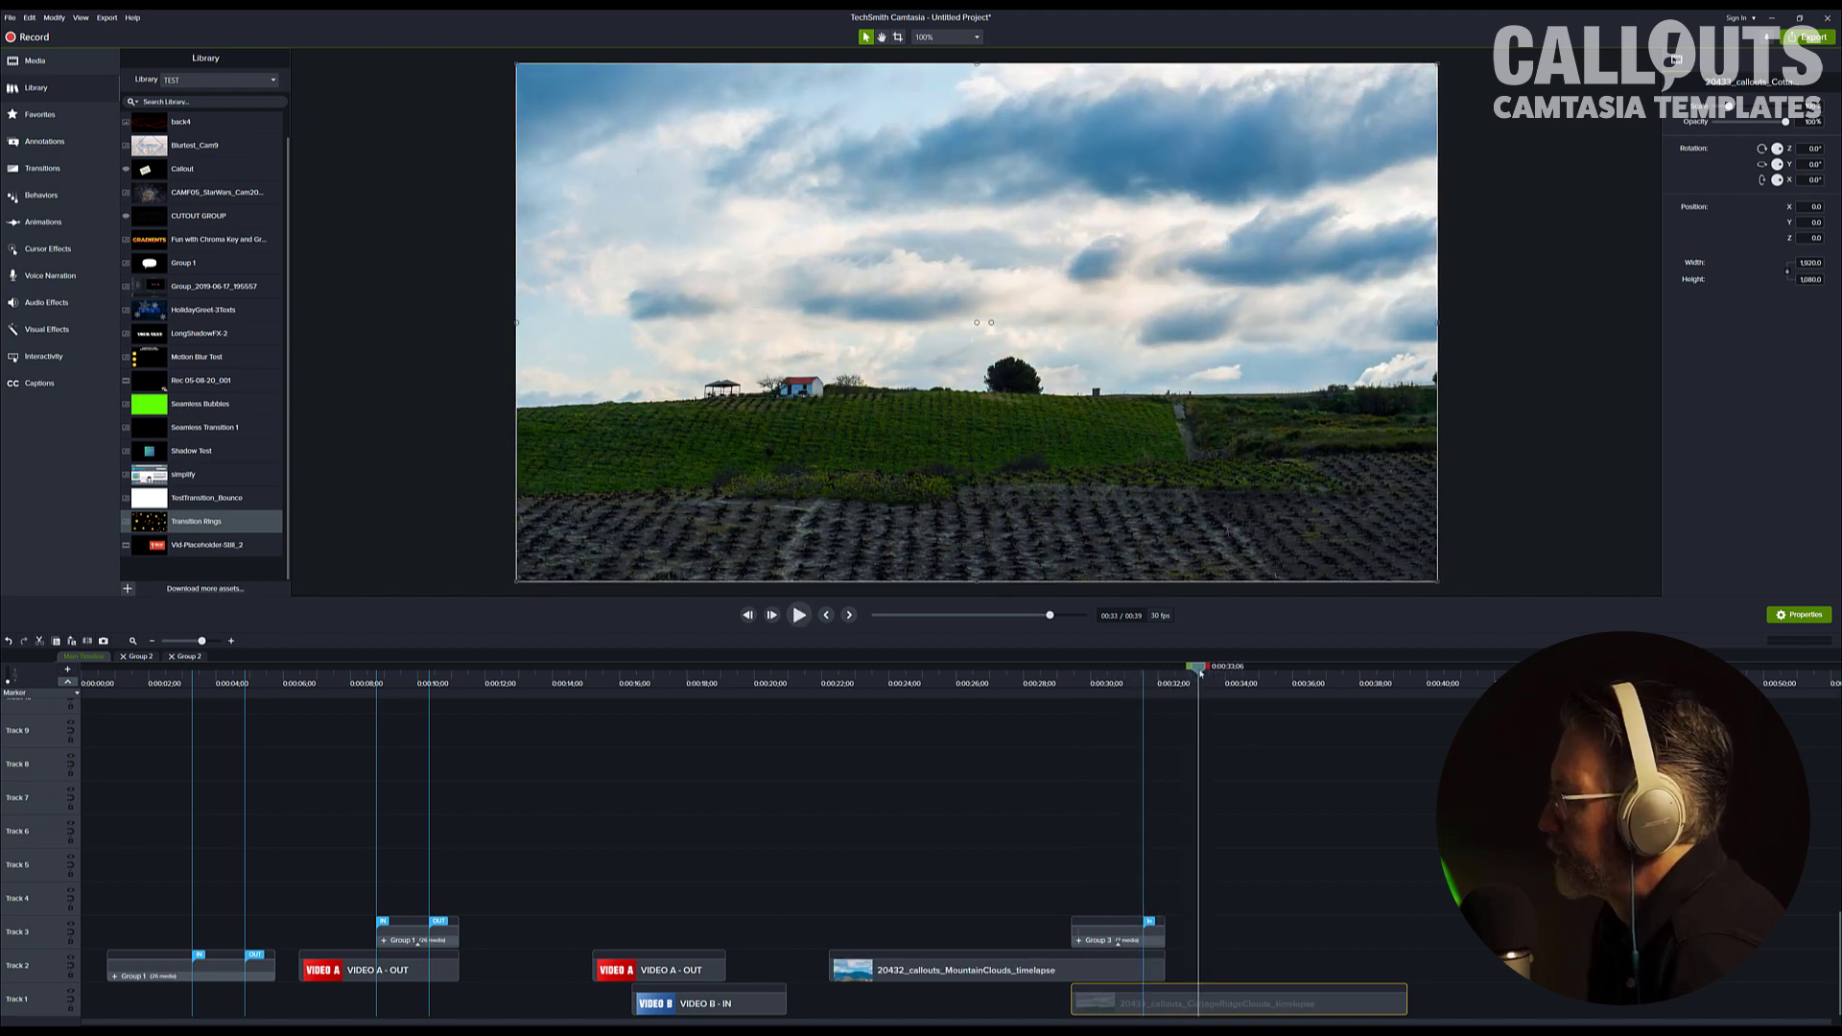
drag(1142, 687, 1190, 705)
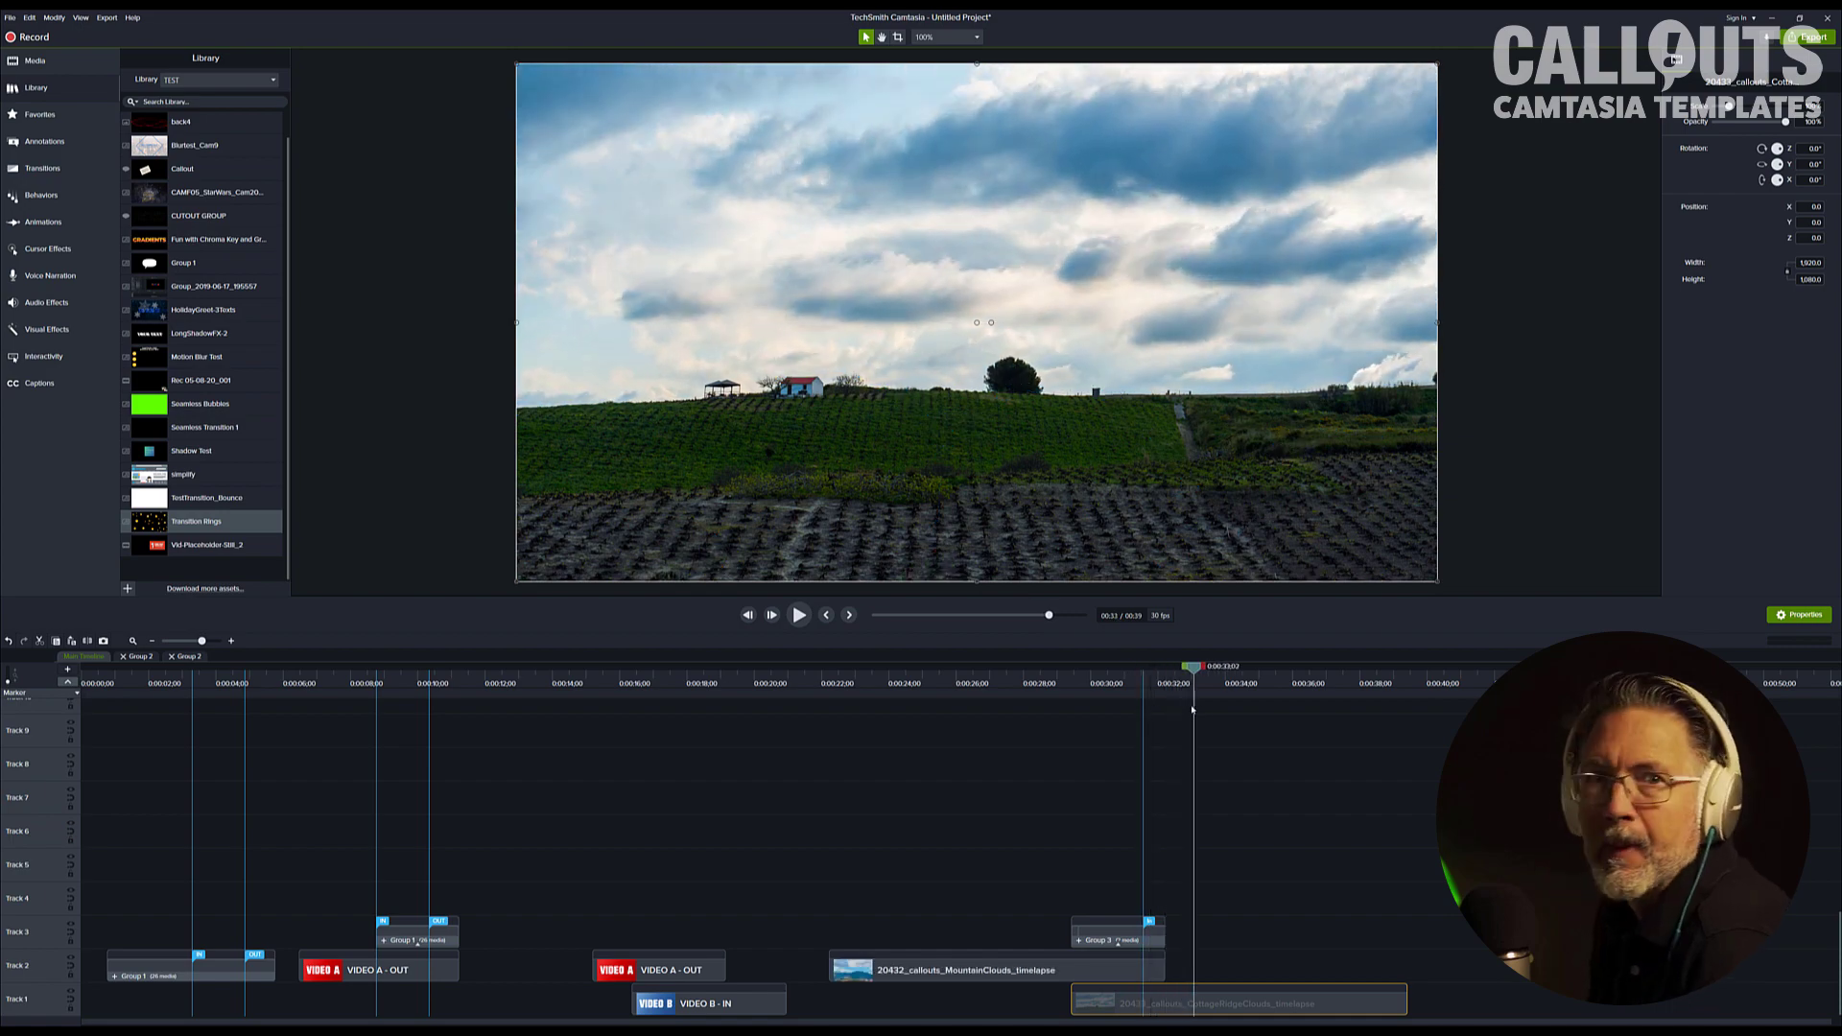